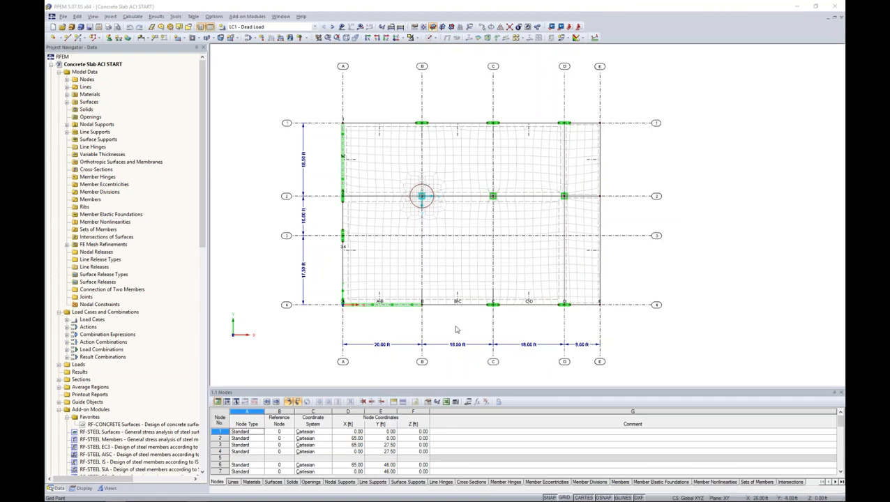
Open the definition of the line support on grid line 4 between A and B and review its support types, spring constants and nonlinearity options.
{"action": "middle_click_drag", "start_coordinate": [450, 329], "coordinate": [410, 155], "text": "ctrl"}
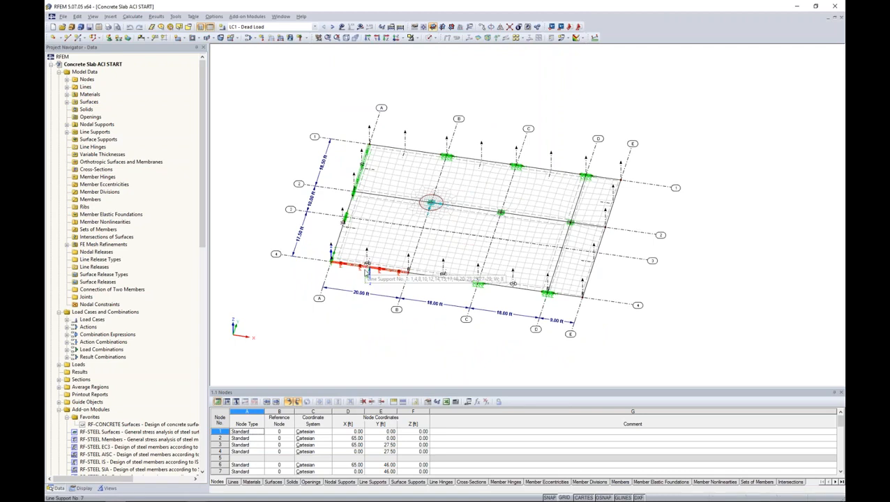
{"action": "scroll", "coordinate": [380, 290], "scroll_direction": "up", "scroll_amount": 2}
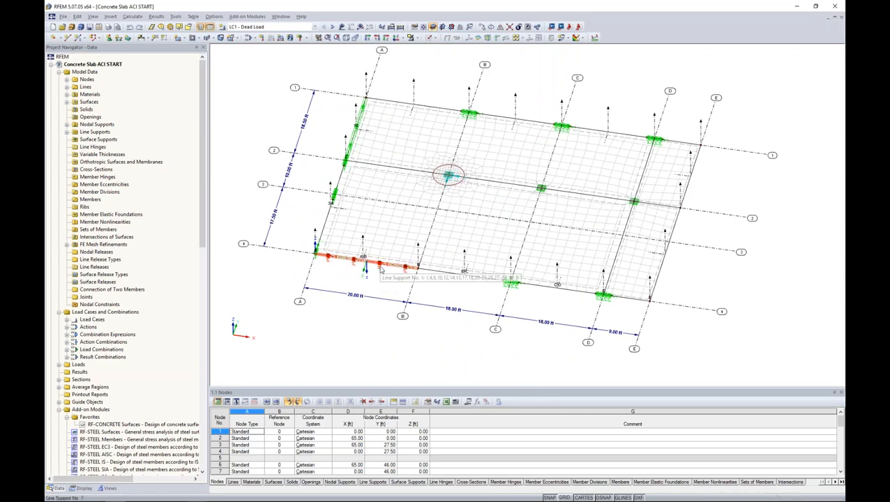
{"action": "double_click", "coordinate": [380, 268]}
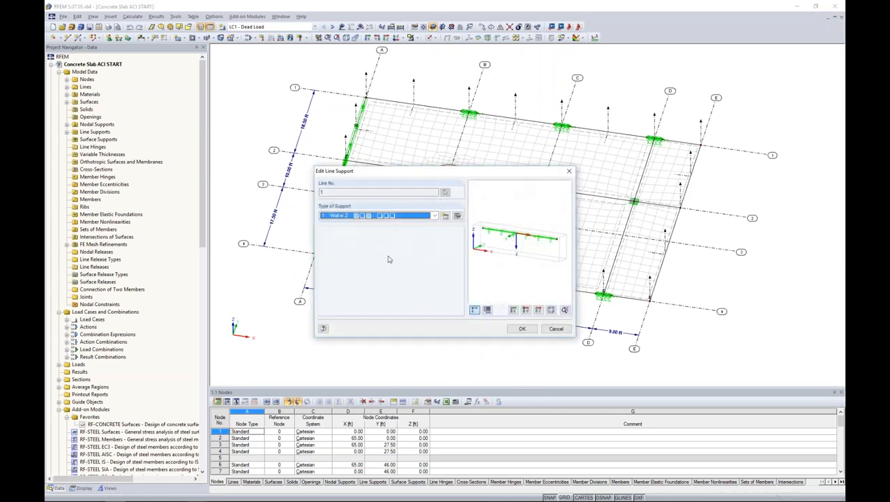
{"action": "left_click_drag", "start_coordinate": [434, 177], "coordinate": [502, 122]}
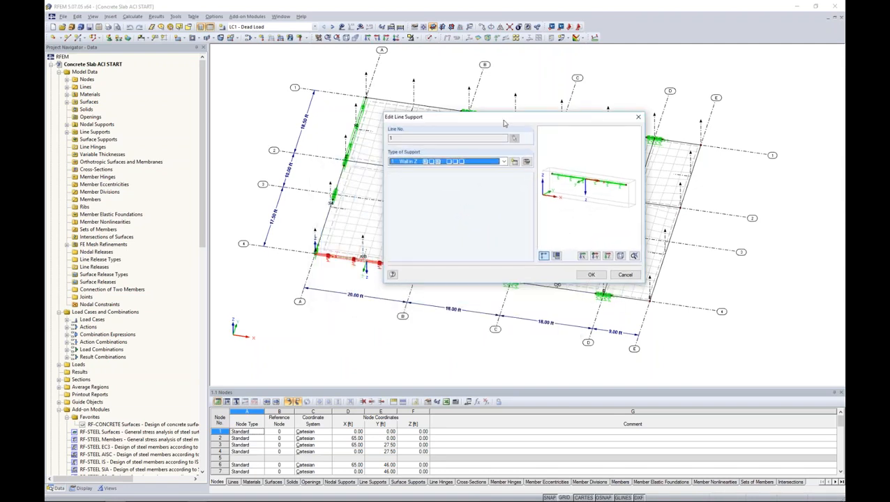
{"action": "left_click", "coordinate": [504, 162]}
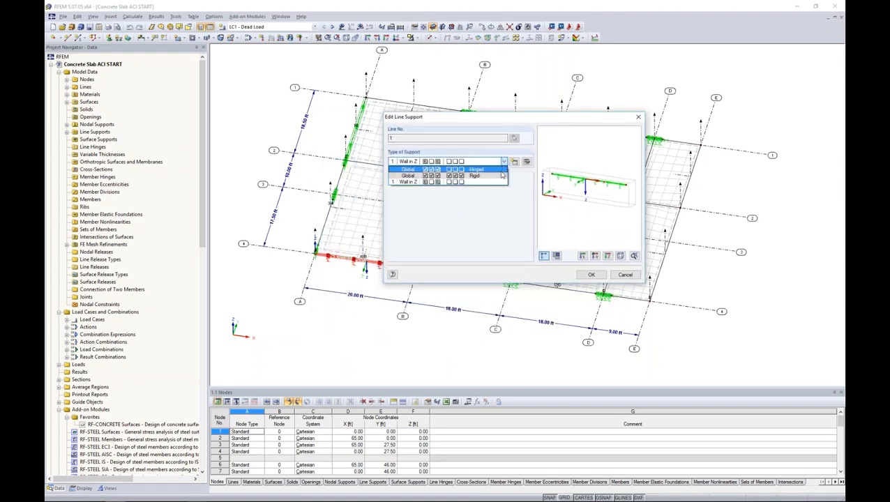
{"action": "left_click", "coordinate": [526, 163]}
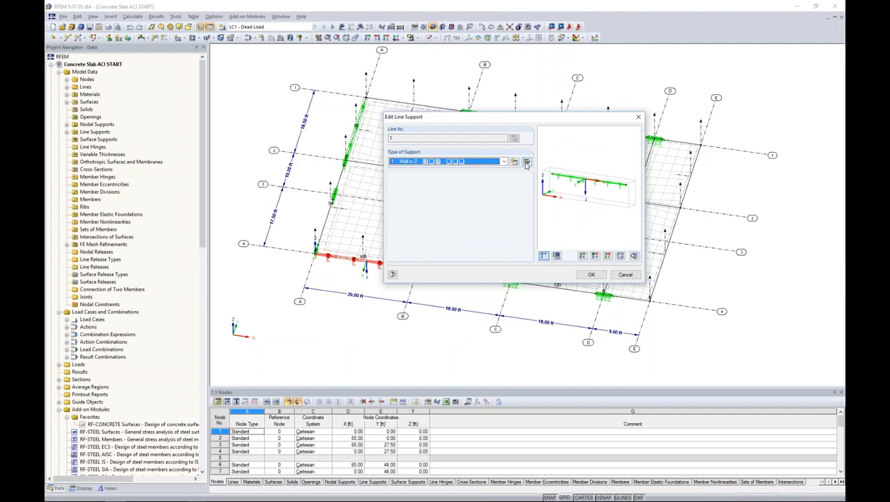
{"action": "left_click", "coordinate": [527, 161]}
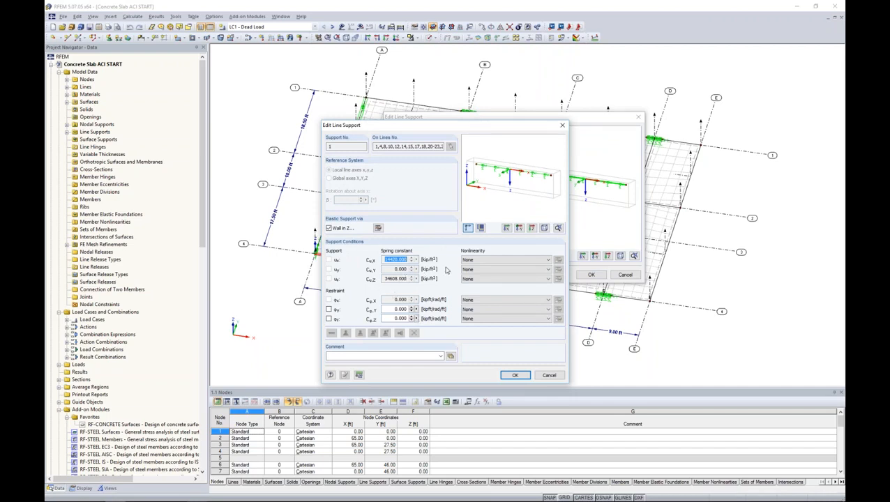
{"action": "left_click", "coordinate": [469, 261]}
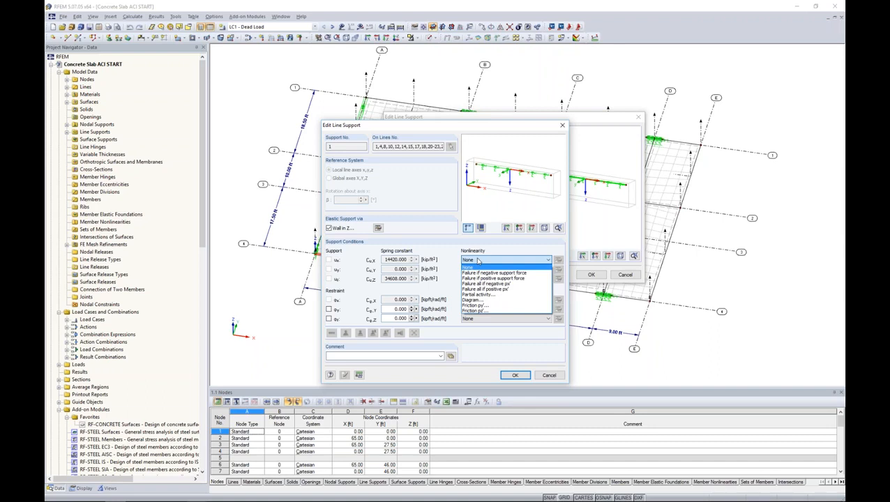
{"action": "left_click", "coordinate": [451, 242]}
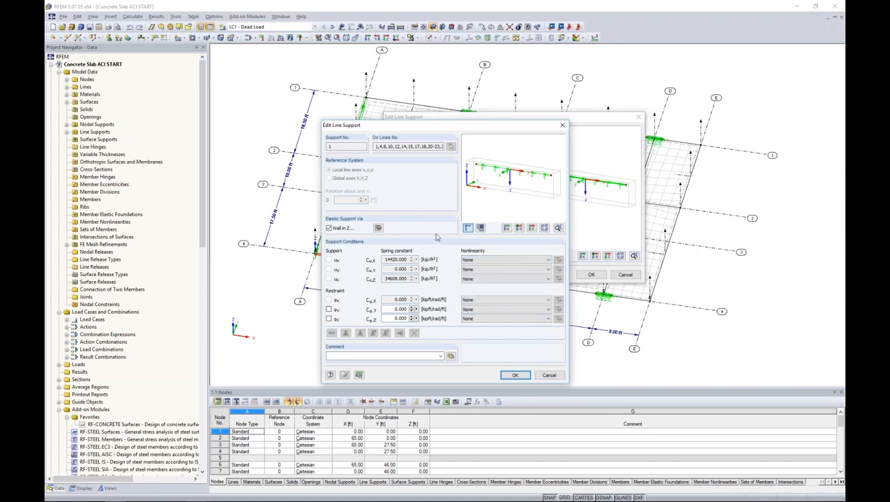
Inspect the wall size, material and head and base conditions of the line support's elastic wall, and close everything without saving.
{"action": "left_click", "coordinate": [378, 228]}
{"action": "left_click_drag", "start_coordinate": [395, 173], "coordinate": [490, 125]}
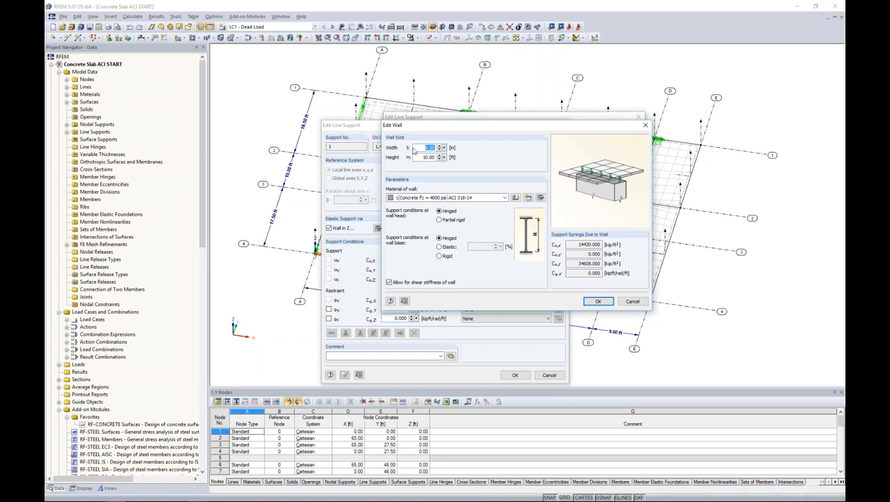
{"action": "left_click", "coordinate": [421, 158]}
{"action": "left_click", "coordinate": [632, 302]}
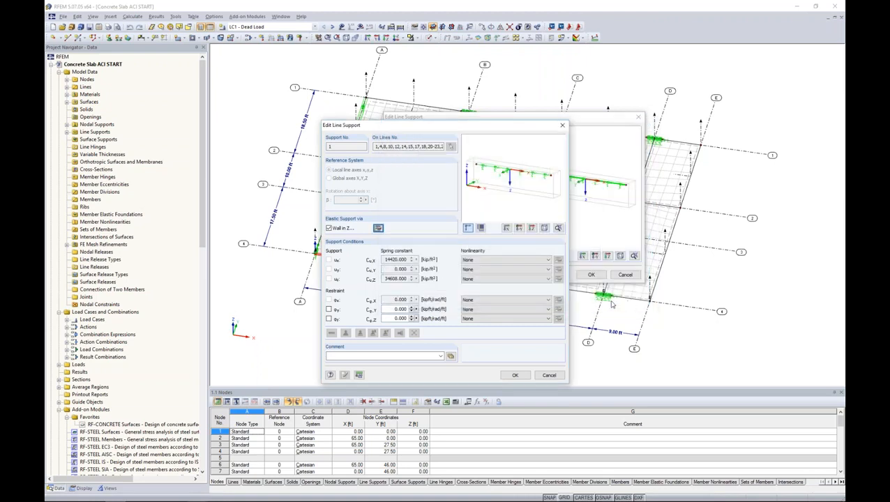
{"action": "left_click", "coordinate": [549, 376]}
{"action": "left_click", "coordinate": [618, 276]}
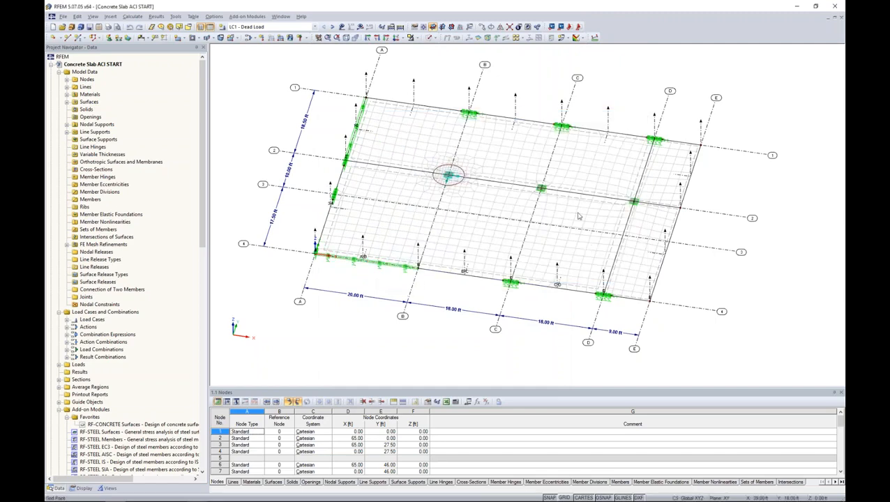
Inspect the elastic column parameters of the nodal support at grid intersection C-2, and close everything without saving.
{"action": "middle_click_drag", "start_coordinate": [580, 214], "coordinate": [573, 186], "text": "ctrl"}
{"action": "scroll", "coordinate": [539, 190], "scroll_direction": "up", "scroll_amount": 5}
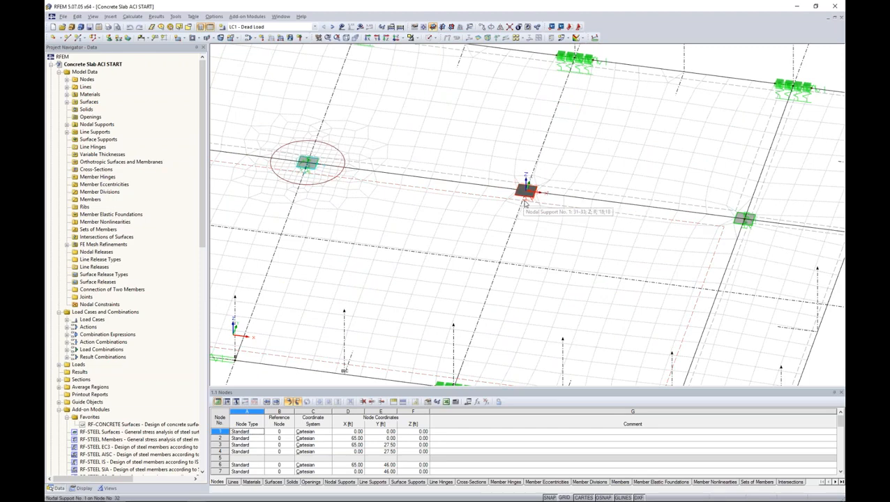
{"action": "double_click", "coordinate": [527, 203]}
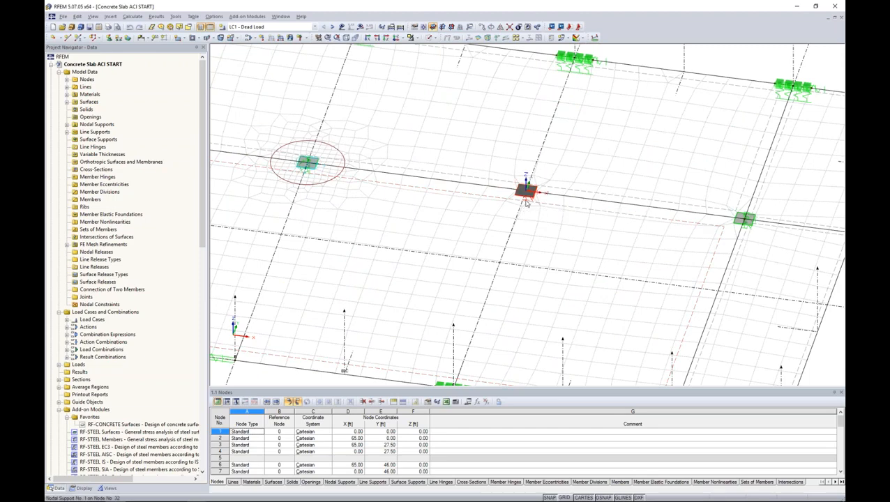
{"action": "left_click", "coordinate": [458, 216]}
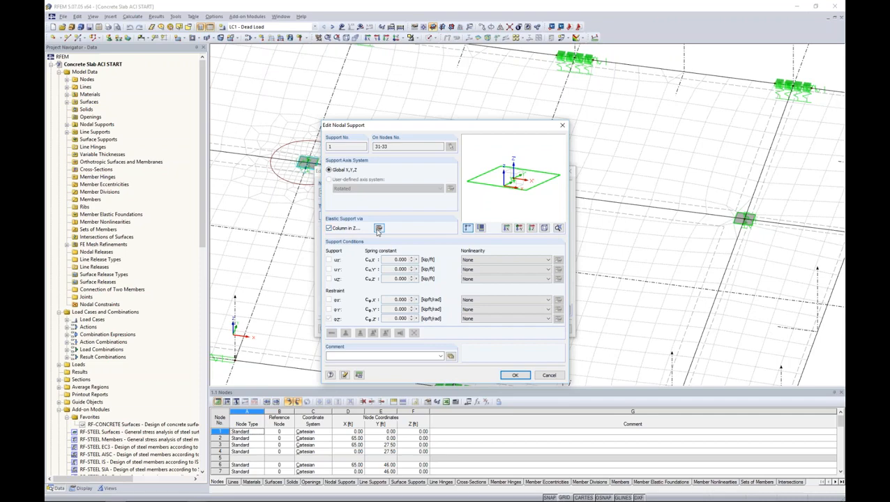
{"action": "left_click", "coordinate": [379, 228]}
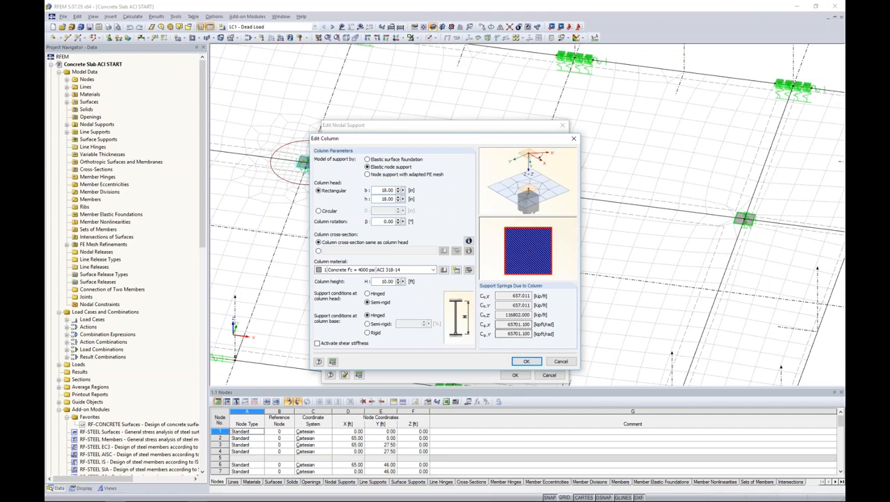
{"action": "left_click", "coordinate": [561, 362]}
{"action": "left_click", "coordinate": [550, 375]}
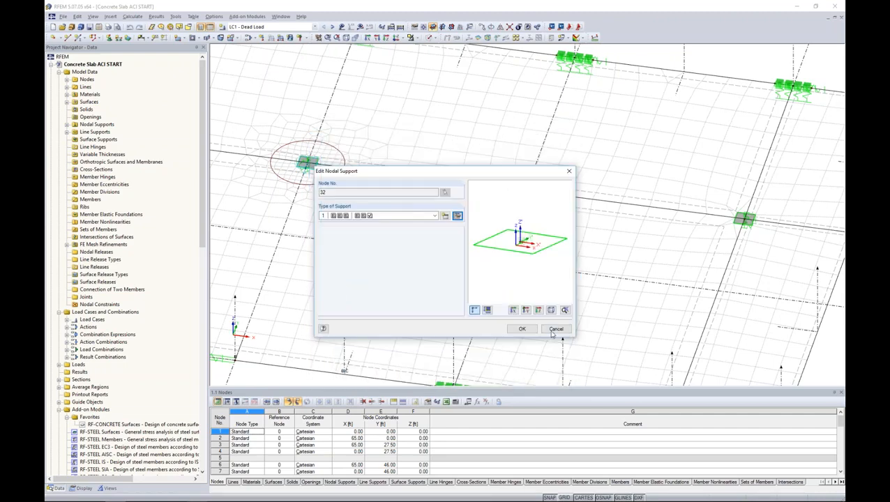
{"action": "left_click", "coordinate": [556, 331]}
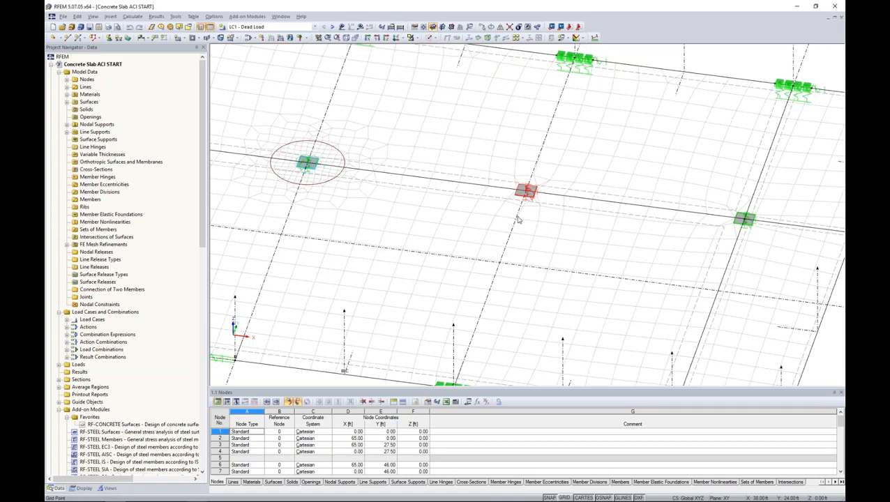
Inspect the circular FE mesh refinement around the column at grid B-2, including its radius and target FE lengths, and cancel out.
{"action": "scroll", "coordinate": [518, 220], "scroll_direction": "down", "scroll_amount": 5}
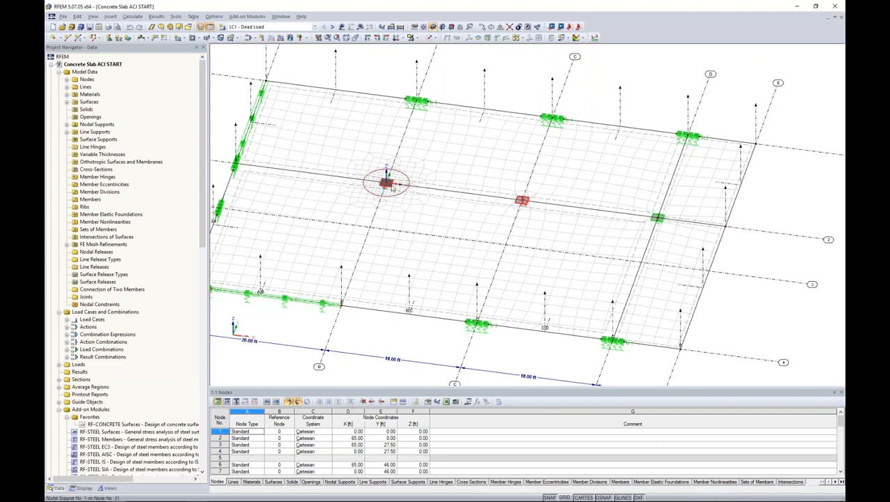
{"action": "left_click", "coordinate": [391, 193]}
{"action": "scroll", "coordinate": [391, 192], "scroll_direction": "up", "scroll_amount": 5}
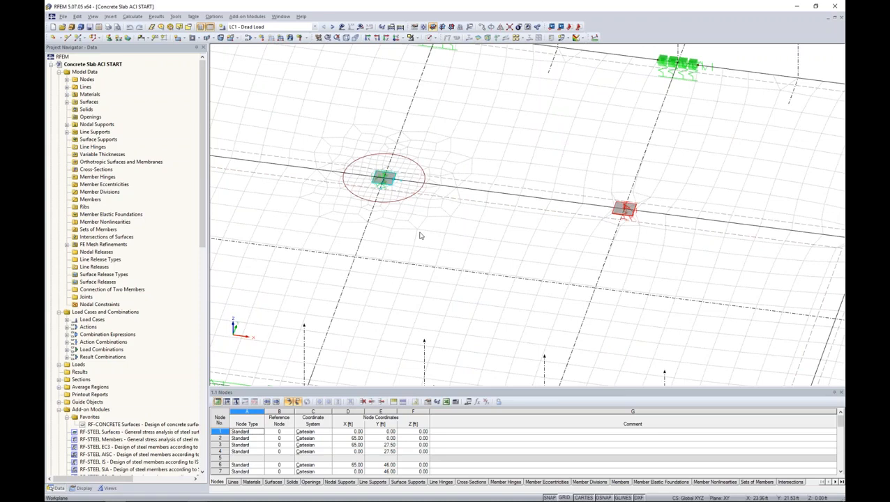
{"action": "double_click", "coordinate": [411, 199]}
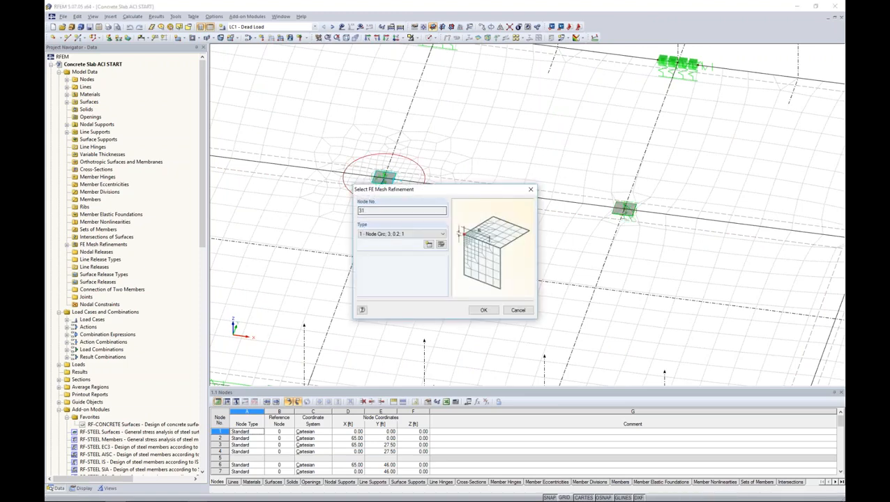
{"action": "left_click", "coordinate": [484, 310]}
{"action": "left_click_drag", "start_coordinate": [451, 158], "coordinate": [516, 116]}
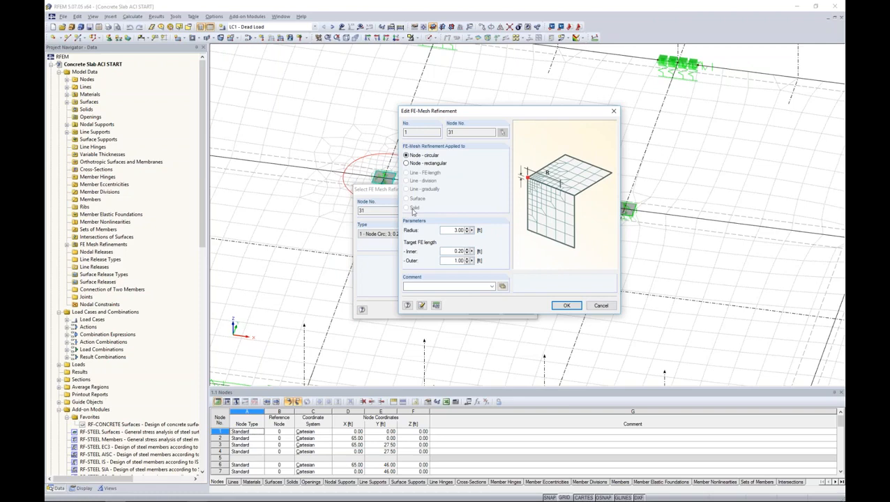
{"action": "left_click_drag", "start_coordinate": [483, 111], "coordinate": [519, 95]}
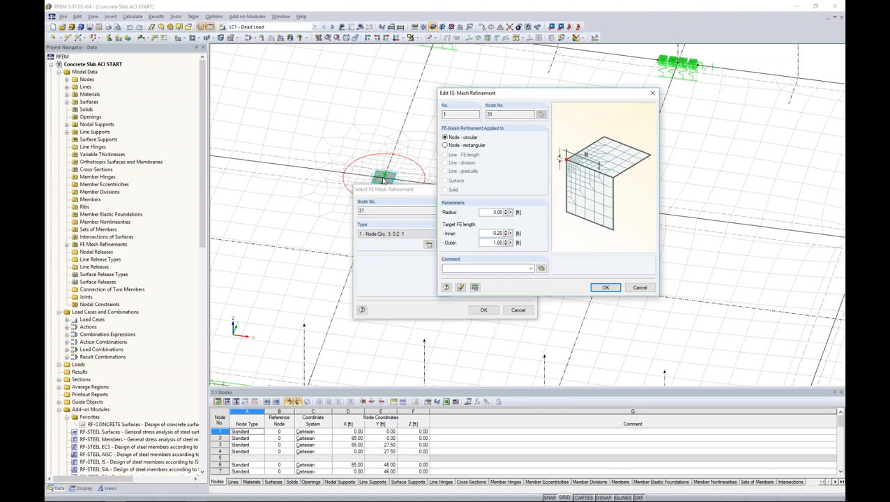
{"action": "double_click", "coordinate": [497, 213]}
{"action": "double_click", "coordinate": [489, 234]}
{"action": "left_click", "coordinate": [640, 287]}
{"action": "left_click", "coordinate": [518, 309]}
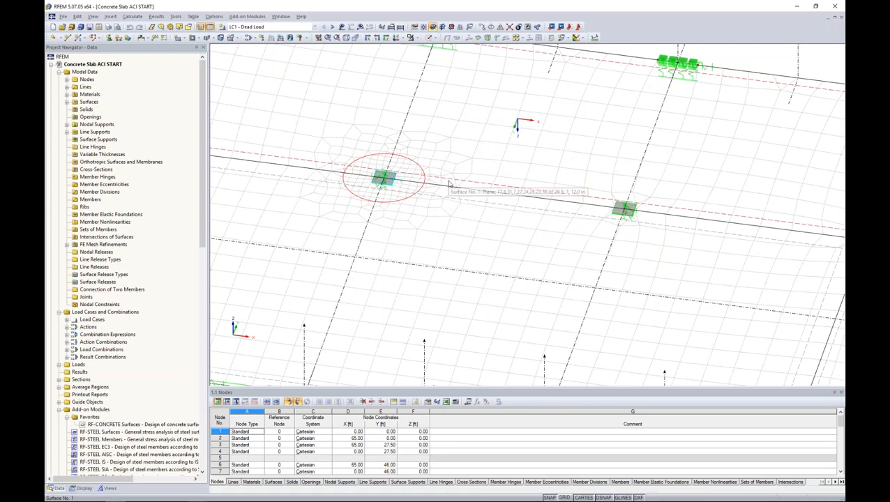
Select the entire slab and open the stiffness modification settings for all of its surfaces together.
{"action": "scroll", "coordinate": [452, 185], "scroll_direction": "down", "scroll_amount": 4}
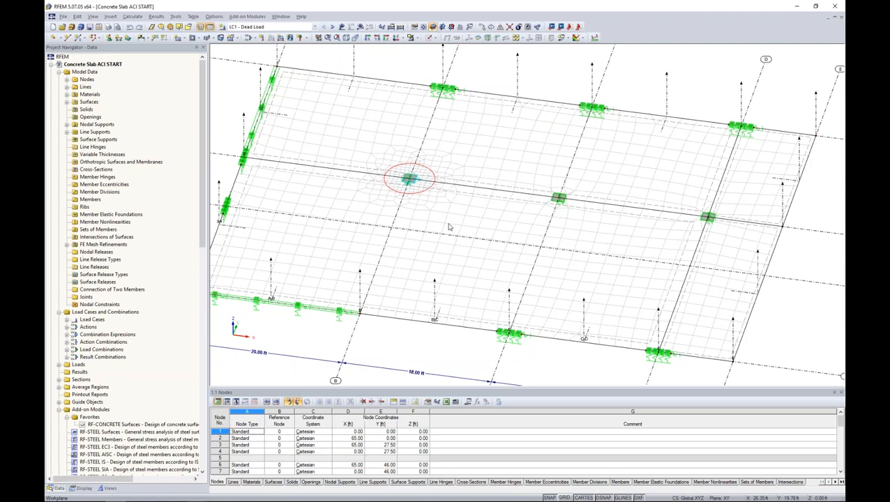
{"action": "scroll", "coordinate": [463, 222], "scroll_direction": "down", "scroll_amount": 2}
{"action": "middle_click_drag", "start_coordinate": [440, 271], "coordinate": [484, 324], "text": "ctrl"}
{"action": "left_click_drag", "start_coordinate": [285, 86], "coordinate": [720, 341]}
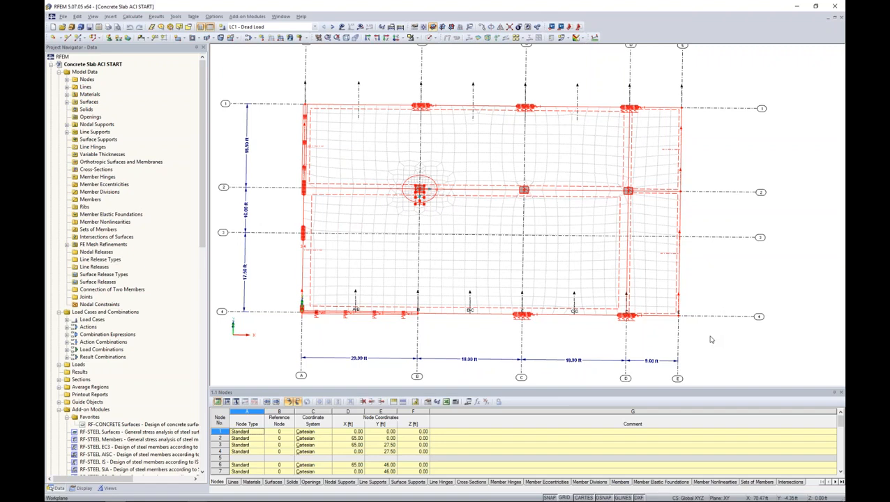
{"action": "left_click_drag", "start_coordinate": [271, 81], "coordinate": [703, 352]}
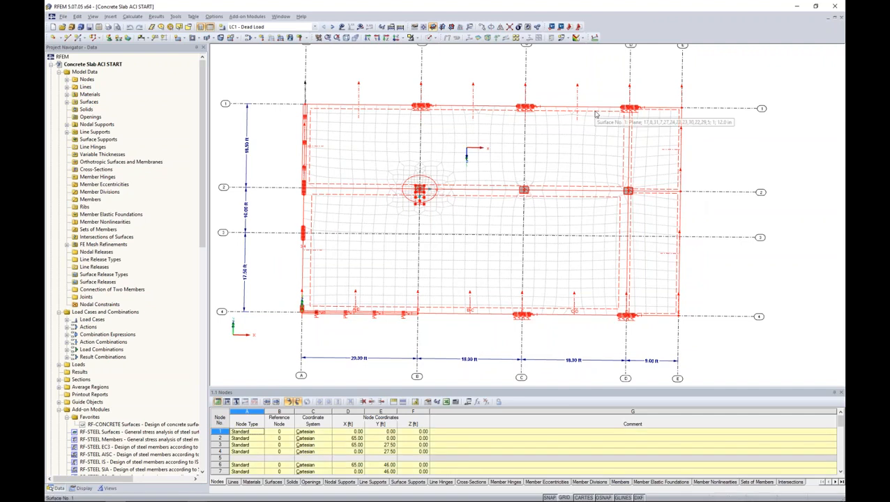
{"action": "right_click", "coordinate": [596, 114]}
{"action": "mouse_move", "coordinate": [624, 117]}
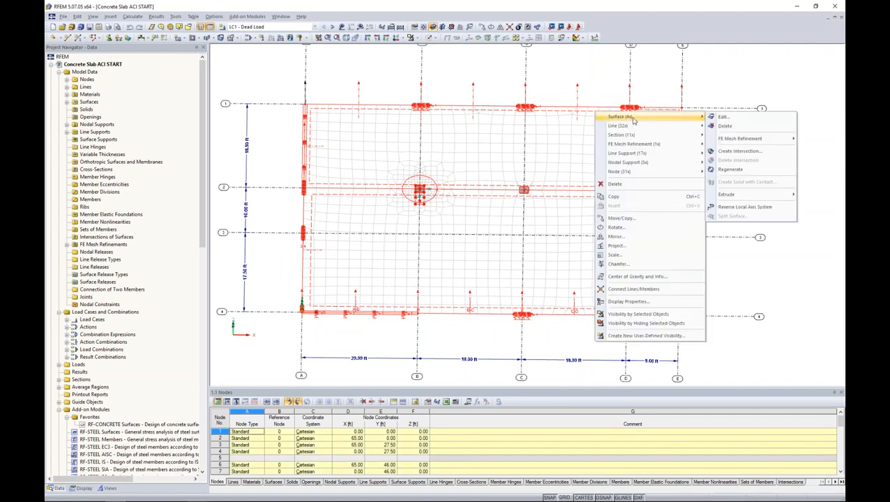
{"action": "left_click", "coordinate": [723, 116]}
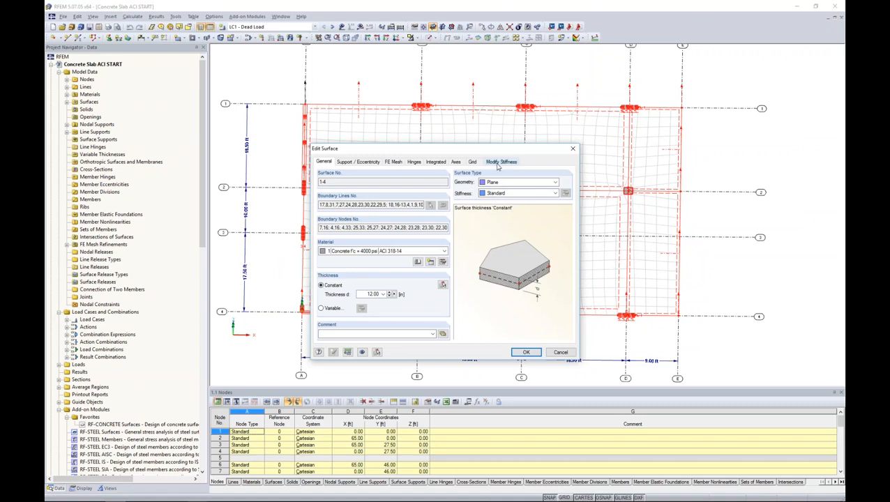
{"action": "left_click", "coordinate": [498, 163]}
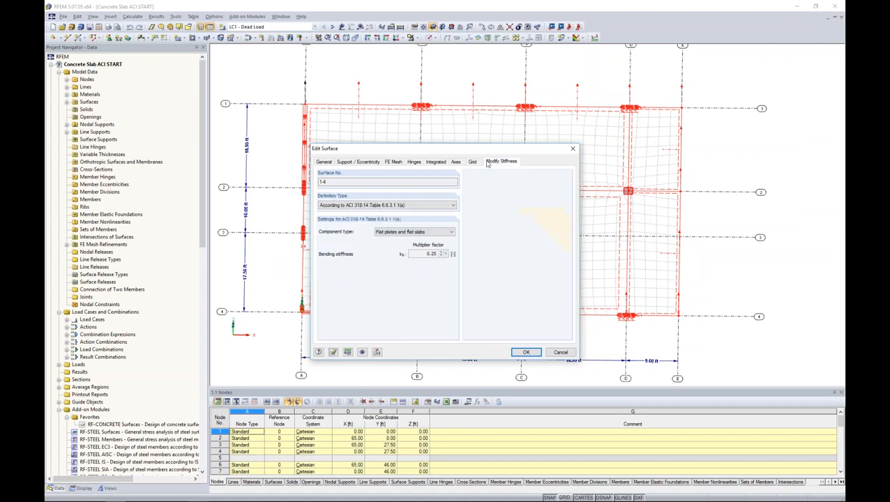
Define the stiffness modification of surfaces 1-4 according to ACI 318-14 Table 6.6.3.1.1(a), with component type Flat plates and flat slabs.
{"action": "left_click", "coordinate": [397, 205]}
{"action": "left_click", "coordinate": [377, 213]}
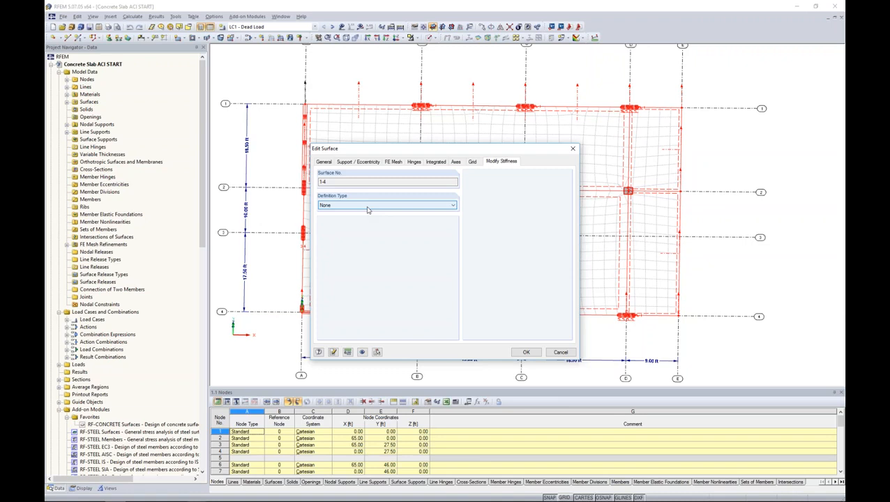
{"action": "left_click", "coordinate": [368, 206]}
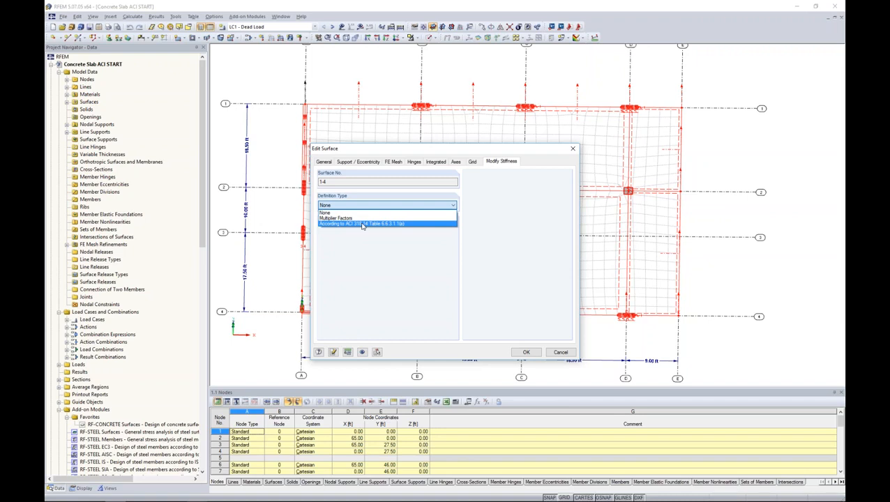
{"action": "left_click", "coordinate": [332, 224]}
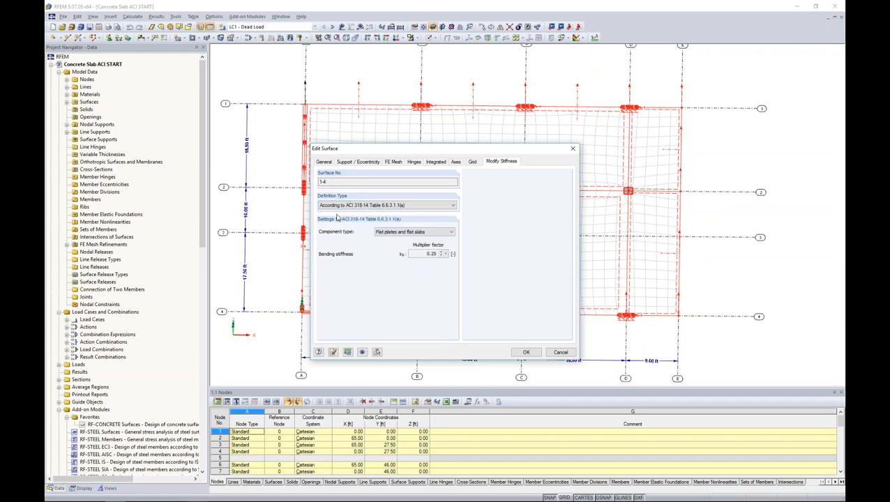
{"action": "left_click", "coordinate": [385, 232]}
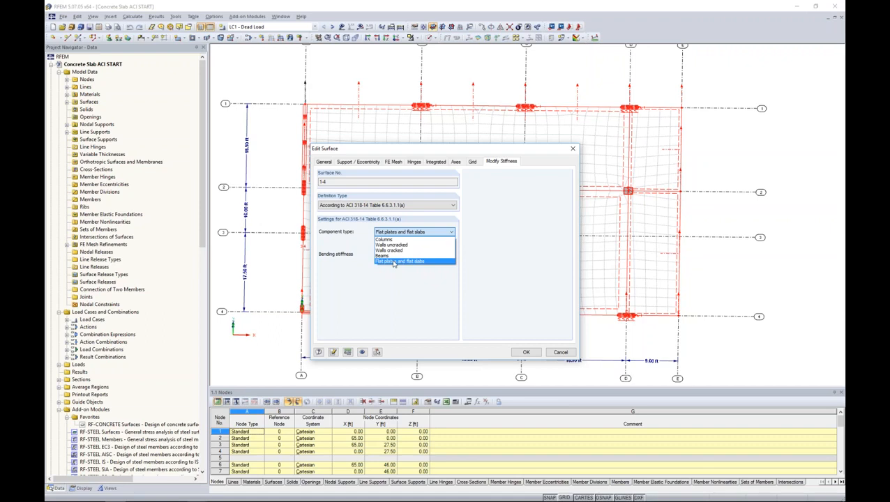
{"action": "left_click", "coordinate": [395, 264]}
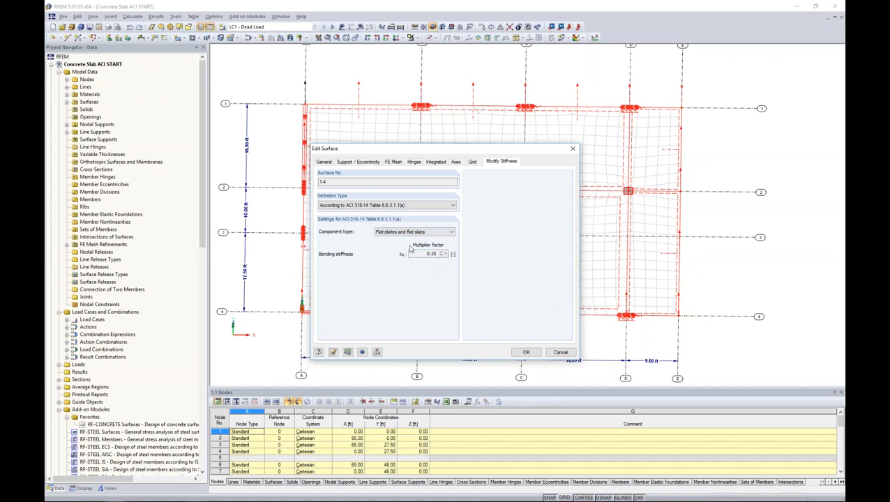
Discard the stiffness modification of surfaces 1-4 and switch surface 1's stiffness type to Orthotropic.
{"action": "left_click", "coordinate": [562, 353]}
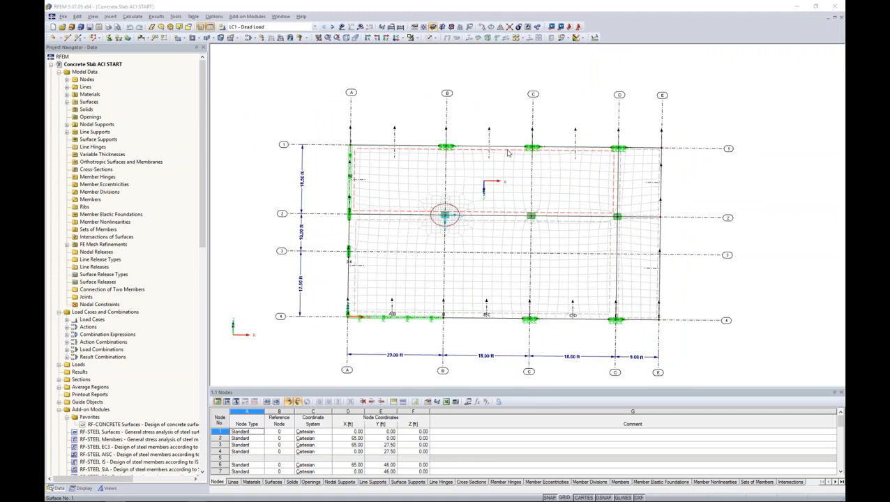
{"action": "left_click", "coordinate": [326, 163]}
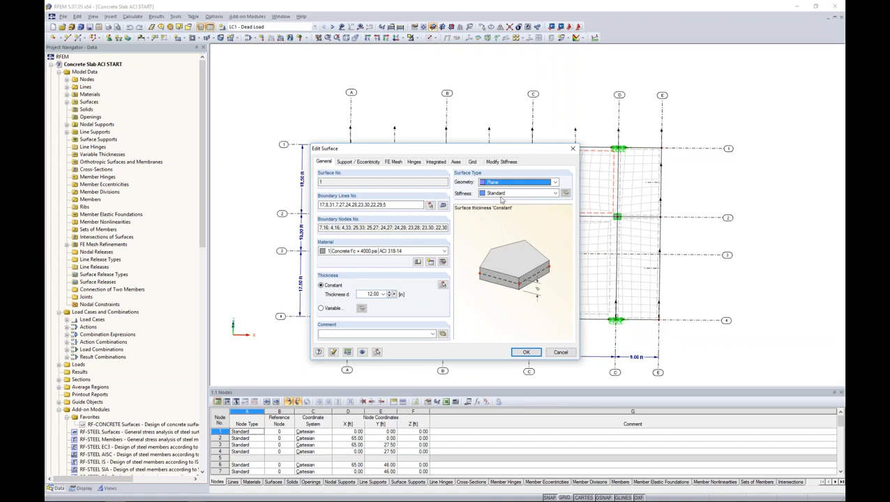
{"action": "left_click", "coordinate": [537, 195]}
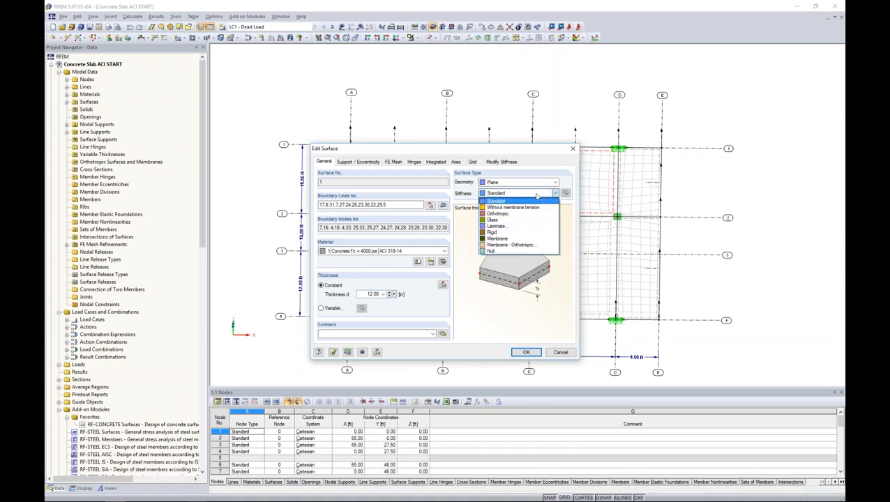
{"action": "left_click", "coordinate": [513, 215]}
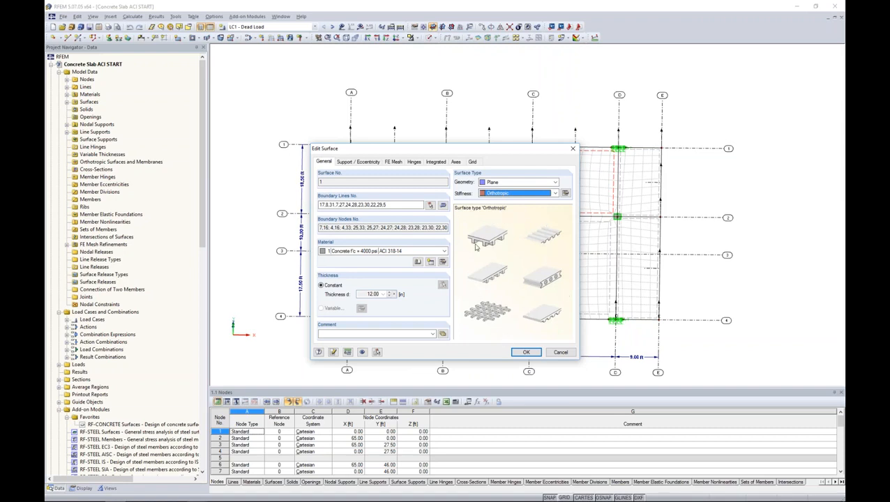
Open surface 1's orthotropic stiffness parameters and examine the transformed stiffness matrix for constant thickness.
{"action": "left_click", "coordinate": [566, 193]}
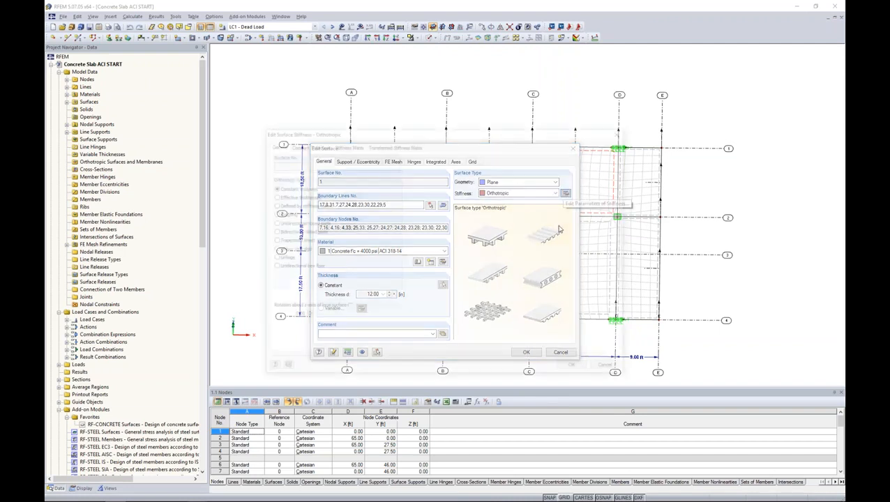
{"action": "left_click_drag", "start_coordinate": [523, 133], "coordinate": [541, 115]}
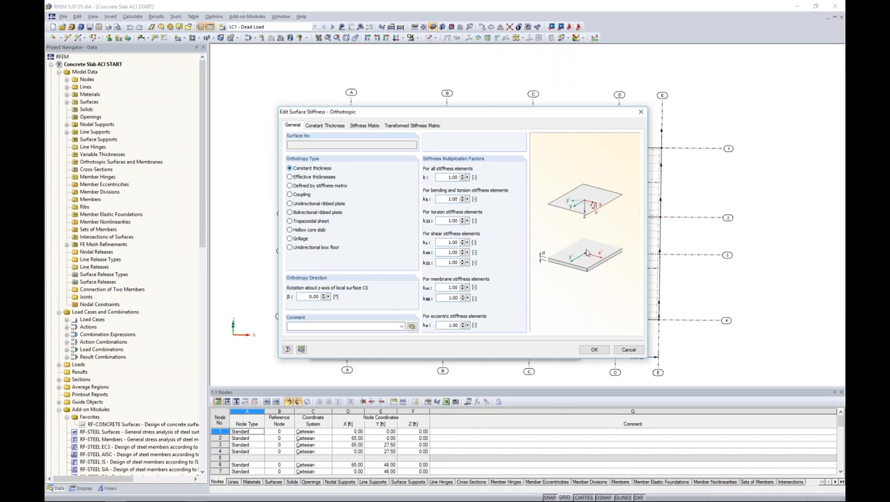
{"action": "left_click", "coordinate": [413, 127]}
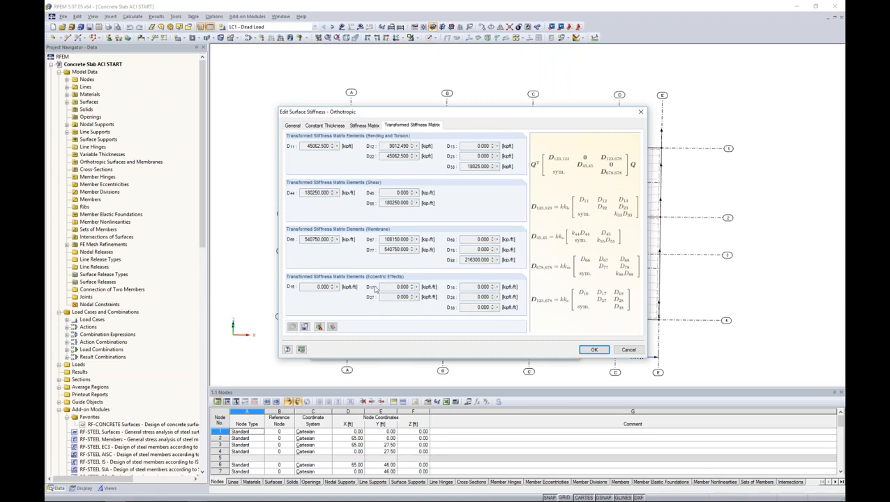
Change the orthotropy type to Effective thicknesses, with 12 in for the x' direction and 5 in for the y' direction.
{"action": "left_click", "coordinate": [295, 126]}
{"action": "left_click", "coordinate": [290, 177]}
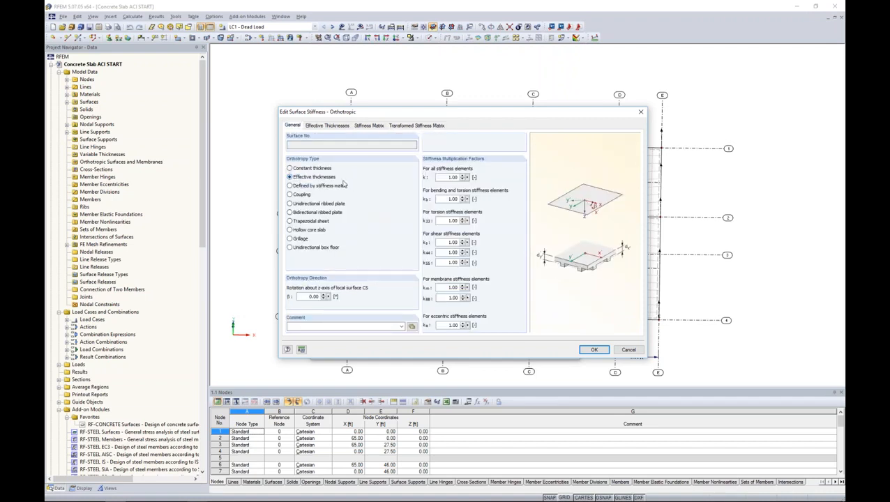
{"action": "left_click", "coordinate": [318, 126]}
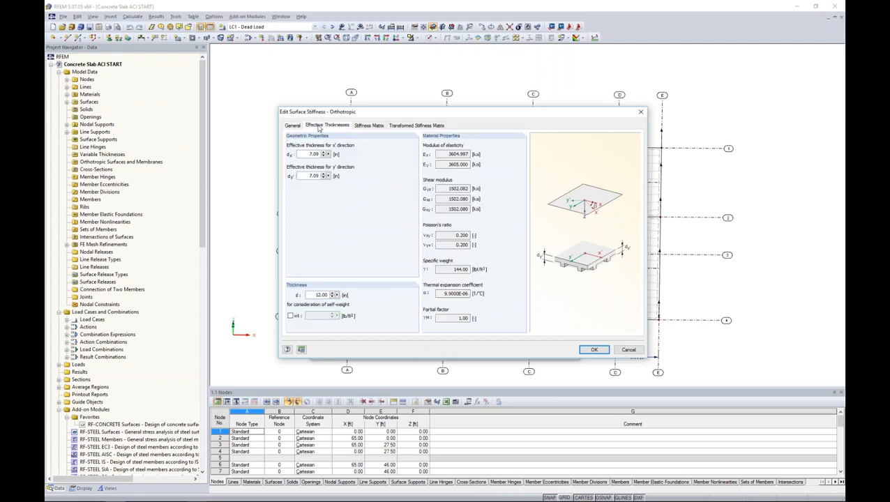
{"action": "left_click_drag", "start_coordinate": [305, 152], "coordinate": [322, 151]}
{"action": "type", "text": "12"}
{"action": "key", "text": "Tab"}
{"action": "type", "text": "5"}
{"action": "left_click", "coordinate": [310, 154]}
Review the transformed stiffness matrix of the effective thicknesses and the thickness considered for self-weight.
{"action": "left_click", "coordinate": [396, 126]}
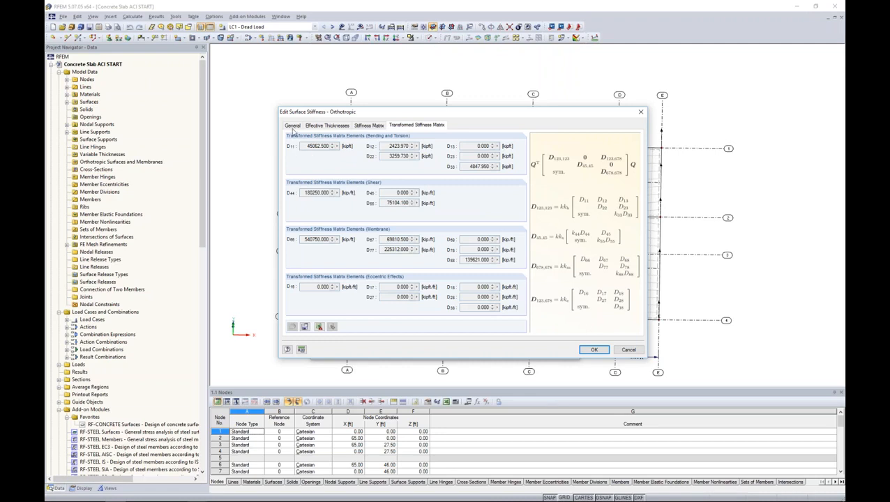
{"action": "left_click", "coordinate": [327, 125]}
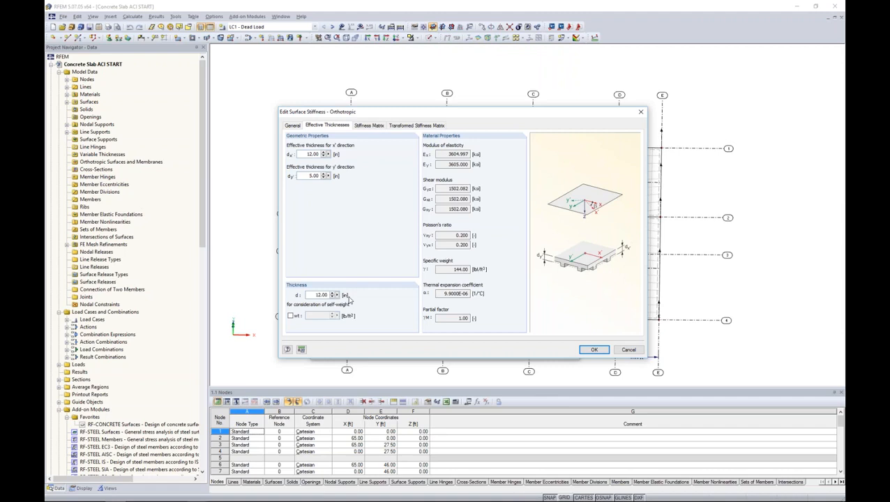
{"action": "double_click", "coordinate": [320, 296]}
Switch the orthotropy type to Defined by stiffness matrix and examine its membrane and shear elements.
{"action": "left_click", "coordinate": [296, 127]}
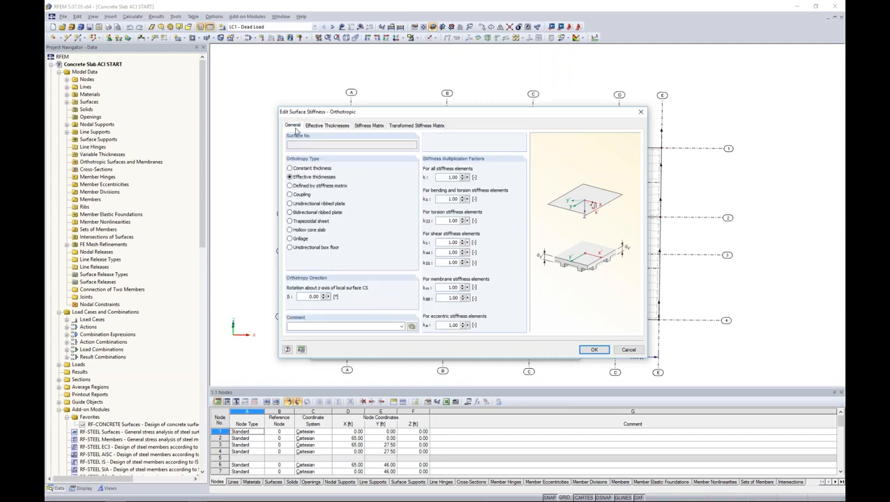
{"action": "left_click", "coordinate": [290, 186]}
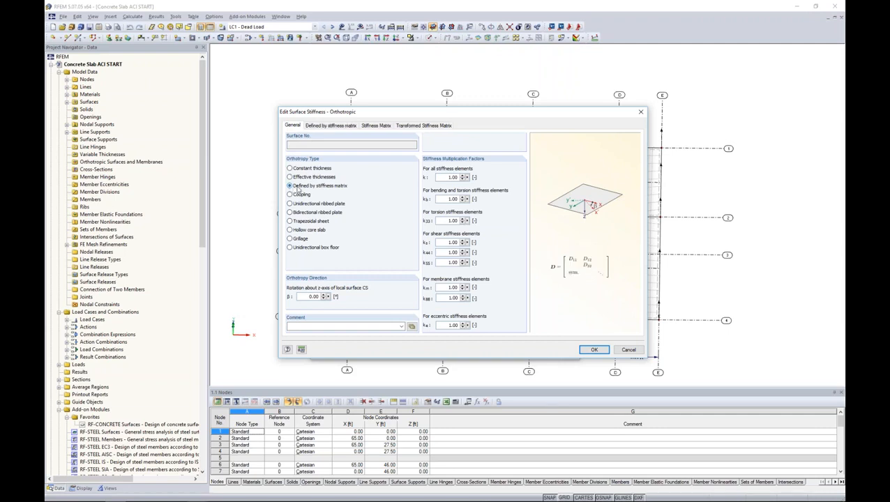
{"action": "left_click", "coordinate": [377, 126]}
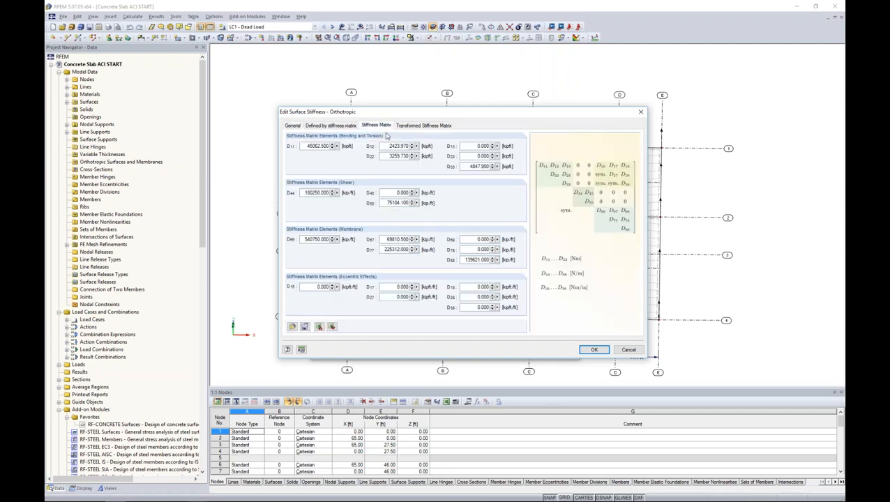
{"action": "left_click_drag", "start_coordinate": [381, 240], "coordinate": [408, 250]}
{"action": "left_click_drag", "start_coordinate": [386, 202], "coordinate": [416, 202]}
Preview the Unidirectional and Bidirectional ribbed plate types, examining the bidirectional plate's slab thickness and rib dimensions.
{"action": "left_click", "coordinate": [293, 126]}
{"action": "left_click", "coordinate": [289, 204]}
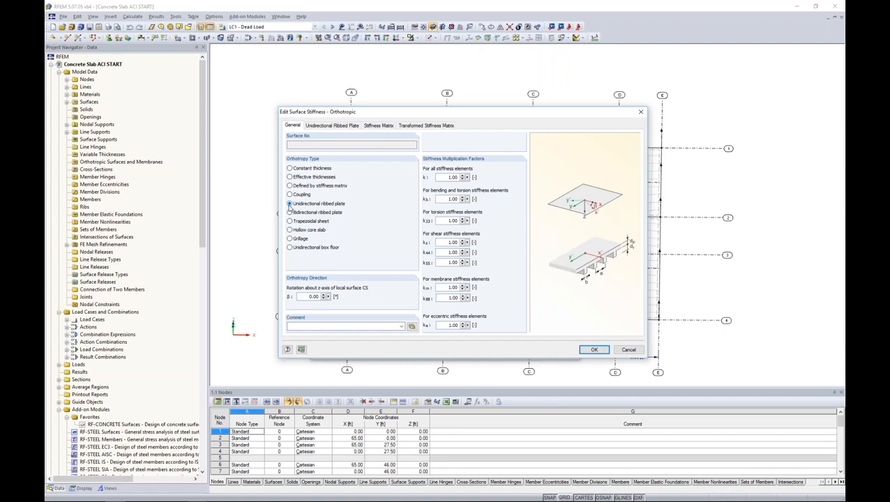
{"action": "left_click", "coordinate": [289, 213]}
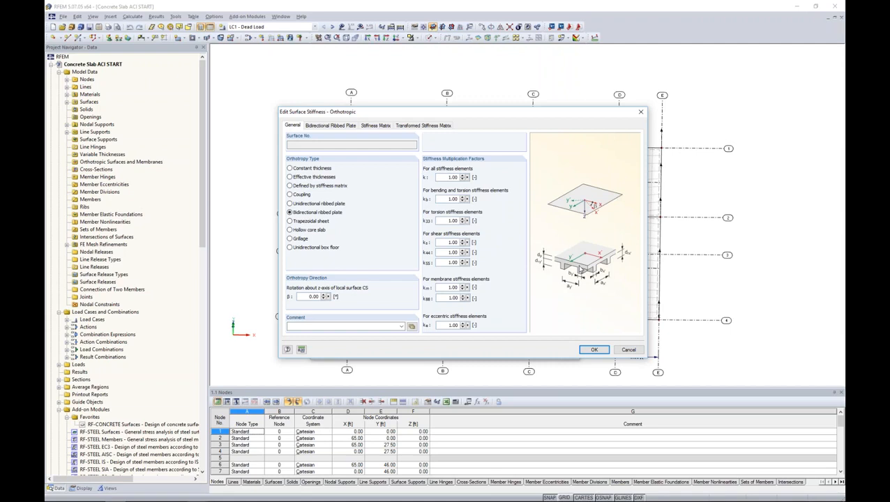
{"action": "left_click", "coordinate": [344, 127]}
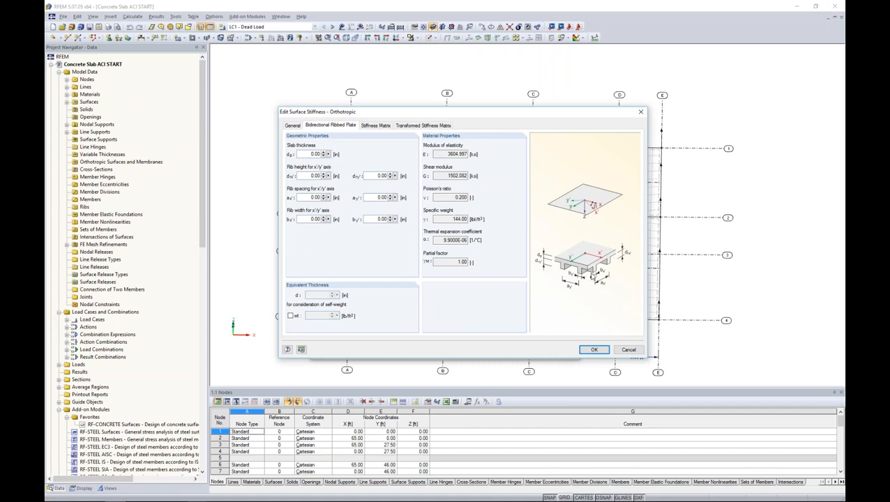
{"action": "double_click", "coordinate": [314, 176]}
{"action": "double_click", "coordinate": [316, 154]}
Preview the Trapezoidal sheet, Hollow core slab and Unidirectional box floor types, including the box floor's geometric properties.
{"action": "left_click", "coordinate": [292, 125]}
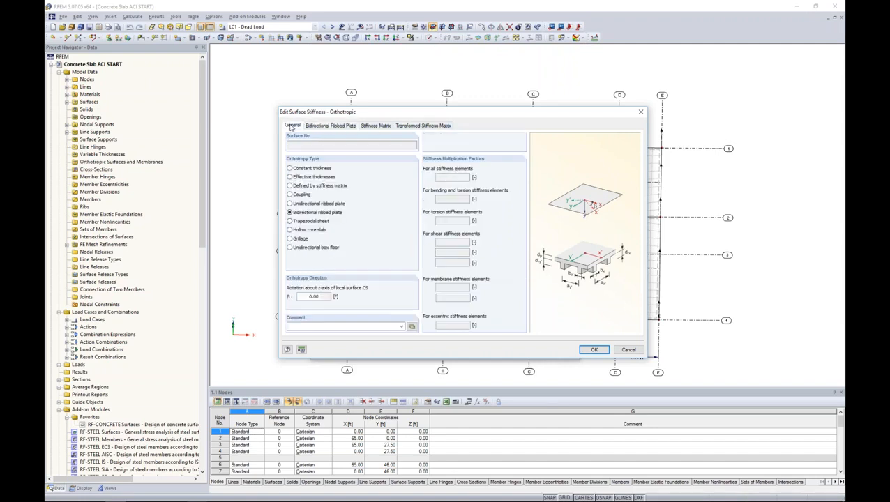
{"action": "left_click", "coordinate": [291, 222]}
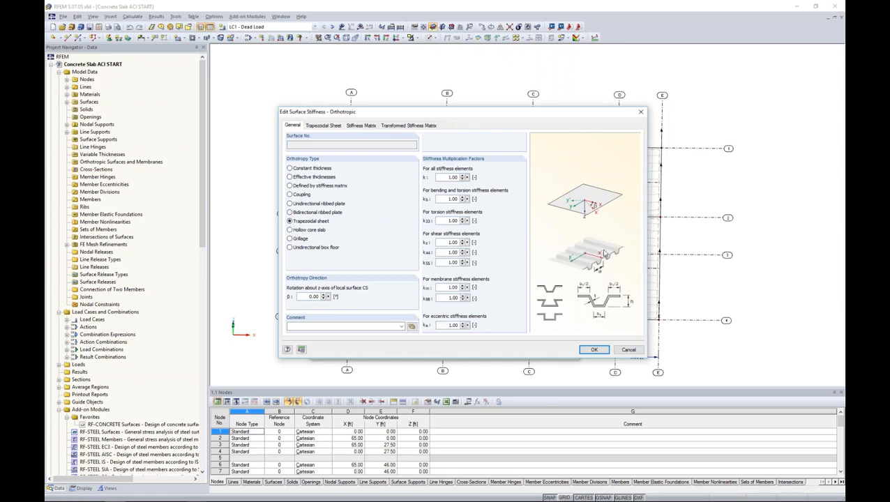
{"action": "left_click", "coordinate": [290, 231]}
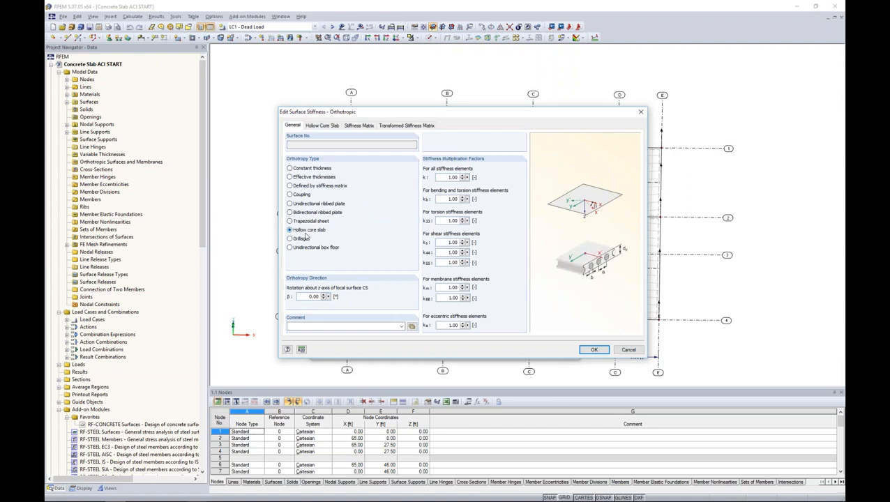
{"action": "left_click", "coordinate": [290, 248]}
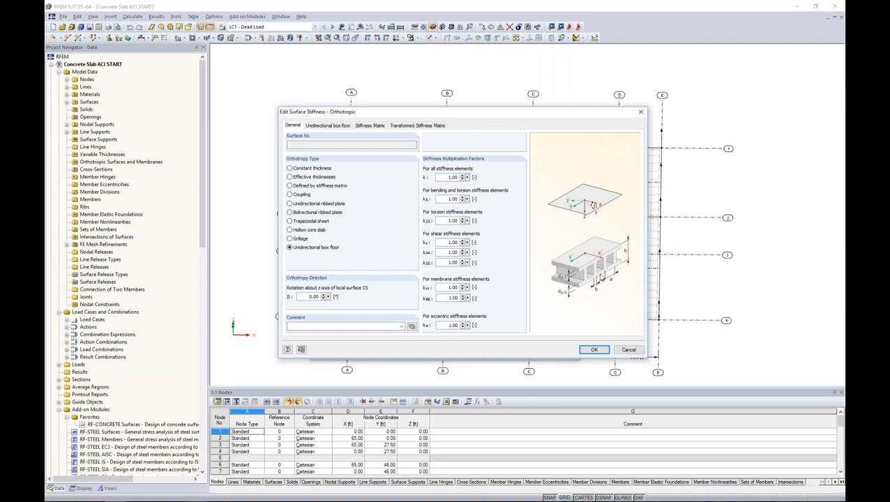
{"action": "left_click", "coordinate": [326, 125]}
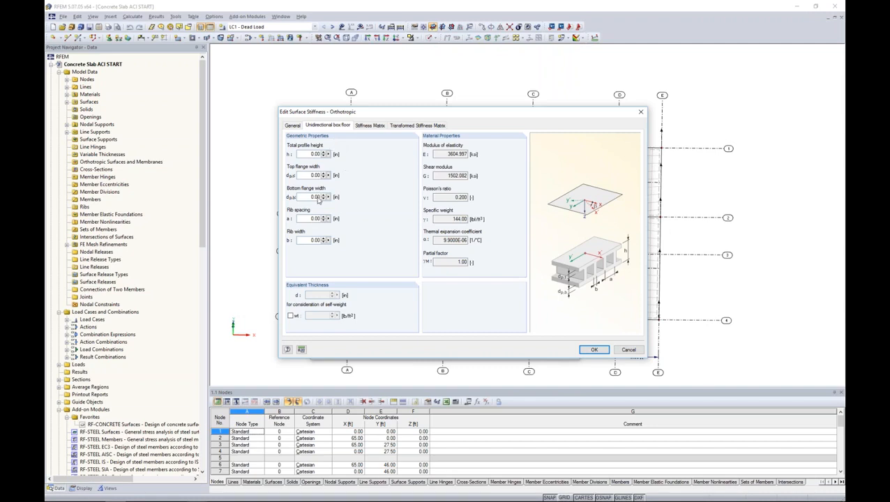
Switch the orthotropy type to Grillage and inspect its slab thickness, rib spacing and rib width settings.
{"action": "left_click", "coordinate": [293, 126]}
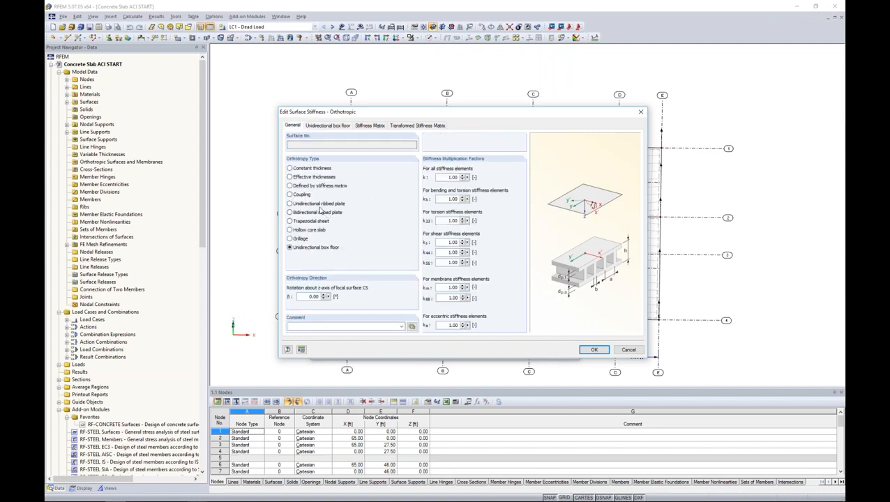
{"action": "left_click", "coordinate": [291, 238]}
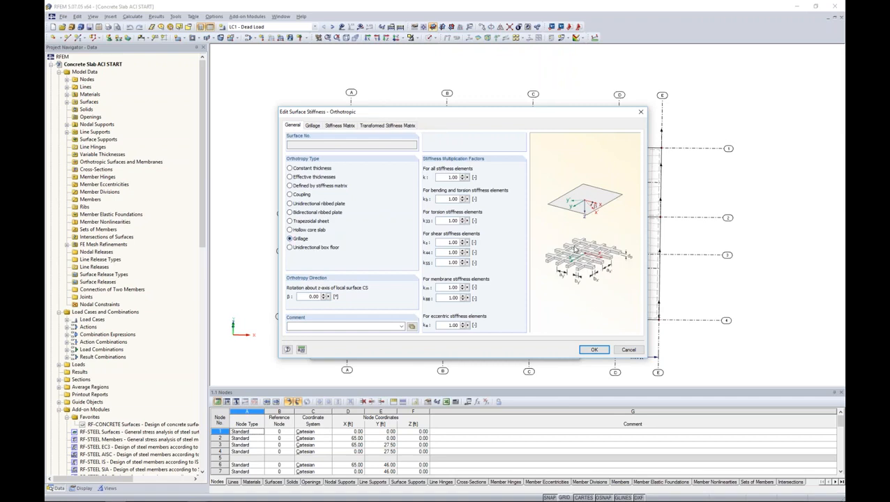
{"action": "left_click", "coordinate": [314, 125]}
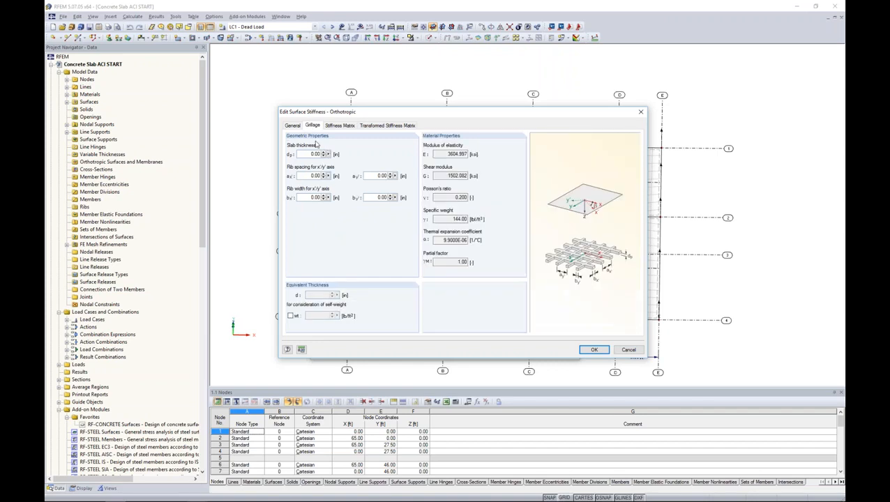
{"action": "left_click", "coordinate": [297, 126]}
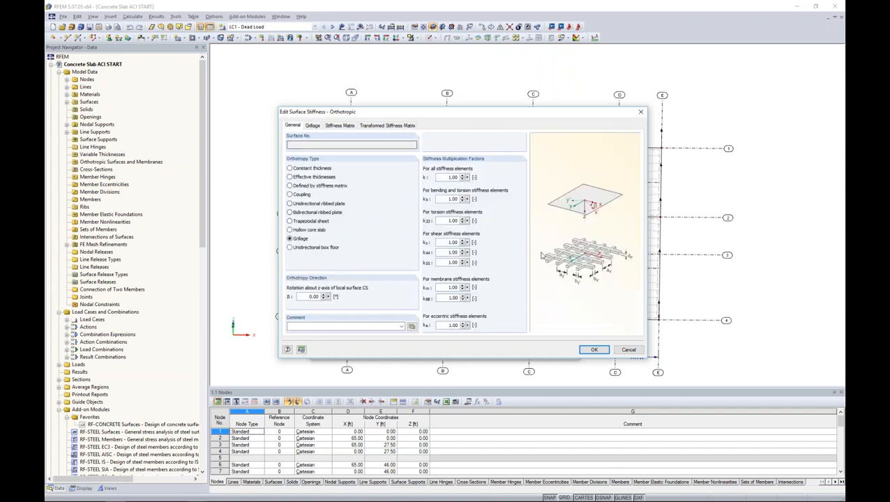
Discard the orthotropic parameters, return surface 1's stiffness type to Standard, and close its settings without saving.
{"action": "left_click", "coordinate": [627, 350]}
{"action": "left_click", "coordinate": [534, 193]}
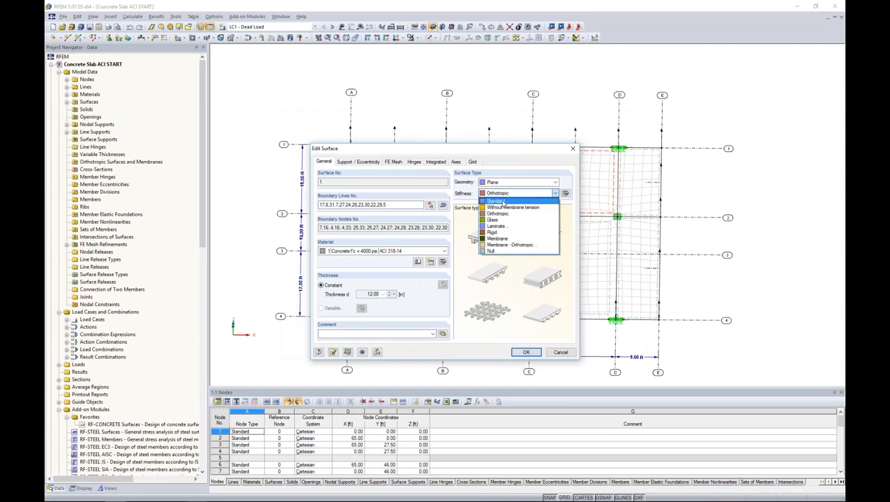
{"action": "left_click", "coordinate": [502, 203]}
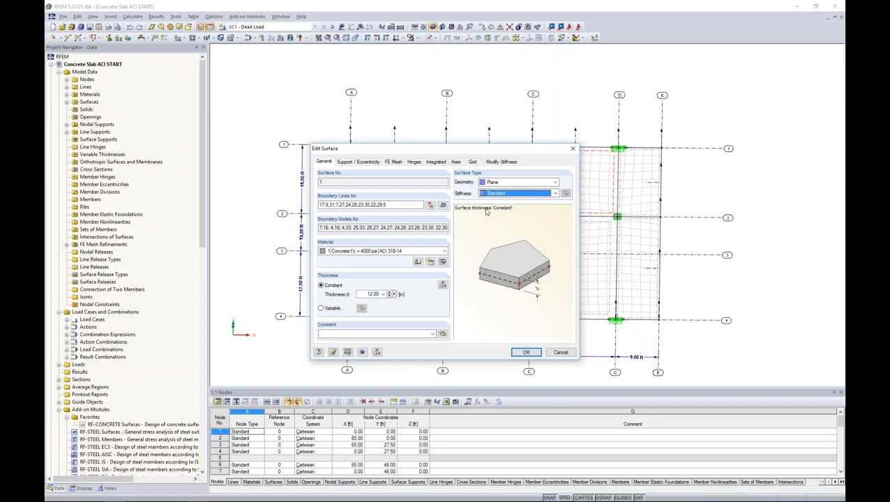
{"action": "left_click", "coordinate": [566, 353]}
Show the slab in an isometric view with the LC1 dead load surface loads displayed.
{"action": "scroll", "coordinate": [471, 230], "scroll_direction": "down", "scroll_amount": 2}
{"action": "middle_click_drag", "start_coordinate": [471, 249], "coordinate": [470, 308], "text": "ctrl"}
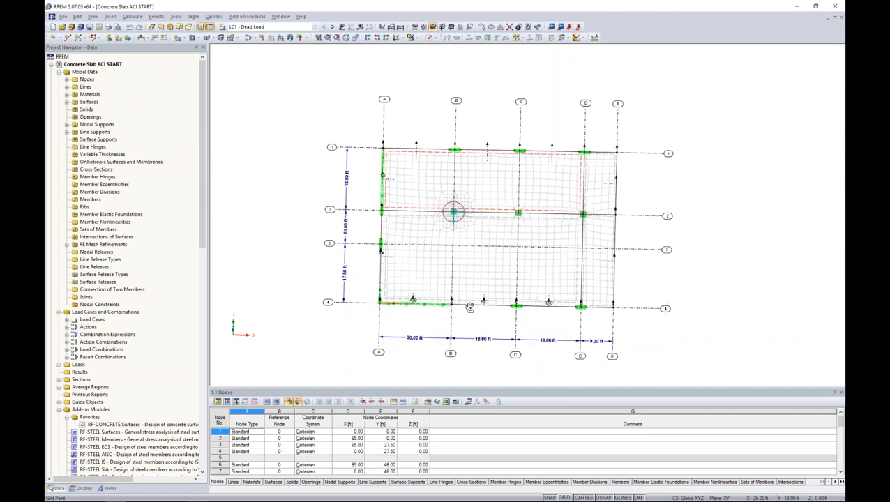
{"action": "left_click", "coordinate": [398, 40]}
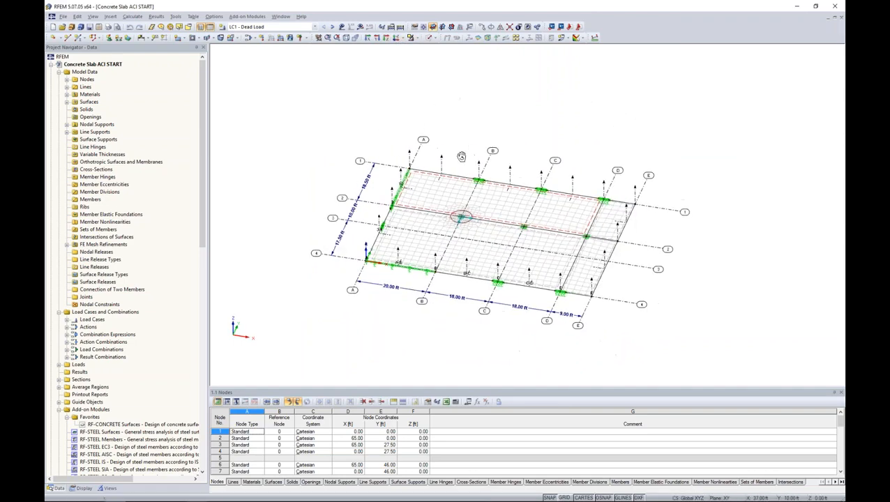
{"action": "scroll", "coordinate": [452, 213], "scroll_direction": "up", "scroll_amount": 4}
{"action": "scroll", "coordinate": [452, 206], "scroll_direction": "down", "scroll_amount": 2}
{"action": "middle_click_drag", "start_coordinate": [453, 205], "coordinate": [541, 227]}
{"action": "left_click", "coordinate": [342, 27]}
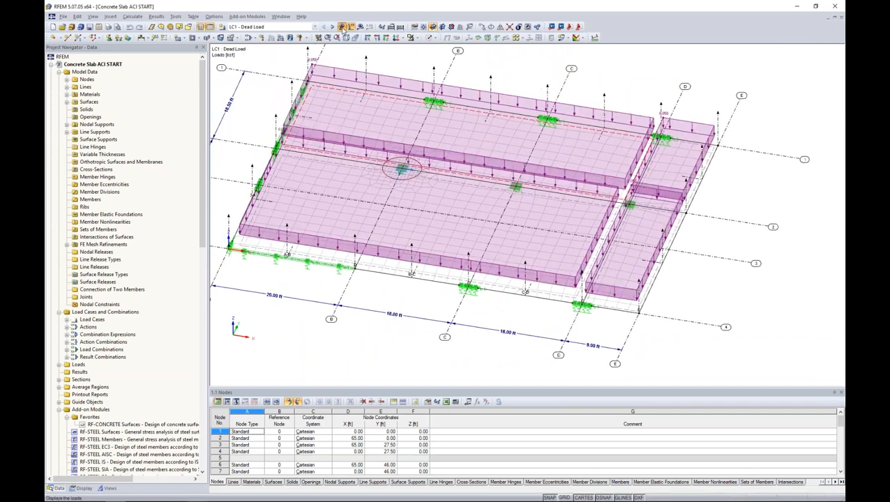
{"action": "middle_click_drag", "start_coordinate": [594, 313], "coordinate": [602, 270], "text": "ctrl"}
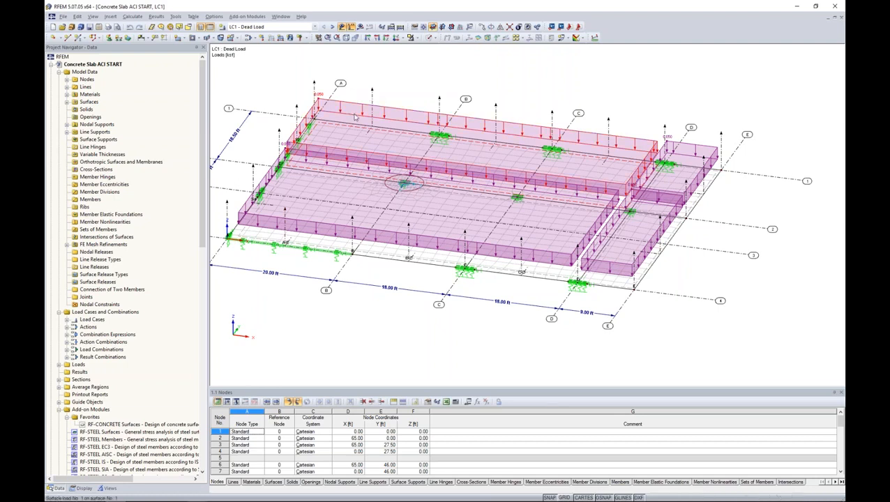
Review the live load patterns on the slab for load cases LC2 to LC4, Live Load 1 through Live Load 3.
{"action": "left_click", "coordinate": [315, 27]}
{"action": "left_click", "coordinate": [307, 40]}
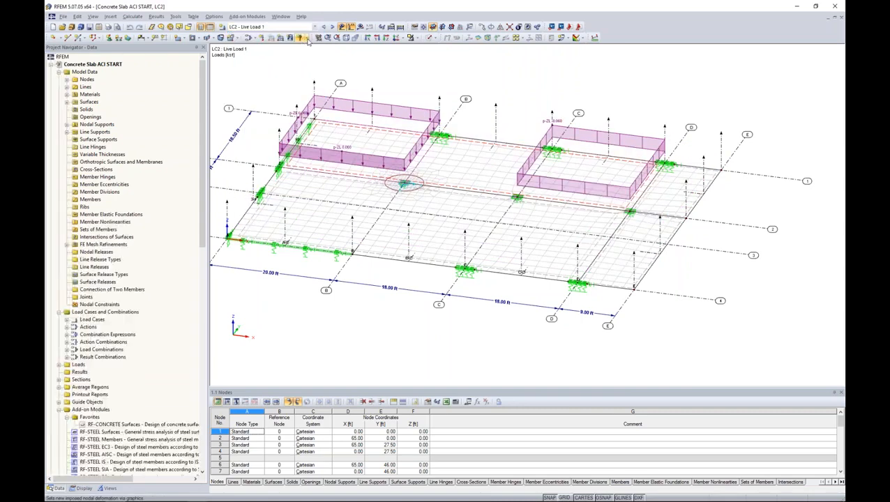
{"action": "middle_click_drag", "start_coordinate": [440, 91], "coordinate": [477, 90]}
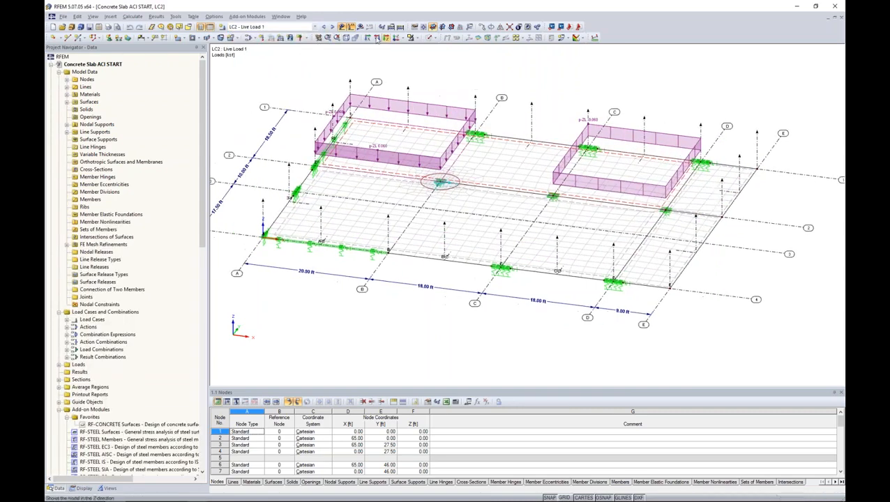
{"action": "left_click", "coordinate": [334, 27]}
{"action": "left_click", "coordinate": [333, 27]}
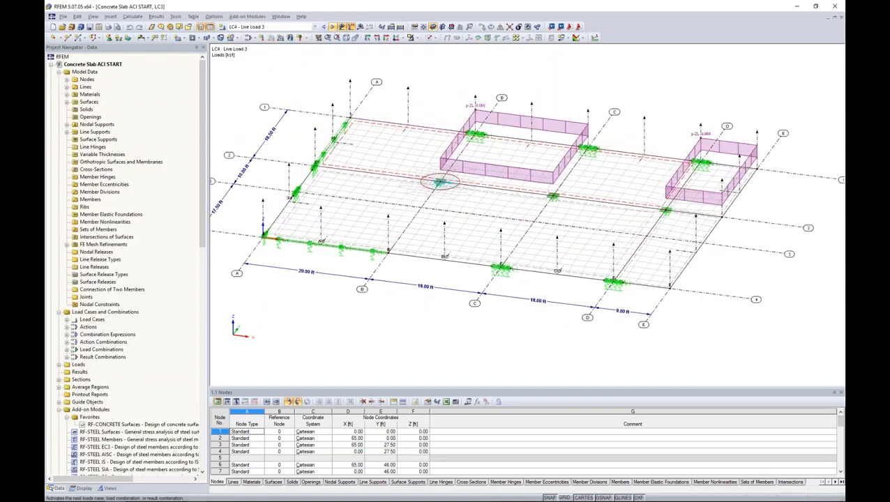
Show the Live Load 4 pattern of load case LC5 and look through the available types of free loads.
{"action": "left_click", "coordinate": [333, 27]}
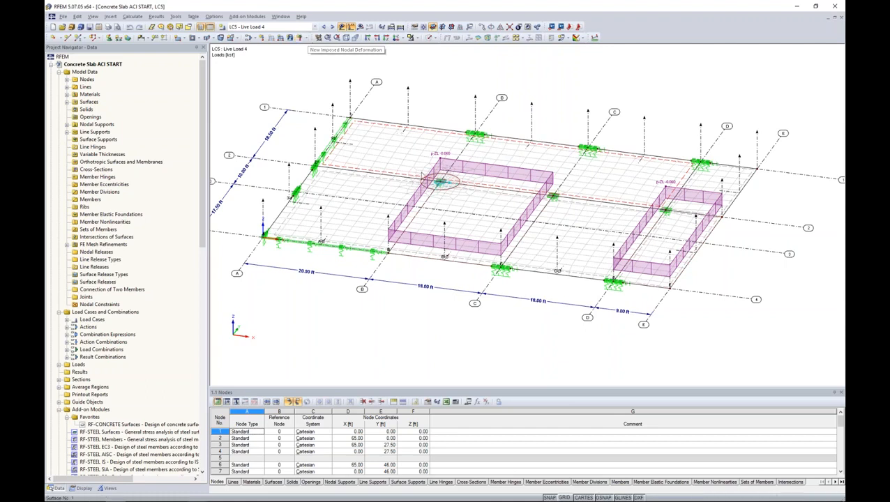
{"action": "left_click", "coordinate": [305, 39]}
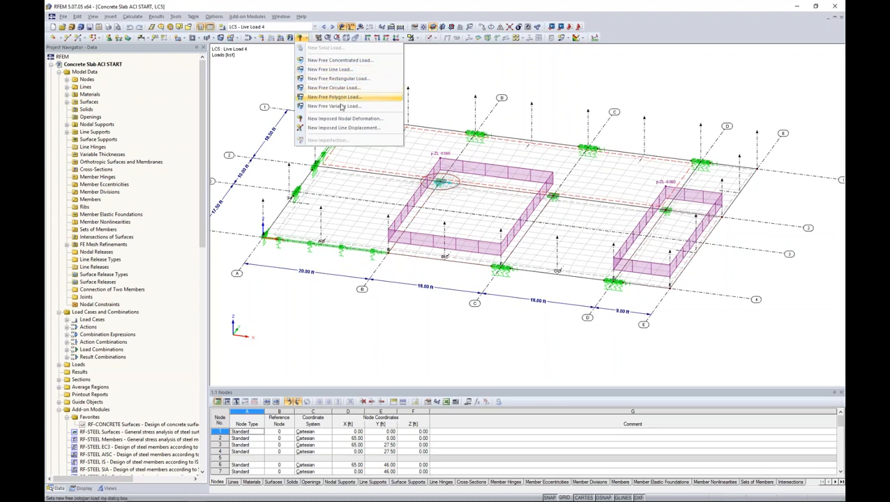
{"action": "left_click", "coordinate": [544, 83]}
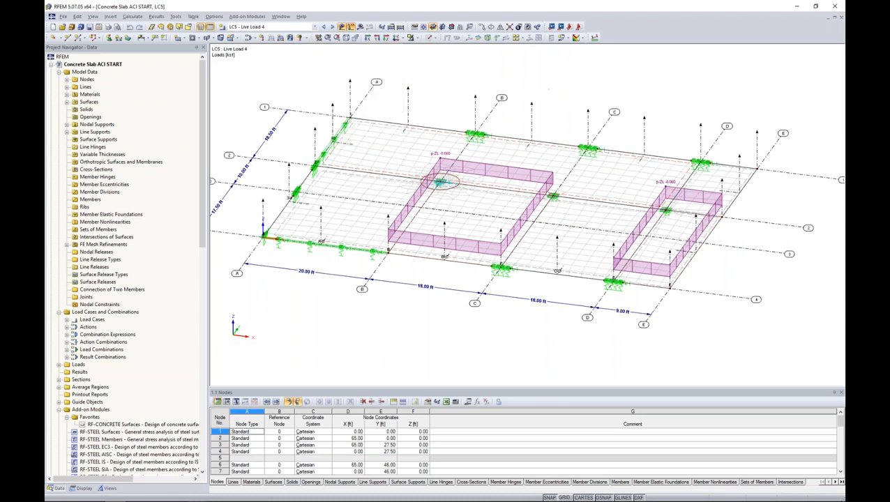
Open the free rectangular load between grid lines B and C, try local z and projected XP, YP and ZP directions, and return to ZL.
{"action": "double_click", "coordinate": [493, 168]}
{"action": "left_click_drag", "start_coordinate": [485, 142], "coordinate": [545, 90]}
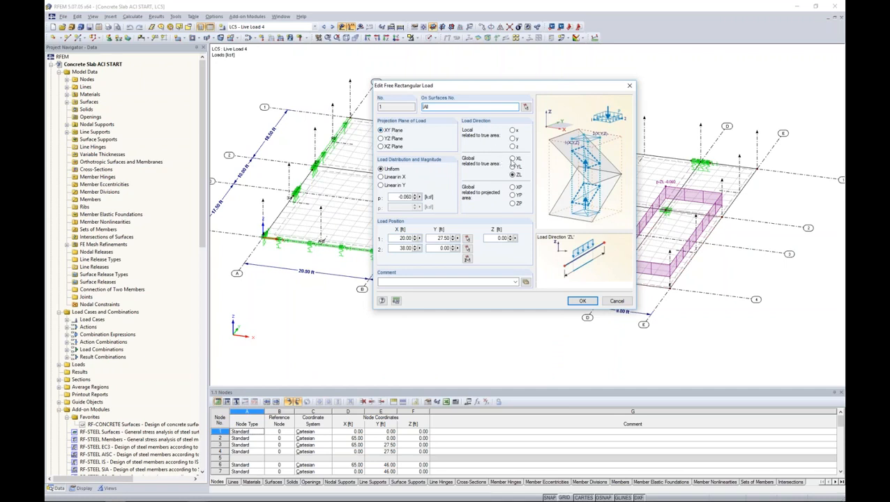
{"action": "left_click", "coordinate": [513, 147]}
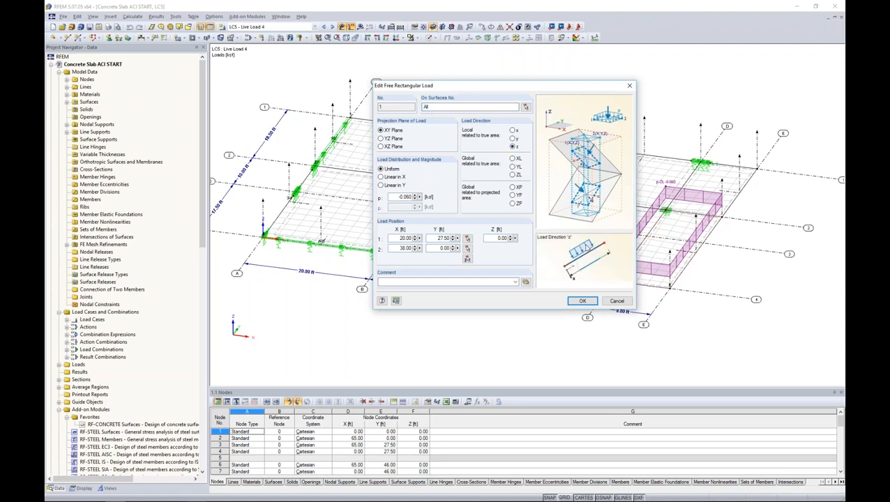
{"action": "left_click", "coordinate": [513, 187]}
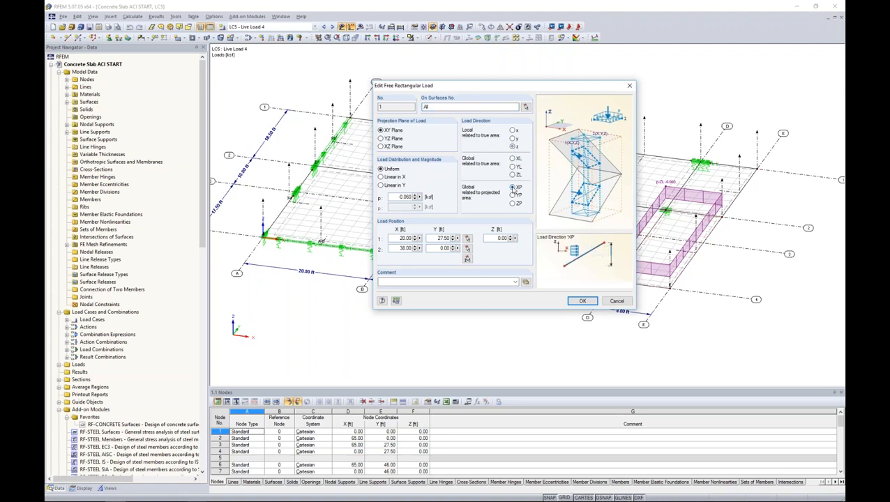
{"action": "left_click", "coordinate": [513, 196]}
{"action": "left_click", "coordinate": [513, 203]}
{"action": "left_click", "coordinate": [513, 175]}
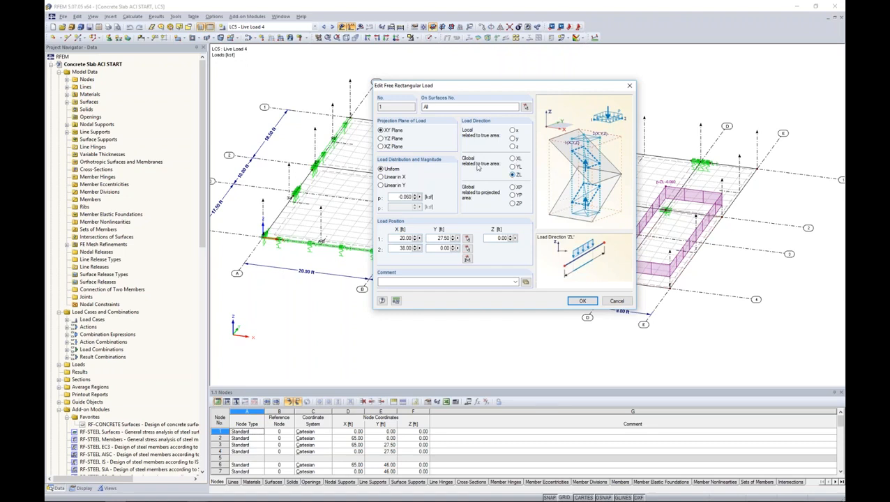
Inspect the rectangular load's magnitude, corner positions and assigned surfaces, and close its settings without saving.
{"action": "double_click", "coordinate": [392, 195]}
{"action": "left_click", "coordinate": [467, 258]}
{"action": "left_click", "coordinate": [438, 107]}
{"action": "left_click", "coordinate": [615, 302]}
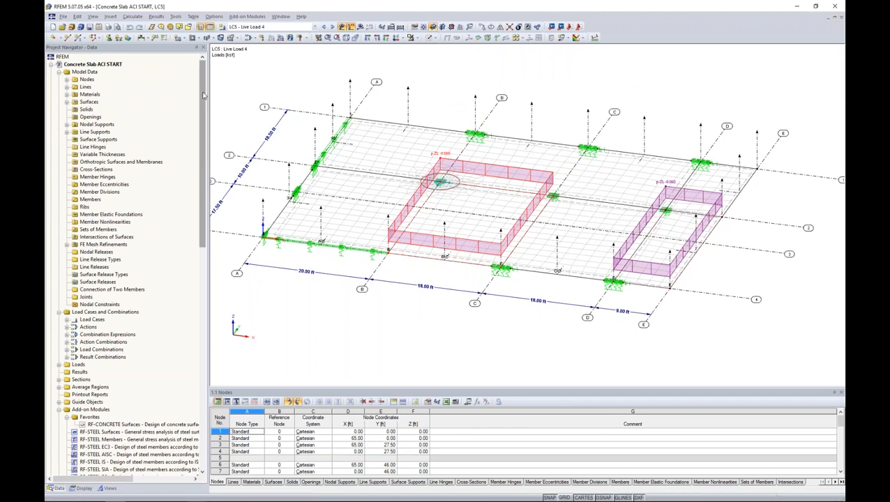
Examine the standards available for classifying load cases and combinations in the model's general data, and close it without changes.
{"action": "right_click", "coordinate": [98, 65]}
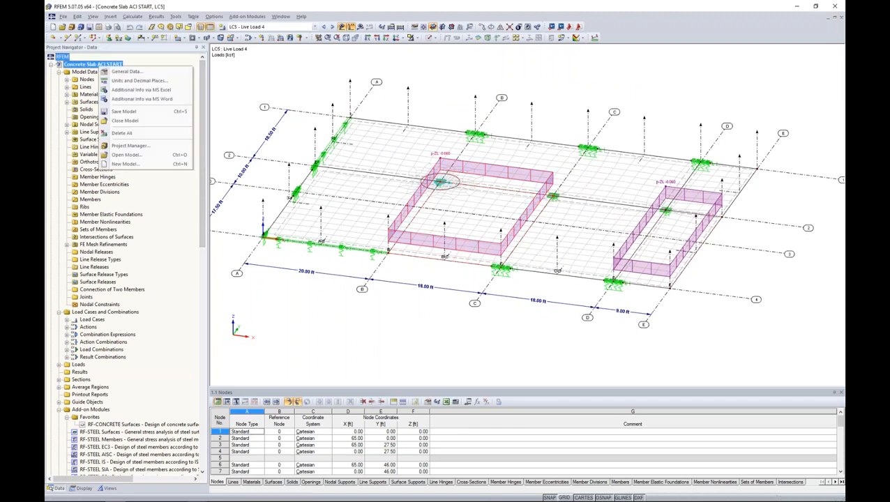
{"action": "left_click", "coordinate": [129, 72]}
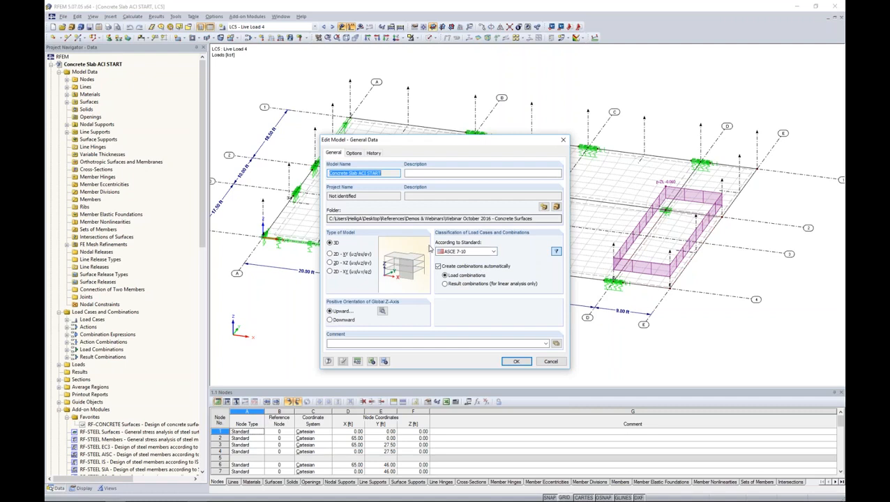
{"action": "left_click", "coordinate": [495, 252]}
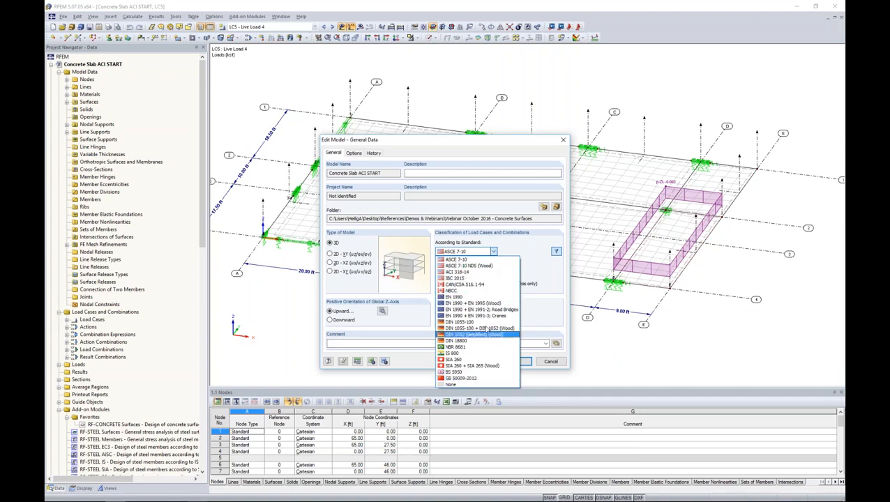
{"action": "left_click", "coordinate": [535, 276]}
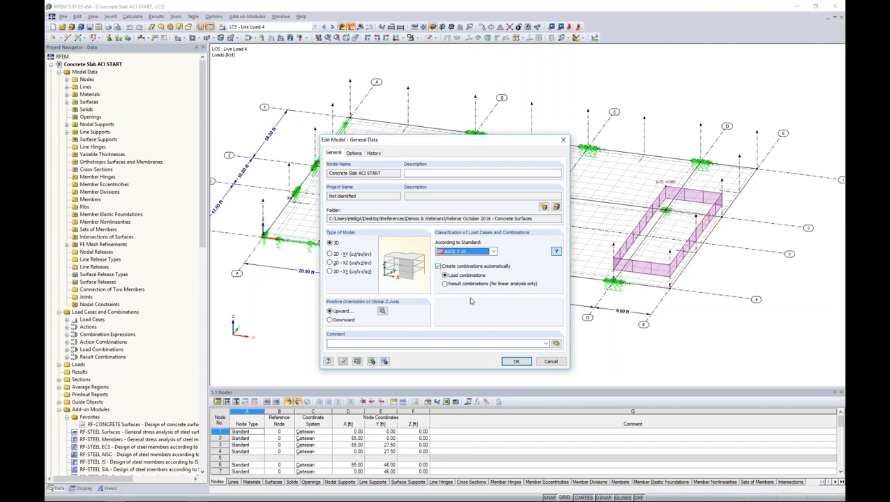
{"action": "left_click", "coordinate": [549, 363]}
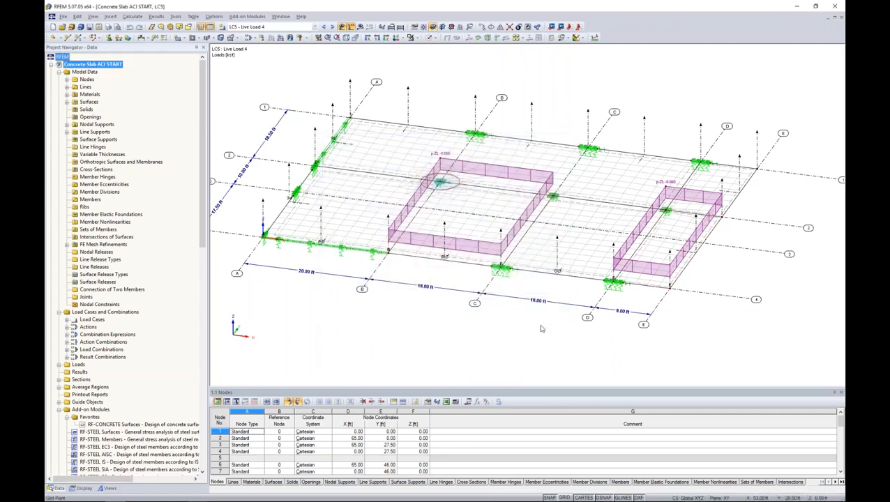
Review the combination expressions CE1 and CE2 and the formulas behind the ASCE 7-10 Section 2.4 (ASD) design situation.
{"action": "left_click", "coordinate": [249, 38]}
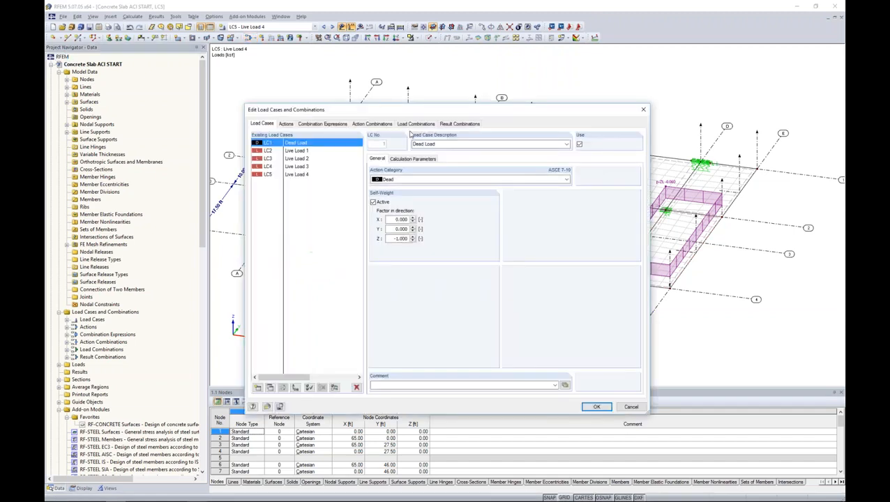
{"action": "left_click", "coordinate": [331, 124]}
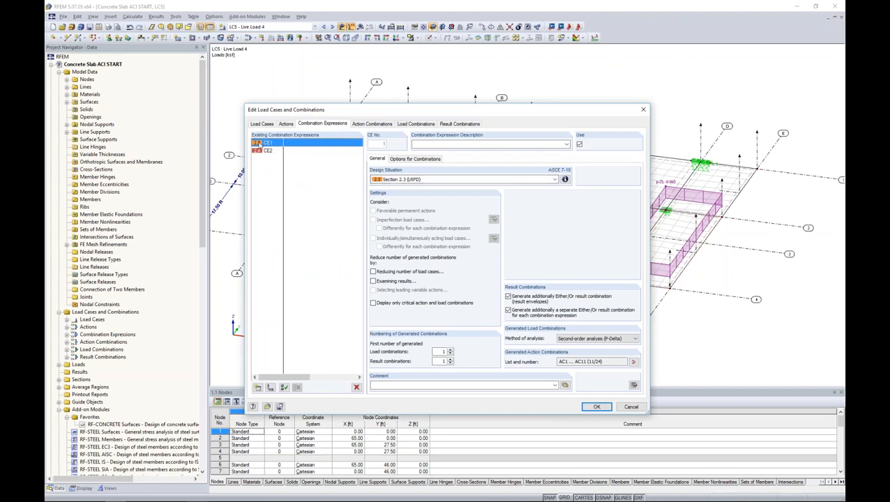
{"action": "left_click", "coordinate": [260, 151]}
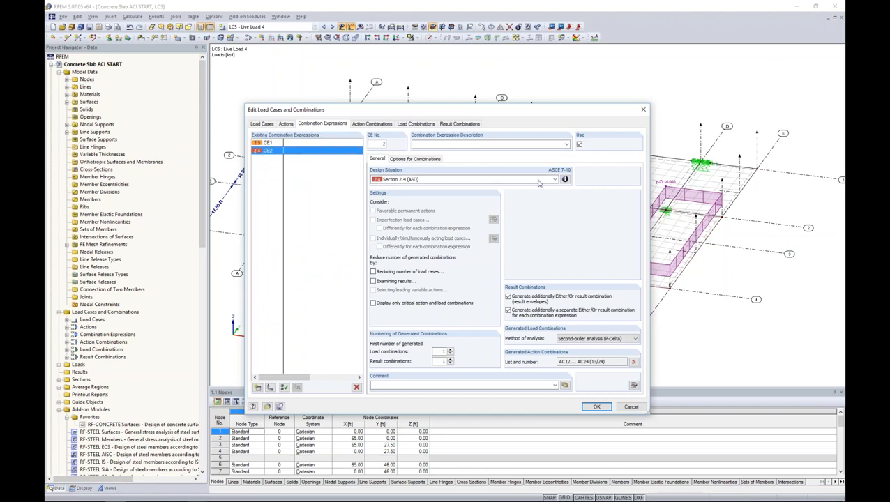
{"action": "left_click", "coordinate": [566, 179]}
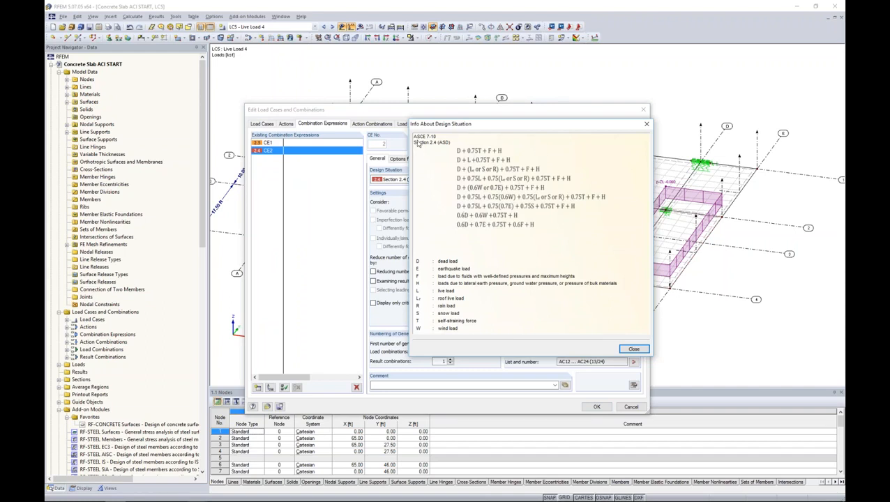
{"action": "left_click", "coordinate": [634, 349]}
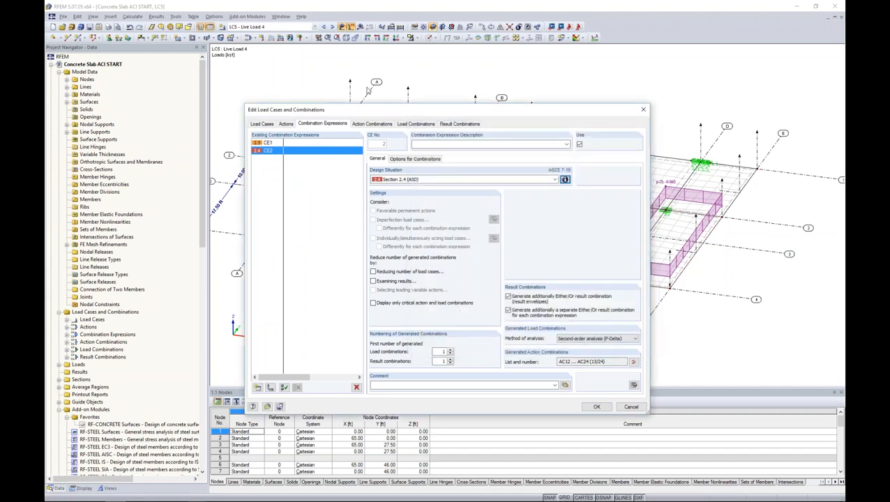
Examine the load cases and factors contained in load combinations CO1, CO2 and CO3.
{"action": "left_click", "coordinate": [411, 126]}
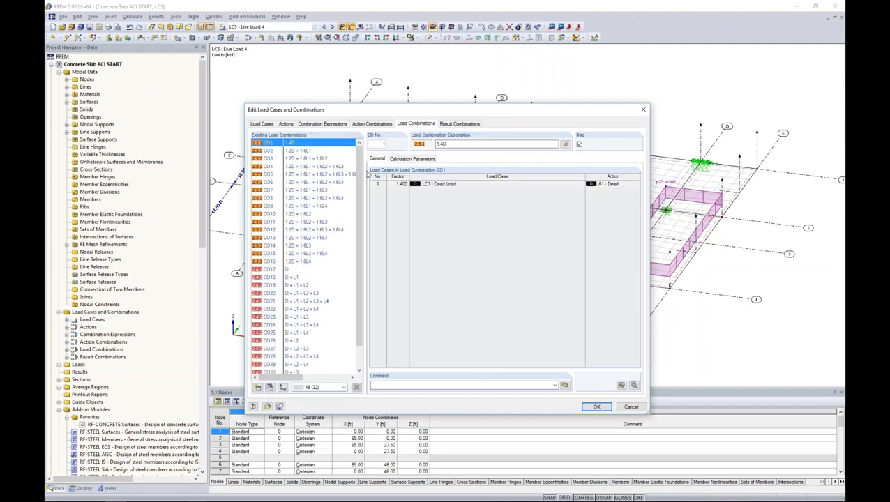
{"action": "mouse_move", "coordinate": [359, 168]}
{"action": "left_mouse_down"}
{"action": "mouse_move", "coordinate": [351, 207]}
{"action": "mouse_move", "coordinate": [362, 168]}
{"action": "left_mouse_up"}
{"action": "left_click", "coordinate": [308, 151]}
{"action": "left_click", "coordinate": [306, 159]}
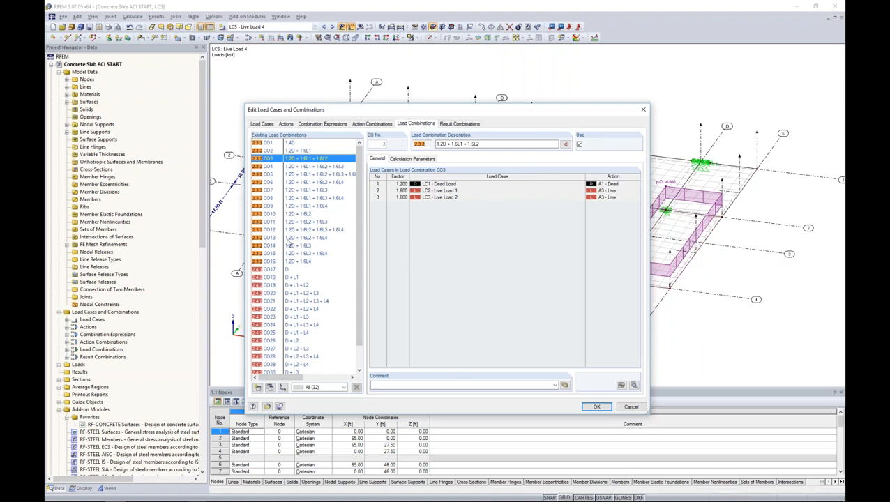
Check how the load cases act within the Live action, and look through the list of load combinations down to CO32.
{"action": "left_click", "coordinate": [285, 124]}
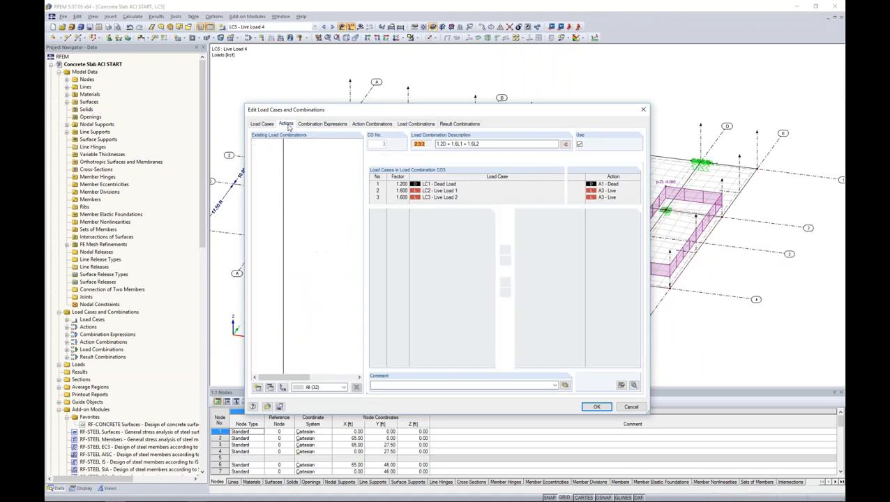
{"action": "left_click", "coordinate": [292, 152]}
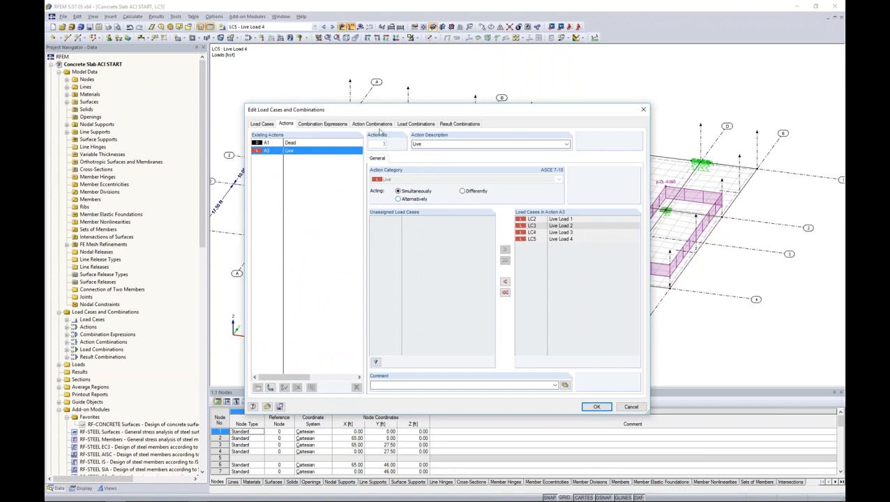
{"action": "left_click", "coordinate": [415, 124]}
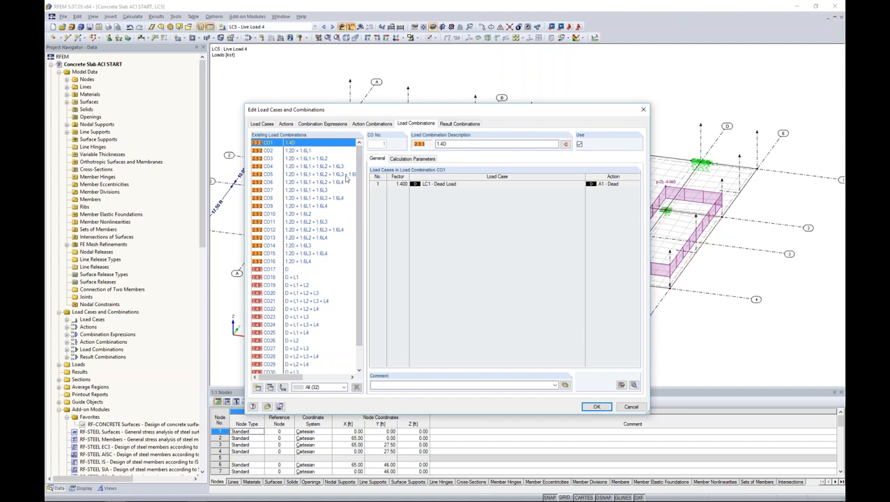
{"action": "scroll", "coordinate": [347, 260], "scroll_direction": "down", "scroll_amount": 1}
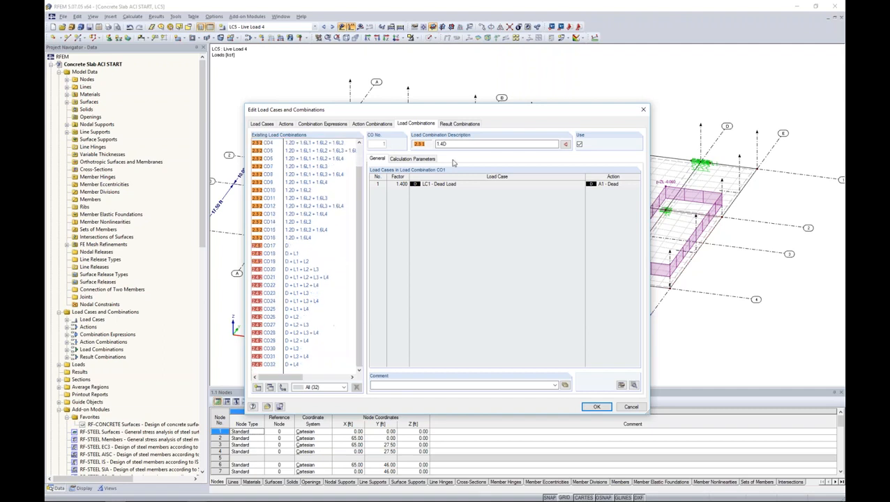
Review the loading contained in result combinations RC1 and RC2, and close the load cases and combinations without saving.
{"action": "left_click", "coordinate": [459, 123]}
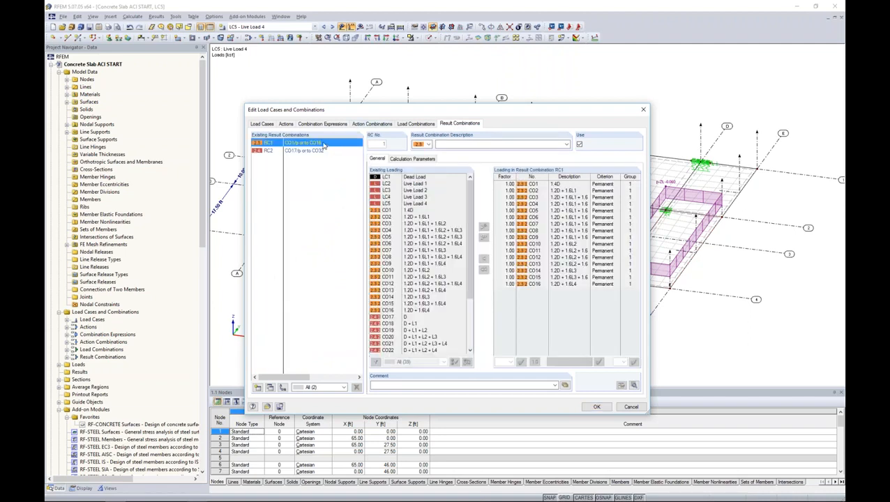
{"action": "left_click", "coordinate": [302, 150]}
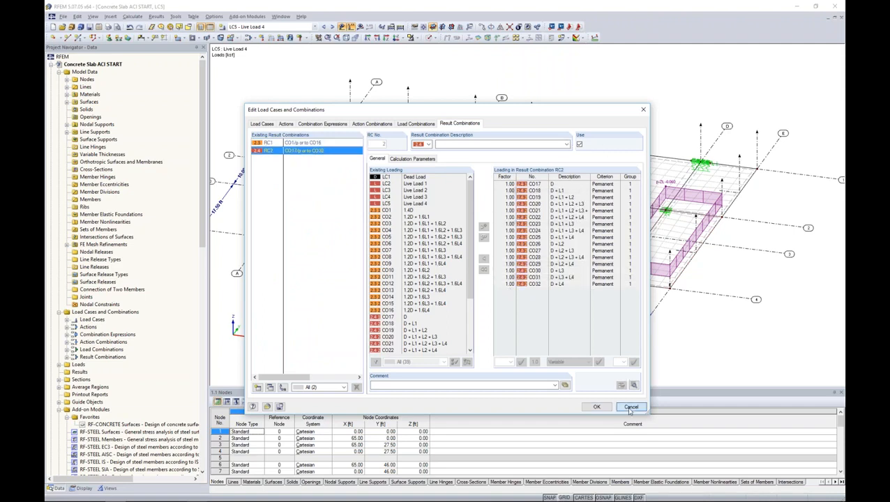
{"action": "left_click", "coordinate": [631, 408]}
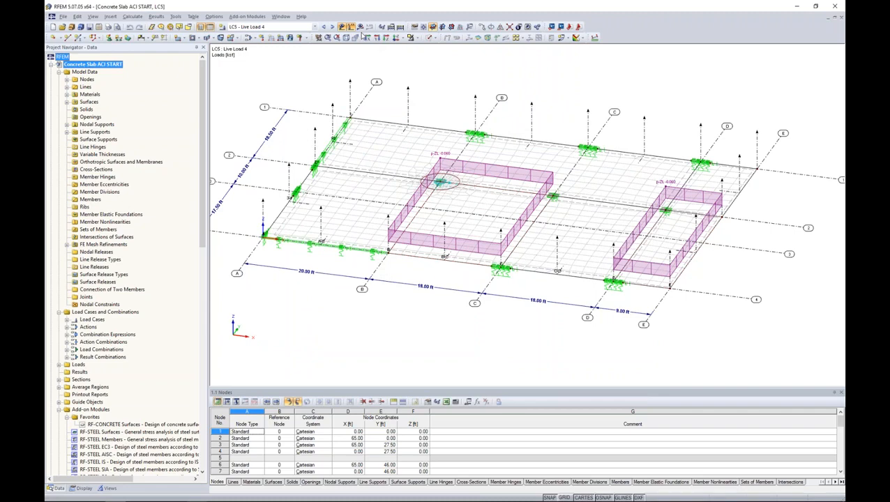
Show the slab in plan view with its loads hidden, and open the RF-CONCRETE Surfaces add-on module.
{"action": "left_click", "coordinate": [395, 38]}
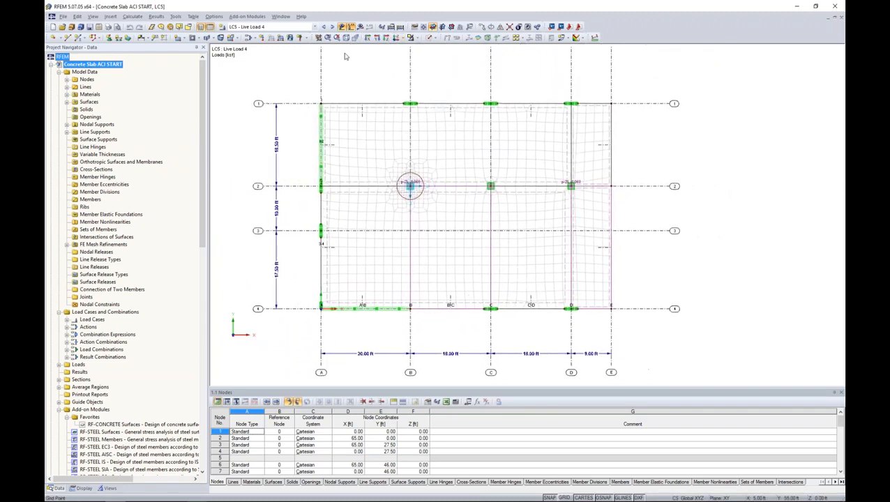
{"action": "left_click", "coordinate": [342, 27]}
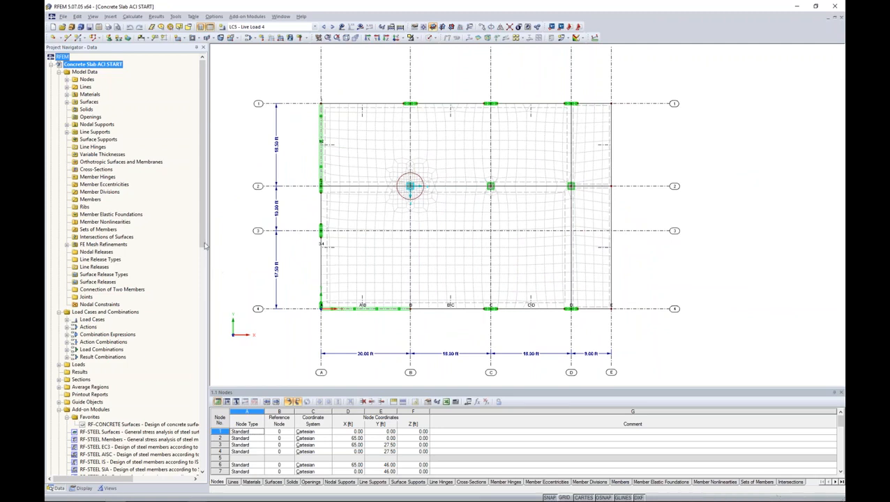
{"action": "left_click_drag", "start_coordinate": [202, 251], "coordinate": [202, 264]}
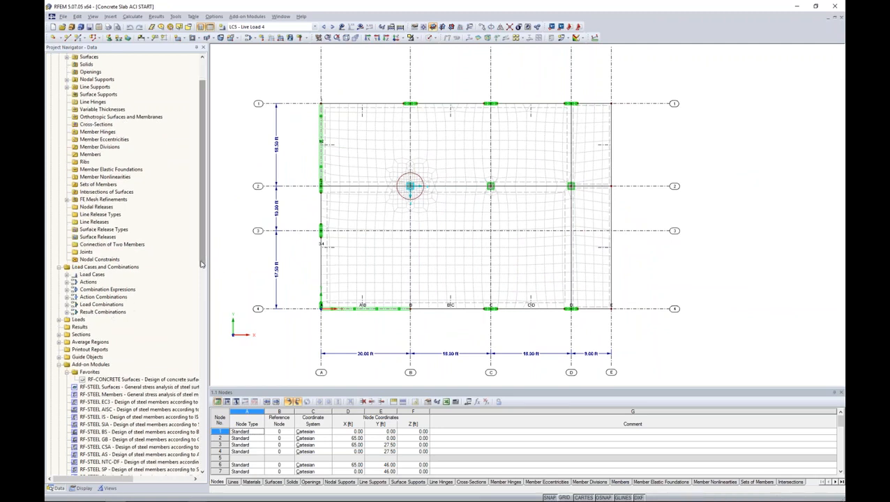
{"action": "double_click", "coordinate": [129, 378]}
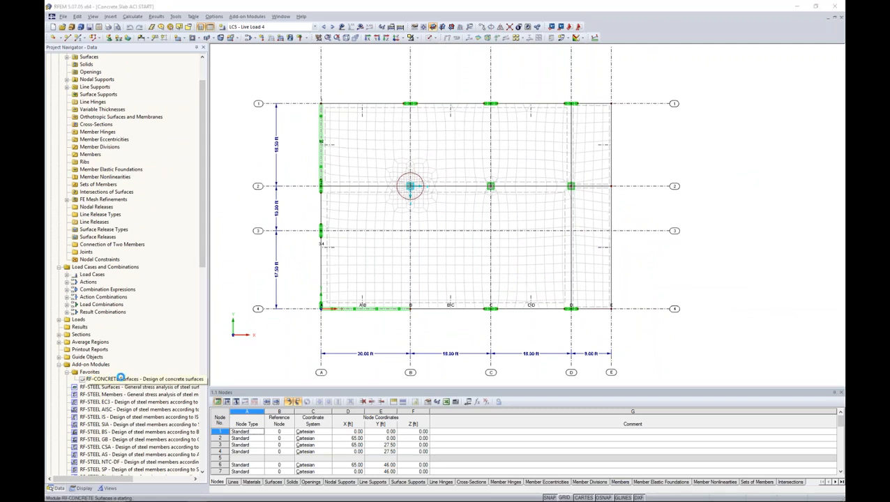
{"action": "left_click_drag", "start_coordinate": [401, 96], "coordinate": [448, 75]}
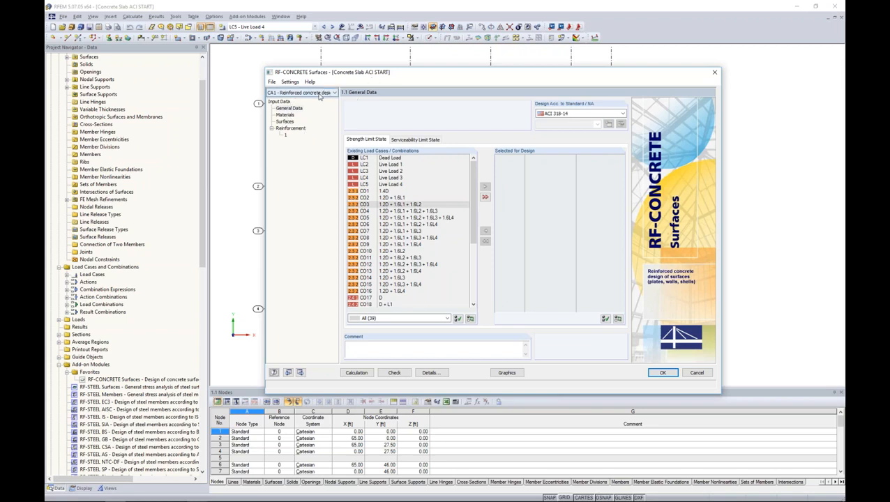
Rename concrete design case CA1 as Strength.
{"action": "left_click", "coordinate": [272, 82]}
{"action": "left_click", "coordinate": [254, 103]}
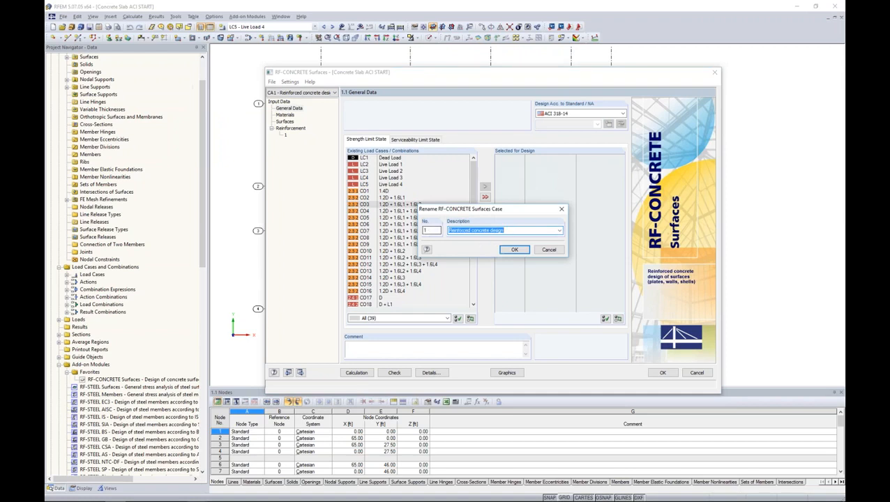
{"action": "type", "text": "Strength"}
{"action": "left_click", "coordinate": [513, 250]}
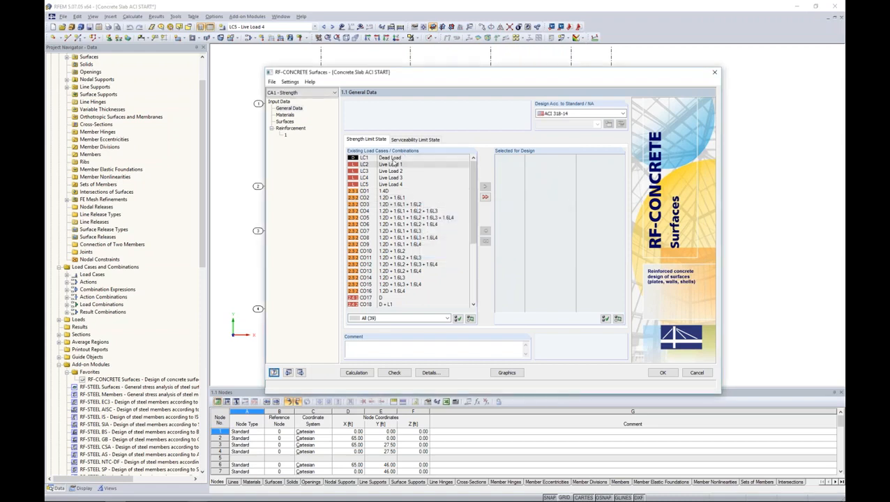
Add load combinations CO1 to CO16 to the strength limit state design and select ACI 318-14 as the design standard.
{"action": "left_click", "coordinate": [392, 190]}
{"action": "scroll", "coordinate": [402, 245], "scroll_direction": "down", "scroll_amount": 1}
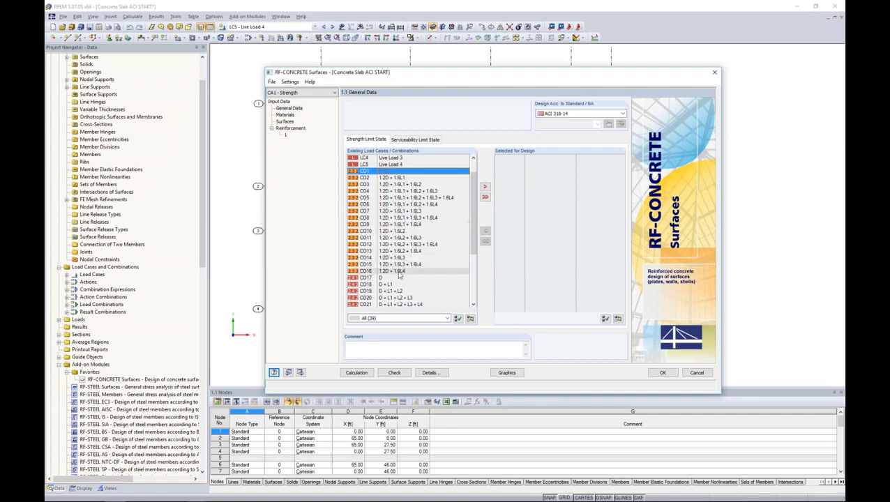
{"action": "left_click", "coordinate": [399, 274], "text": "shift"}
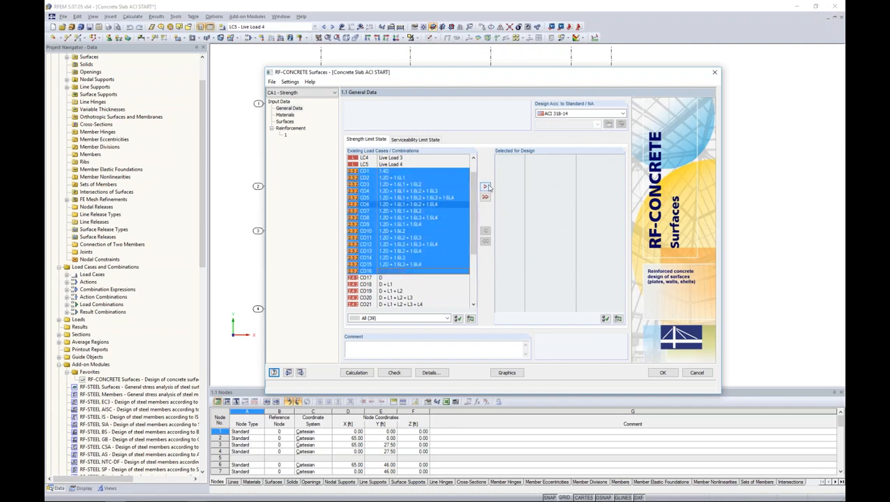
{"action": "left_click", "coordinate": [485, 186]}
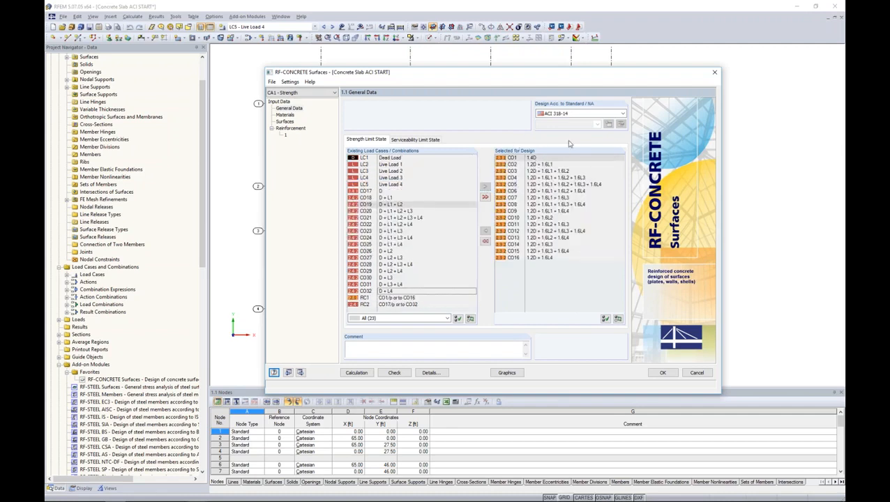
{"action": "left_click", "coordinate": [589, 114]}
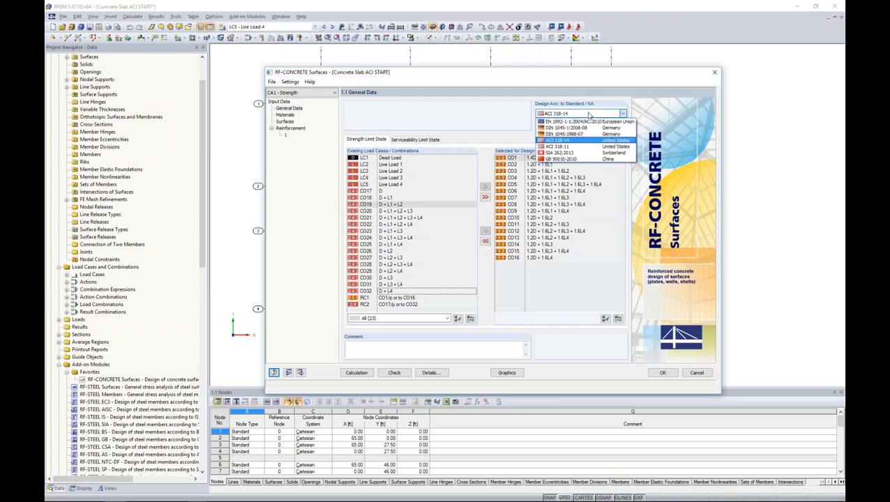
{"action": "left_click", "coordinate": [567, 142]}
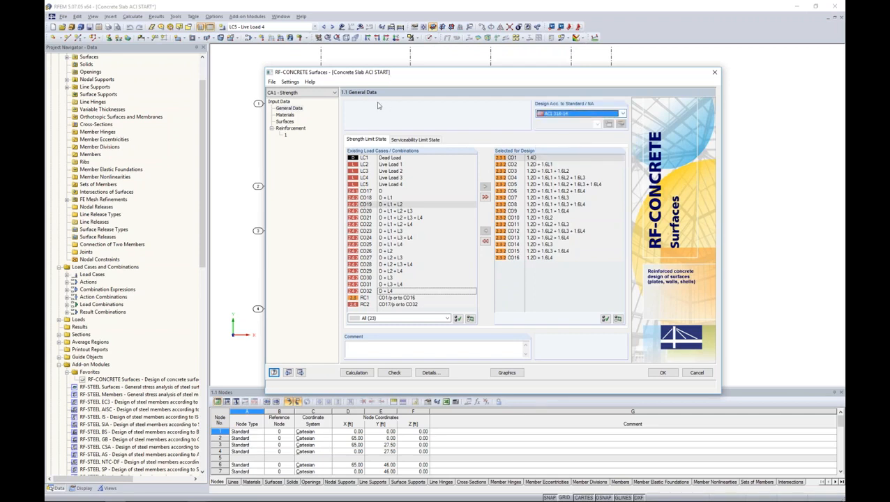
Review the design materials and look through the concrete strength classes available for material 1.
{"action": "left_click", "coordinate": [284, 115]}
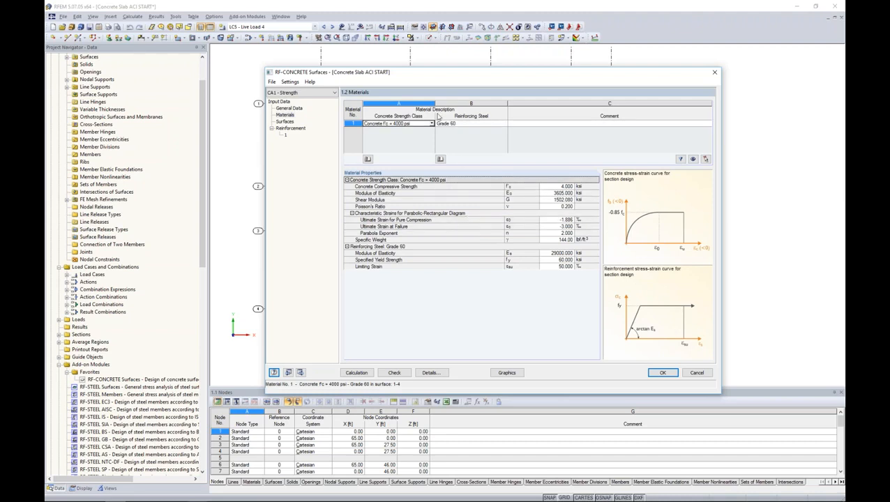
{"action": "left_click", "coordinate": [432, 124]}
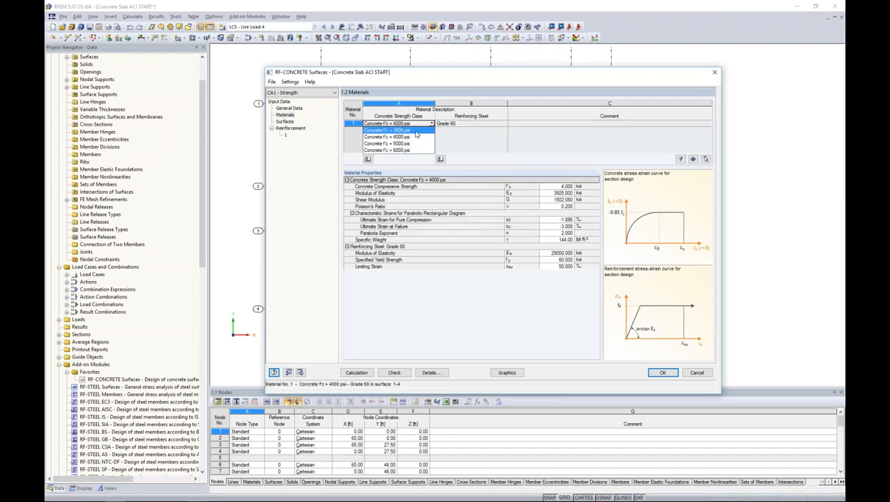
{"action": "left_click", "coordinate": [506, 147]}
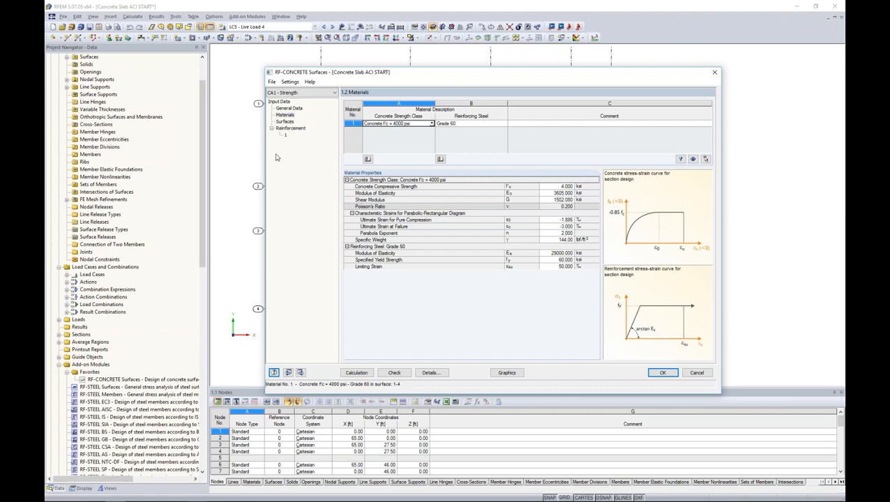
Review the thickness of the four surfaces and check where surfaces 2 and 3 lie in the slab model.
{"action": "left_click", "coordinate": [286, 122]}
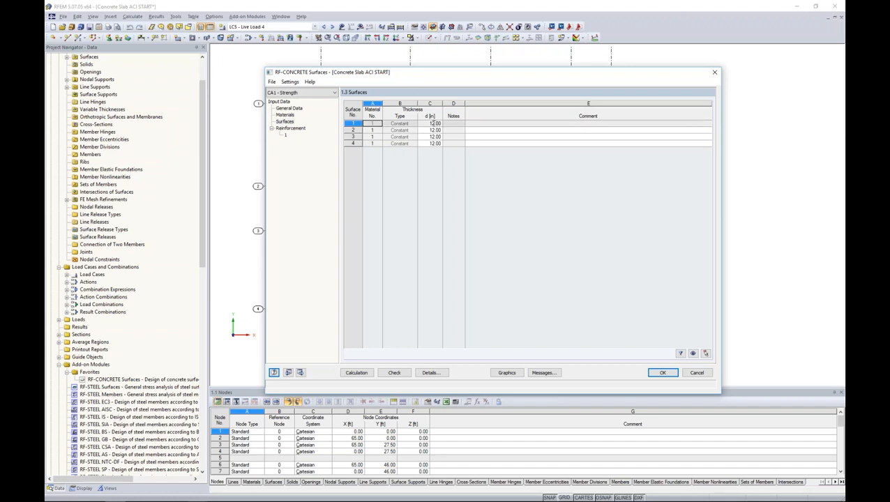
{"action": "left_click_drag", "start_coordinate": [443, 73], "coordinate": [437, 222]}
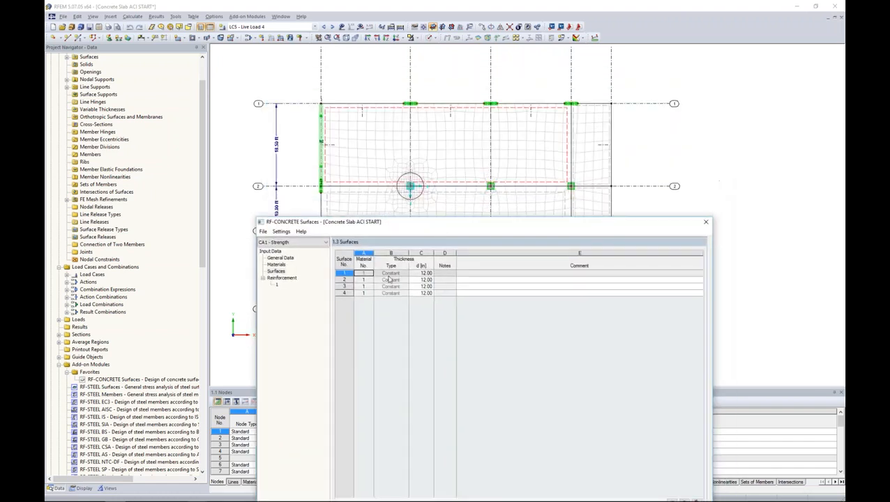
{"action": "left_click", "coordinate": [367, 281]}
{"action": "left_click", "coordinate": [365, 287]}
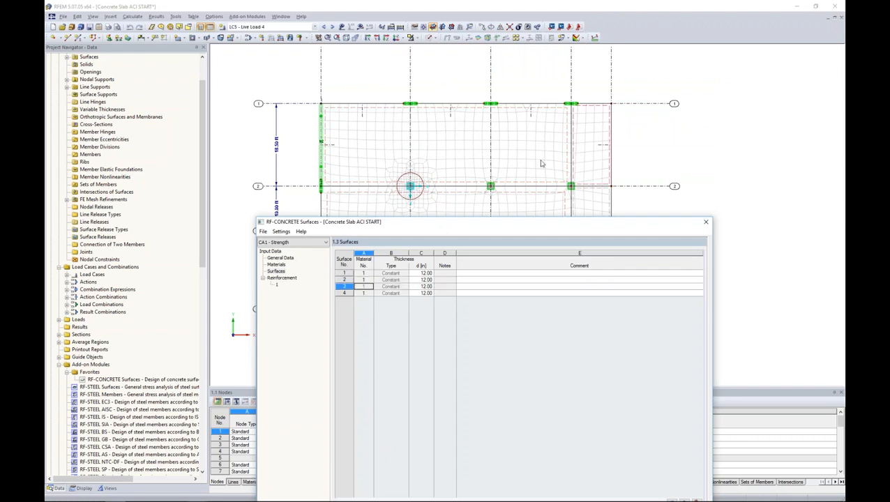
{"action": "left_click", "coordinate": [362, 281]}
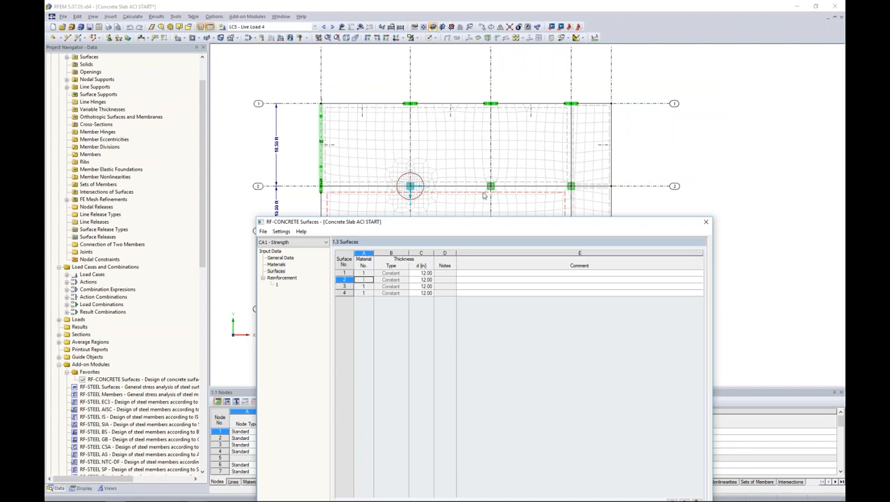
{"action": "left_click_drag", "start_coordinate": [459, 223], "coordinate": [458, 70]}
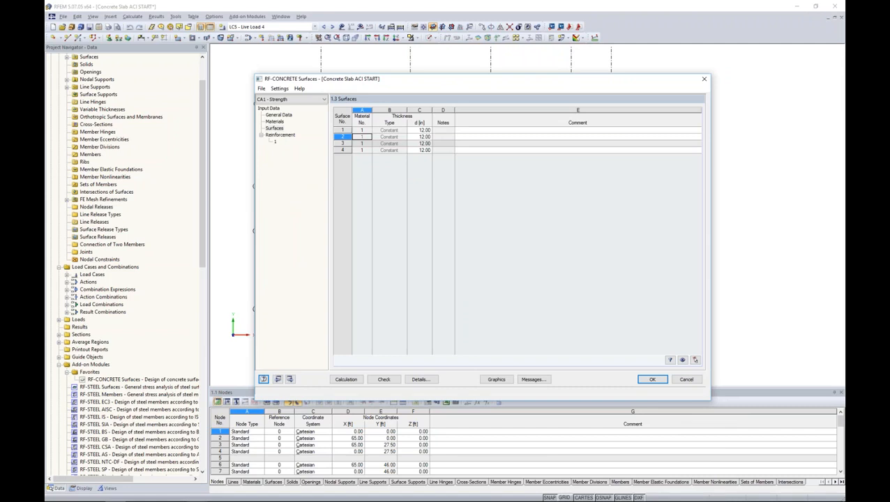
Show the reinforcement settings and check the option that applies the reinforcement group to all surfaces.
{"action": "left_click", "coordinate": [291, 136]}
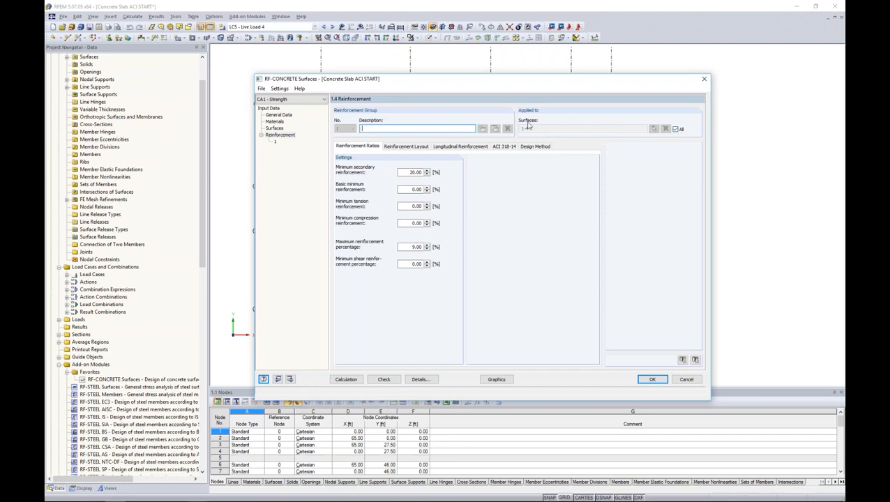
{"action": "left_click", "coordinate": [675, 130]}
{"action": "left_click", "coordinate": [675, 130]}
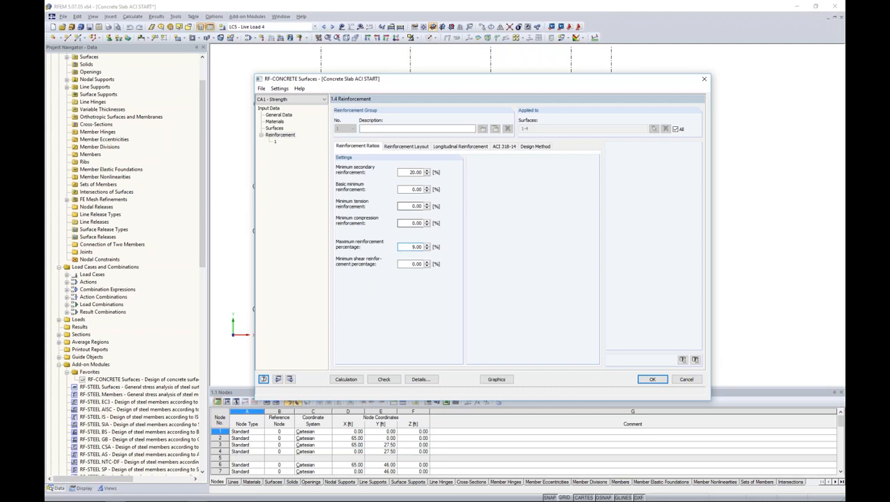
Refer the concrete cover to the reinforcement edge in the reinforcement layout, with a bar diameter of 0.75 in.
{"action": "left_click", "coordinate": [400, 147]}
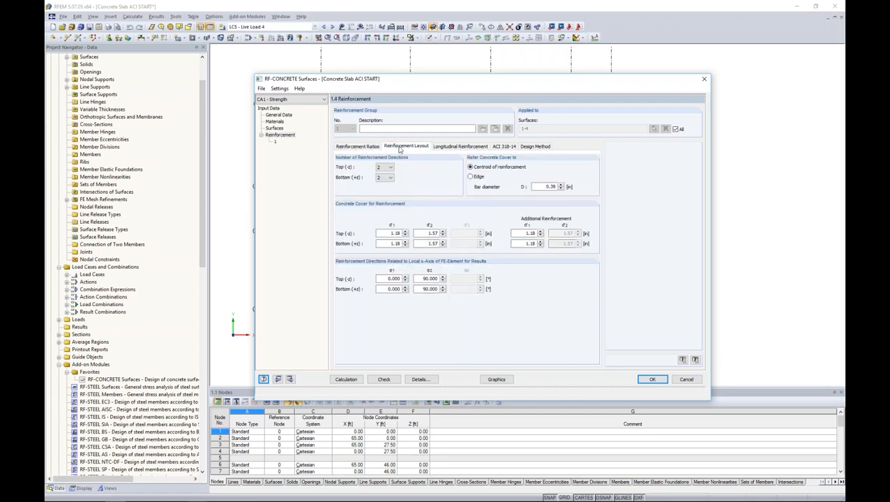
{"action": "left_click", "coordinate": [471, 177]}
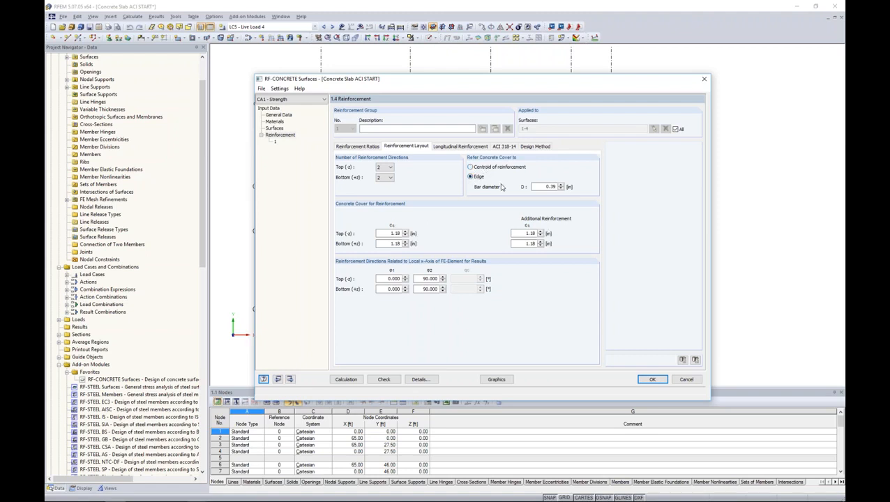
{"action": "double_click", "coordinate": [548, 187]}
{"action": "type", "text": "0.75"}
{"action": "left_click", "coordinate": [479, 177]}
Set the top and bottom concrete covers for the reinforcement to 2 in.
{"action": "double_click", "coordinate": [395, 234]}
{"action": "type", "text": "2"}
{"action": "key", "text": "Tab"}
{"action": "type", "text": "2"}
{"action": "key", "text": "Tab"}
{"action": "left_click", "coordinate": [389, 234]}
Check the reinforcement direction angles, try three reinforcement directions for the top layer, and return it to two.
{"action": "left_click", "coordinate": [437, 279]}
{"action": "double_click", "coordinate": [429, 278]}
{"action": "left_click", "coordinate": [425, 290]}
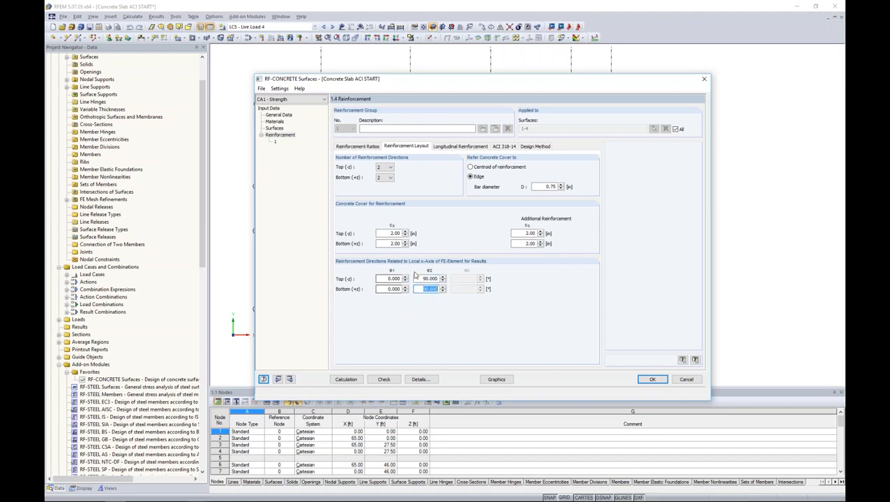
{"action": "left_click", "coordinate": [390, 167]}
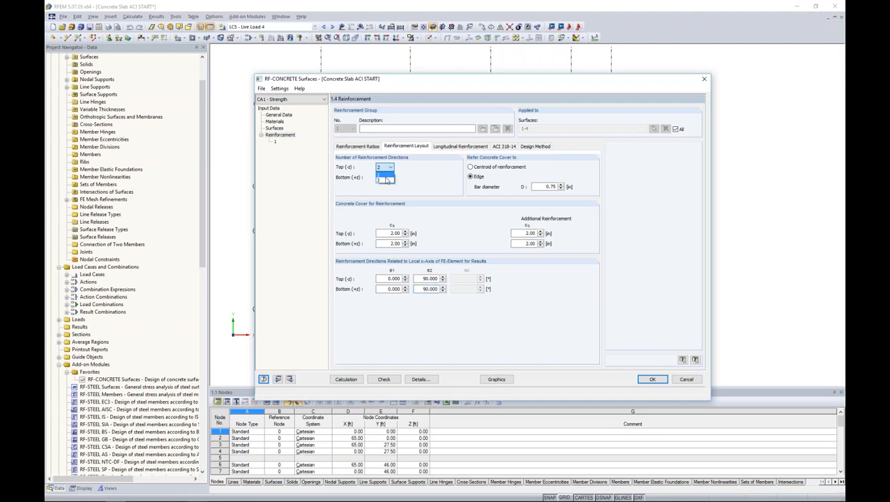
{"action": "left_click", "coordinate": [384, 183]}
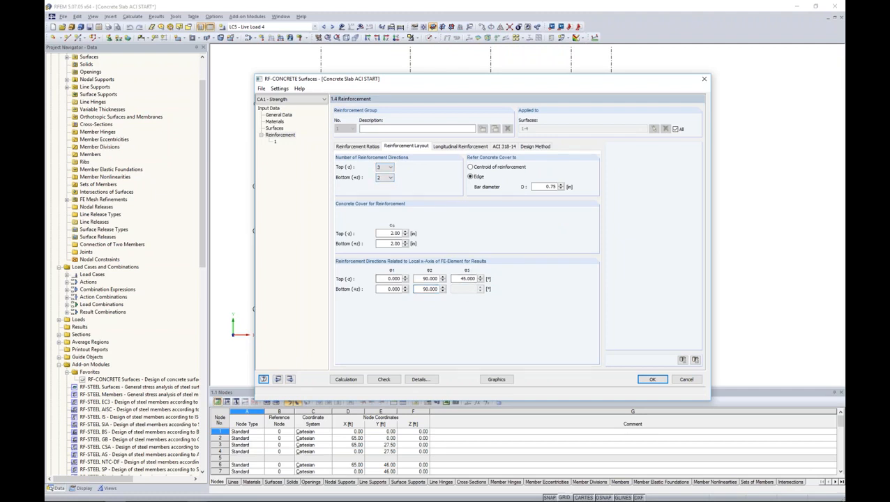
{"action": "left_click", "coordinate": [390, 167]}
{"action": "left_click", "coordinate": [383, 178]}
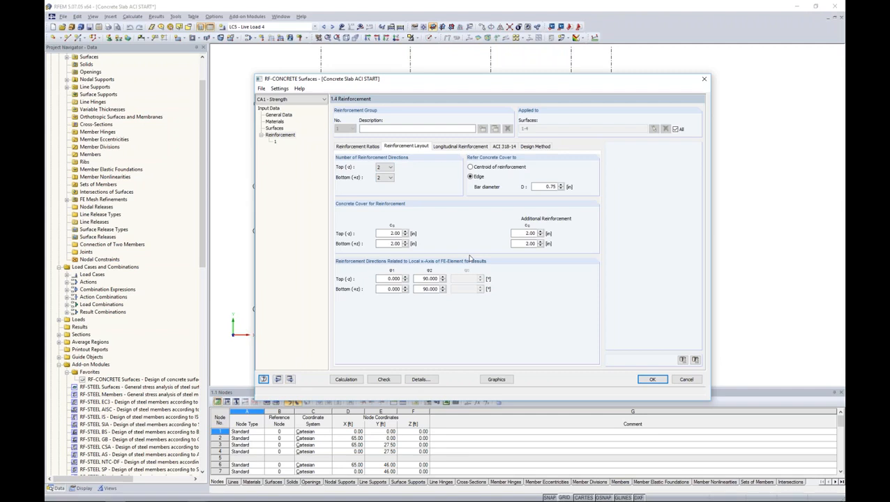
Examine the provided basic reinforcement areas for both directions of the top and bottom layers.
{"action": "left_click", "coordinate": [448, 147]}
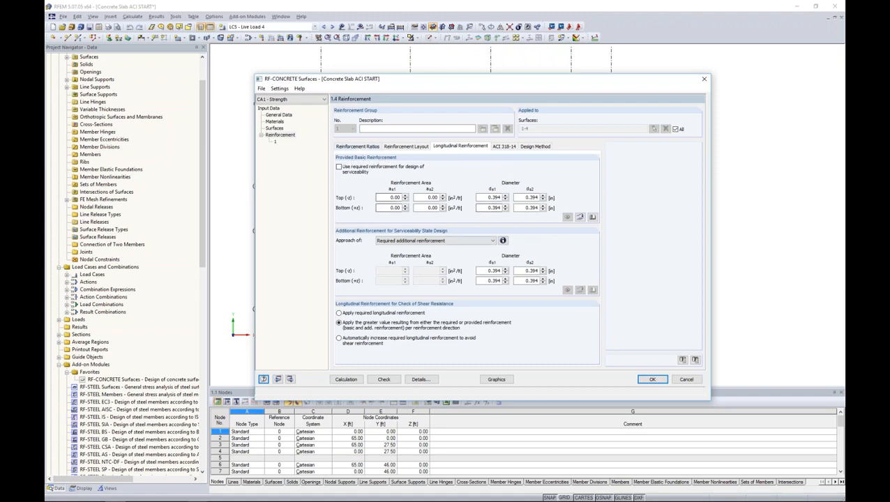
{"action": "double_click", "coordinate": [388, 198]}
{"action": "double_click", "coordinate": [431, 197]}
{"action": "double_click", "coordinate": [388, 208]}
{"action": "double_click", "coordinate": [431, 208]}
{"action": "double_click", "coordinate": [395, 198]}
Review the ACI 318-14 strength reduction factors and the design method for the internal forces.
{"action": "left_click", "coordinate": [501, 147]}
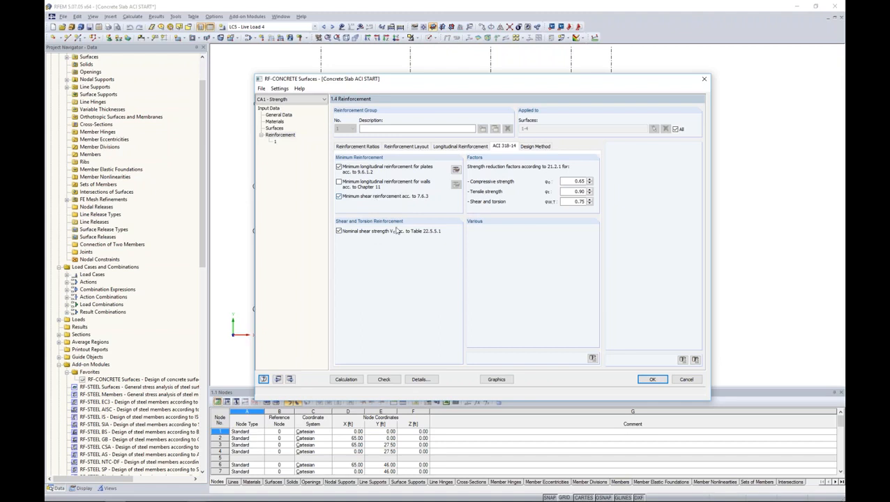
{"action": "double_click", "coordinate": [570, 182]}
{"action": "left_click", "coordinate": [571, 192]}
{"action": "left_click", "coordinate": [574, 202]}
{"action": "double_click", "coordinate": [578, 181]}
{"action": "left_click", "coordinate": [538, 147]}
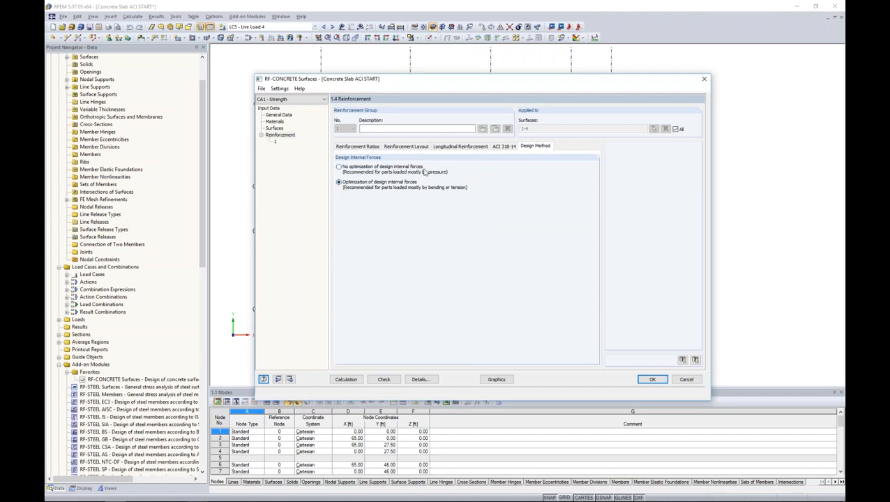
Run the design calculation and open the design details of the shear reinforcement result at point M4 on surface 1.
{"action": "left_click", "coordinate": [347, 380]}
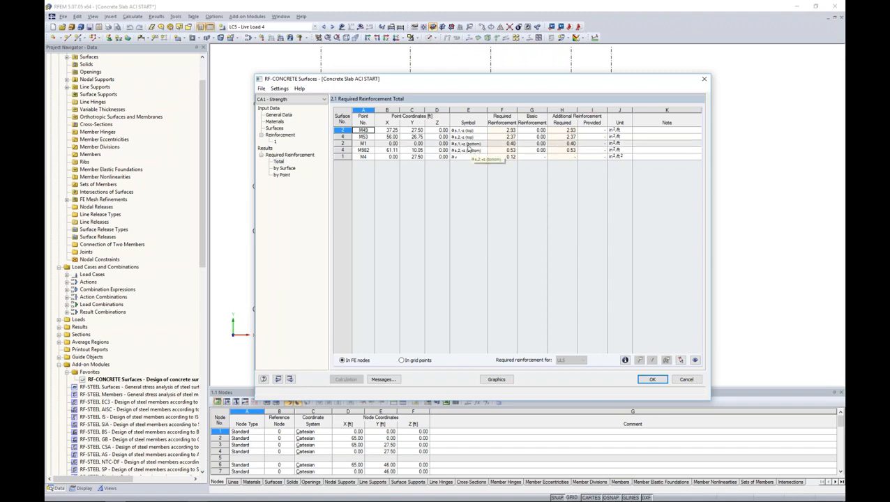
{"action": "left_click", "coordinate": [461, 158]}
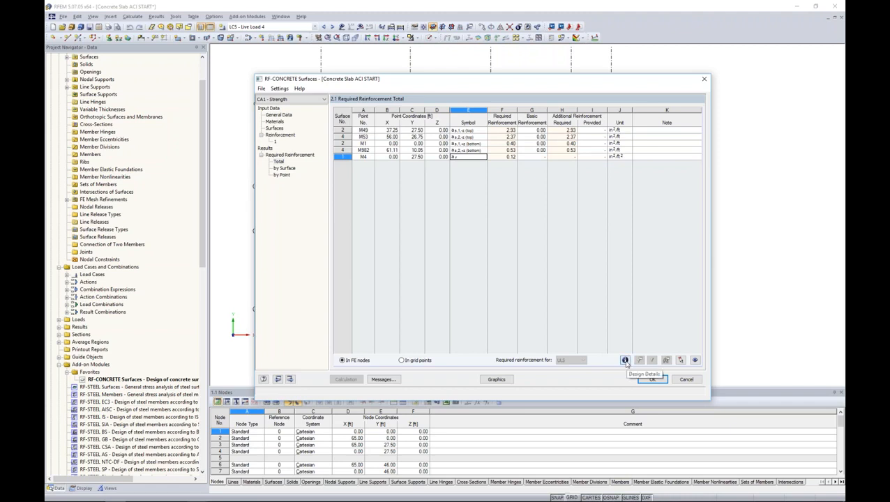
{"action": "left_click", "coordinate": [625, 361]}
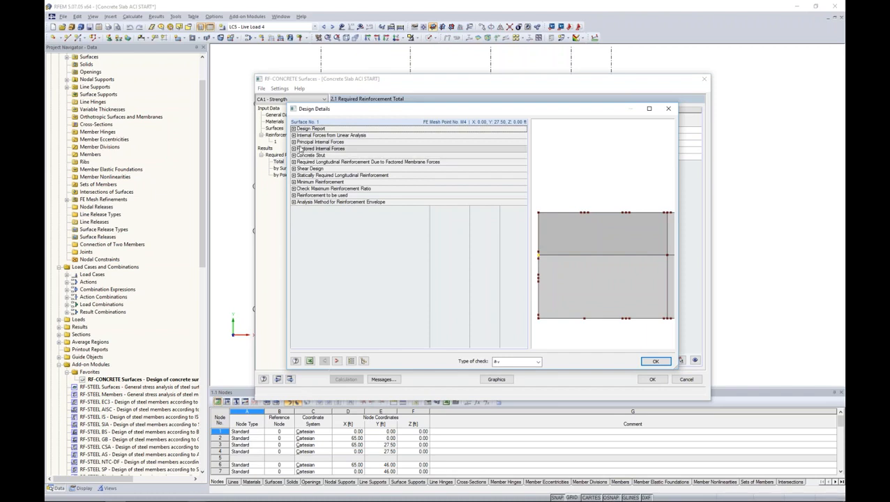
Examine the principal forces, concrete strut and factored internal forces, down to the principal moments of the bottom surface.
{"action": "left_click", "coordinate": [294, 143]}
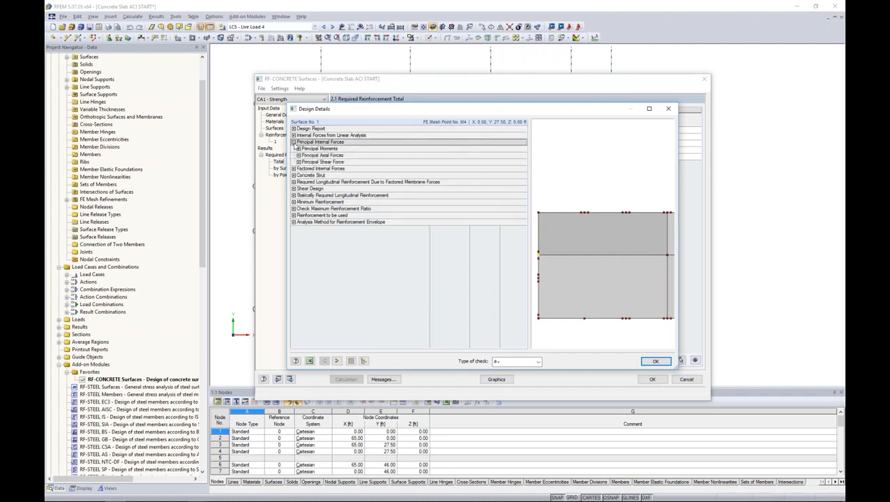
{"action": "left_click", "coordinate": [294, 169]}
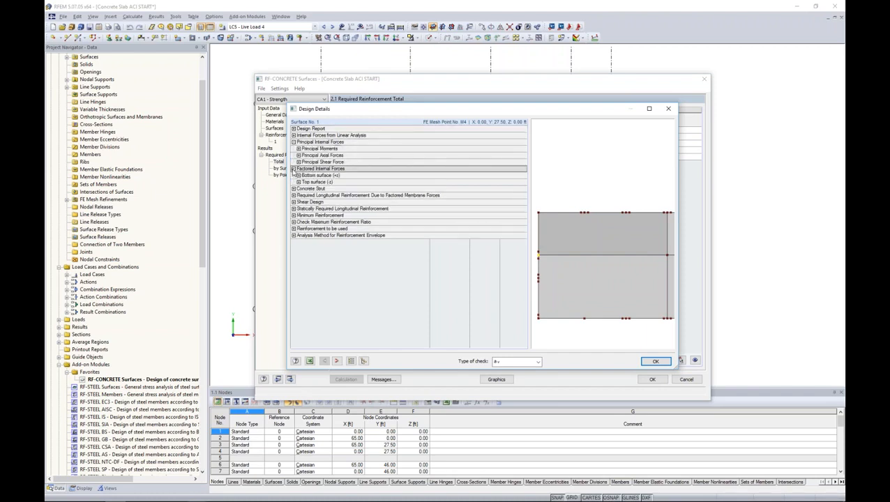
{"action": "left_click", "coordinate": [293, 188]}
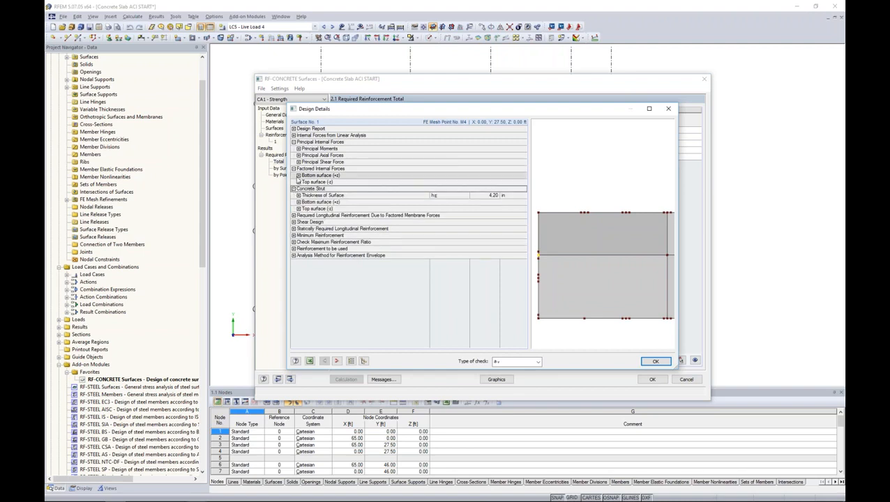
{"action": "left_click", "coordinate": [299, 175]}
{"action": "left_click", "coordinate": [304, 182]}
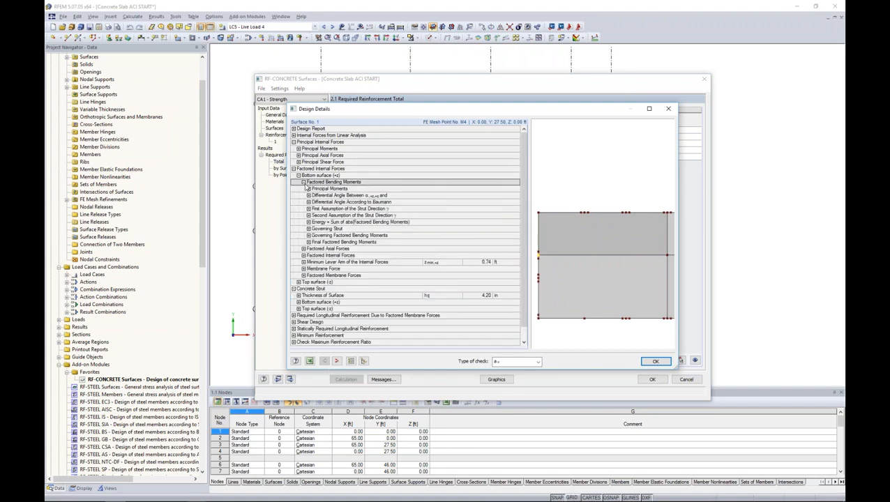
{"action": "left_click", "coordinate": [309, 189]}
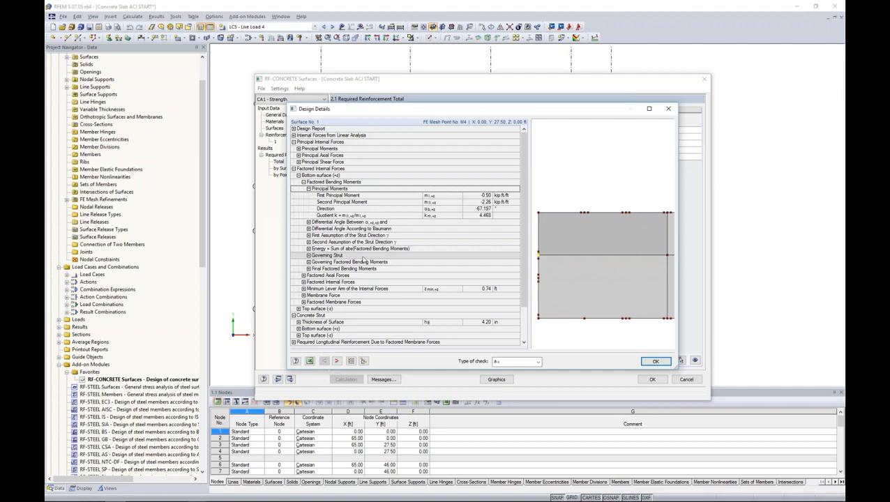
Look at the type of check choices, view the first-direction top reinforcement, and return to the shear reinforcement check.
{"action": "left_click", "coordinate": [517, 361]}
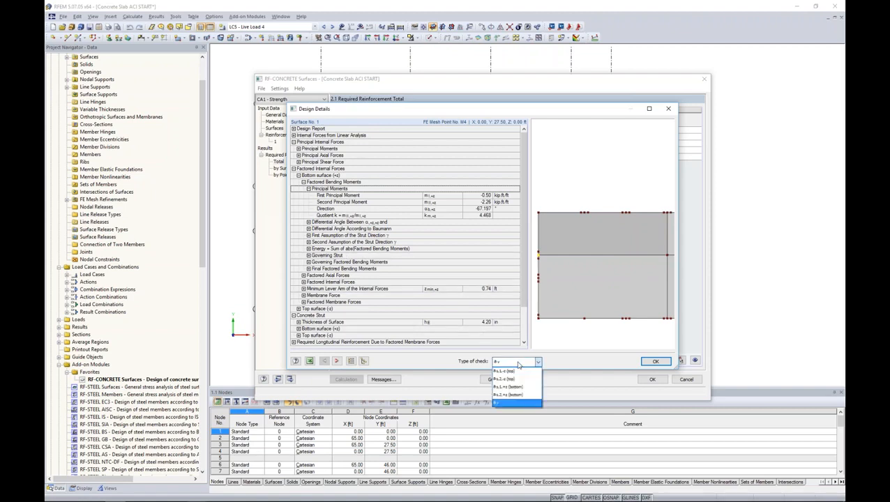
{"action": "left_click", "coordinate": [515, 373]}
{"action": "left_click", "coordinate": [518, 362]}
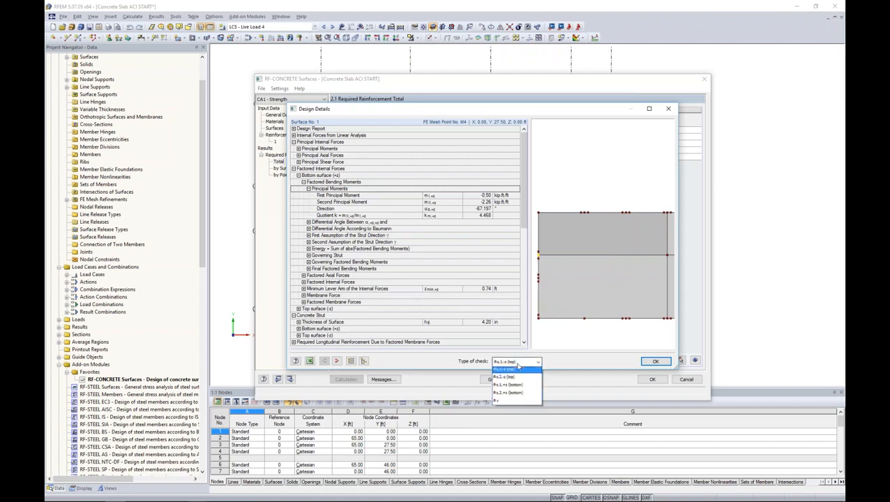
{"action": "left_click", "coordinate": [513, 403]}
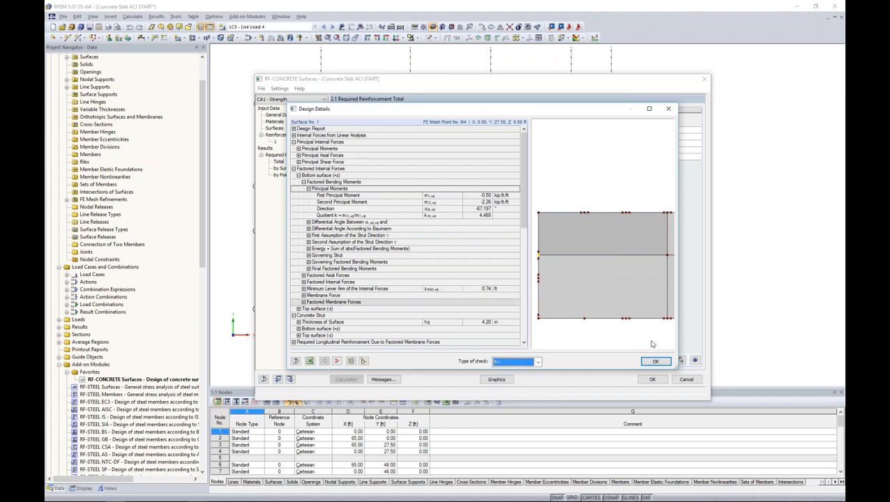
List the required reinforcement by surface and locate points M74 on surface 1 and M6 on surface 3 in the model.
{"action": "left_click", "coordinate": [668, 111]}
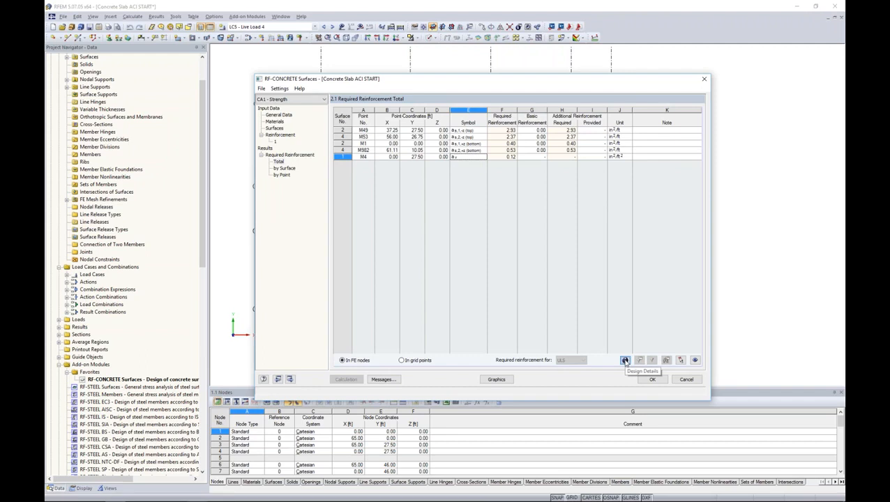
{"action": "left_click", "coordinate": [284, 169]}
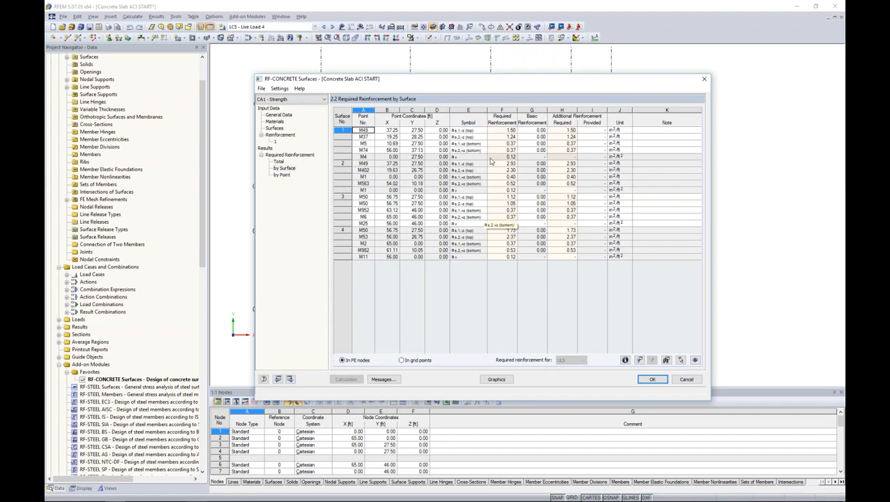
{"action": "left_click_drag", "start_coordinate": [388, 79], "coordinate": [370, 242]}
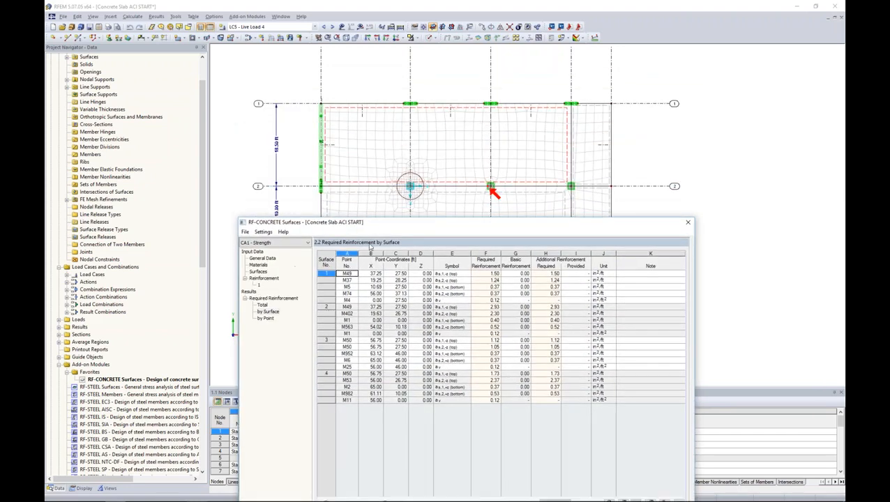
{"action": "left_click", "coordinate": [363, 293]}
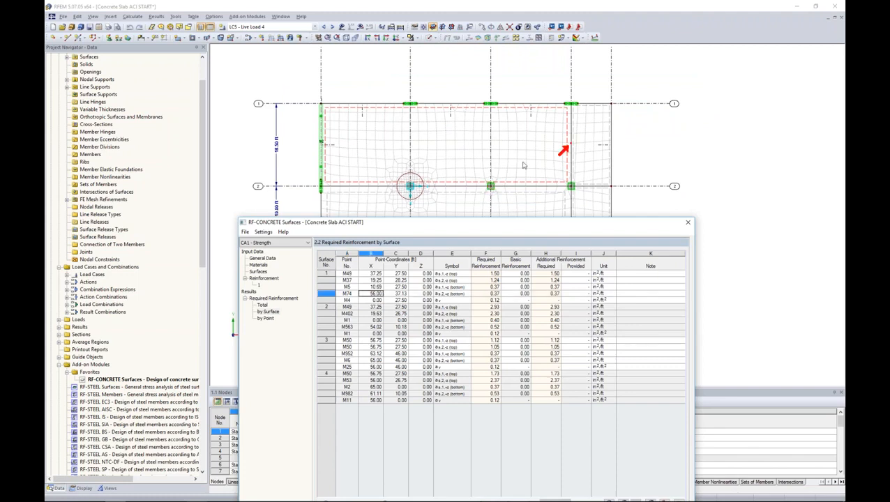
{"action": "left_click", "coordinate": [374, 361]}
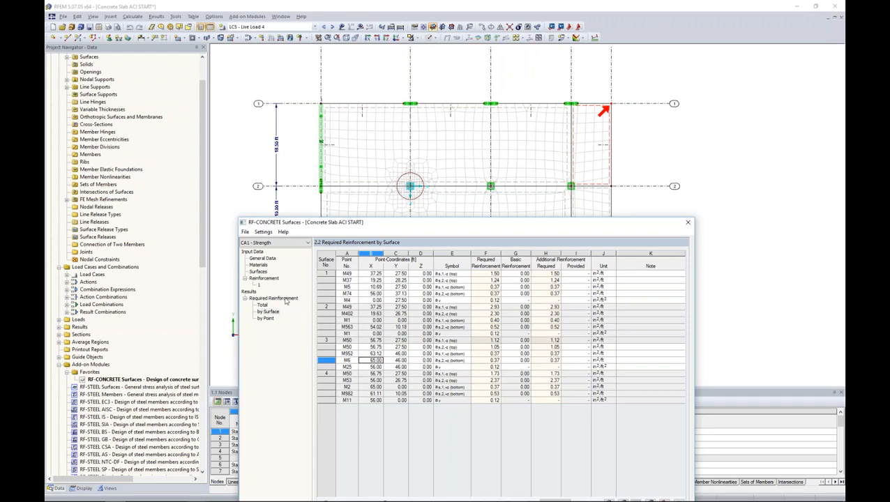
List the required reinforcement by point and locate point M5 on surface 1 in the model.
{"action": "left_click", "coordinate": [265, 318]}
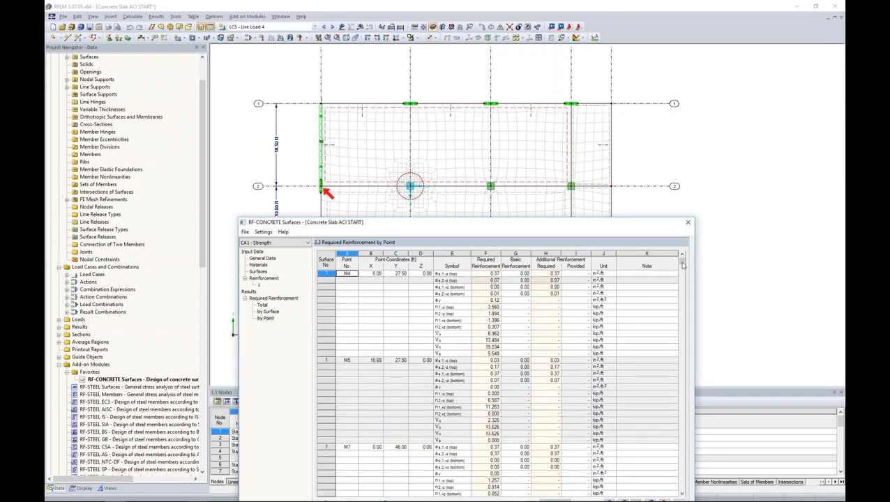
{"action": "left_click_drag", "start_coordinate": [644, 225], "coordinate": [645, 146]}
{"action": "mouse_move", "coordinate": [684, 184]}
{"action": "left_mouse_down"}
{"action": "mouse_move", "coordinate": [681, 323]}
{"action": "mouse_move", "coordinate": [683, 180]}
{"action": "left_mouse_up"}
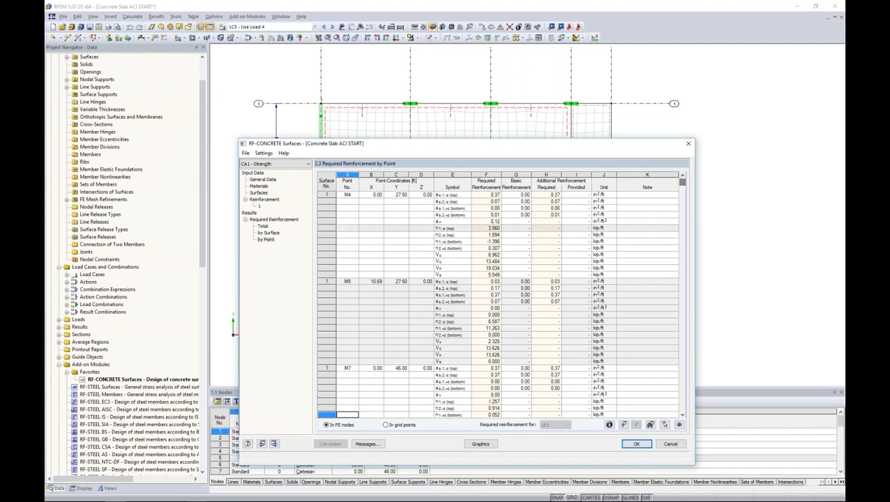
{"action": "left_click_drag", "start_coordinate": [368, 153], "coordinate": [374, 225]}
{"action": "left_click", "coordinate": [411, 401]}
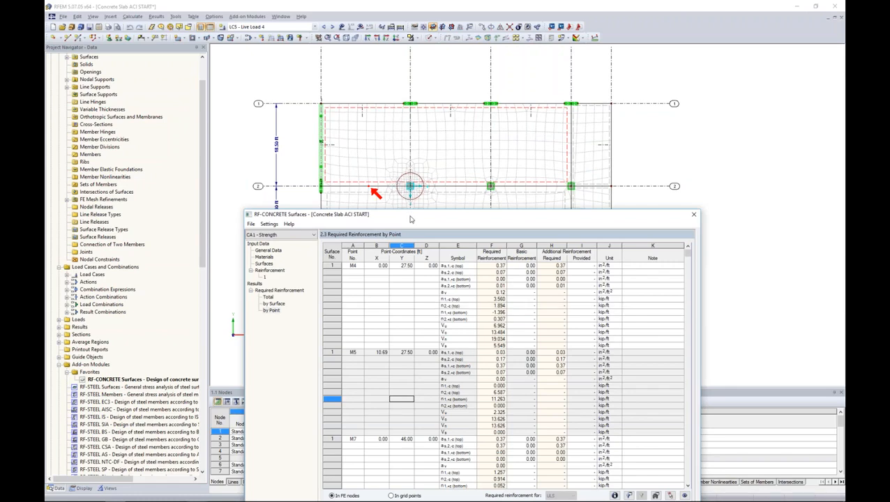
{"action": "left_click_drag", "start_coordinate": [410, 219], "coordinate": [397, 80]}
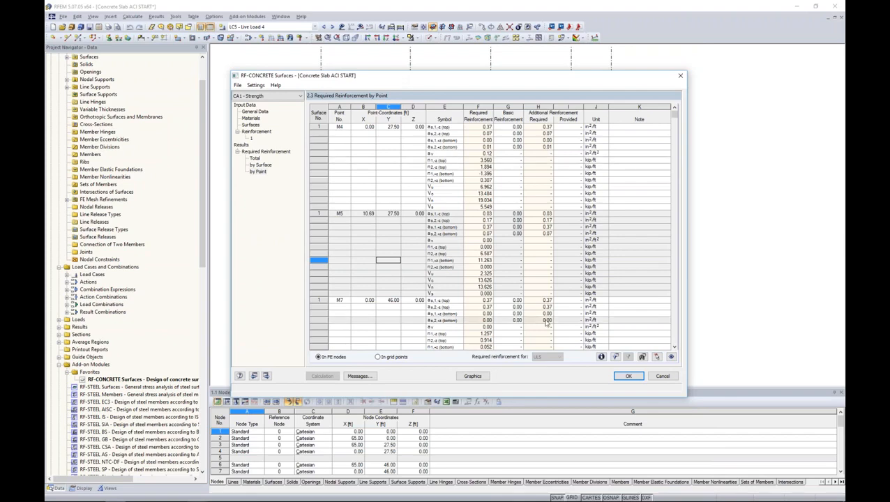
Display the required reinforcement graphically on the slab for the result case RF-CONCRETE Surfaces CA1 - Strength.
{"action": "left_click", "coordinate": [475, 376]}
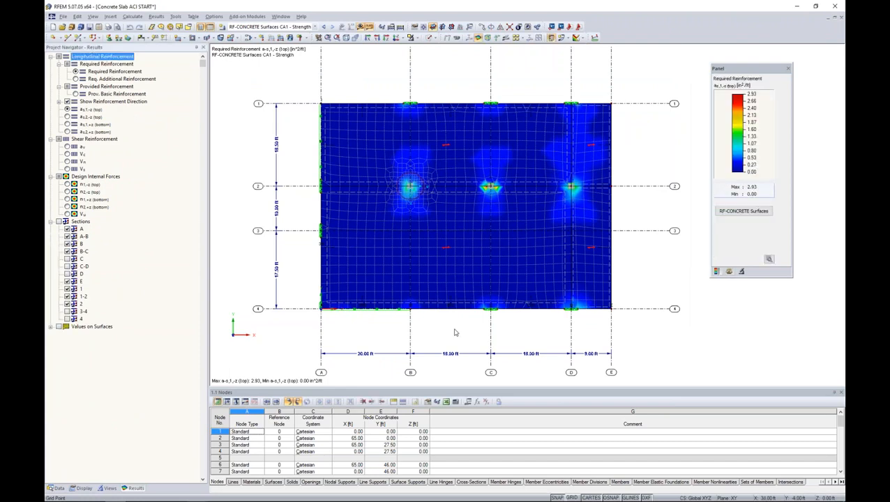
{"action": "scroll", "coordinate": [452, 333], "scroll_direction": "up", "scroll_amount": 2}
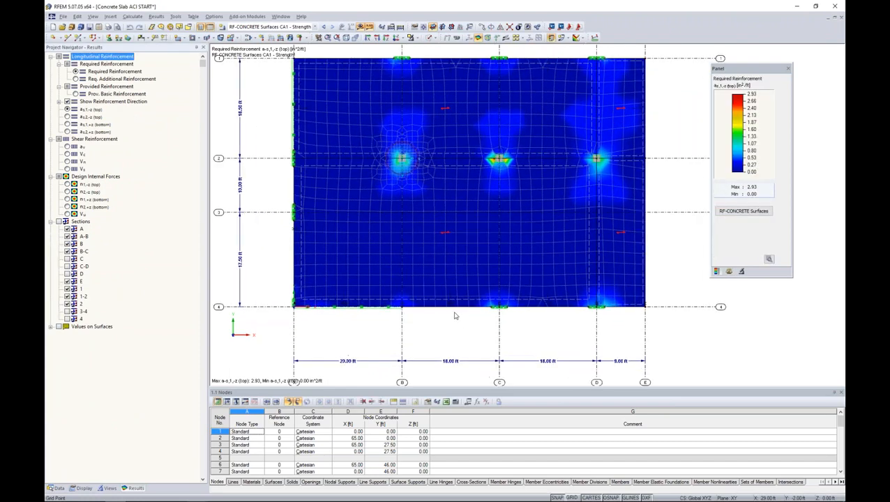
{"action": "middle_click_drag", "start_coordinate": [473, 286], "coordinate": [460, 323]}
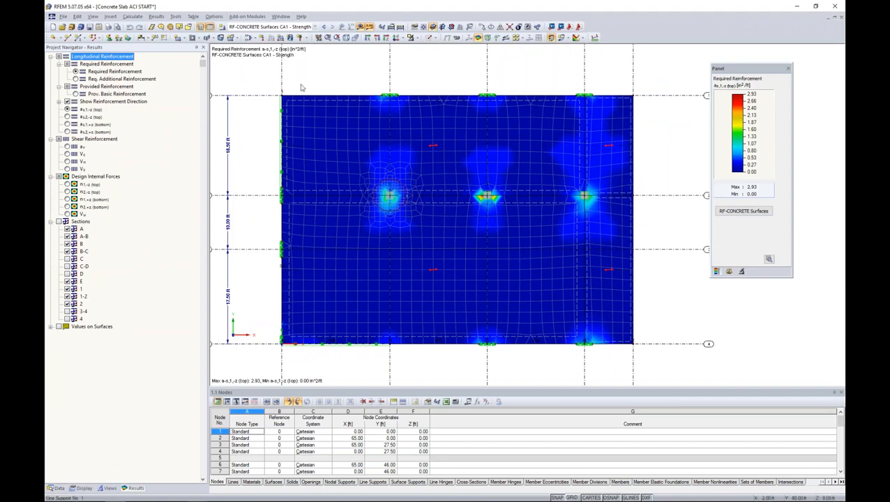
{"action": "left_click", "coordinate": [315, 27]}
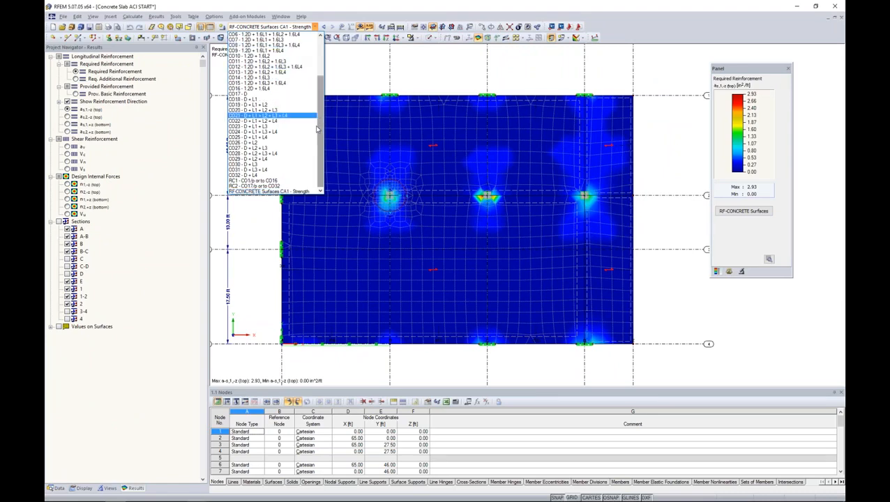
{"action": "left_click", "coordinate": [252, 192]}
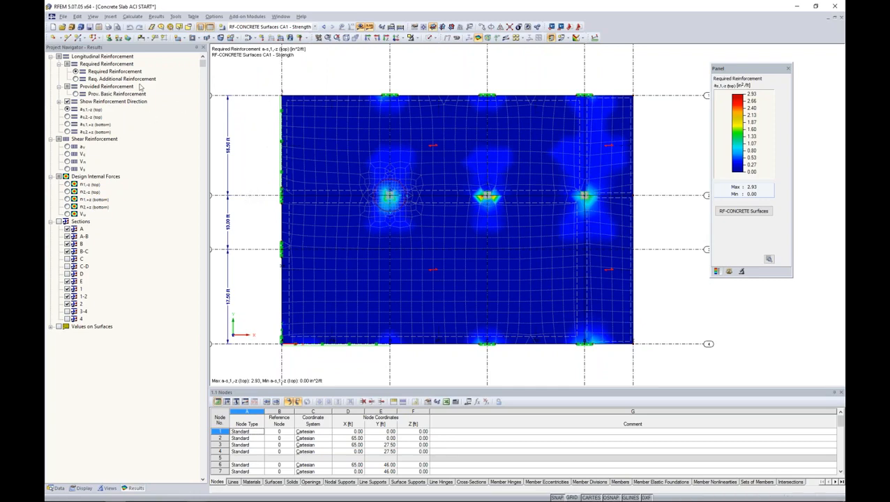
Examine the first-direction top reinforcement around the interior columns, and show the second-direction top reinforcement as-2,-z.
{"action": "left_click_drag", "start_coordinate": [736, 69], "coordinate": [714, 87]}
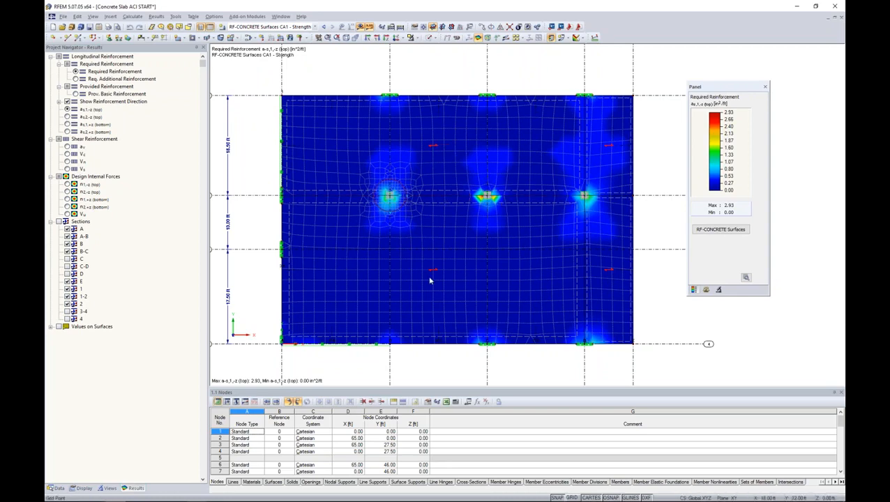
{"action": "scroll", "coordinate": [429, 277], "scroll_direction": "up", "scroll_amount": 4}
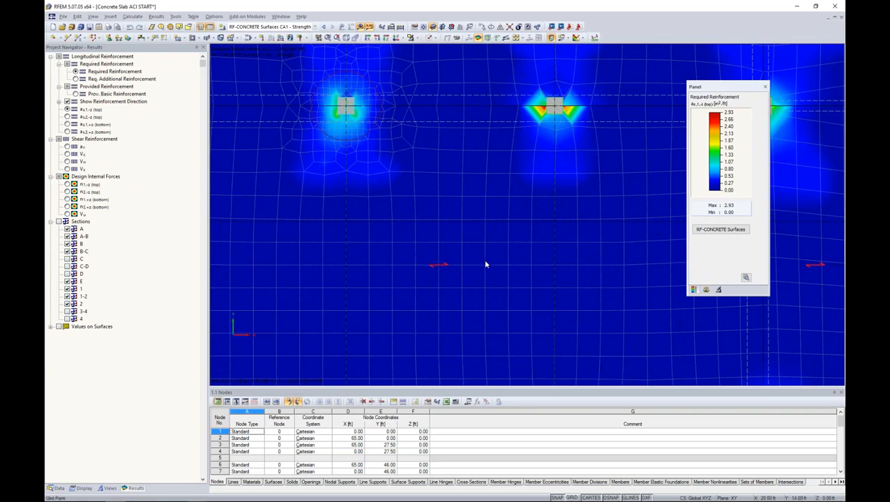
{"action": "scroll", "coordinate": [444, 265], "scroll_direction": "down", "scroll_amount": 2}
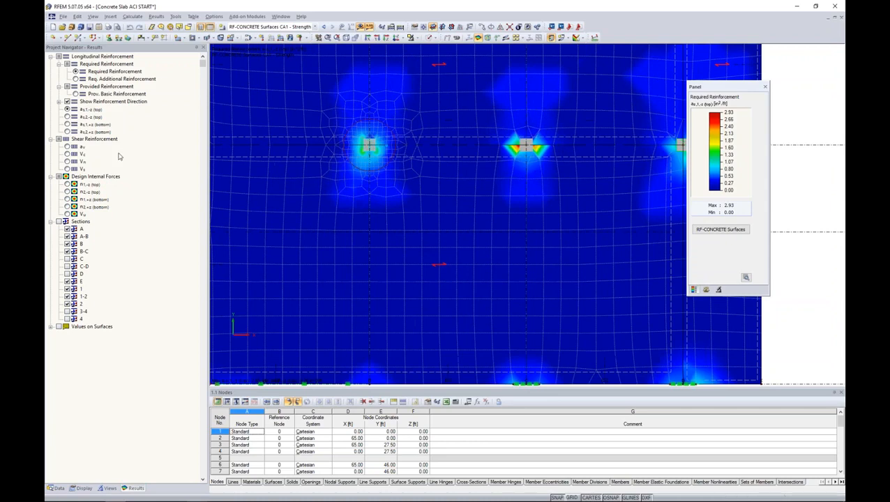
{"action": "left_click", "coordinate": [68, 116]}
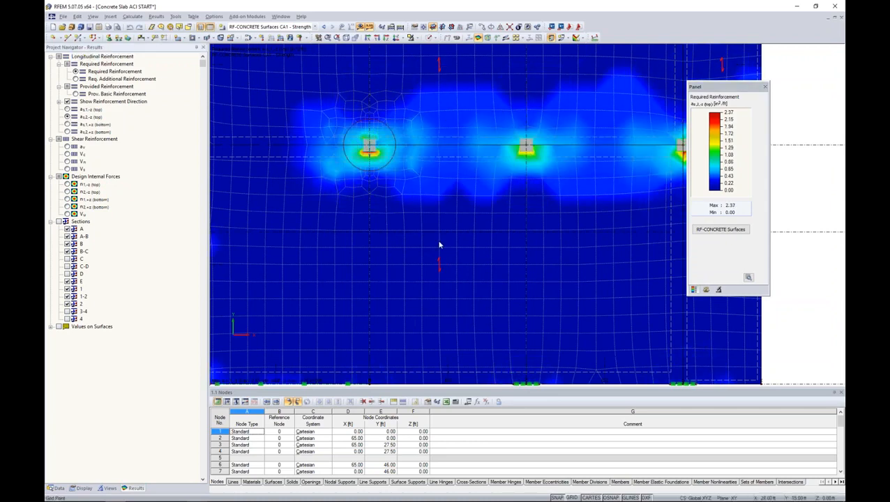
View the required bottom reinforcement over the slab in the first direction and in the second direction.
{"action": "scroll", "coordinate": [477, 214], "scroll_direction": "down", "scroll_amount": 1}
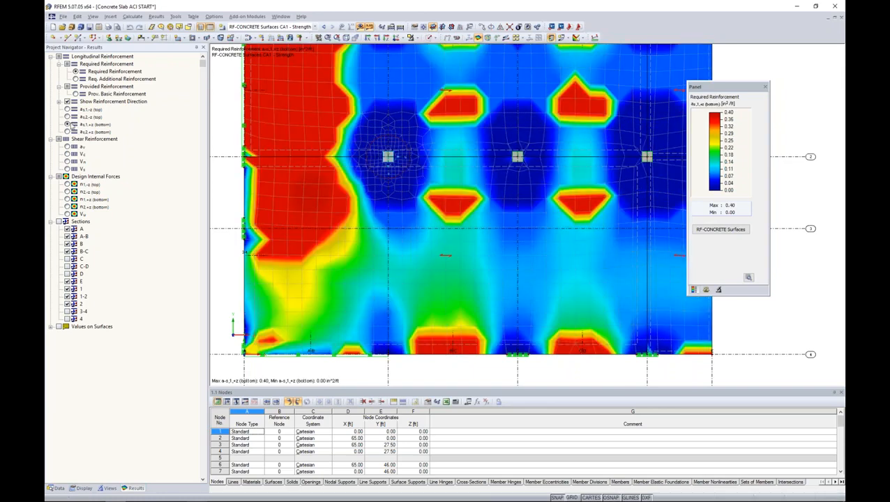
{"action": "scroll", "coordinate": [320, 132], "scroll_direction": "down", "scroll_amount": 1}
{"action": "scroll", "coordinate": [319, 129], "scroll_direction": "down", "scroll_amount": 1}
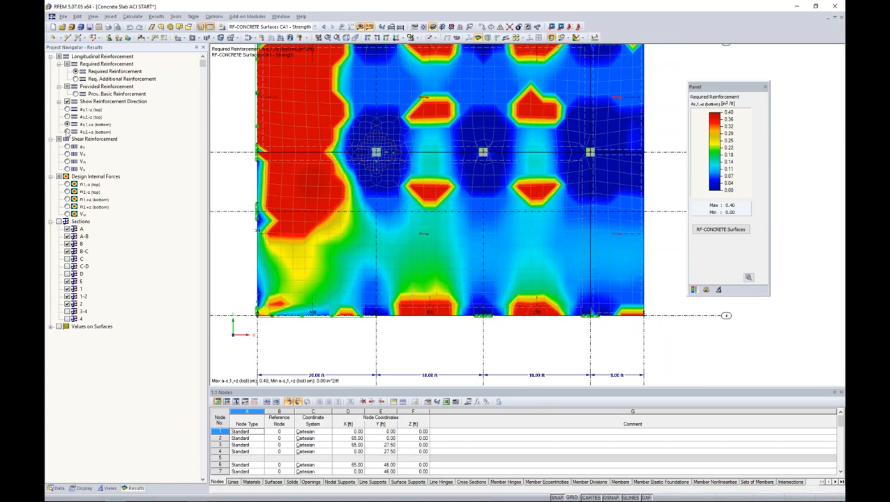
{"action": "left_click", "coordinate": [67, 131]}
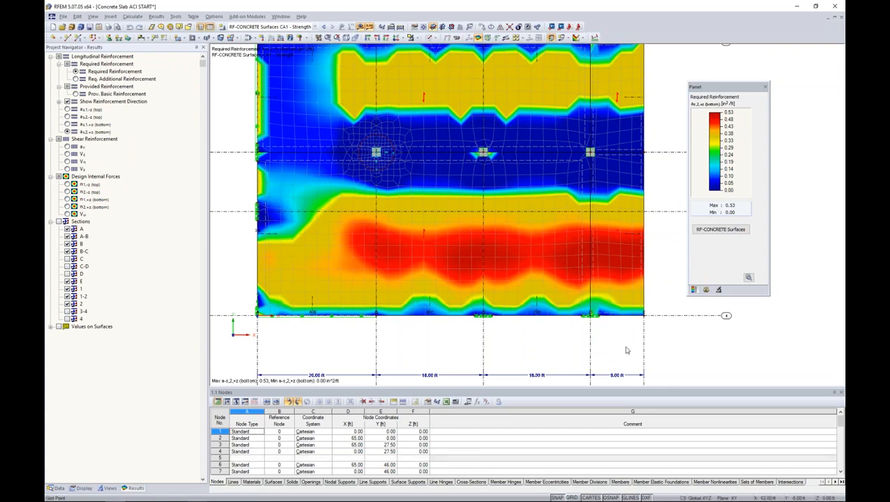
Turn off the color contours of the surface results.
{"action": "middle_click_drag", "start_coordinate": [616, 338], "coordinate": [552, 121], "text": "ctrl"}
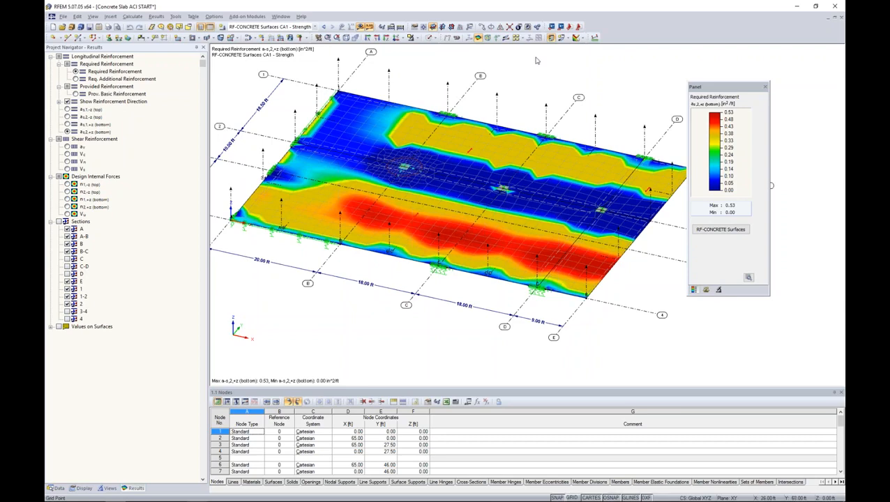
{"action": "left_click", "coordinate": [583, 41]}
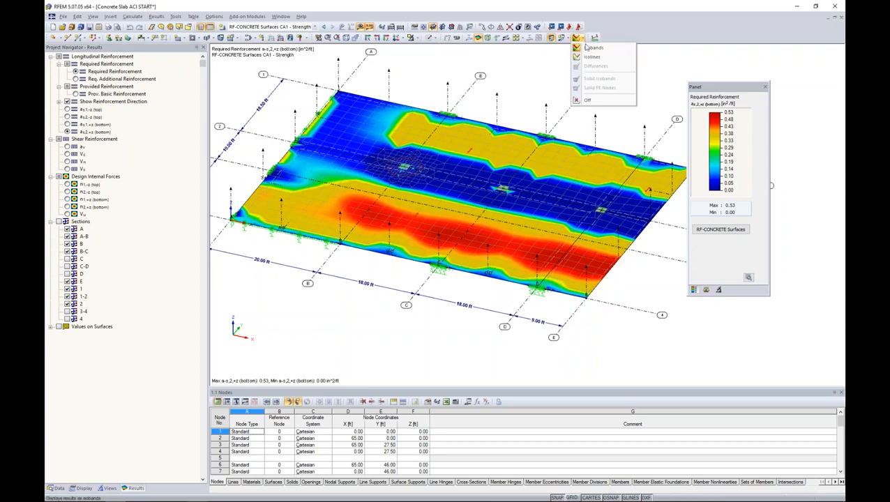
{"action": "left_click", "coordinate": [587, 98]}
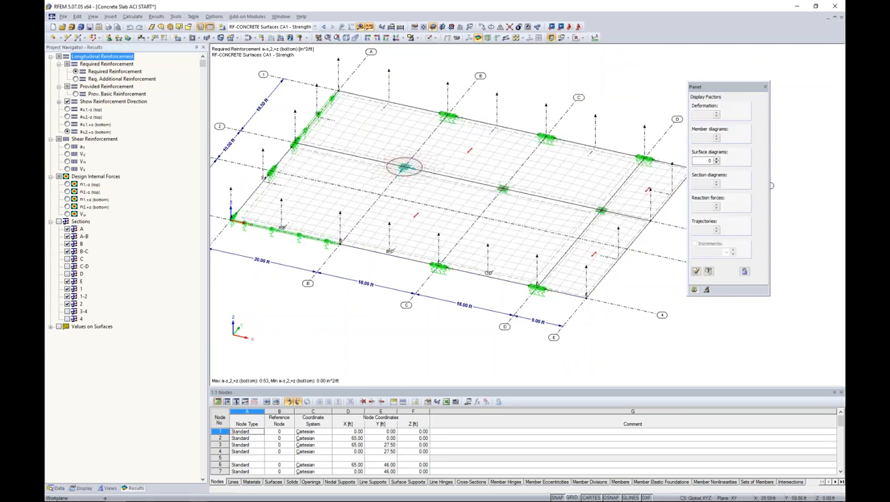
{"action": "left_click", "coordinate": [569, 41]}
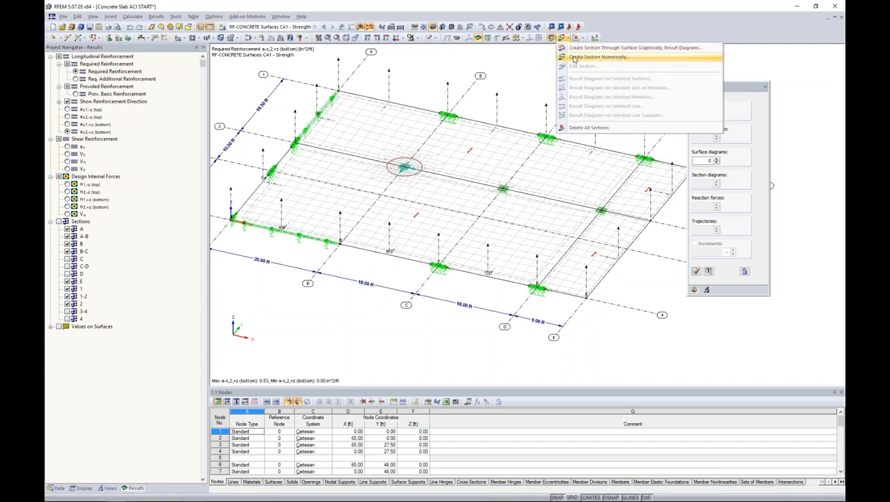
{"action": "left_click", "coordinate": [574, 60]}
{"action": "left_click_drag", "start_coordinate": [481, 144], "coordinate": [661, 93]}
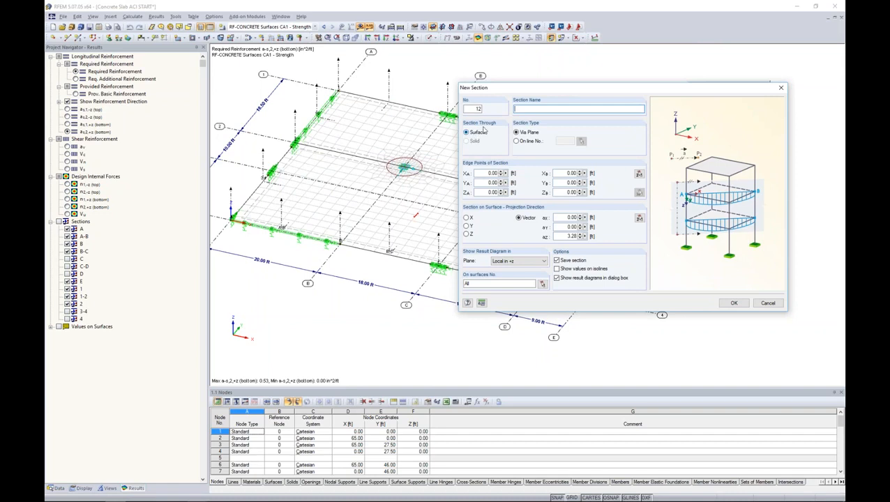
{"action": "left_click", "coordinate": [638, 173]}
{"action": "left_click", "coordinate": [360, 257]}
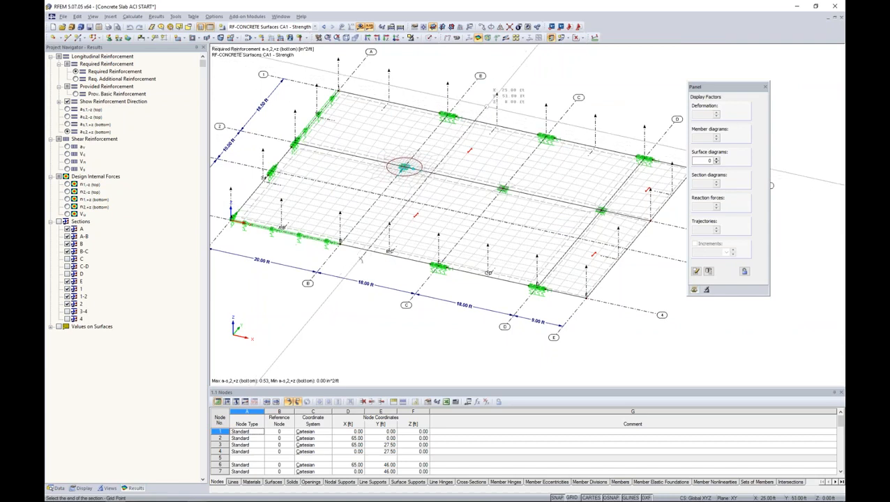
{"action": "left_click", "coordinate": [771, 186]}
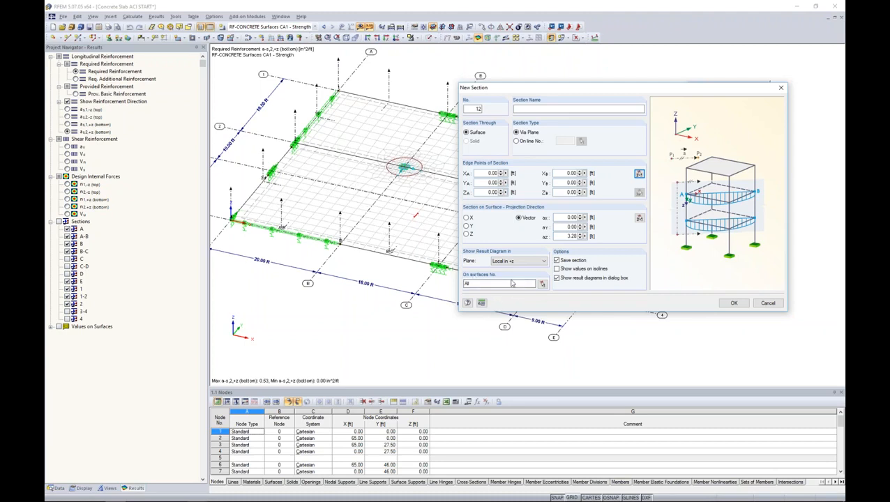
{"action": "left_click", "coordinate": [767, 303]}
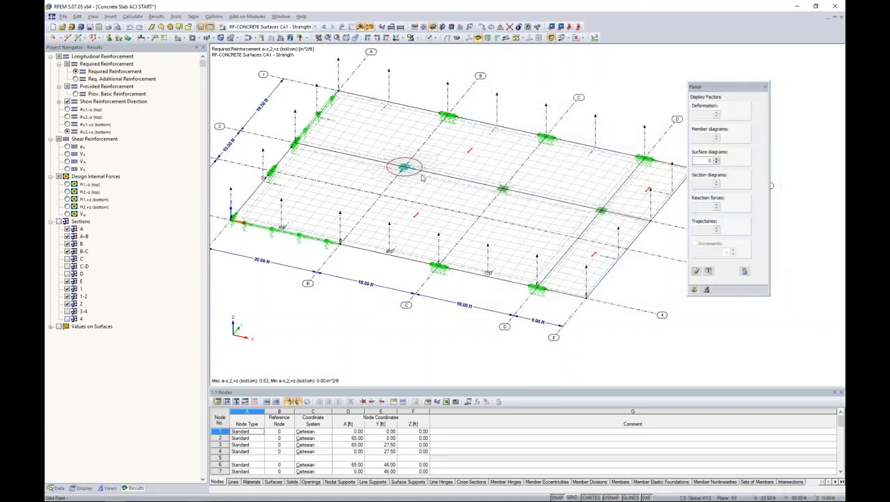
Show the reinforcement diagrams on the sections, and hide sections E, 1, 1-2 and 2 to leave A, A-B, B and B-C.
{"action": "left_click", "coordinate": [508, 39]}
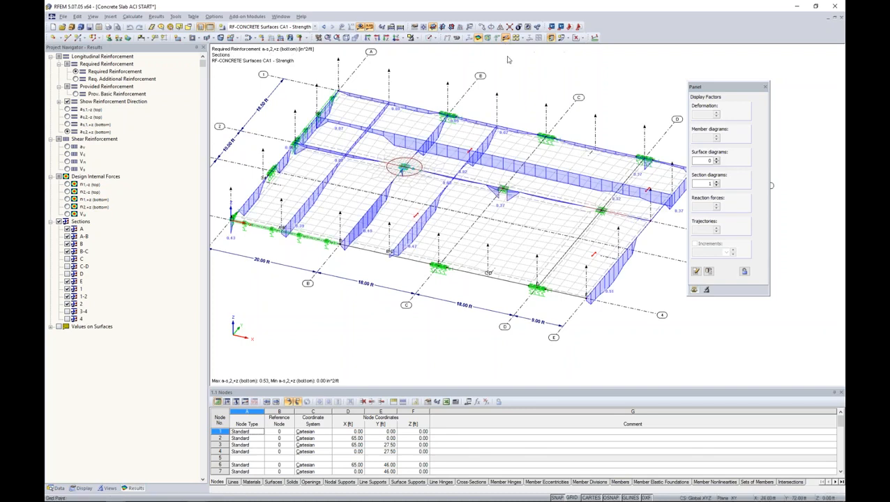
{"action": "left_click", "coordinate": [67, 282]}
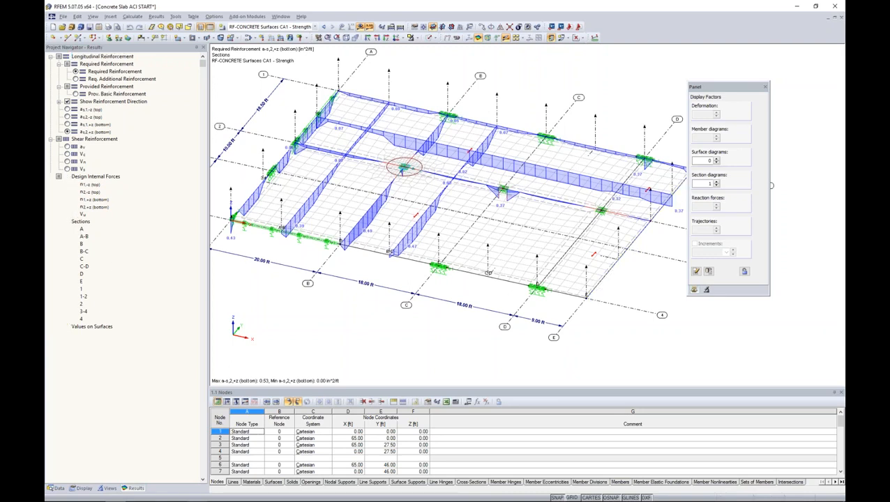
{"action": "left_click", "coordinate": [67, 289]}
{"action": "left_click", "coordinate": [67, 297]}
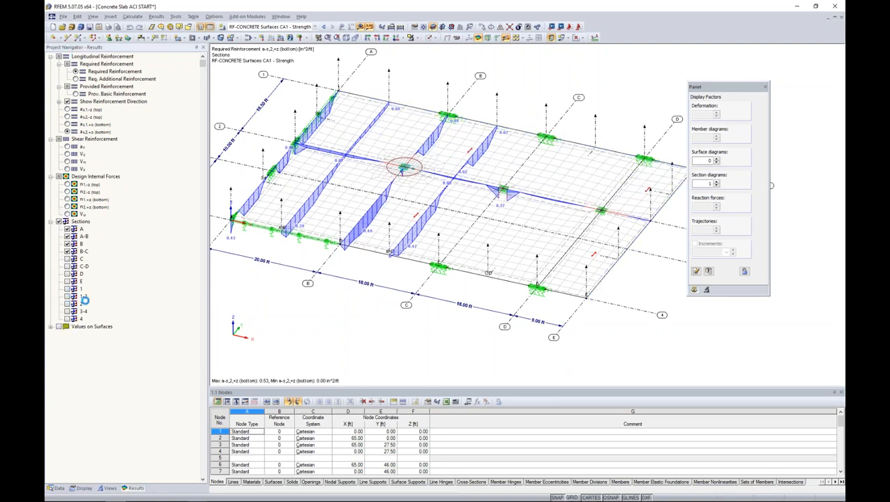
{"action": "middle_click_drag", "start_coordinate": [299, 306], "coordinate": [289, 283], "text": "ctrl"}
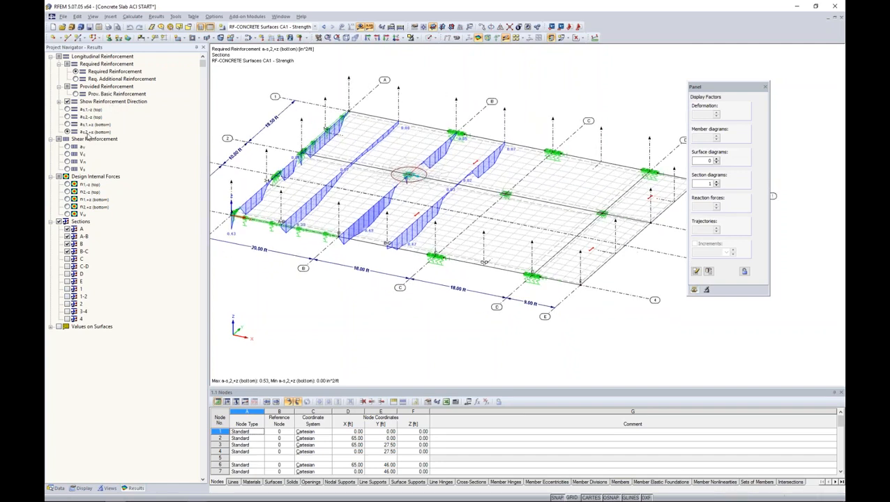
{"action": "scroll", "coordinate": [416, 218], "scroll_direction": "up", "scroll_amount": 3}
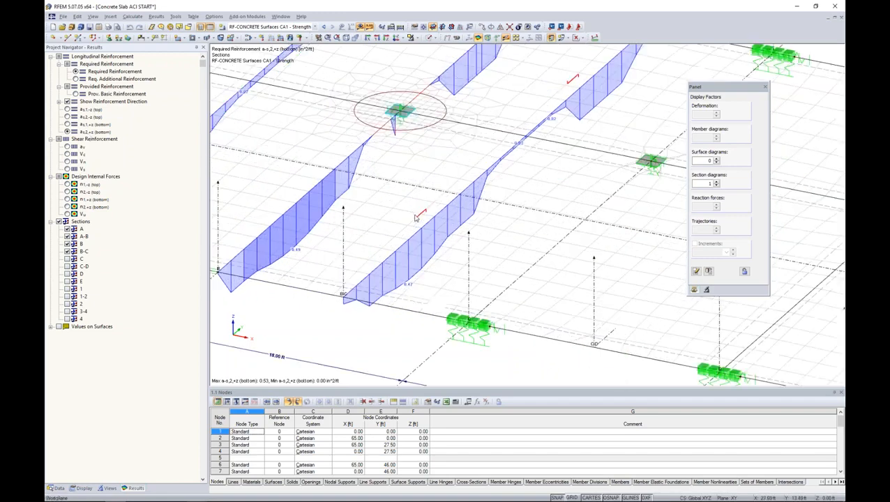
{"action": "scroll", "coordinate": [421, 214], "scroll_direction": "down", "scroll_amount": 4}
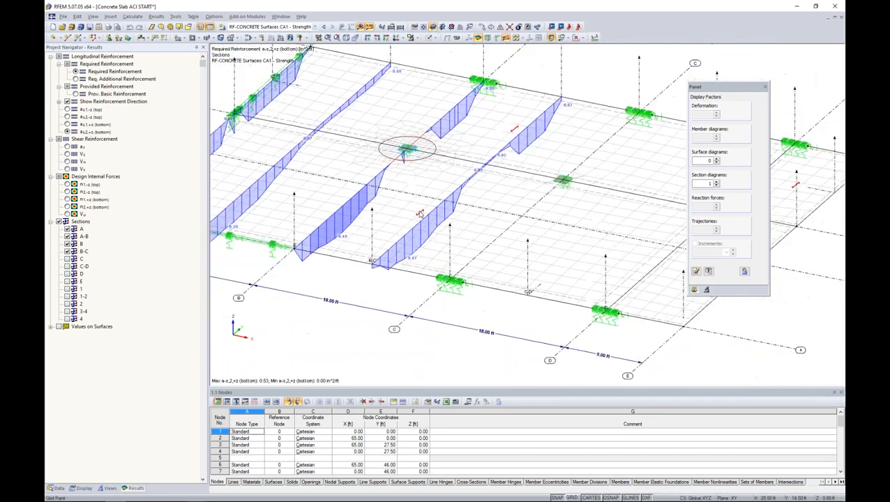
Turn on the reinforcement diagrams for sections C, C-D, D and E in addition to the displayed ones.
{"action": "scroll", "coordinate": [420, 213], "scroll_direction": "down", "scroll_amount": 1}
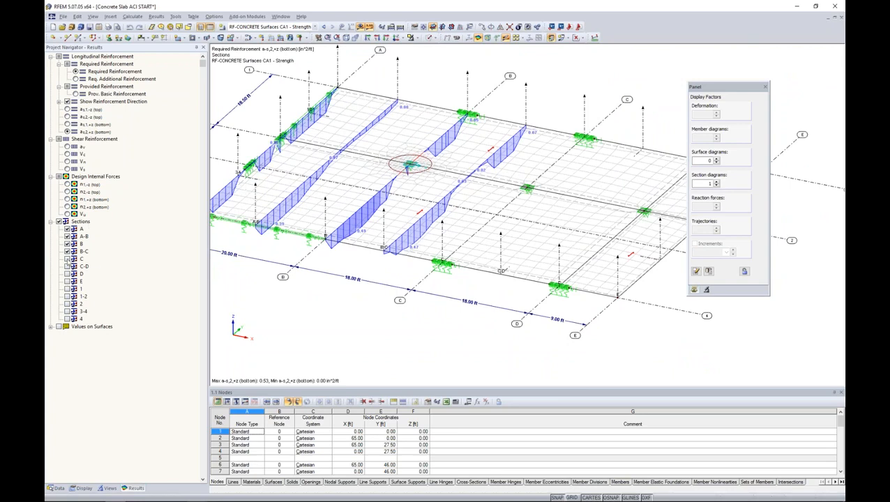
{"action": "left_click", "coordinate": [67, 259]}
{"action": "left_click", "coordinate": [67, 267]}
{"action": "left_click", "coordinate": [67, 274]}
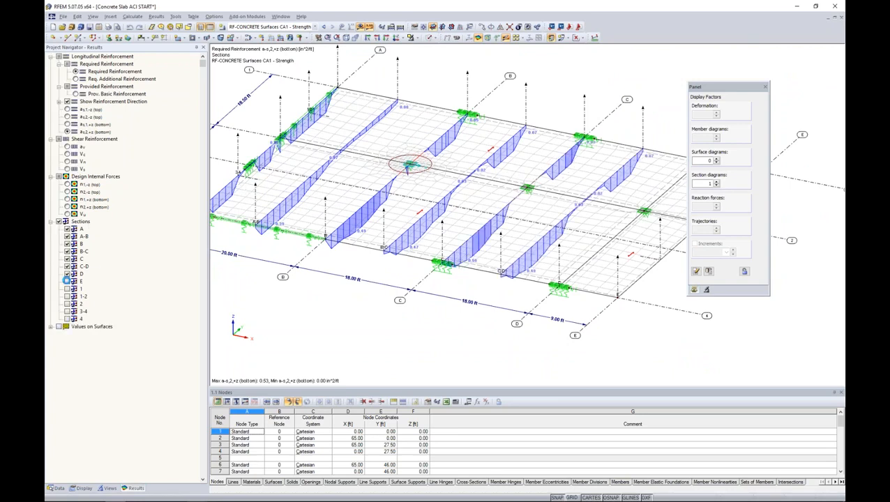
{"action": "left_click", "coordinate": [67, 282]}
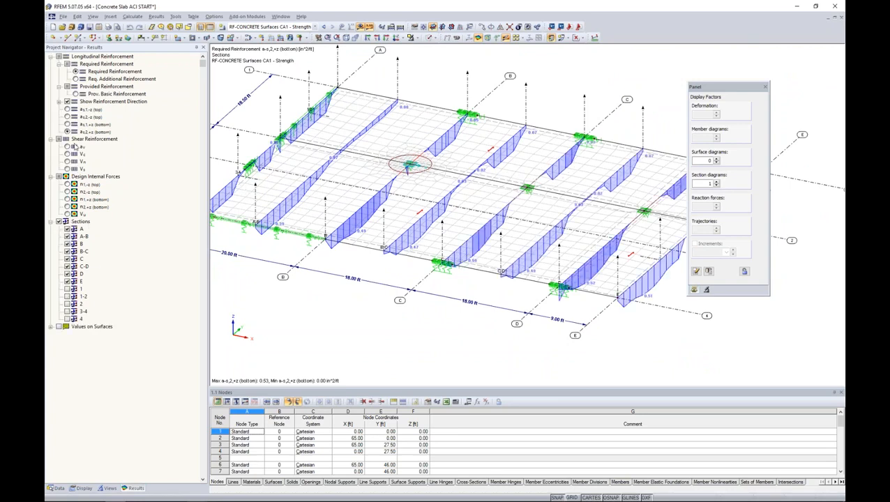
Scale the section diagrams by a factor of 2 while showing first-direction top reinforcement, and switch to the first-direction bottom reinforcement as,1,+z.
{"action": "left_click", "coordinate": [67, 110]}
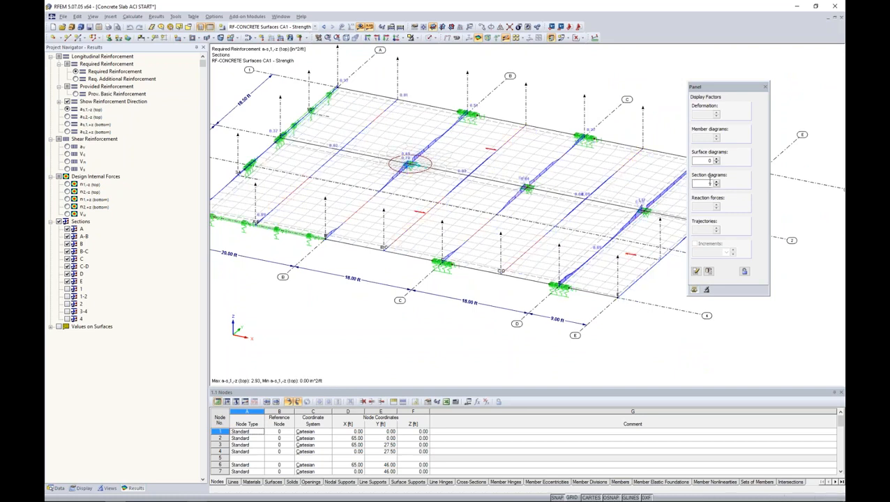
{"action": "type", "text": "2"}
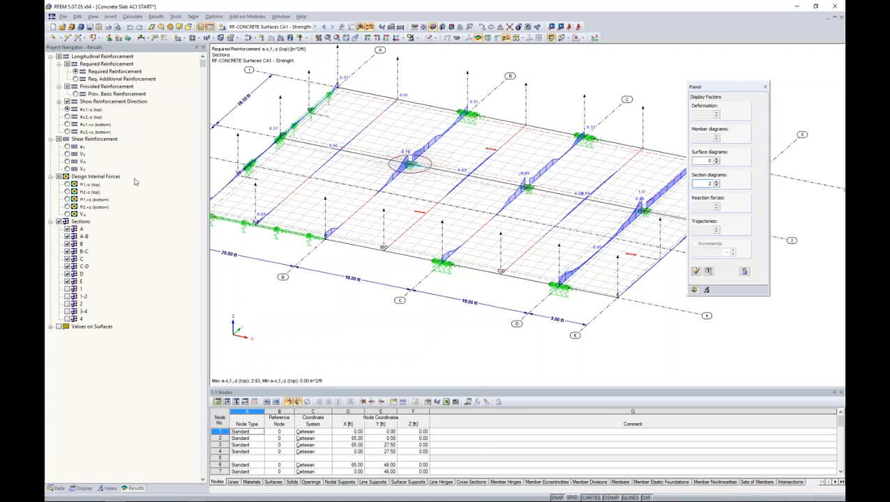
{"action": "left_click", "coordinate": [67, 124]}
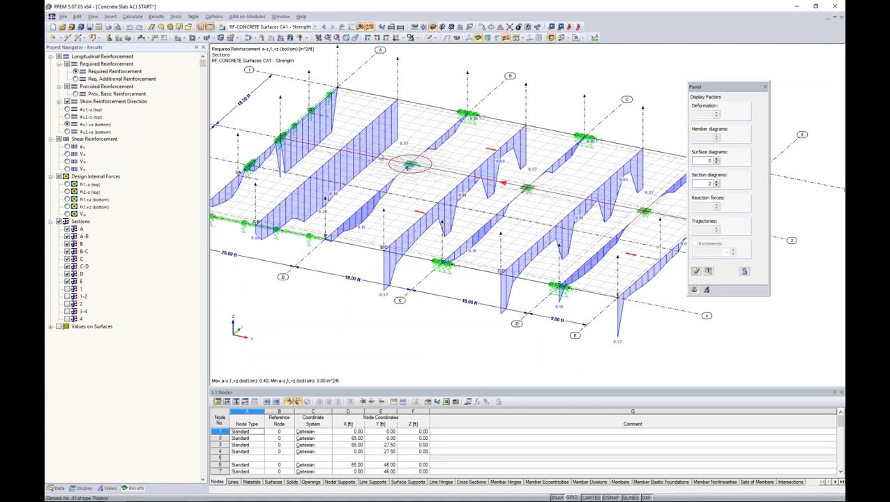
Open the result diagram of section A-B and include the top and bottom required reinforcement in both directions.
{"action": "right_click", "coordinate": [398, 78]}
{"action": "left_click", "coordinate": [418, 103]}
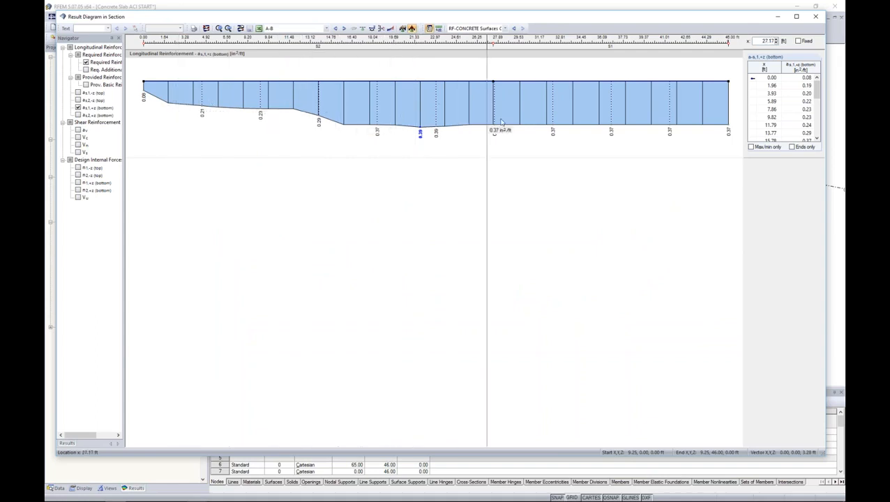
{"action": "left_click", "coordinate": [79, 93]}
{"action": "left_click", "coordinate": [78, 101]}
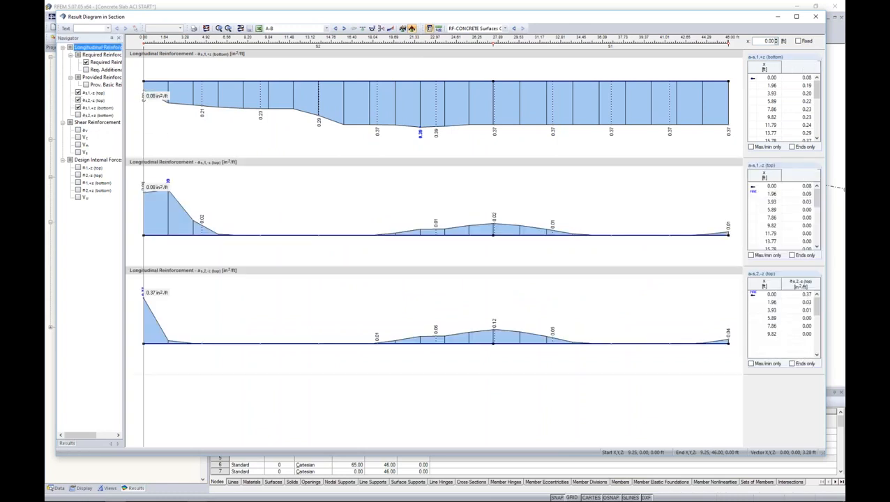
{"action": "left_click", "coordinate": [78, 115]}
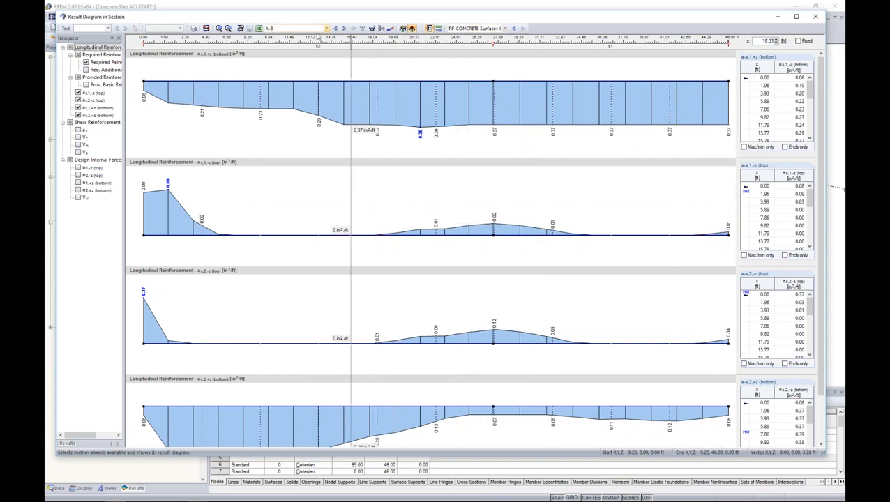
View the reinforcement result diagrams of section B-C, and close the result diagram window.
{"action": "left_click", "coordinate": [323, 29]}
{"action": "left_click", "coordinate": [294, 53]}
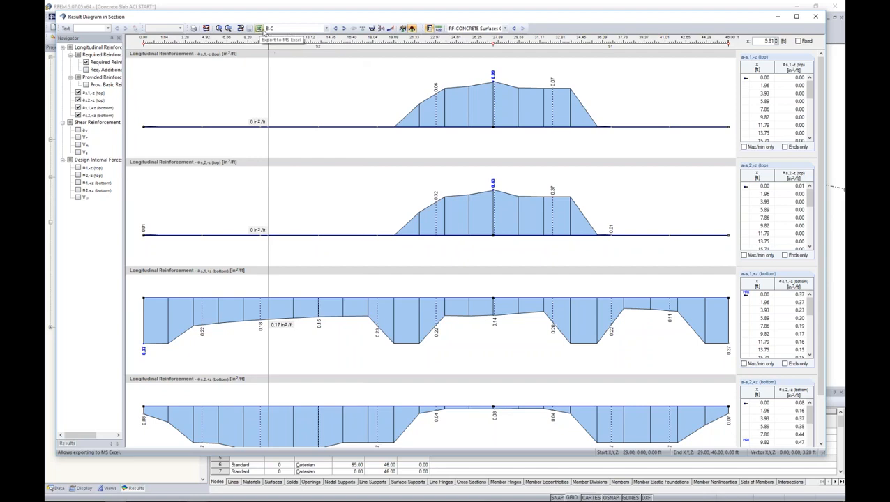
{"action": "left_click", "coordinate": [815, 16]}
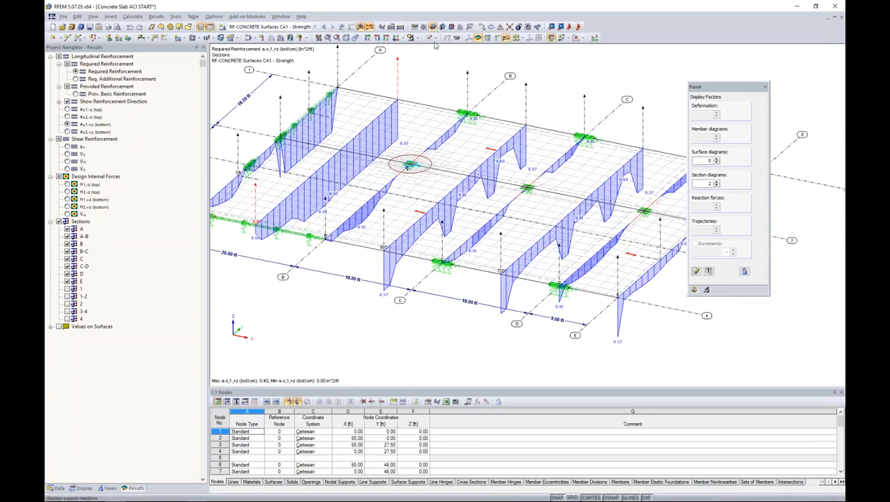
Show the whole slab in plan view from above.
{"action": "left_click", "coordinate": [395, 40]}
{"action": "scroll", "coordinate": [483, 167], "scroll_direction": "down", "scroll_amount": 3}
{"action": "middle_click_drag", "start_coordinate": [489, 176], "coordinate": [472, 197]}
{"action": "scroll", "coordinate": [439, 190], "scroll_direction": "up", "scroll_amount": 2}
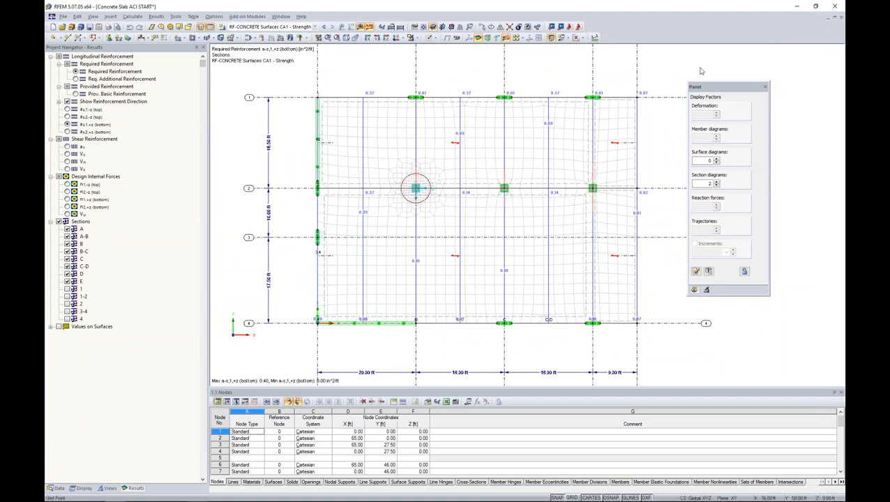
Copy the RF-CONCRETE Surfaces case CA1 - Strength to case 2 described as "Strength + Service - Basic", and make it the active case.
{"action": "left_click", "coordinate": [238, 16]}
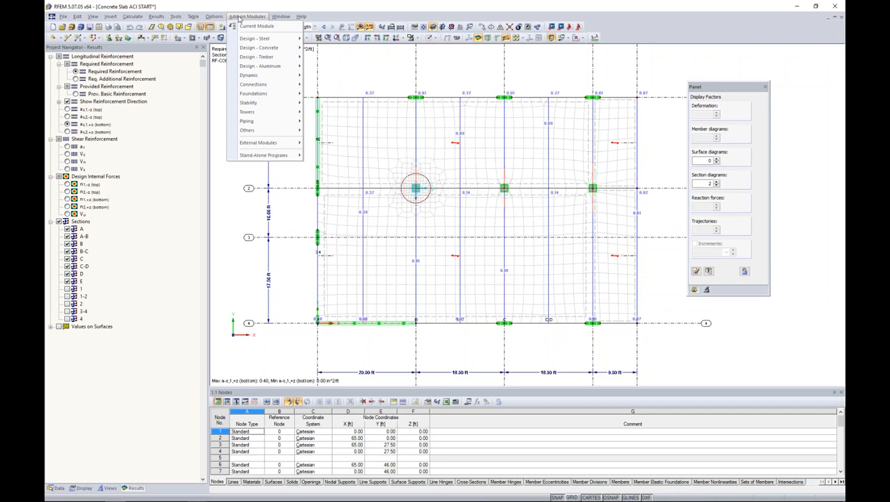
{"action": "left_click", "coordinate": [257, 25]}
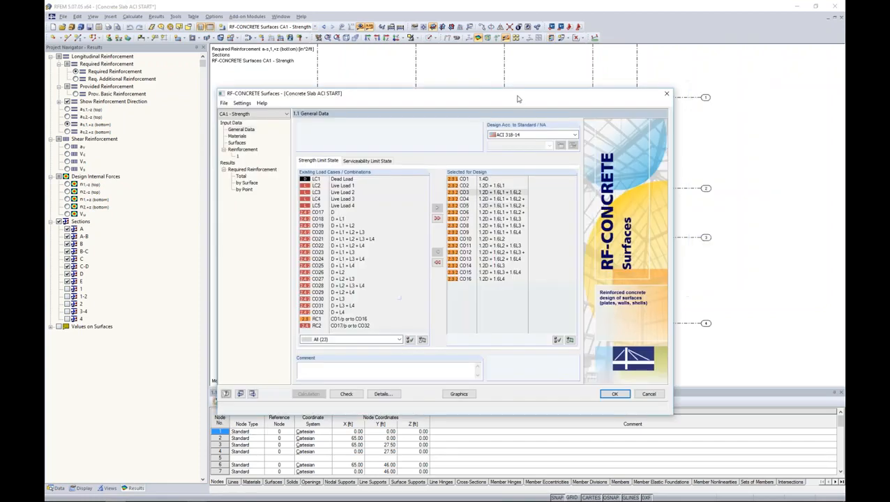
{"action": "left_click_drag", "start_coordinate": [516, 98], "coordinate": [539, 85]}
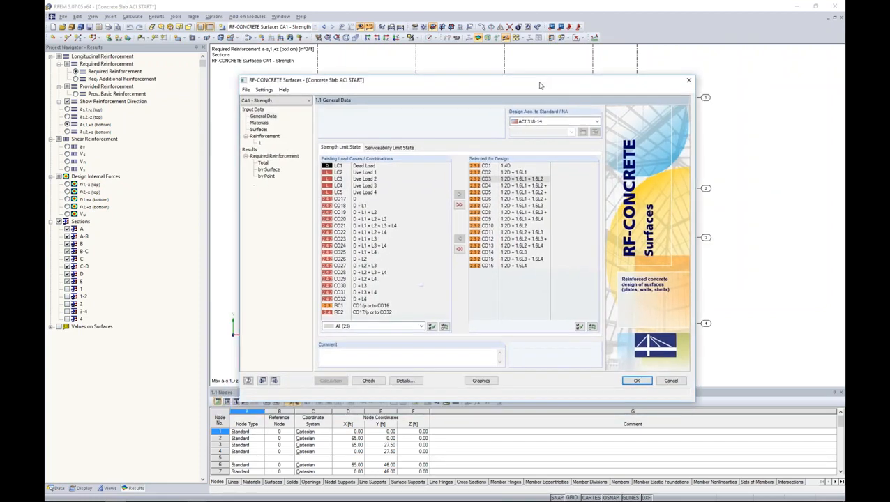
{"action": "left_click", "coordinate": [246, 90]}
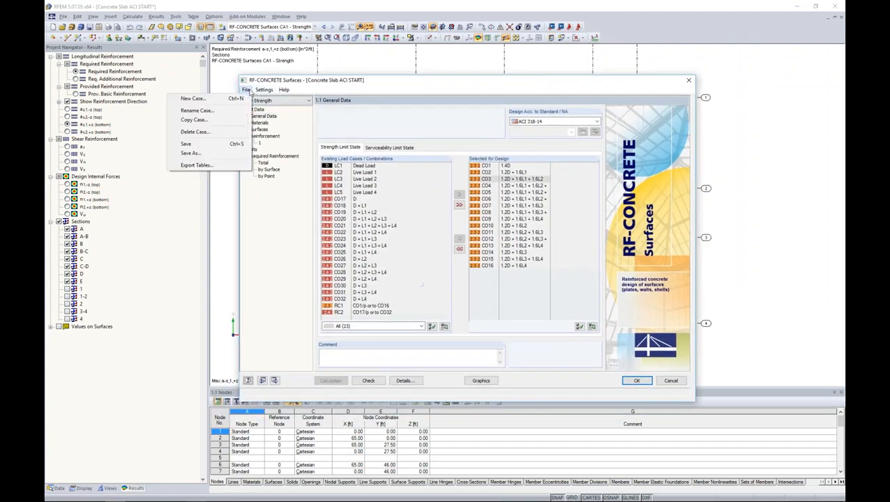
{"action": "left_click", "coordinate": [227, 125]}
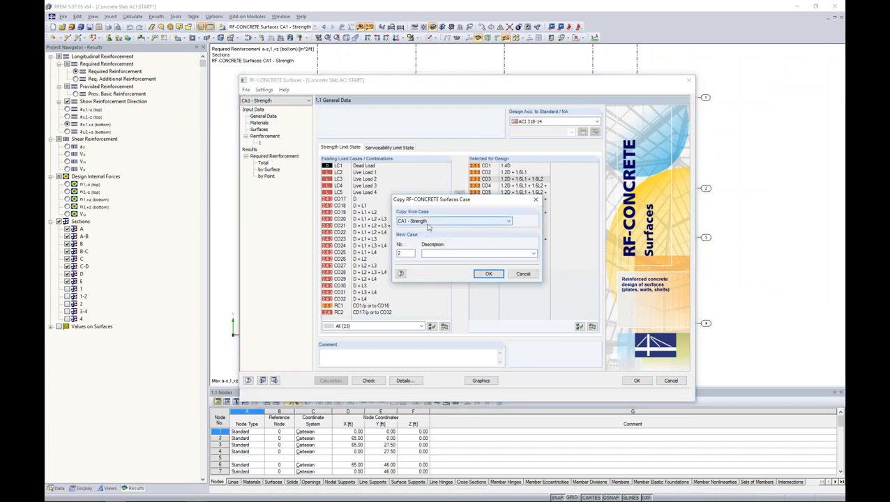
{"action": "left_click", "coordinate": [425, 253]}
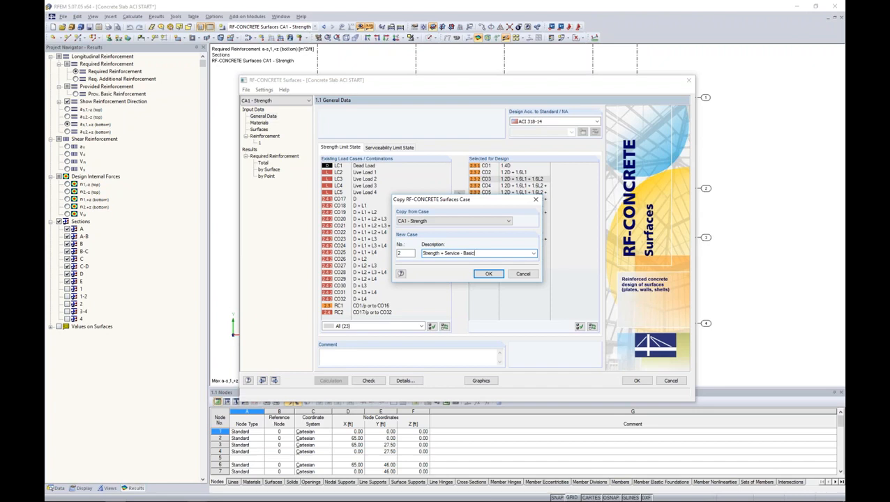
{"action": "left_click", "coordinate": [489, 273]}
{"action": "left_click", "coordinate": [291, 102]}
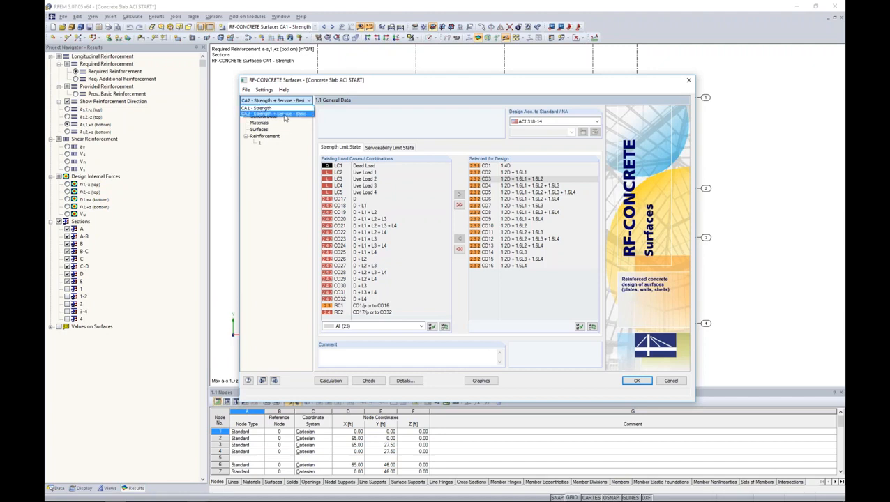
{"action": "left_click", "coordinate": [284, 115]}
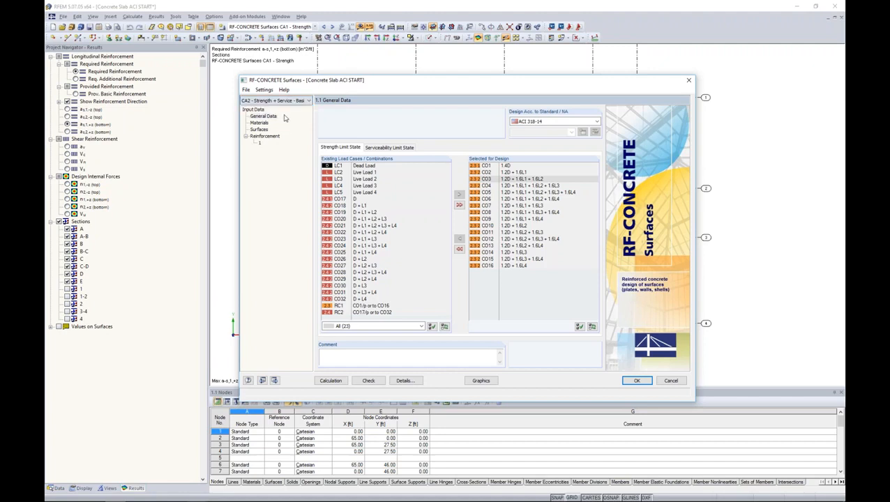
Select load combinations CO17 to CO32 for the serviceability limit state design.
{"action": "left_click", "coordinate": [382, 149]}
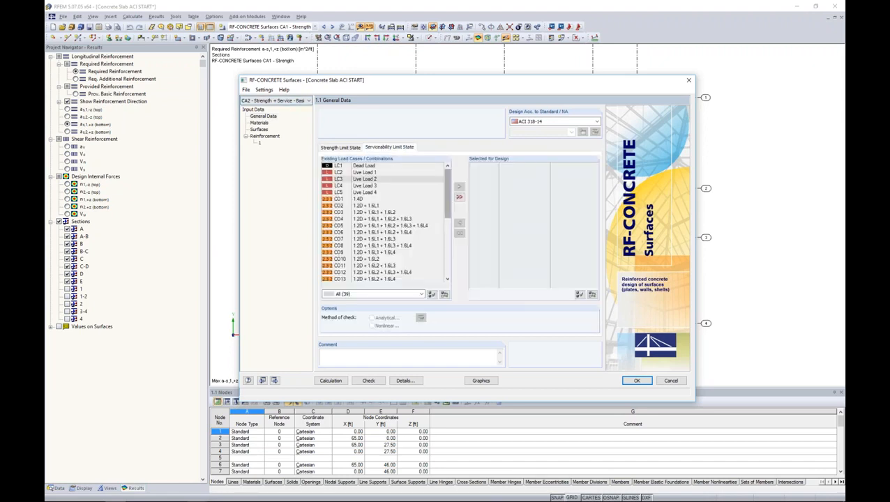
{"action": "scroll", "coordinate": [358, 175], "scroll_direction": "down", "scroll_amount": 7}
{"action": "left_click", "coordinate": [358, 173]}
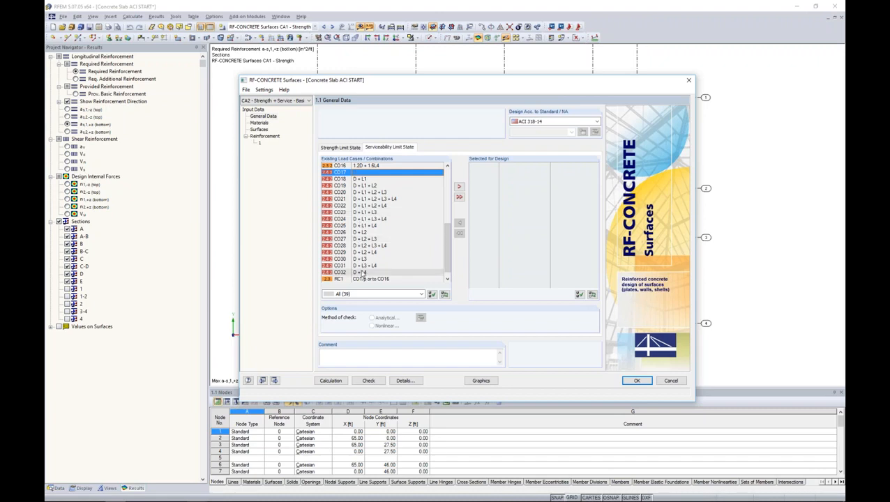
{"action": "left_click", "coordinate": [362, 272], "text": "shift"}
{"action": "left_click", "coordinate": [459, 187]}
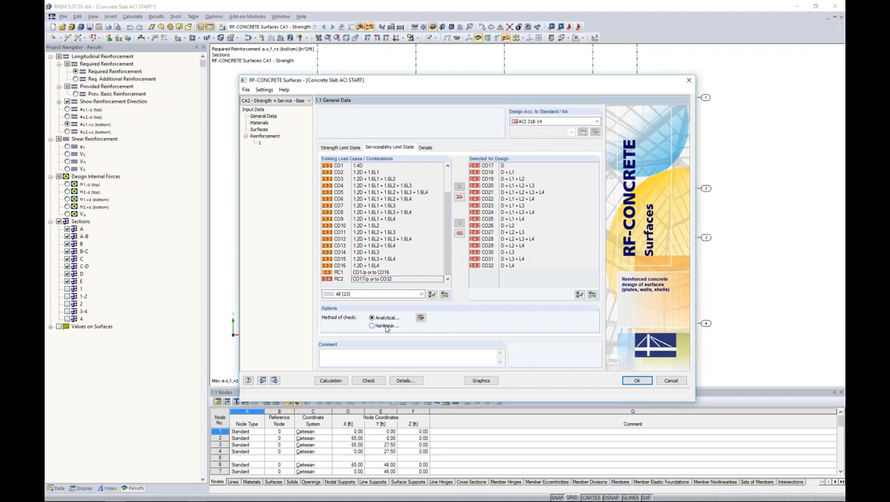
Review the analytical serviceability check settings for crack design and automatic increase of longitudinal reinforcement, and accept them.
{"action": "left_click", "coordinate": [372, 326]}
{"action": "left_click", "coordinate": [421, 318]}
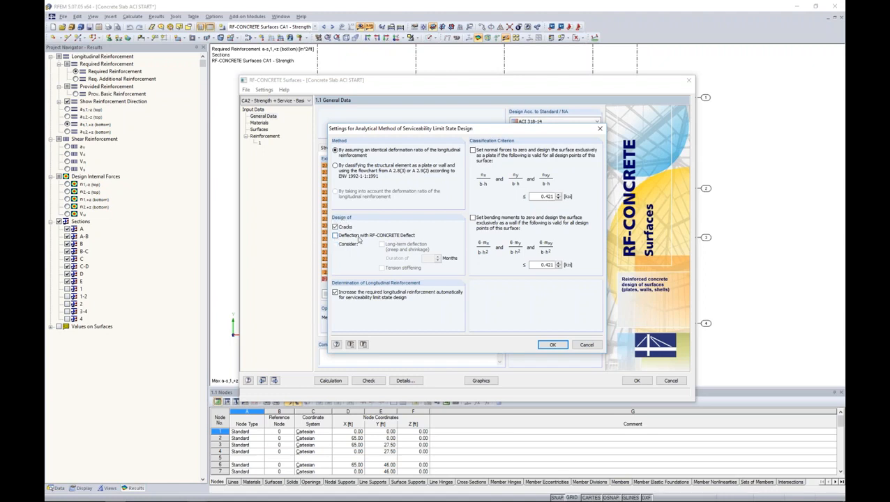
{"action": "left_click", "coordinate": [339, 296]}
{"action": "left_click", "coordinate": [552, 345]}
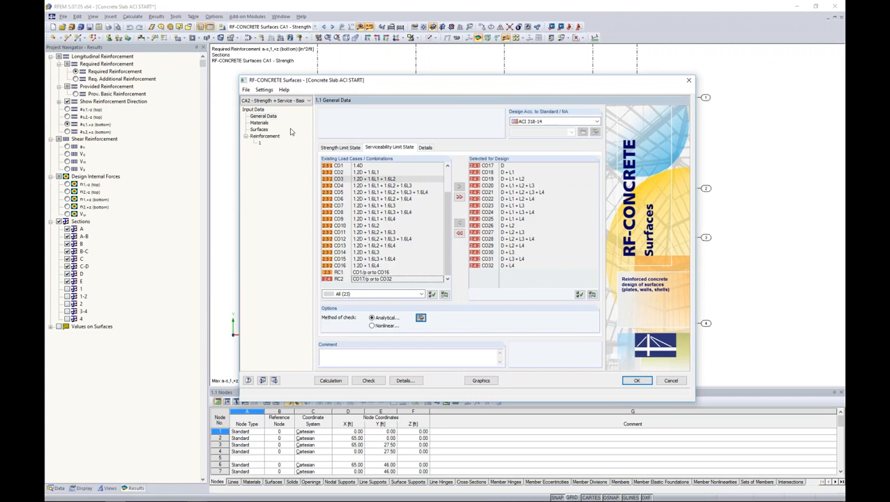
Choose the 0.012 in crack width limit for humidity, moist air, soil at the top and bottom of all surfaces.
{"action": "left_click", "coordinate": [260, 123]}
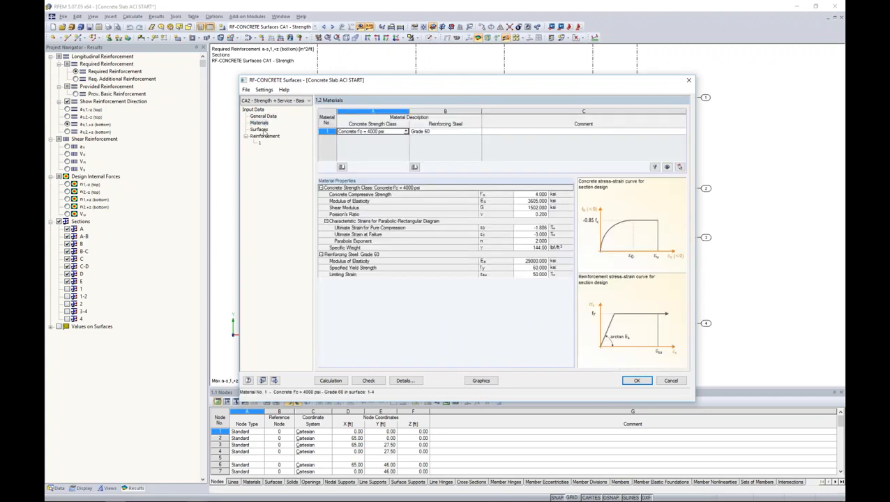
{"action": "left_click", "coordinate": [258, 130]}
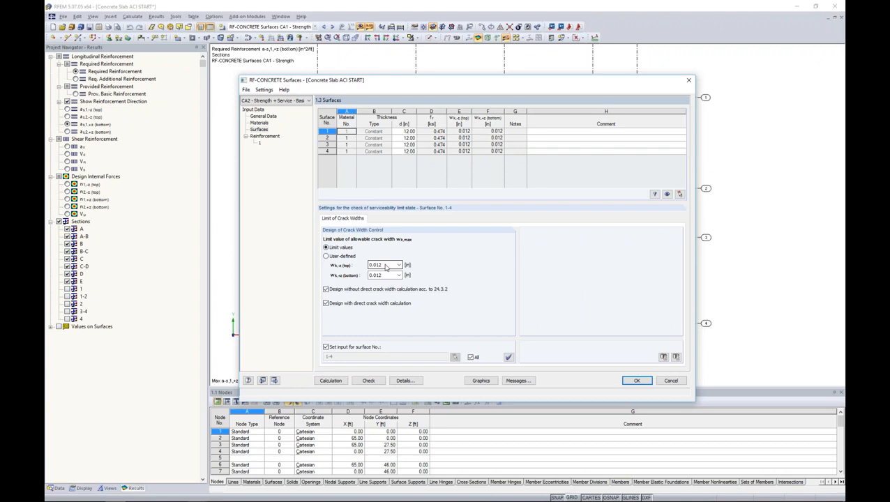
{"action": "left_click", "coordinate": [386, 266]}
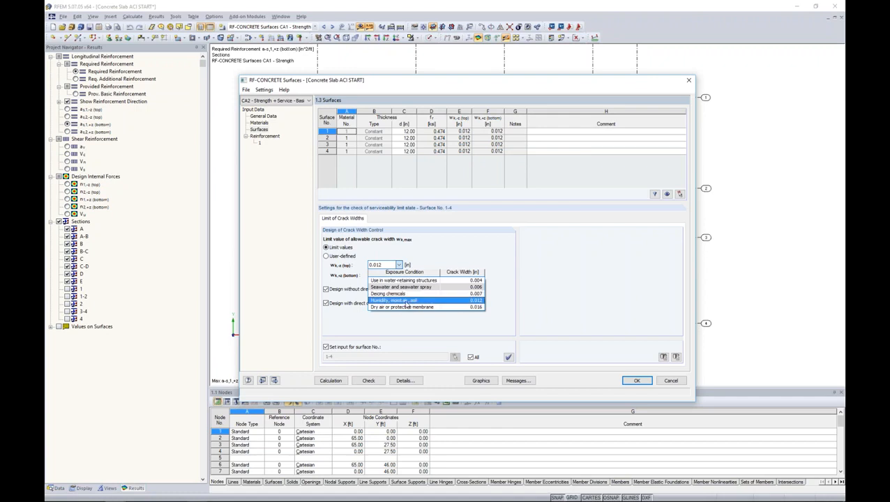
{"action": "left_click", "coordinate": [459, 302]}
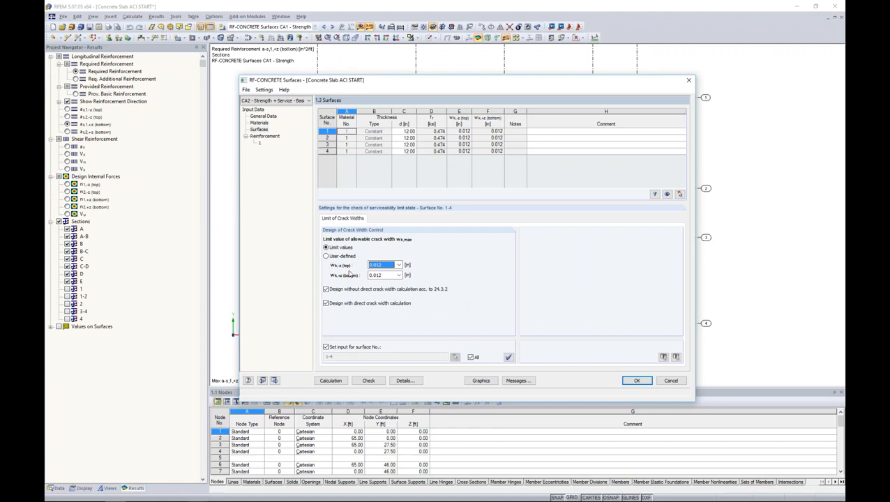
{"action": "left_click", "coordinate": [398, 276]}
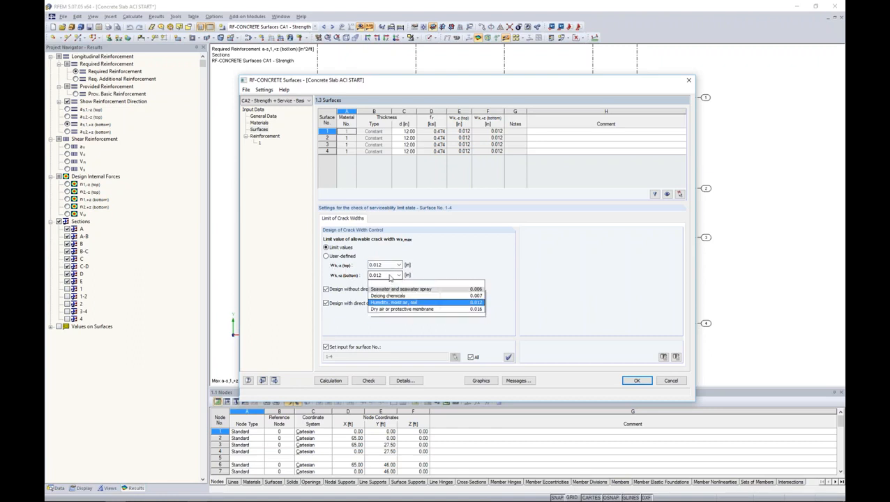
{"action": "left_click", "coordinate": [386, 316]}
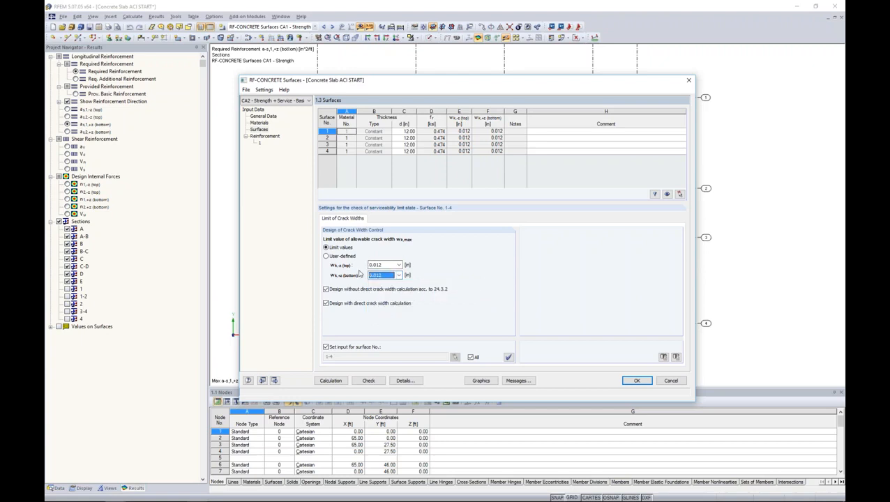
{"action": "left_click", "coordinate": [325, 256]}
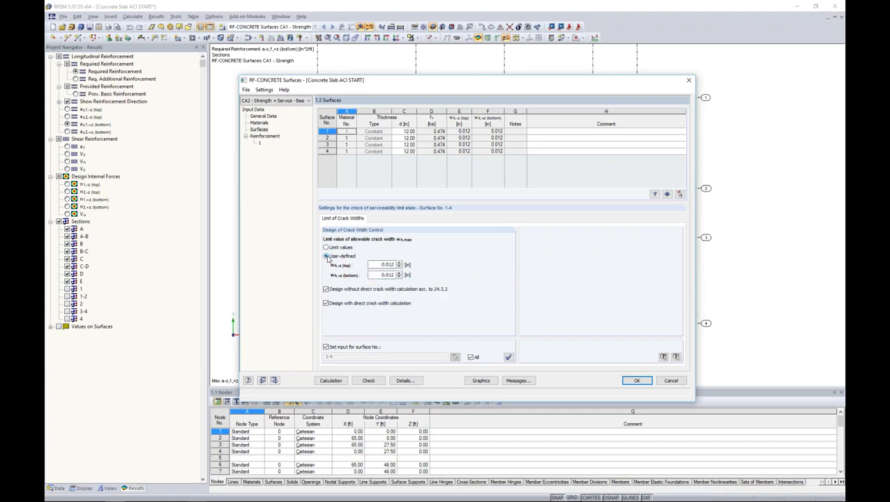
{"action": "double_click", "coordinate": [373, 265]}
{"action": "key", "text": "Tab"}
{"action": "left_click", "coordinate": [326, 248]}
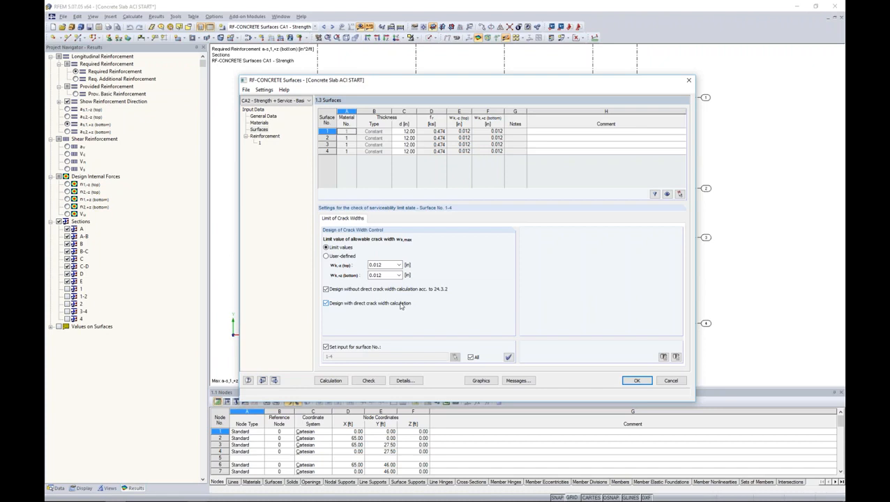
Review the reinforcement ratios, the layout with concrete covers, and the provided basic longitudinal reinforcement areas for the reinforcement group.
{"action": "left_click", "coordinate": [272, 136]}
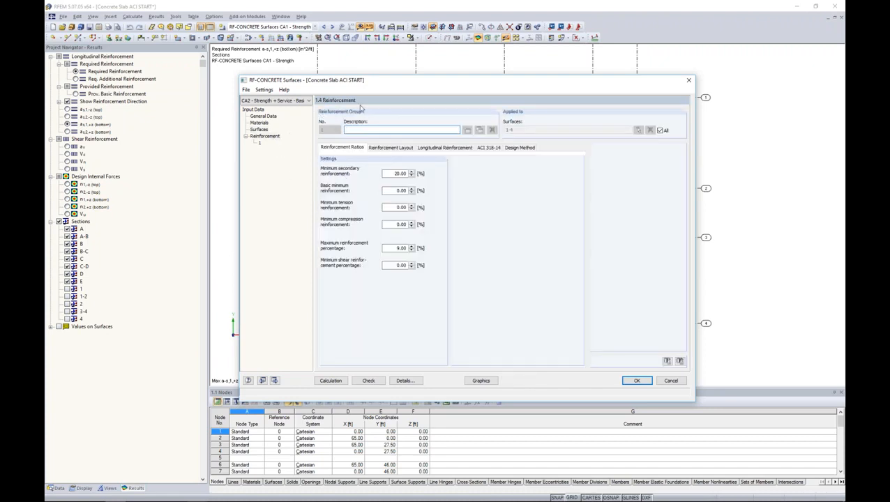
{"action": "left_click", "coordinate": [376, 149]}
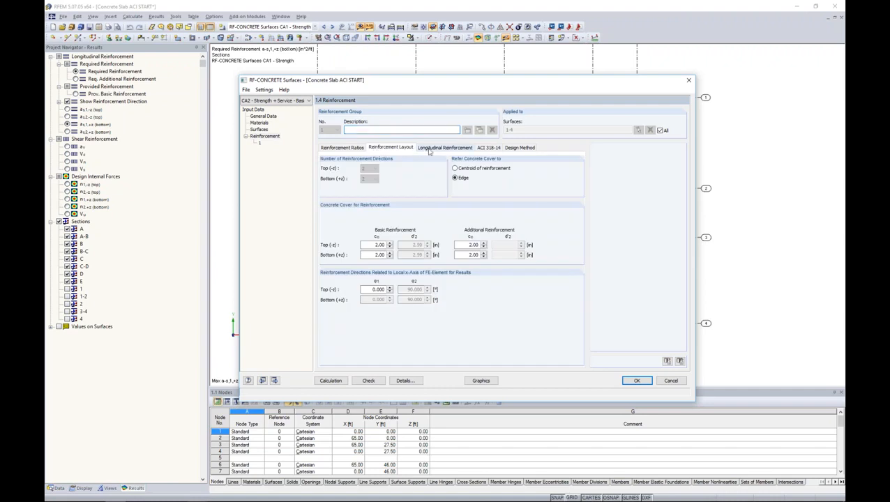
{"action": "left_click", "coordinate": [436, 149]}
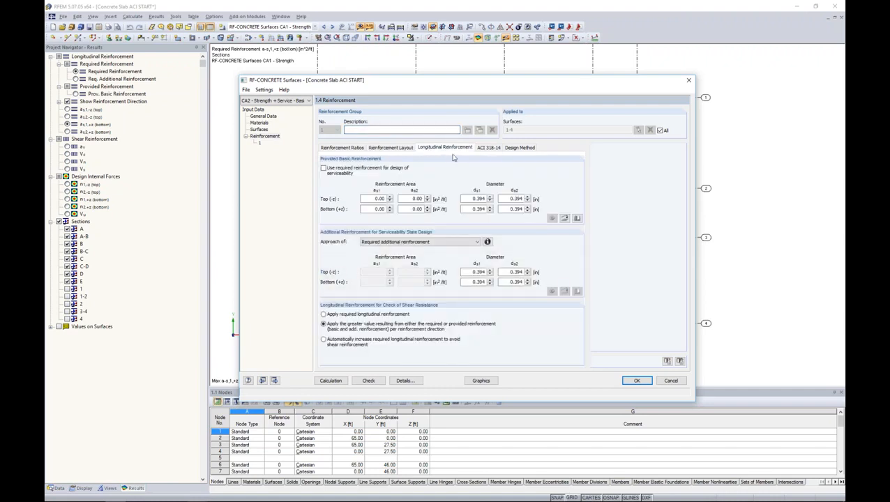
{"action": "left_click", "coordinate": [377, 199]}
{"action": "left_click", "coordinate": [377, 210]}
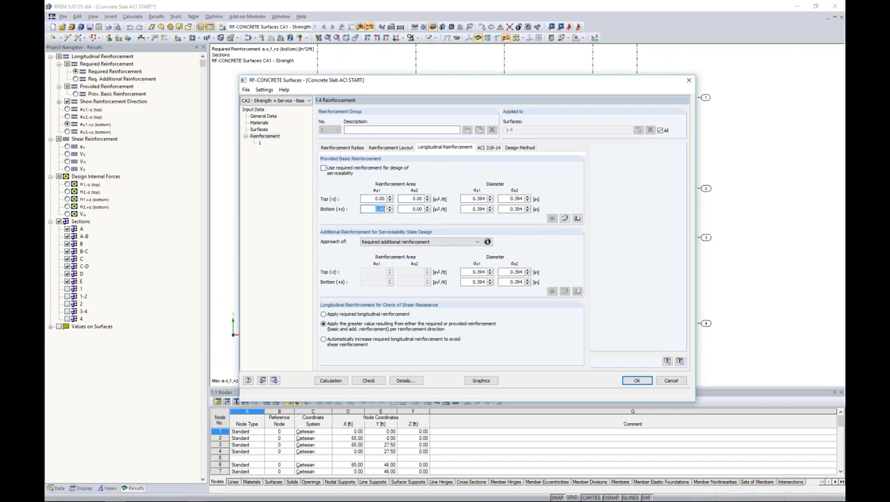
Browse the United States rolls and sheets in the mesh reinforcement library for basic reinforcement, and leave without importing a mesh.
{"action": "left_click", "coordinate": [577, 219]}
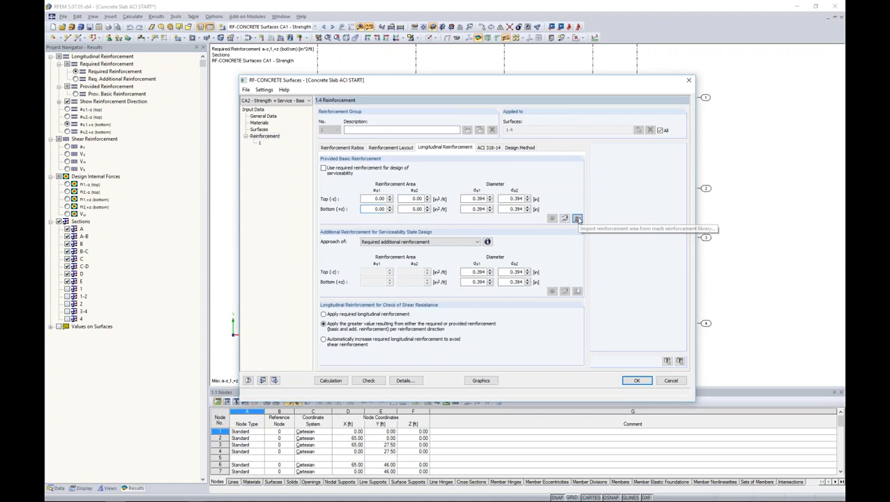
{"action": "left_click", "coordinate": [413, 151]}
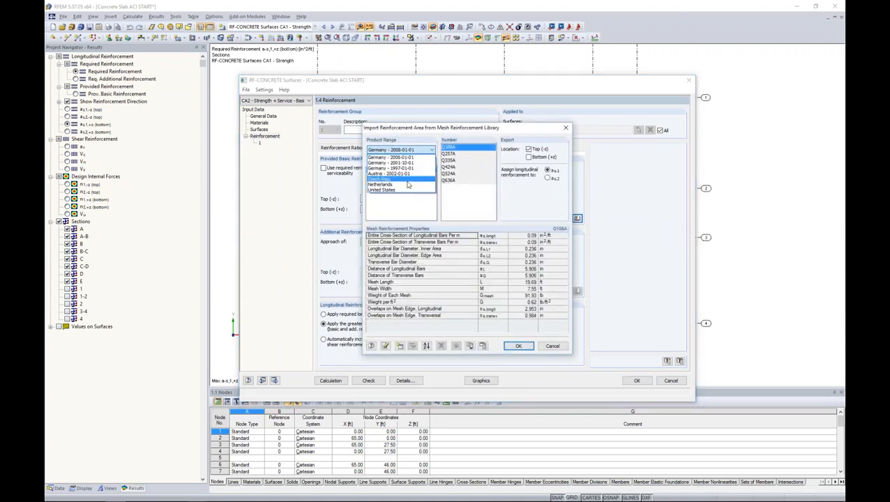
{"action": "left_click", "coordinate": [410, 162]}
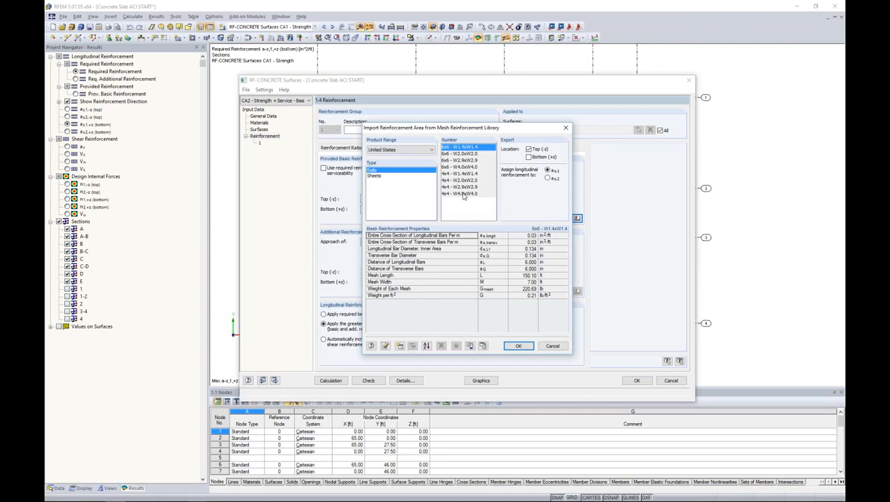
{"action": "left_click", "coordinate": [377, 176]}
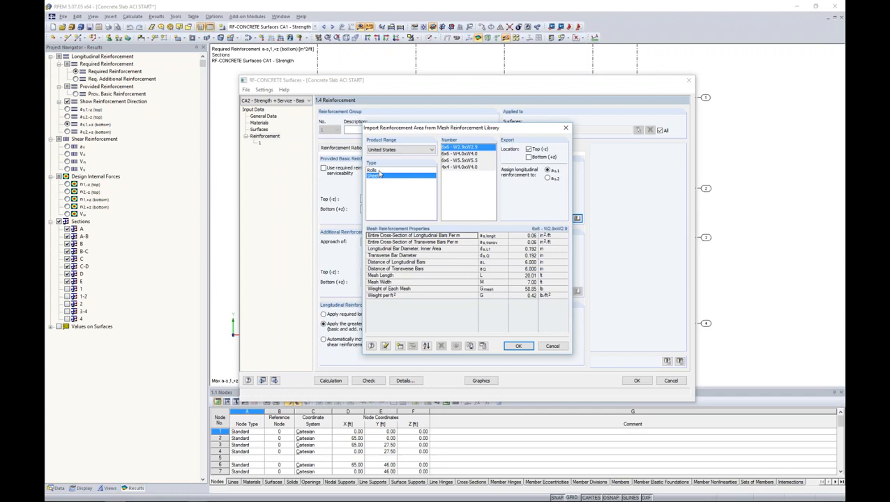
{"action": "left_click", "coordinate": [376, 170]}
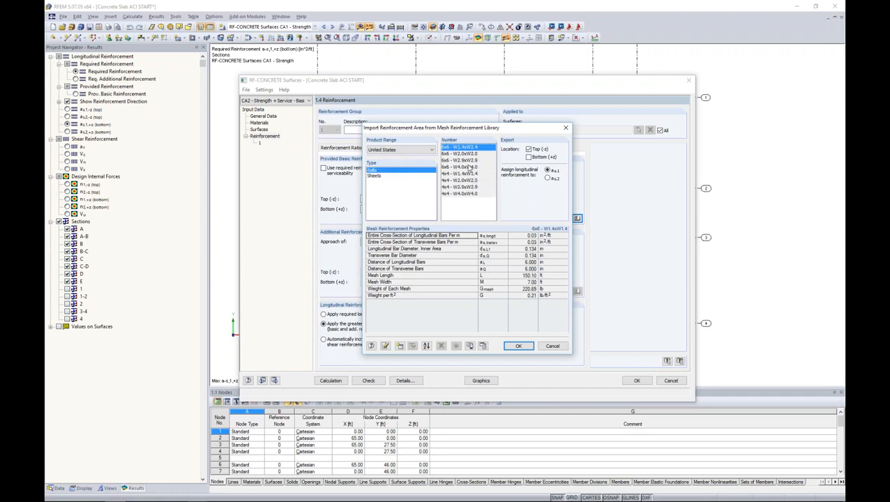
{"action": "left_click", "coordinate": [380, 177]}
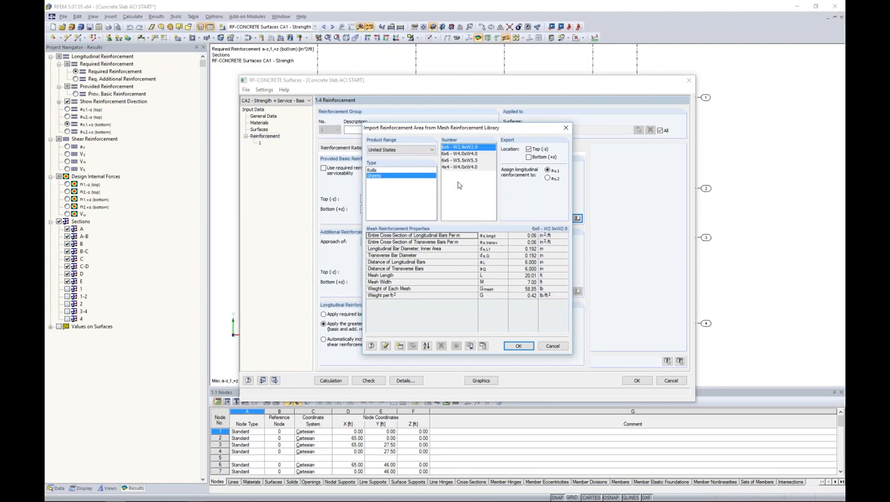
{"action": "left_click", "coordinate": [553, 346]}
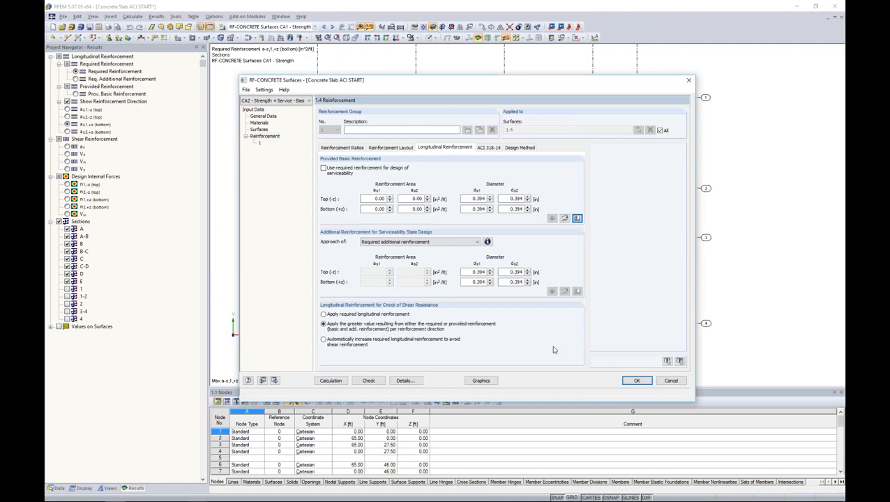
Import the provided basic reinforcement area of 0.53 in²/ft from 0.75 in diameter rebar for top and bottom in both directions.
{"action": "left_click", "coordinate": [565, 219]}
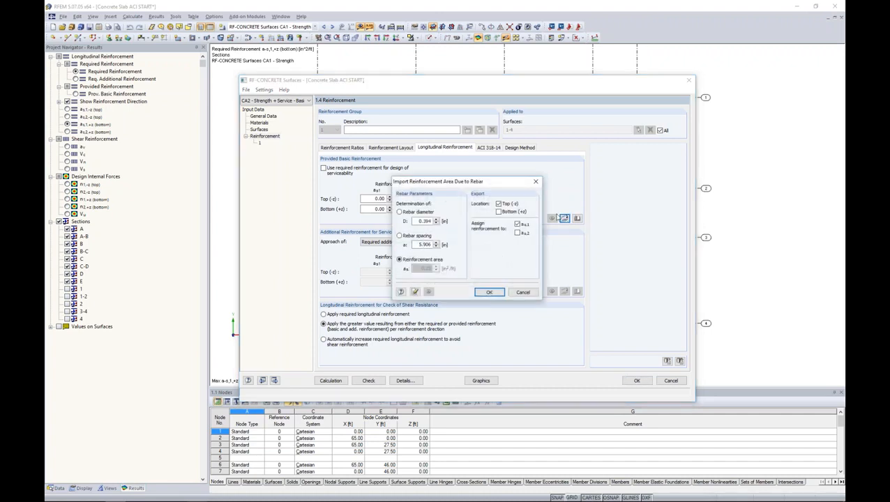
{"action": "left_click_drag", "start_coordinate": [498, 182], "coordinate": [583, 175]}
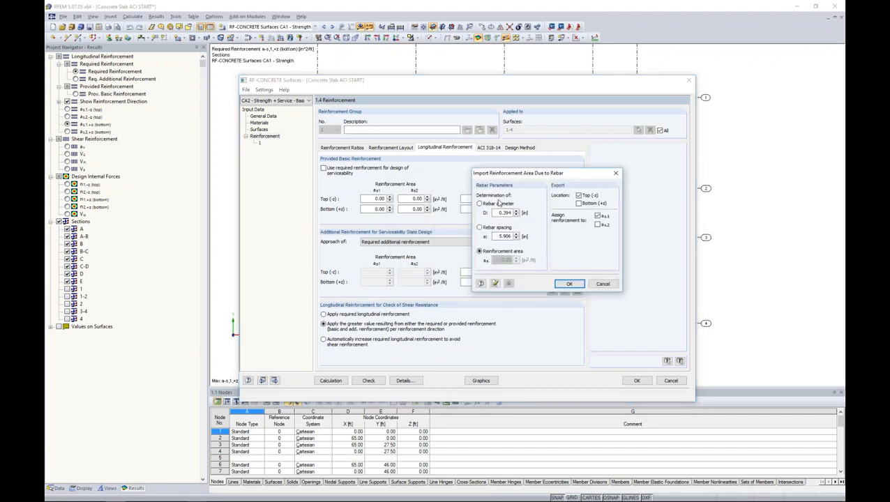
{"action": "left_click_drag", "start_coordinate": [495, 213], "coordinate": [539, 215]}
{"action": "type", "text": "0.75"}
{"action": "key", "text": "Tab"}
{"action": "type", "text": "1"}
{"action": "key", "text": "Tab"}
{"action": "left_click", "coordinate": [578, 204]}
{"action": "left_click", "coordinate": [598, 224]}
{"action": "left_click", "coordinate": [570, 284]}
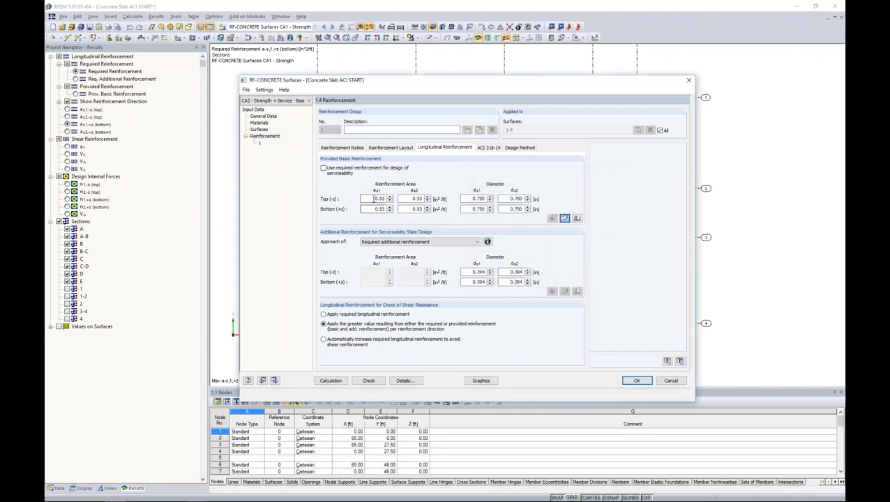
{"action": "key", "text": "Tab"}
{"action": "double_click", "coordinate": [417, 209]}
{"action": "double_click", "coordinate": [382, 209]}
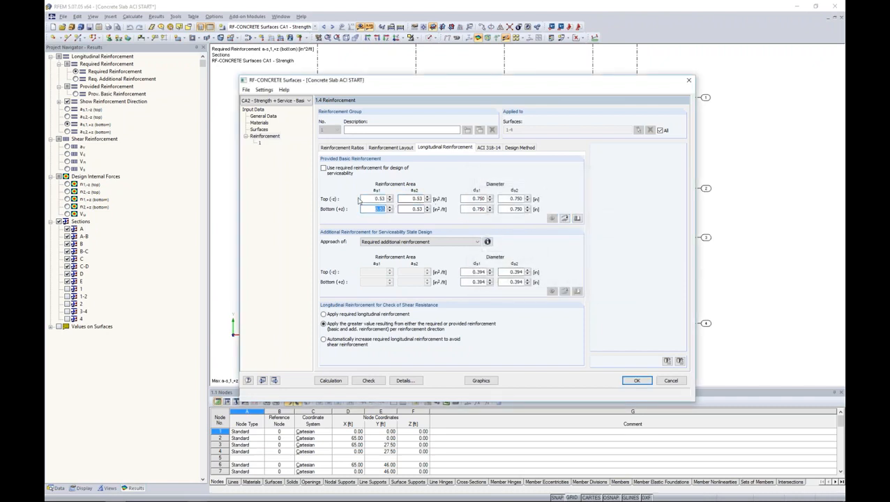
Review the approach options and the information diagrams for additional reinforcement in the serviceability state design.
{"action": "left_click", "coordinate": [478, 243]}
{"action": "left_click", "coordinate": [479, 244]}
{"action": "left_click", "coordinate": [487, 242]}
{"action": "left_click_drag", "start_coordinate": [434, 111], "coordinate": [535, 105]}
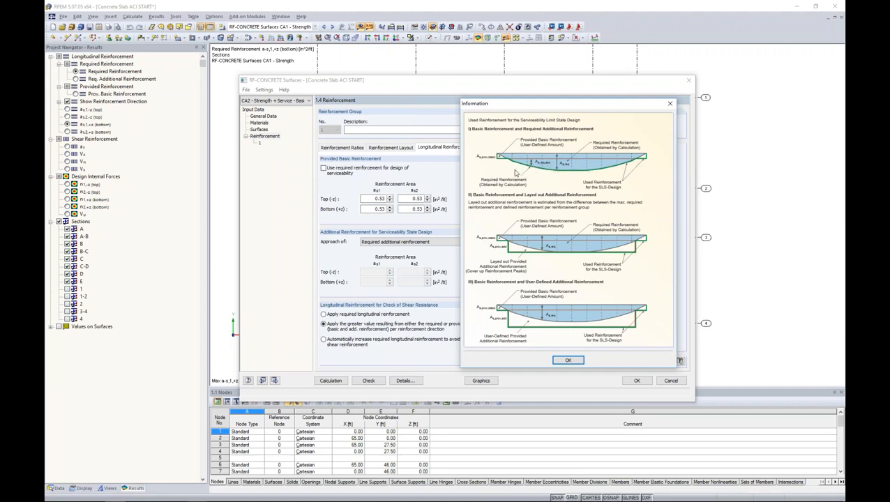
{"action": "left_click", "coordinate": [568, 361]}
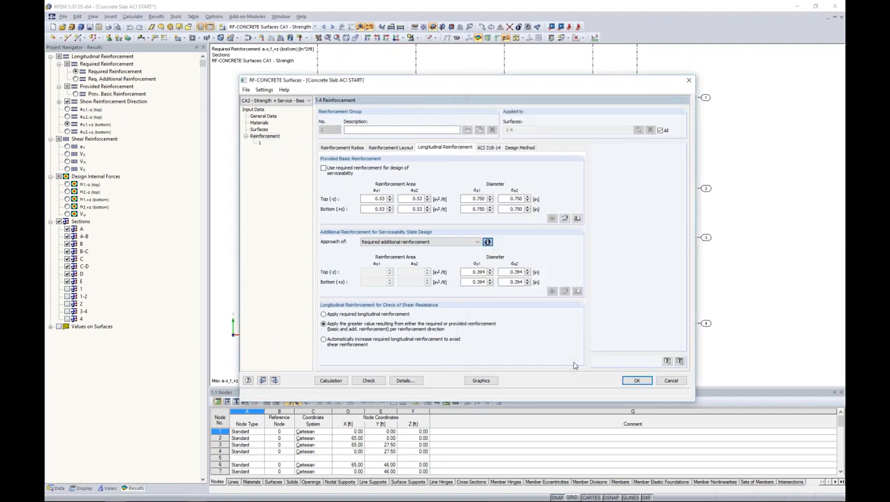
Check the ACI 318-14 reinforcement settings and run the calculation for design case CA2.
{"action": "left_click", "coordinate": [488, 148]}
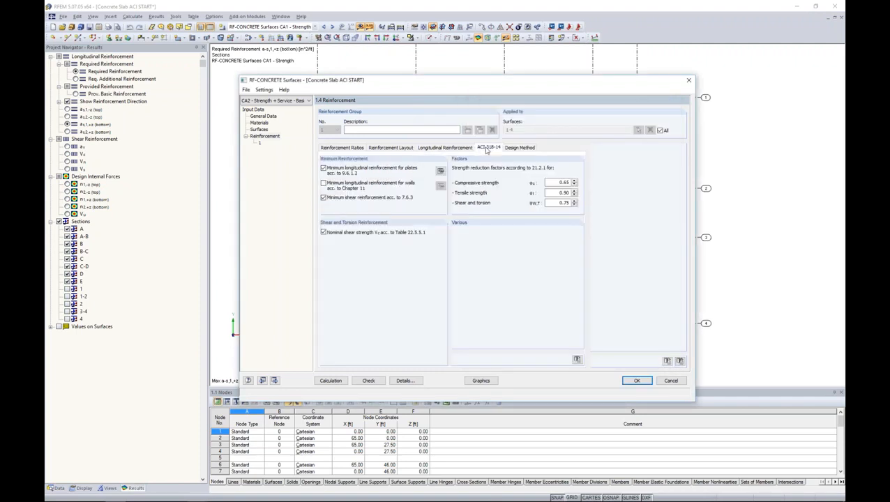
{"action": "left_click", "coordinate": [328, 381]}
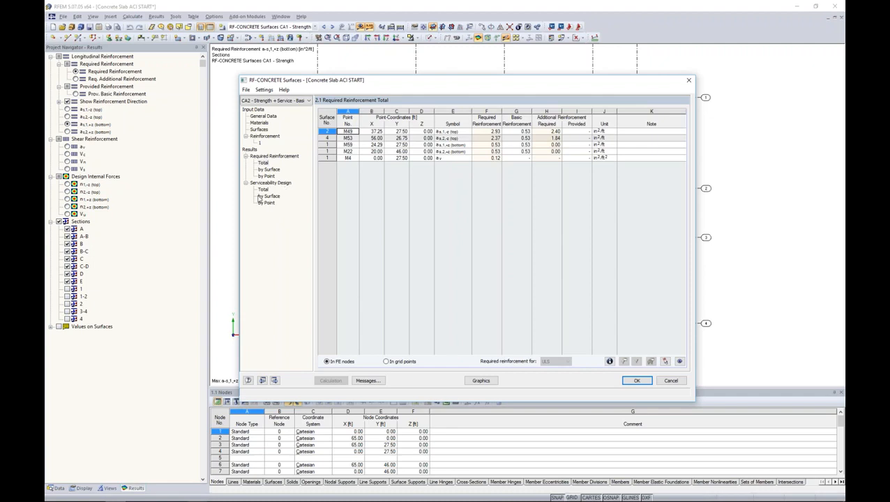
Examine the total serviceability design results for crack width, including the bottom-surface principal moments in the design details.
{"action": "left_click", "coordinate": [263, 190]}
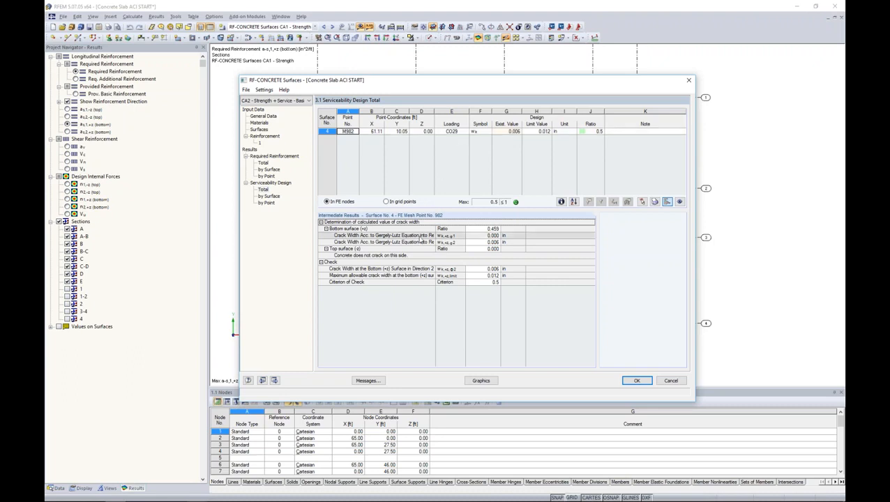
{"action": "left_click_drag", "start_coordinate": [436, 238], "coordinate": [462, 238]}
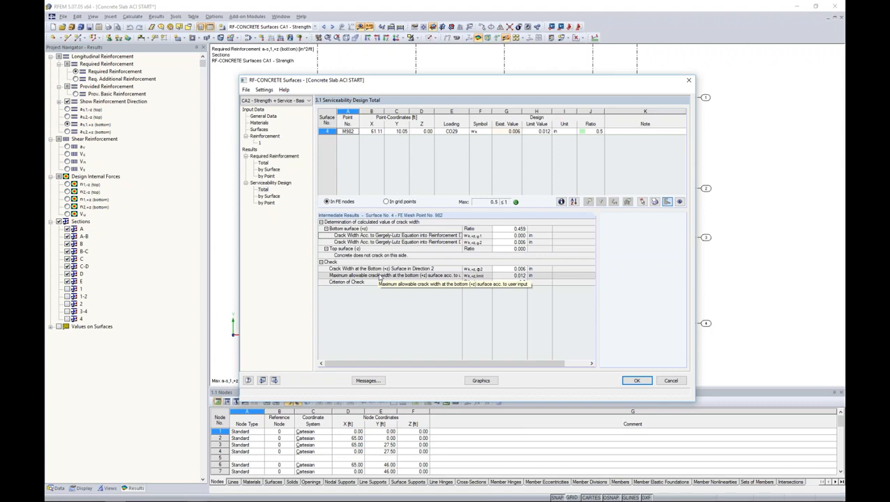
{"action": "left_click", "coordinate": [562, 202]}
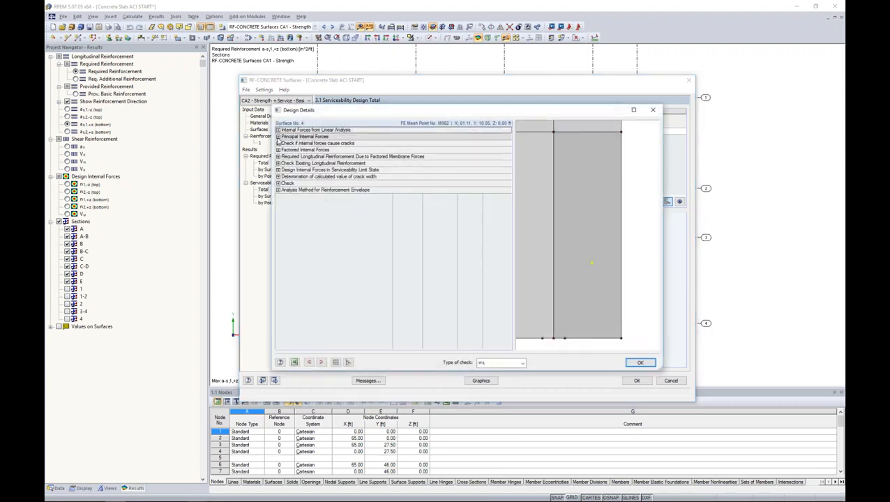
{"action": "left_click", "coordinate": [278, 136]}
{"action": "left_click", "coordinate": [283, 143]}
{"action": "left_click", "coordinate": [287, 150]}
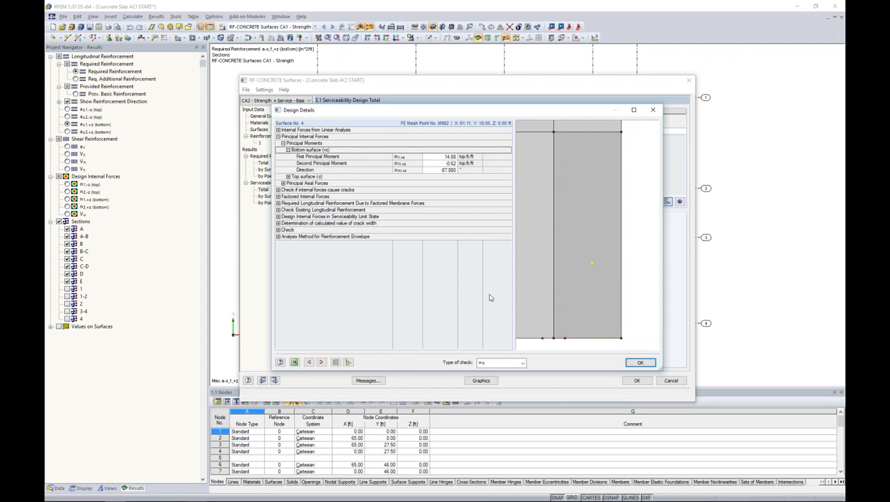
{"action": "left_click", "coordinate": [653, 110]}
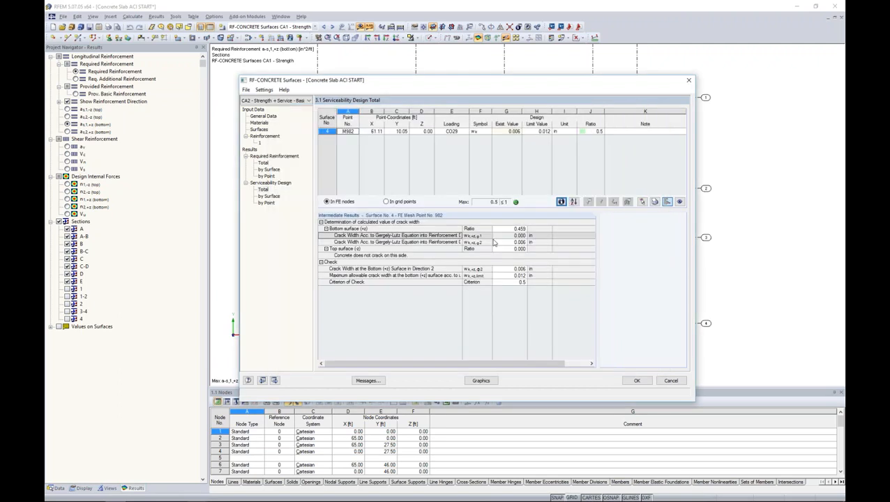
Review the serviceability design results by surface and by point, and return to the total results.
{"action": "left_click", "coordinate": [269, 197]}
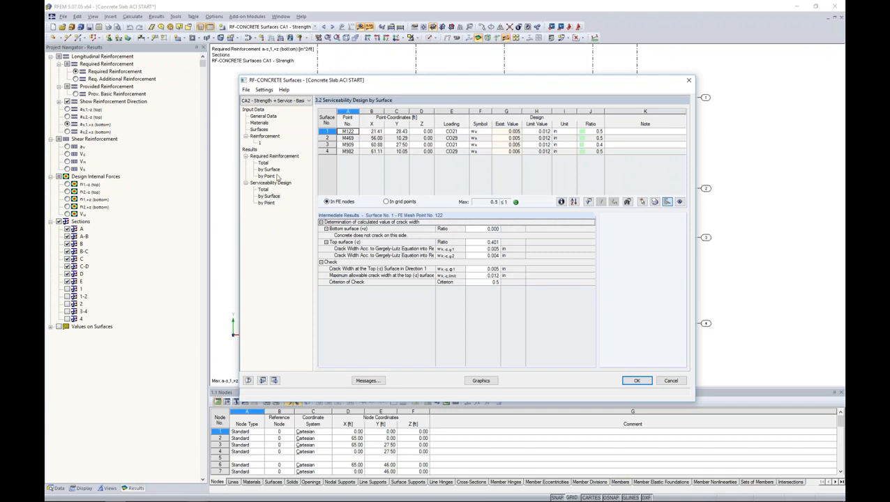
{"action": "left_click", "coordinate": [511, 152]}
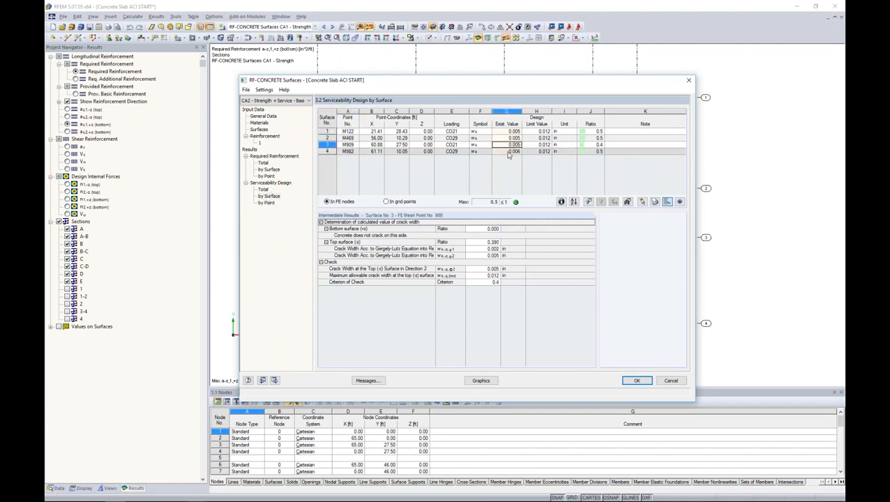
{"action": "left_click", "coordinate": [266, 202]}
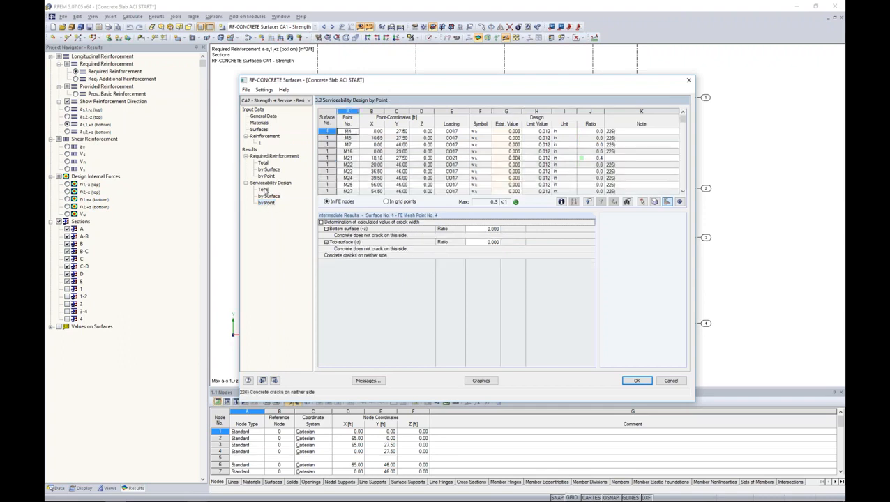
{"action": "left_click", "coordinate": [263, 190]}
Show the CA2 results graphically on the slab as isobands with the section diagrams hidden.
{"action": "left_click", "coordinate": [495, 382]}
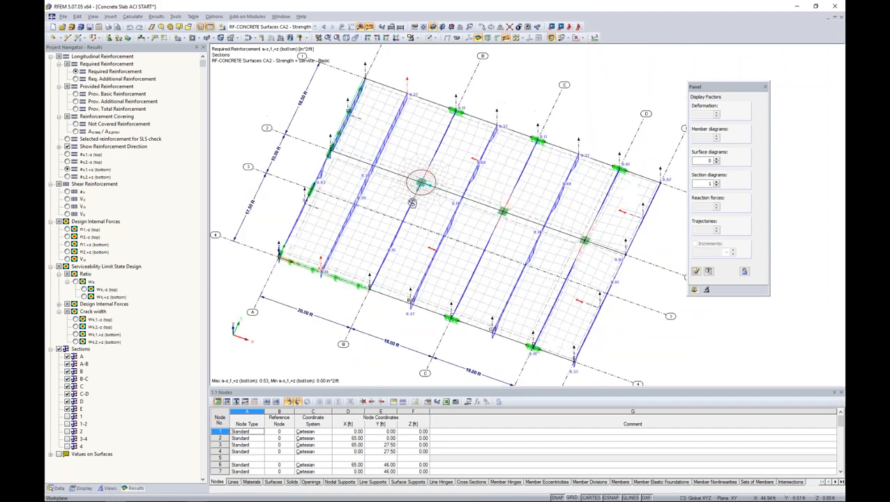
{"action": "left_click", "coordinate": [576, 38]}
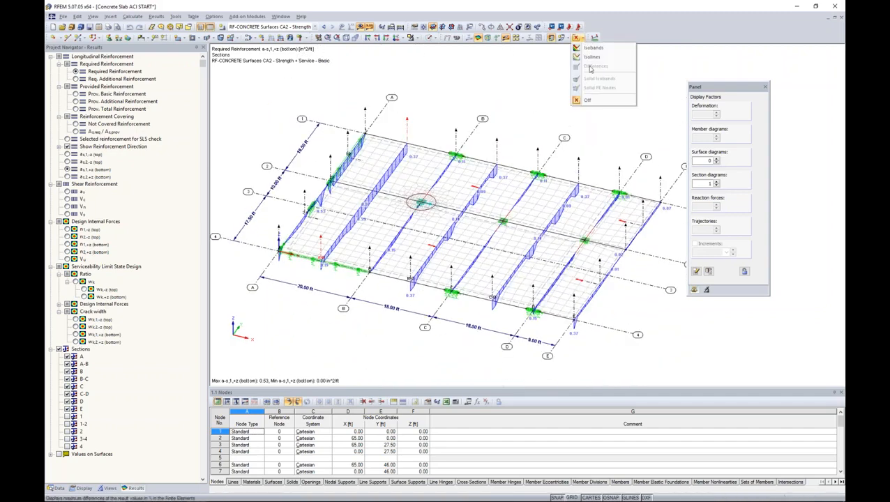
{"action": "left_click", "coordinate": [592, 47]}
{"action": "left_click", "coordinate": [505, 38]}
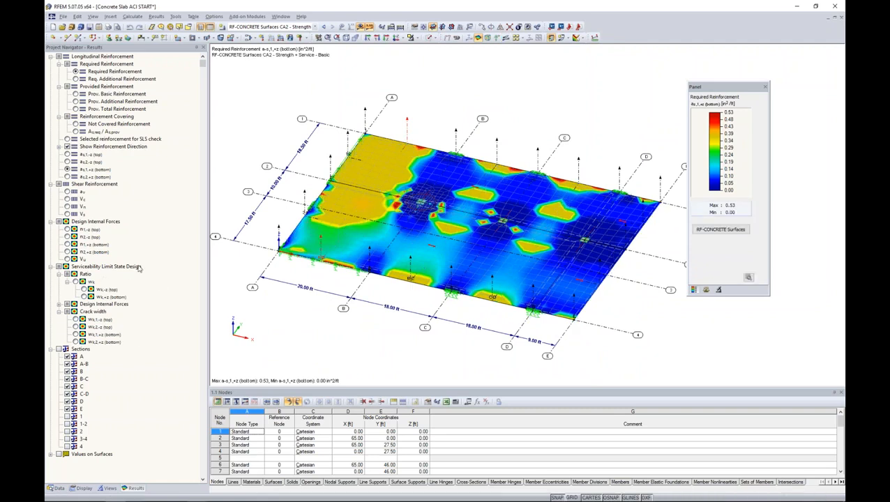
Examine the serviceability crack width ratio wk for the whole slab, its top surface and its bottom surface in plan view.
{"action": "left_click", "coordinate": [76, 282]}
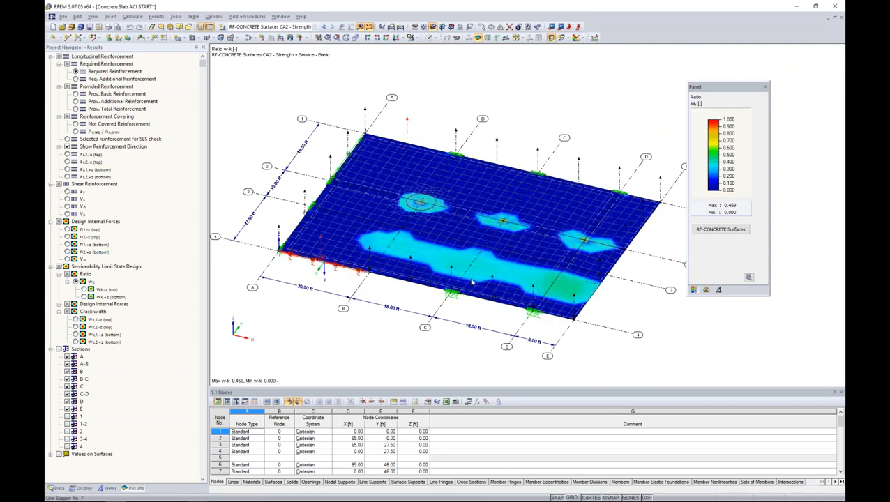
{"action": "scroll", "coordinate": [471, 266], "scroll_direction": "up", "scroll_amount": 1}
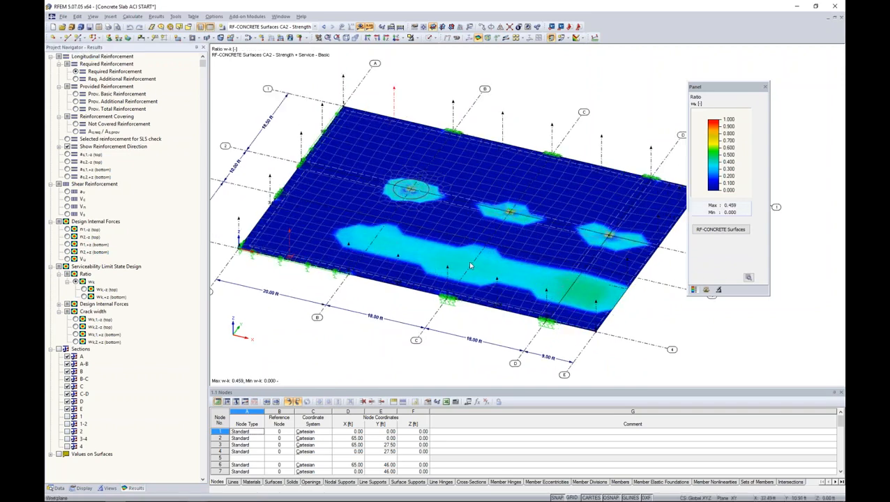
{"action": "left_click", "coordinate": [398, 37]}
{"action": "middle_click_drag", "start_coordinate": [524, 211], "coordinate": [416, 207]}
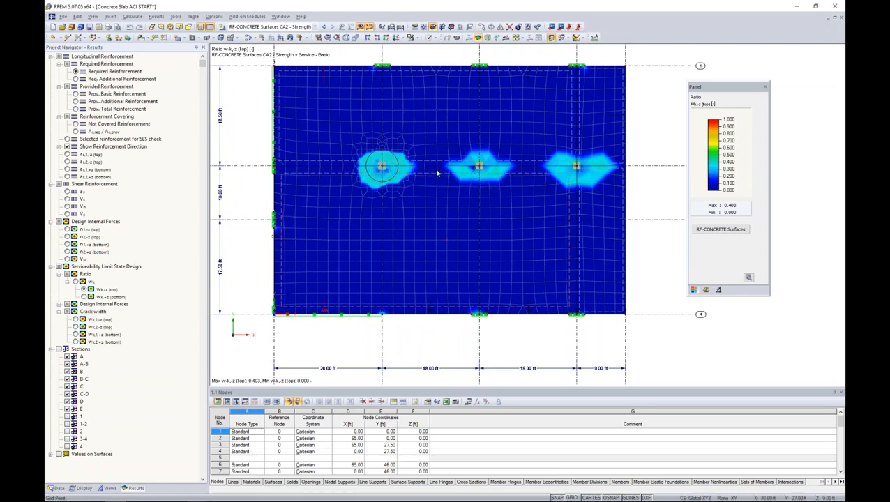
{"action": "left_click", "coordinate": [84, 297]}
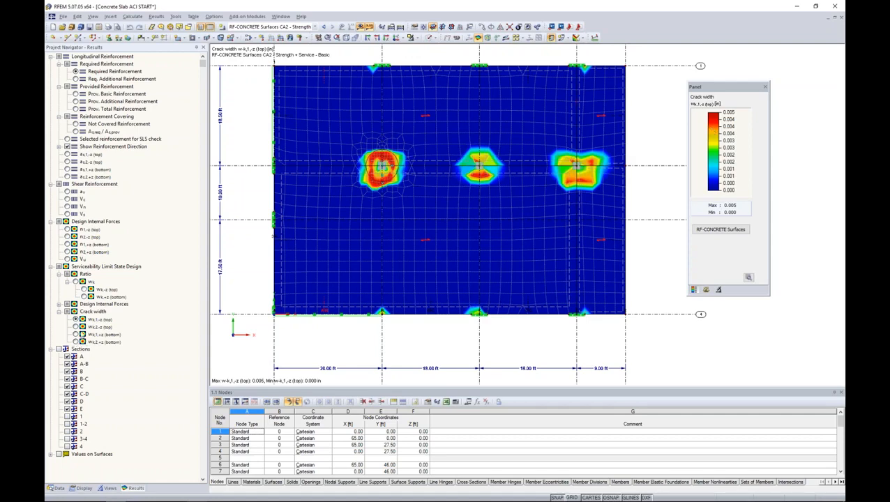
Examine the crack width results, showing wk,2,+z (bottom) as section diagrams with the isobands turned off.
{"action": "left_click", "coordinate": [75, 327]}
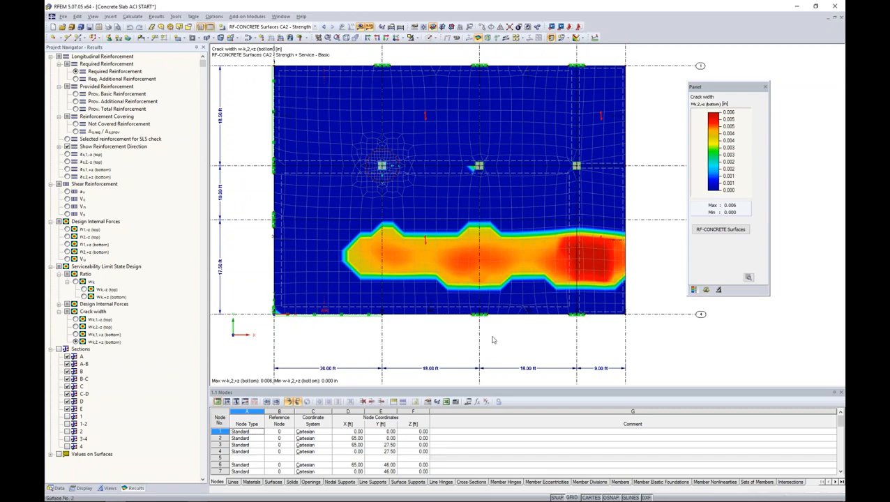
{"action": "middle_click_drag", "start_coordinate": [496, 341], "coordinate": [483, 63], "text": "ctrl"}
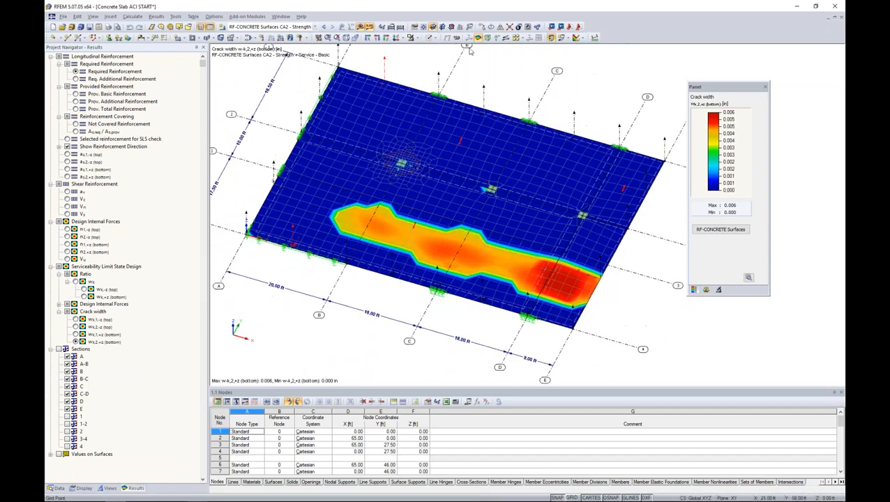
{"action": "left_click", "coordinate": [504, 39]}
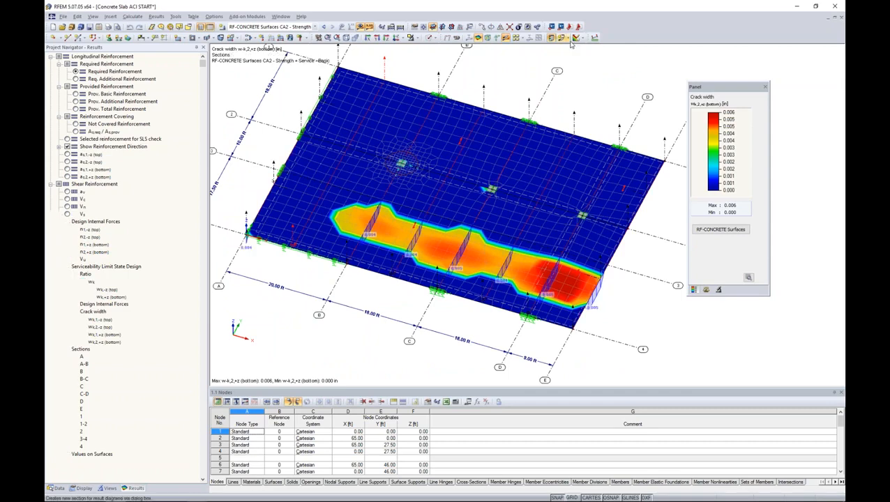
{"action": "left_click", "coordinate": [583, 40]}
{"action": "left_click", "coordinate": [585, 48]}
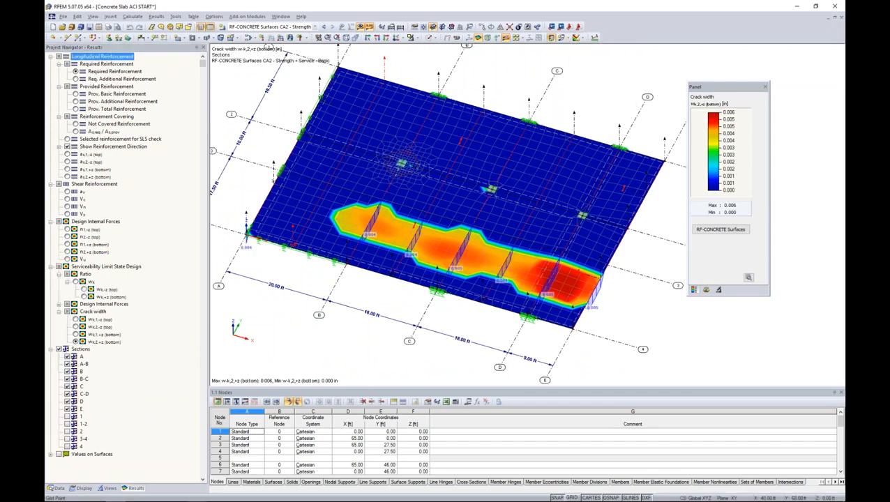
{"action": "left_click", "coordinate": [584, 40]}
{"action": "left_click", "coordinate": [587, 100]}
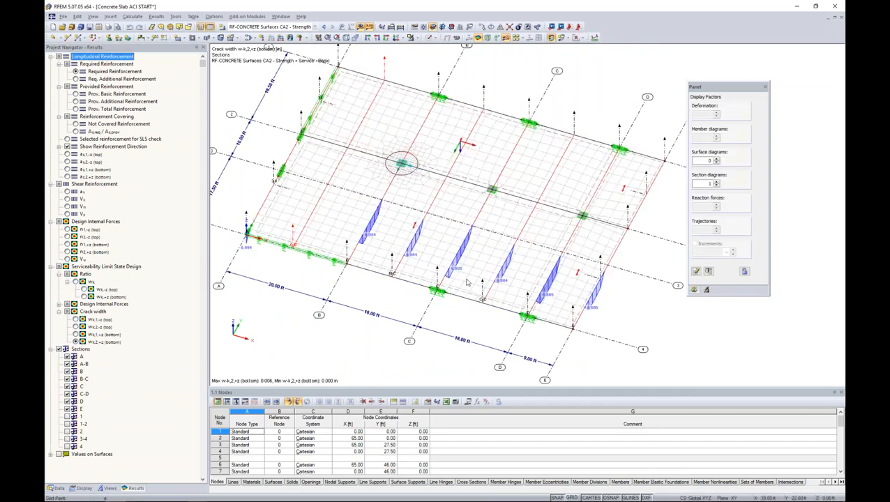
{"action": "middle_click_drag", "start_coordinate": [463, 346], "coordinate": [420, 279], "text": "ctrl"}
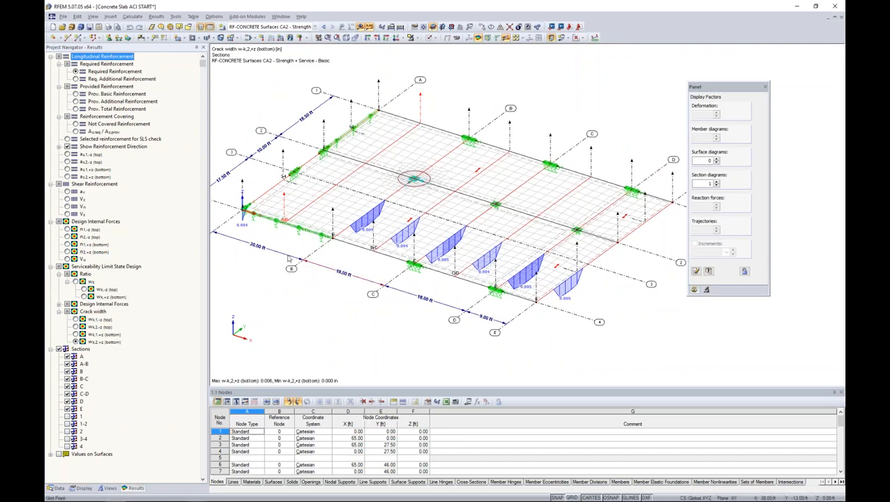
{"action": "middle_click_drag", "start_coordinate": [279, 254], "coordinate": [412, 330], "text": "ctrl"}
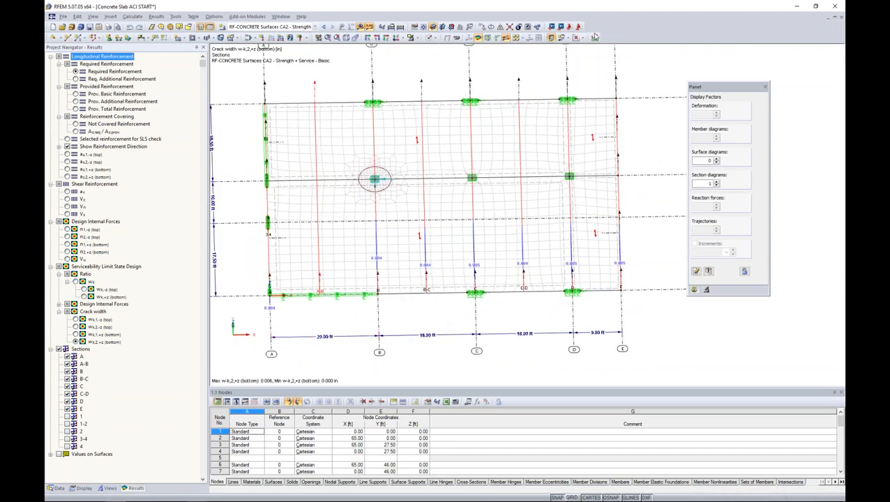
Show the bottom crack width wk,2,+z as isobands again without section diagrams, in plan view with the results panel clear of the slab.
{"action": "left_click", "coordinate": [585, 39]}
{"action": "left_click", "coordinate": [590, 46]}
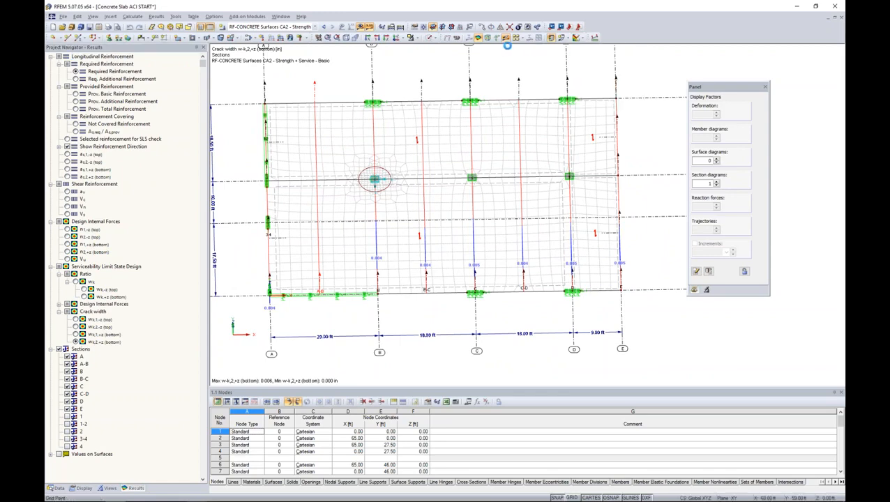
{"action": "left_click", "coordinate": [506, 38]}
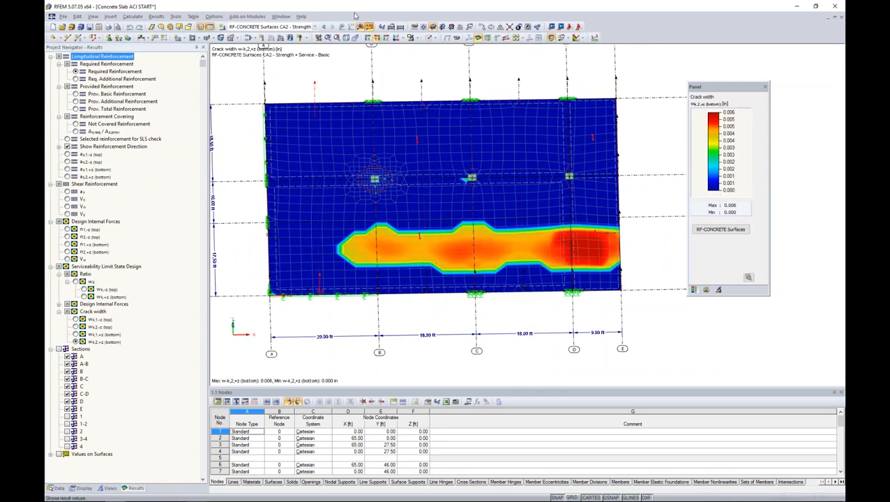
{"action": "left_click", "coordinate": [386, 38]}
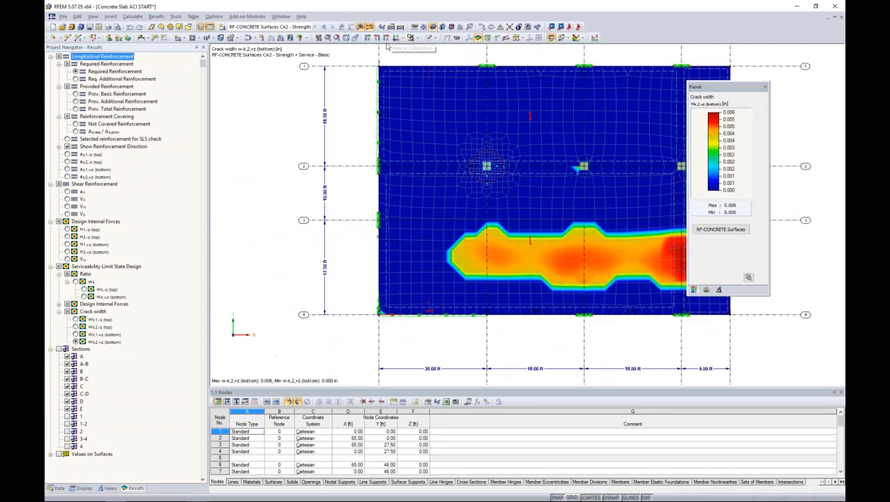
{"action": "middle_click_drag", "start_coordinate": [494, 153], "coordinate": [425, 148]}
{"action": "left_click_drag", "start_coordinate": [723, 90], "coordinate": [769, 86]}
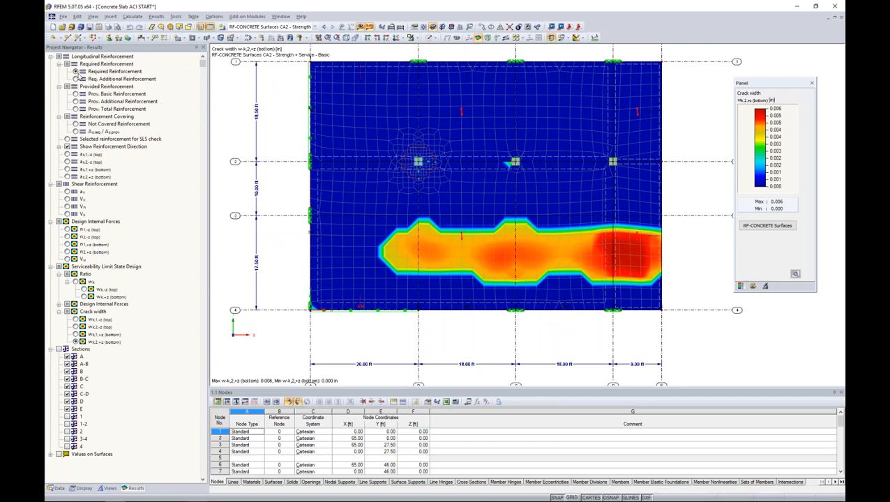
Display the longitudinal reinforcement results, showing the provided basic reinforcement as,1,-z (top).
{"action": "left_click", "coordinate": [75, 71]}
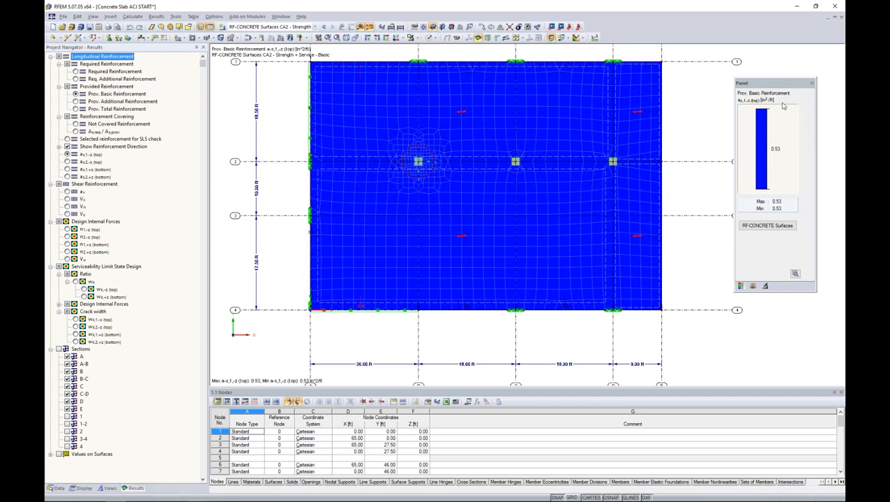
Examine the provided basic reinforcement in the remaining directions: as,2,-z (top), as,1,+z (bottom) and as,2,+z (bottom).
{"action": "left_click_drag", "start_coordinate": [780, 86], "coordinate": [753, 81]}
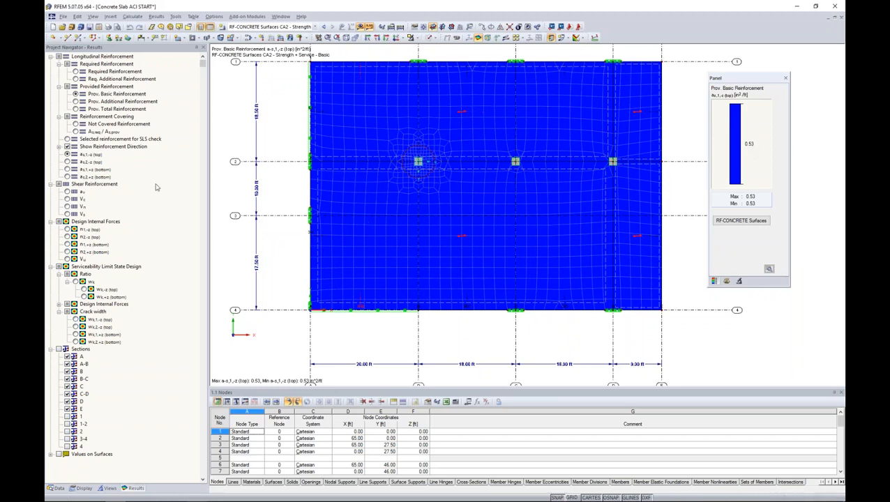
{"action": "left_click", "coordinate": [67, 162]}
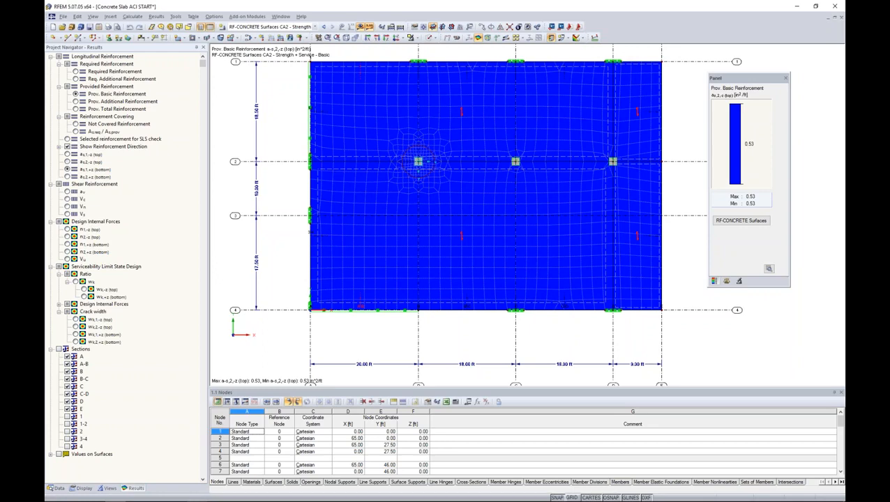
{"action": "left_click", "coordinate": [67, 170]}
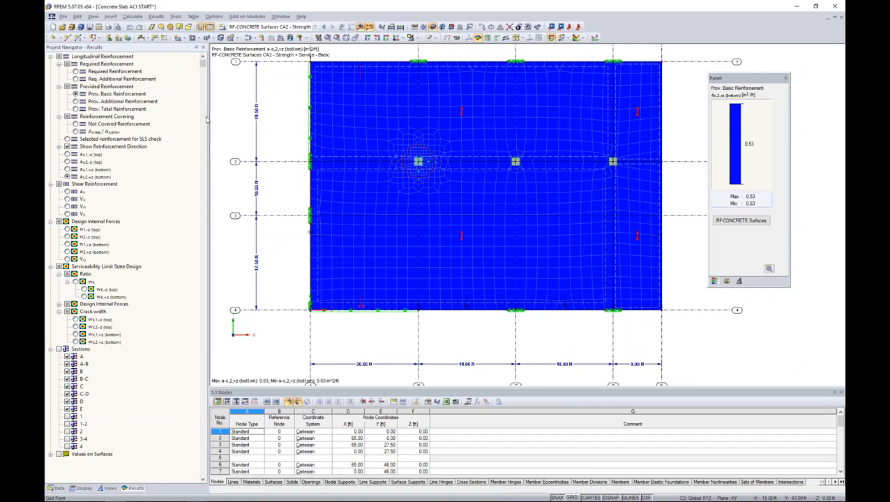
Examine the required-to-provided reinforcement ratio As,req / As,prov for the top and bottom layers in both directions.
{"action": "left_click", "coordinate": [75, 131]}
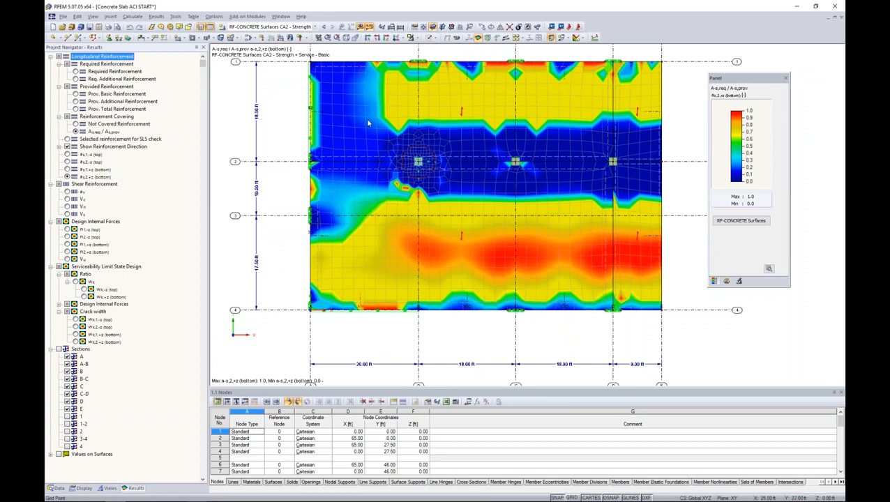
{"action": "left_click", "coordinate": [67, 154]}
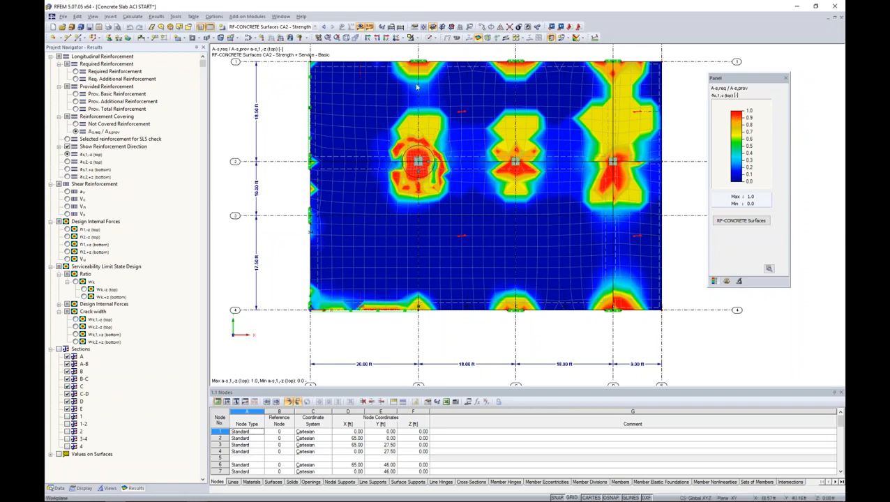
{"action": "left_click", "coordinate": [67, 161]}
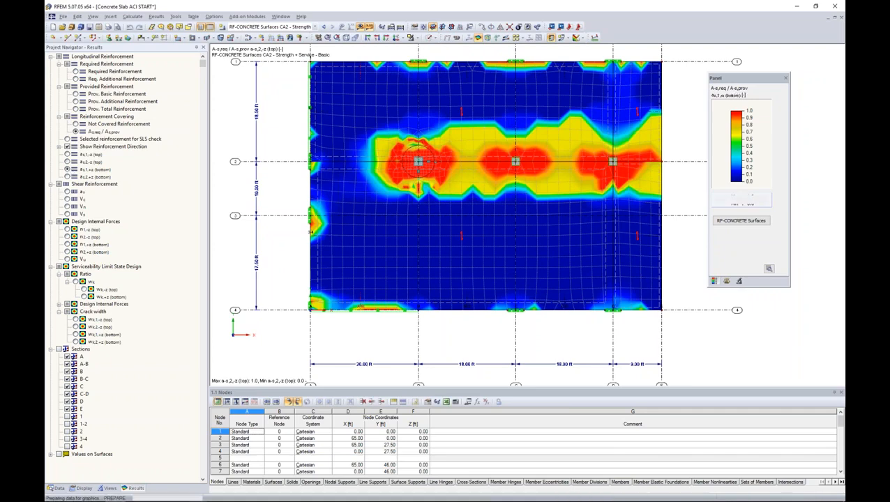
{"action": "left_click", "coordinate": [67, 176]}
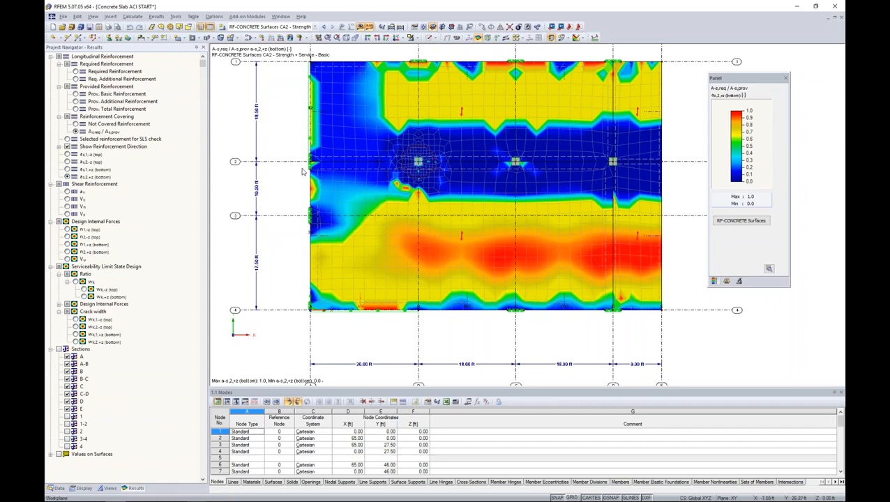
In the RF-CONCRETE Surfaces details of case CA2, set the provided additional reinforcement to manual definition of the reinforcement areas.
{"action": "left_click", "coordinate": [742, 221]}
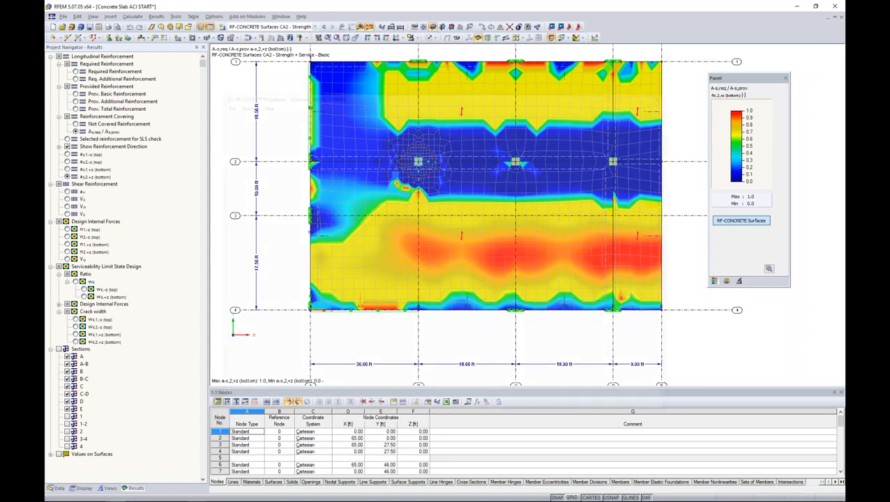
{"action": "left_click_drag", "start_coordinate": [530, 100], "coordinate": [532, 76]}
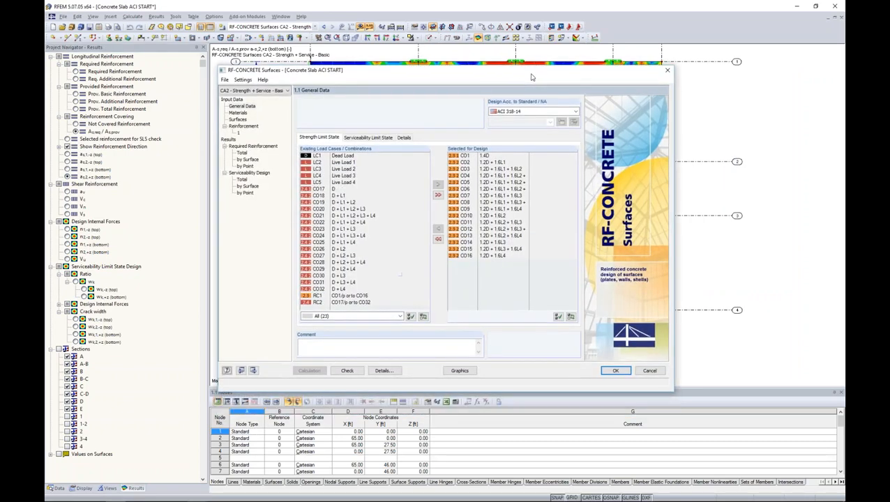
{"action": "left_click", "coordinate": [251, 126]}
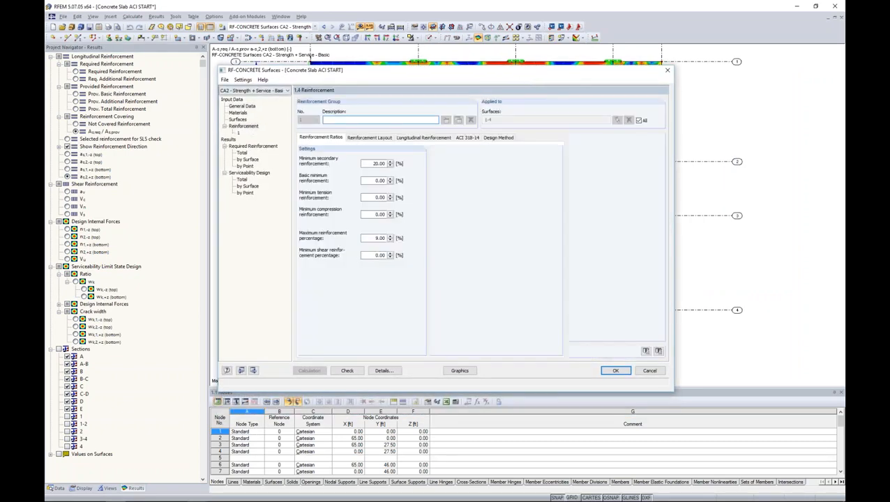
{"action": "left_click", "coordinate": [414, 139]}
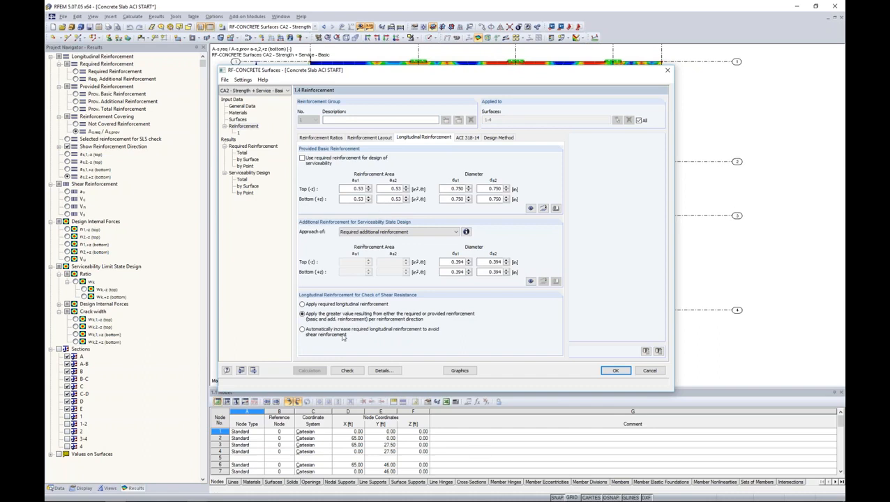
{"action": "left_click", "coordinate": [388, 371]}
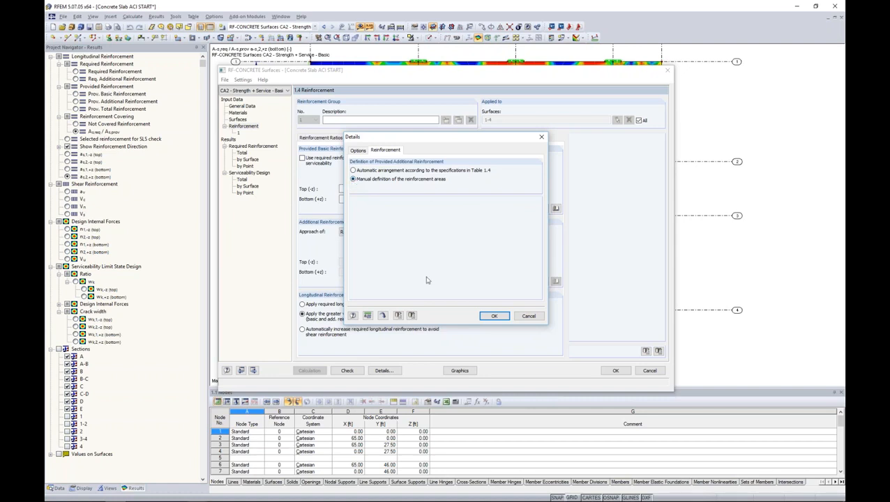
{"action": "left_click", "coordinate": [499, 318]}
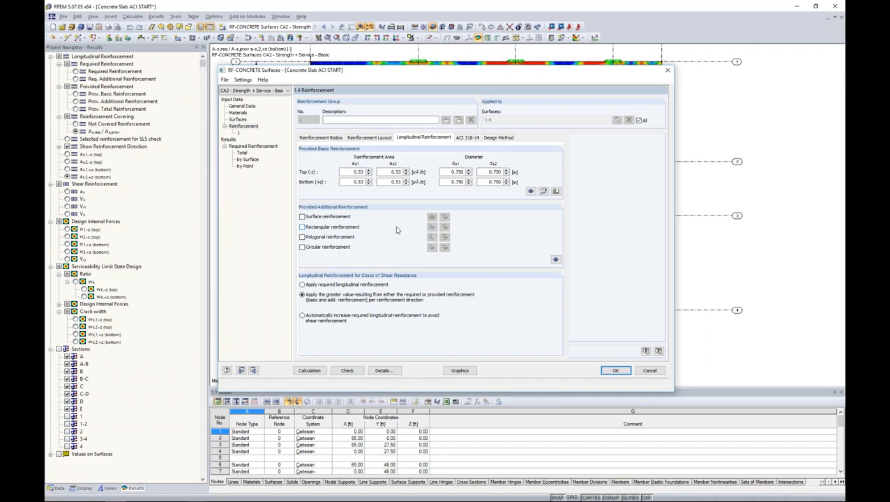
Set the provided basic reinforcement areas as1 and as2 to 0 for both the top and bottom layers.
{"action": "left_click", "coordinate": [357, 174]}
{"action": "key", "text": "Tab"}
{"action": "key", "text": "shift+Tab"}
{"action": "type", "text": "0"}
{"action": "key", "text": "Tab"}
{"action": "type", "text": "0"}
{"action": "key", "text": "Tab"}
{"action": "type", "text": "0"}
{"action": "key", "text": "Tab"}
{"action": "type", "text": "0"}
{"action": "left_click", "coordinate": [381, 172]}
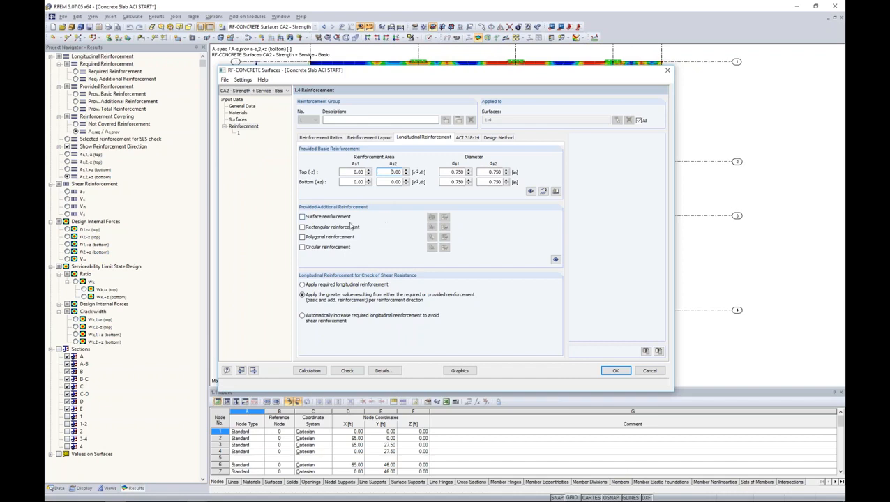
Enable rectangular reinforcement as provided additional reinforcement and start a new free rectangular reinforcement.
{"action": "left_click", "coordinate": [303, 228]}
{"action": "left_click", "coordinate": [354, 172]}
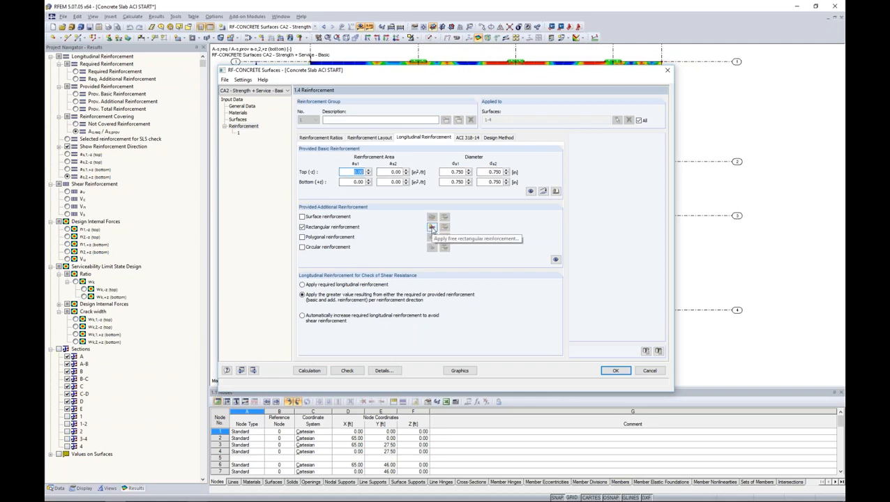
{"action": "left_click", "coordinate": [432, 229]}
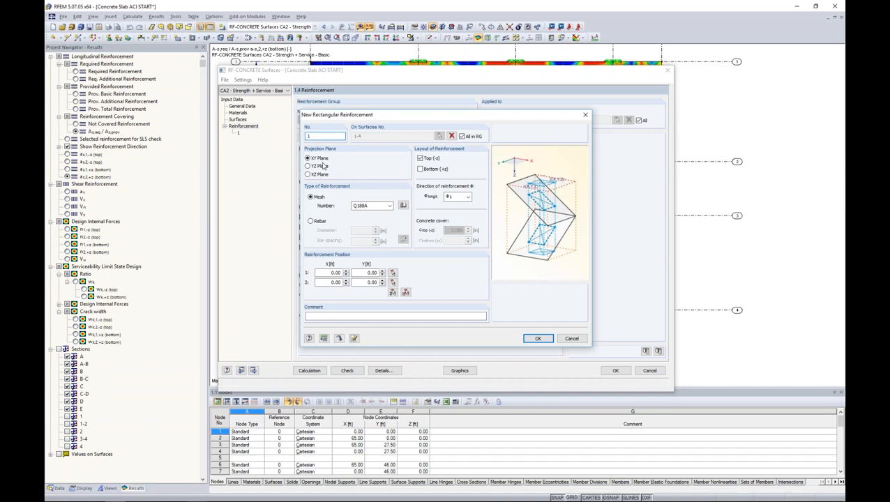
Browse the United States product range in the mesh reinforcement library without importing a mesh.
{"action": "left_click", "coordinate": [403, 205]}
{"action": "left_click", "coordinate": [386, 141]}
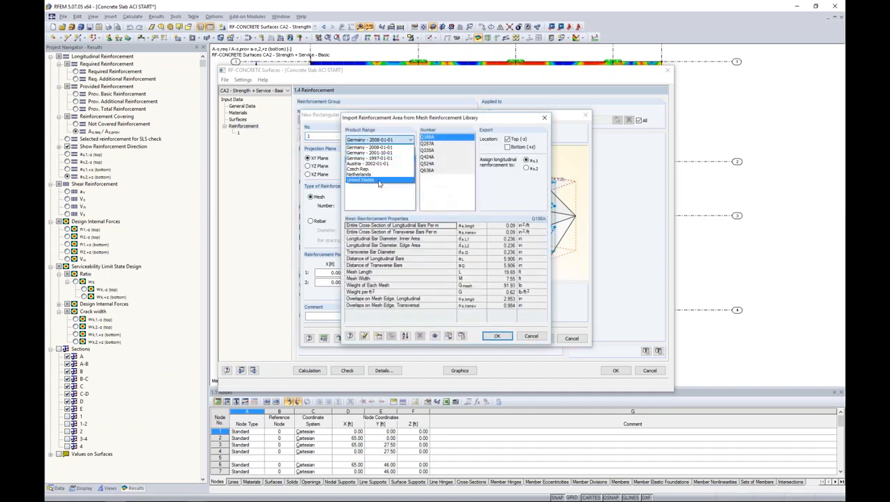
{"action": "left_click", "coordinate": [380, 179]}
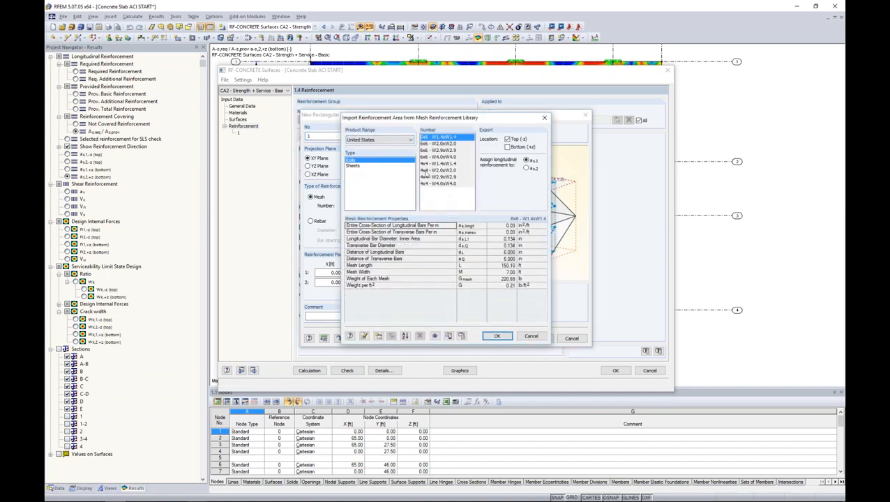
{"action": "left_click", "coordinate": [531, 336]}
Define the reinforcement as rebar with 0.75 in diameter and 10 in spacing, laid out at both top and bottom.
{"action": "left_click", "coordinate": [310, 222]}
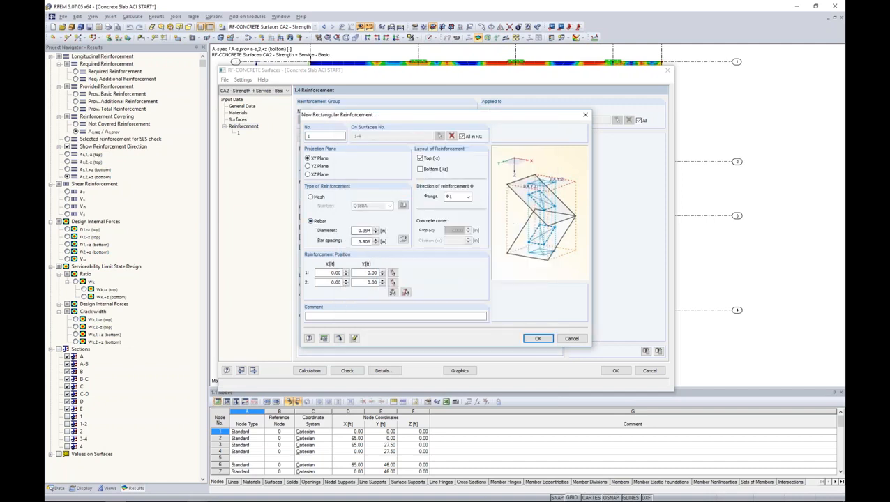
{"action": "left_click_drag", "start_coordinate": [353, 230], "coordinate": [380, 232]}
{"action": "type", "text": "0.75"}
{"action": "key", "text": "Tab"}
{"action": "type", "text": "10"}
{"action": "key", "text": "Tab"}
{"action": "left_click", "coordinate": [421, 169]}
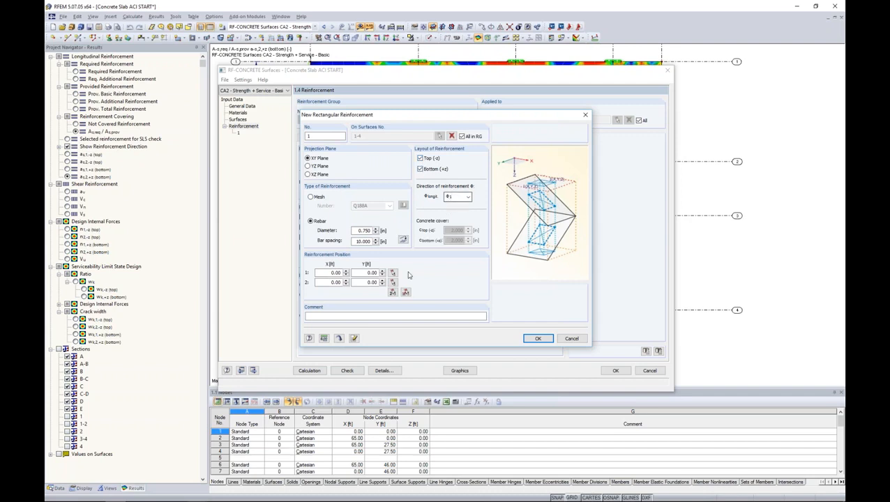
Place the φ1 rectangular reinforcement over the entire slab, from (0, 0) to (65, 46) ft, and accept it.
{"action": "left_click", "coordinate": [392, 291]}
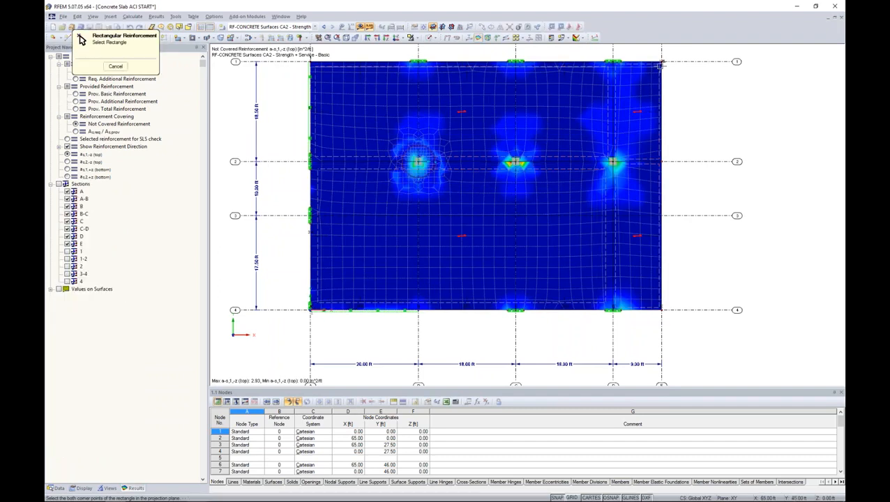
{"action": "left_click", "coordinate": [662, 61]}
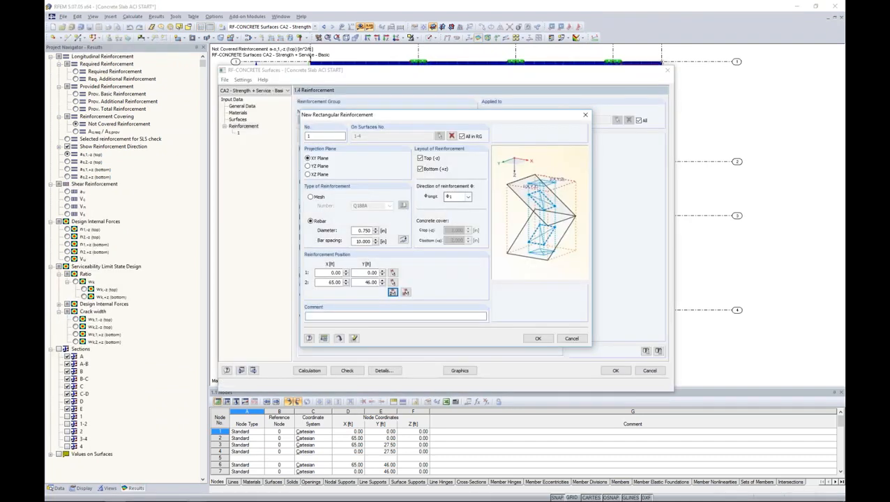
{"action": "left_click", "coordinate": [538, 339]}
Review the table of defined rectangular reinforcements for direction φ1.
{"action": "left_click", "coordinate": [445, 228]}
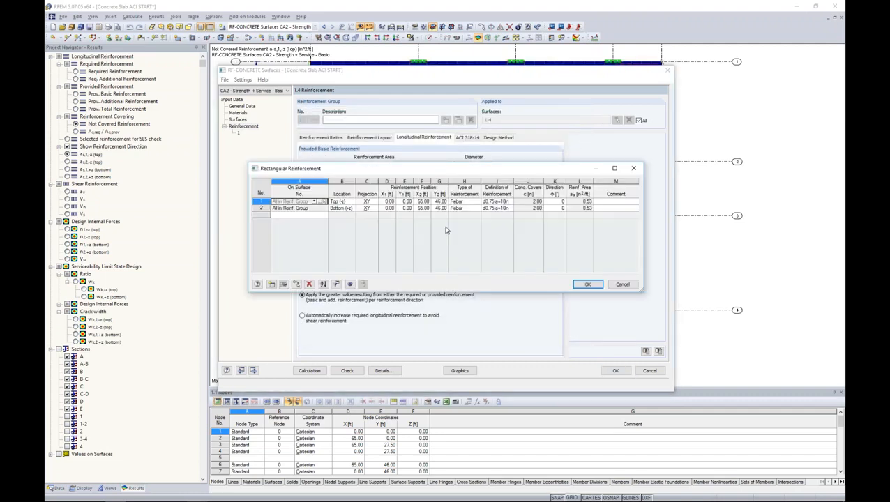
{"action": "left_click_drag", "start_coordinate": [435, 167], "coordinate": [438, 180]}
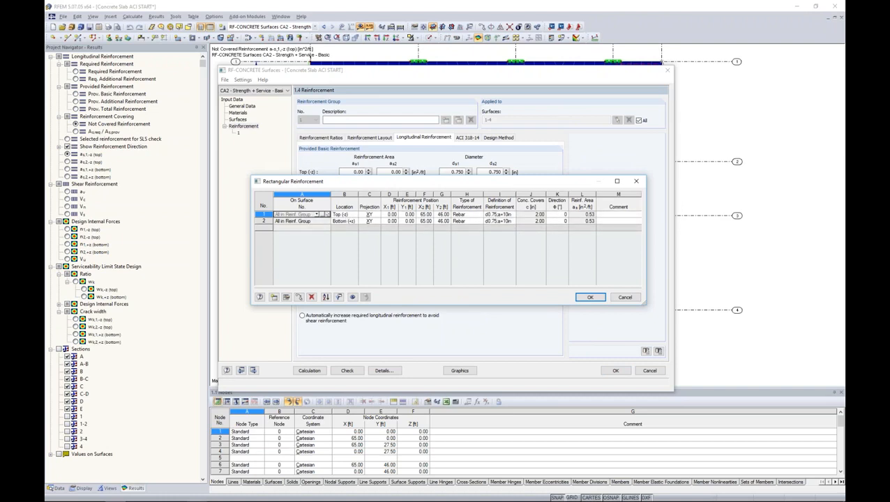
{"action": "left_click", "coordinate": [589, 297]}
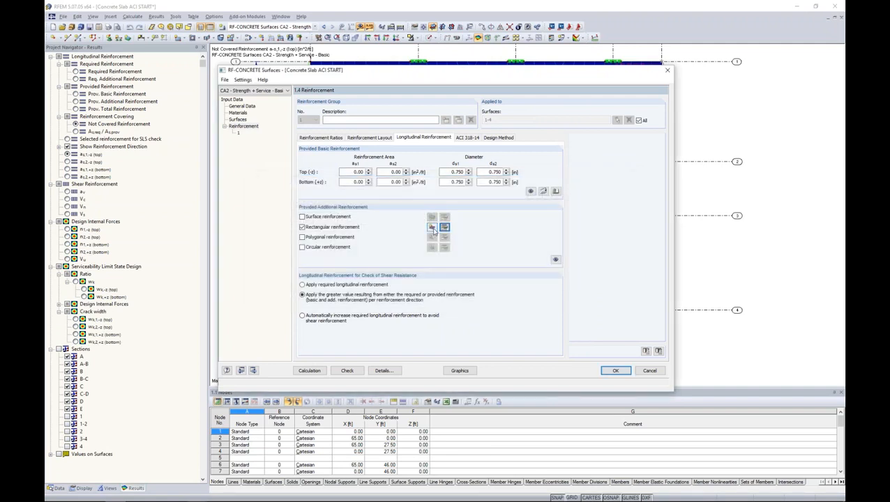
Add the same 0.75 in rebar at 10 in spacing over the entire slab, top and bottom, in direction φ2.
{"action": "left_click", "coordinate": [432, 228]}
{"action": "left_click", "coordinate": [462, 197]}
{"action": "left_click", "coordinate": [457, 211]}
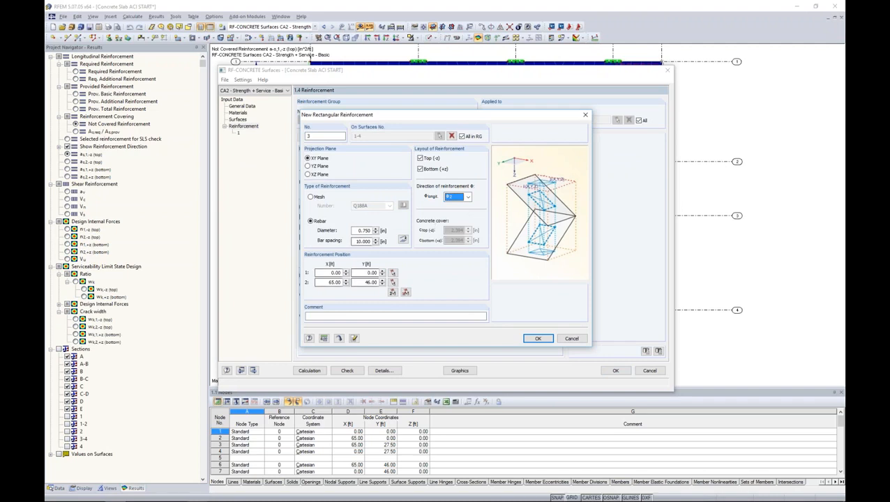
{"action": "left_click", "coordinate": [534, 339]}
Check the rectangular reinforcement table for both directions and preview the provided additional reinforcement on the slab with its color scale.
{"action": "left_click", "coordinate": [444, 227]}
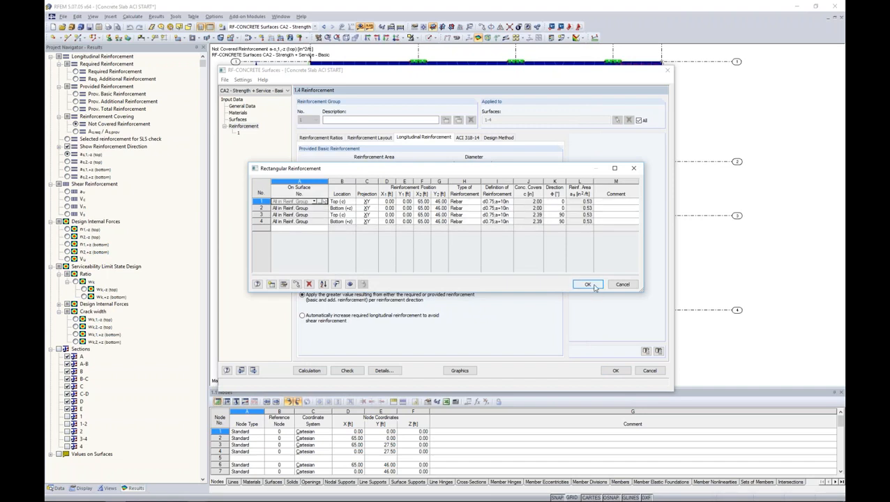
{"action": "left_click", "coordinate": [350, 284]}
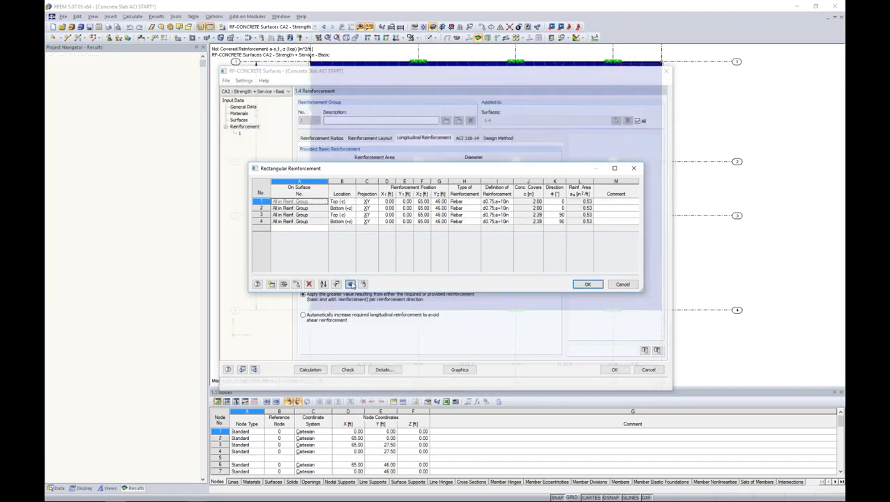
{"action": "left_click_drag", "start_coordinate": [447, 169], "coordinate": [442, 302]}
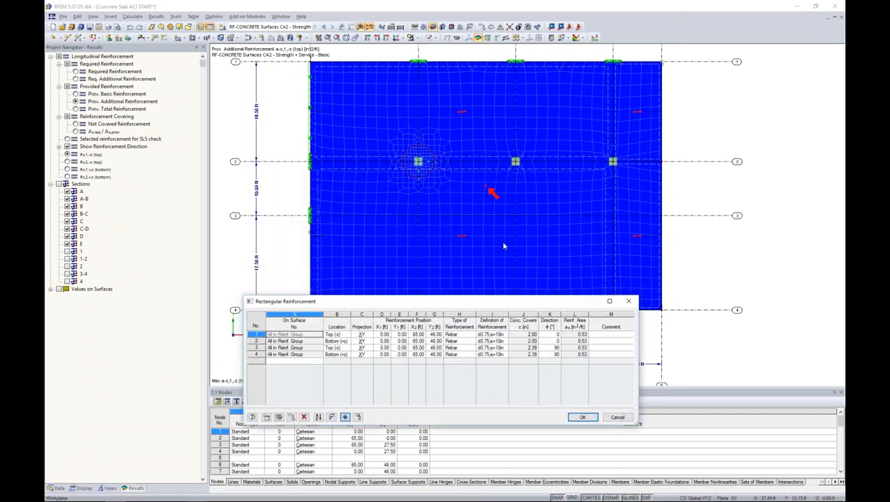
{"action": "left_click", "coordinate": [552, 38]}
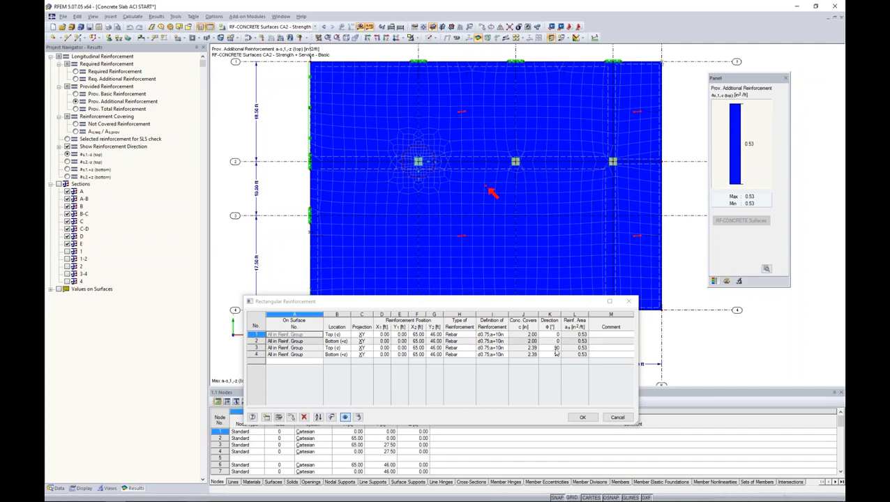
{"action": "left_click", "coordinate": [582, 418]}
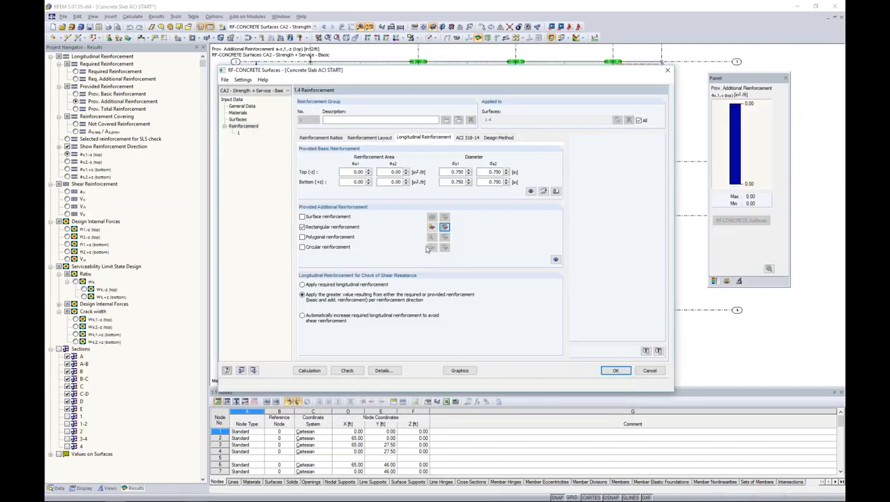
Define a new rectangular rebar reinforcement in direction φ1, top and bottom, with 1.0 in diameter and 8 in spacing.
{"action": "left_click", "coordinate": [432, 228]}
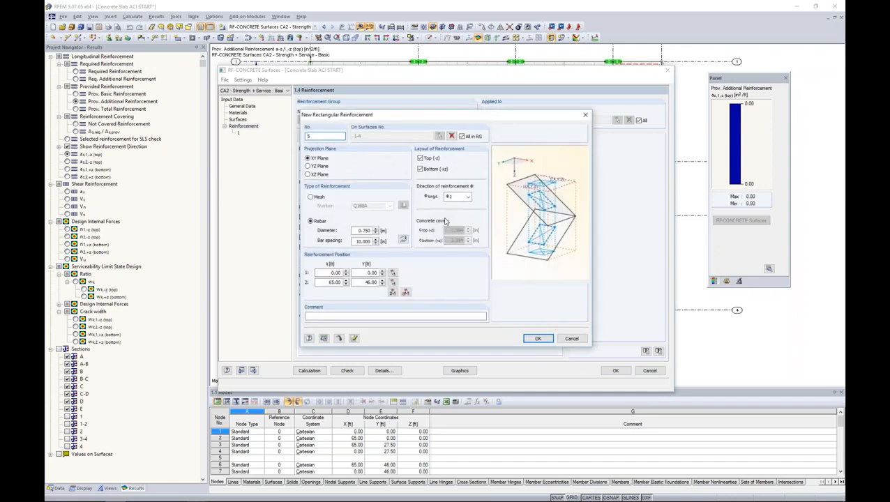
{"action": "left_click", "coordinate": [455, 197]}
{"action": "left_click", "coordinate": [453, 208]}
{"action": "left_click_drag", "start_coordinate": [354, 231], "coordinate": [395, 232]}
{"action": "type", "text": "1.0"}
{"action": "key", "text": "Tab"}
{"action": "type", "text": "8"}
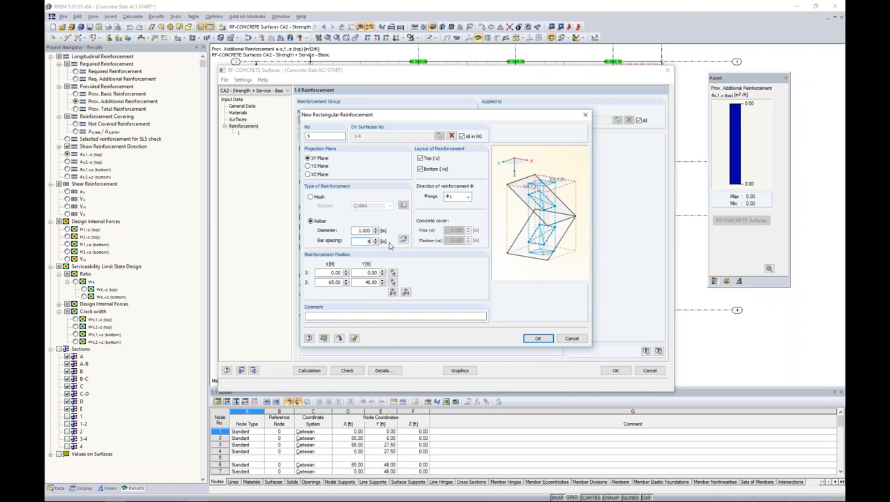
Place the φ1 reinforcement rectangle around the first column on grid line 2, from X 12, Y 36 ft to X 28, Y 19 ft, and check its table entries.
{"action": "left_click", "coordinate": [406, 293]}
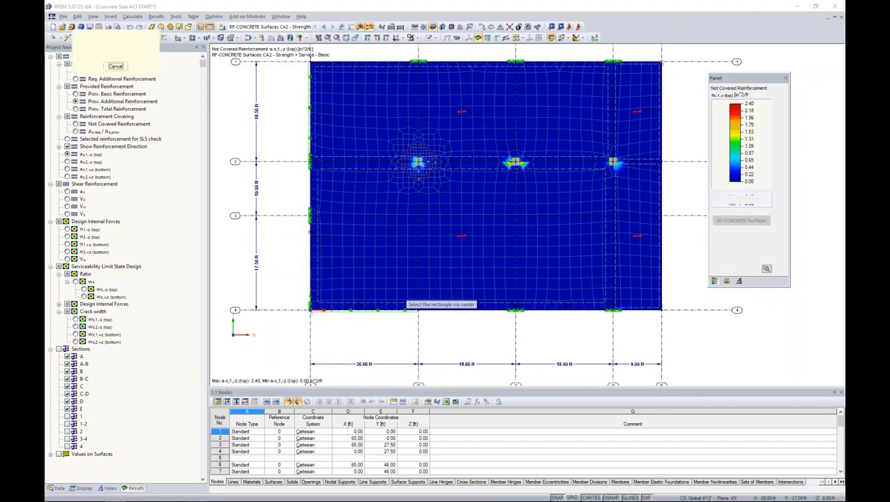
{"action": "left_click", "coordinate": [419, 162]}
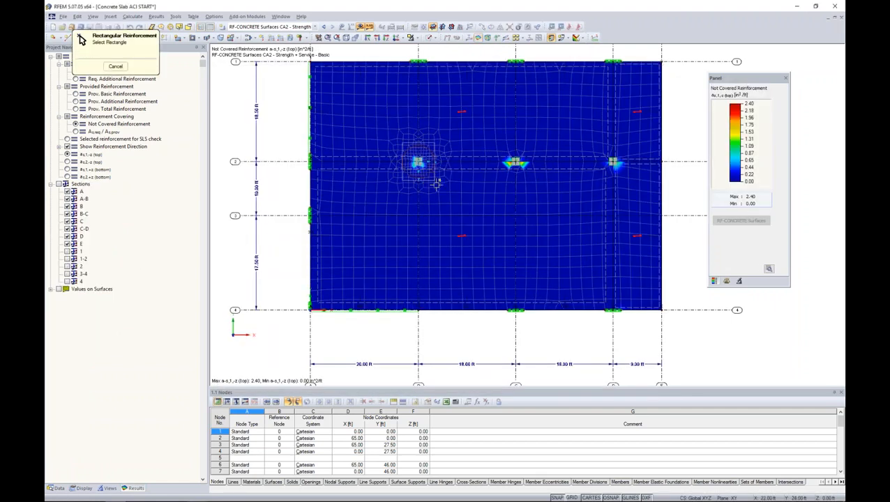
{"action": "left_click", "coordinate": [463, 209]}
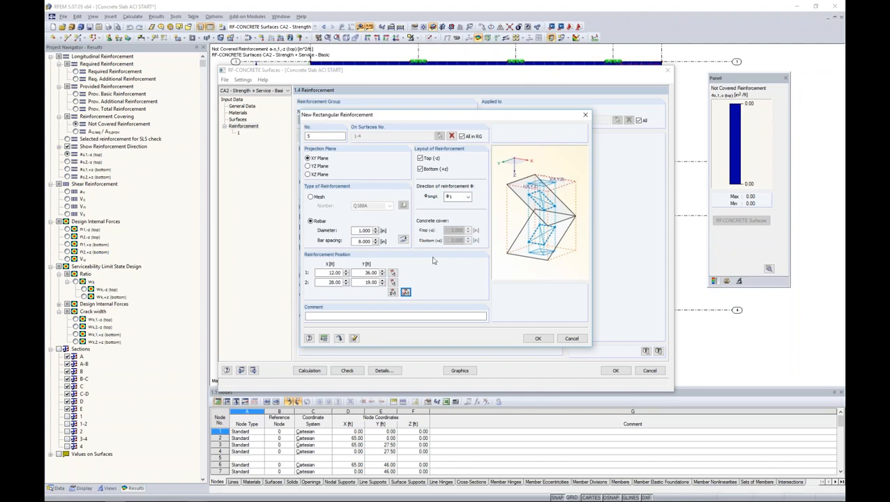
{"action": "left_click", "coordinate": [538, 339]}
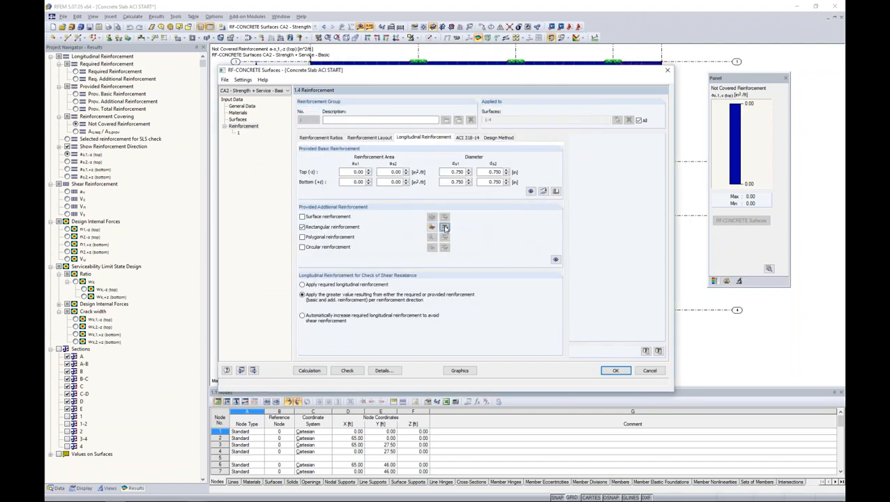
{"action": "left_click", "coordinate": [445, 227]}
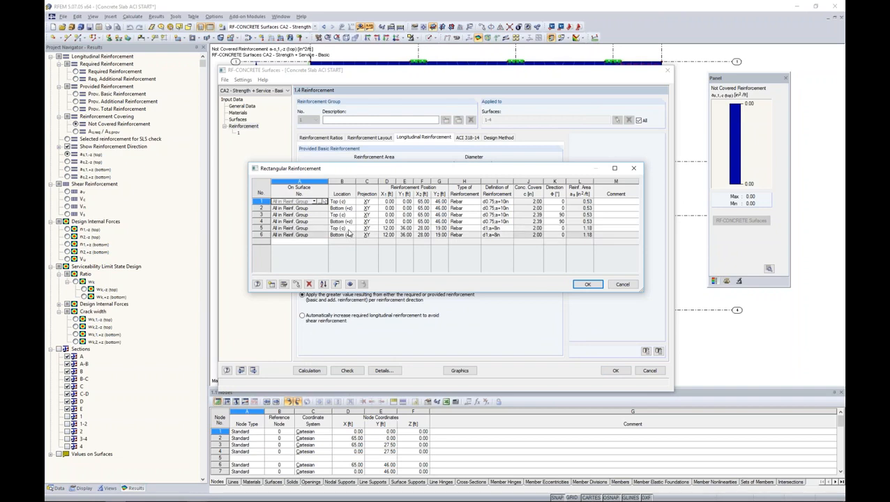
{"action": "left_click", "coordinate": [587, 284]}
Add the same 1.0 in rebar at 8 in spacing over the first column's rectangle, top and bottom, in direction φ2.
{"action": "left_click", "coordinate": [433, 227]}
{"action": "left_click", "coordinate": [460, 197]}
{"action": "left_click", "coordinate": [457, 212]}
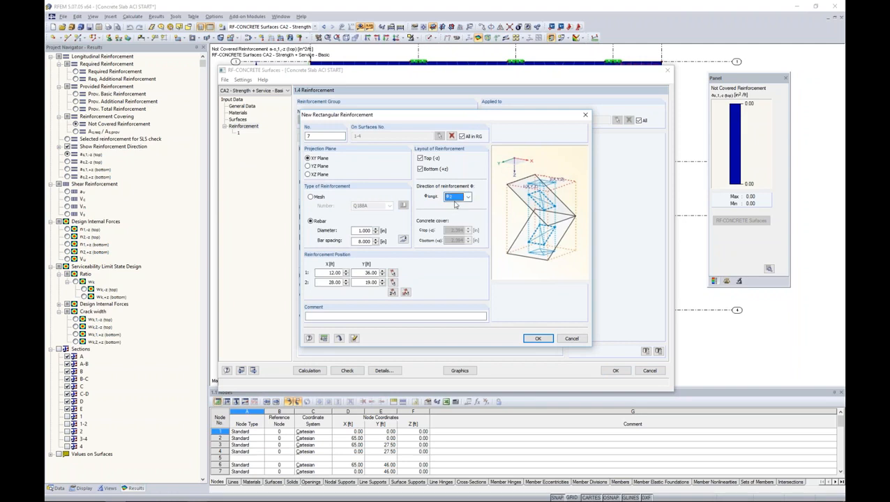
{"action": "left_click", "coordinate": [533, 338]}
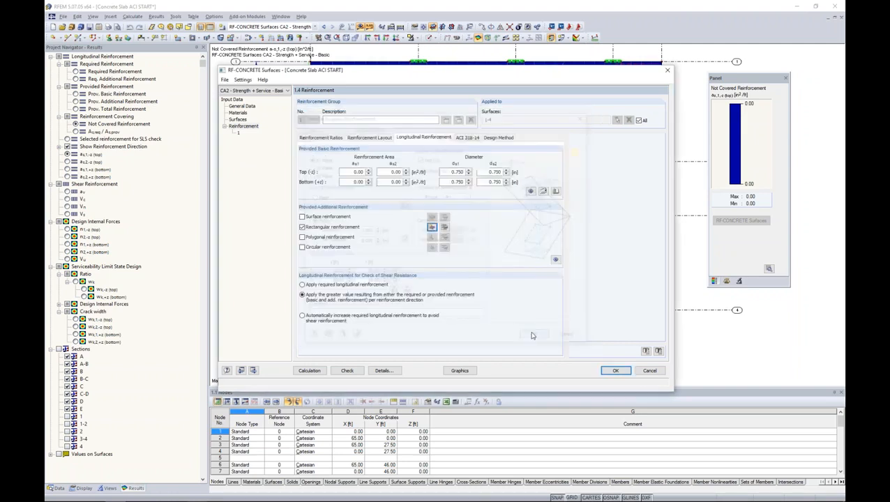
Check the rectangular reinforcement table and preview the provided additional reinforcement around the first column for the top and bottom layers in direction 1.
{"action": "left_click", "coordinate": [444, 226]}
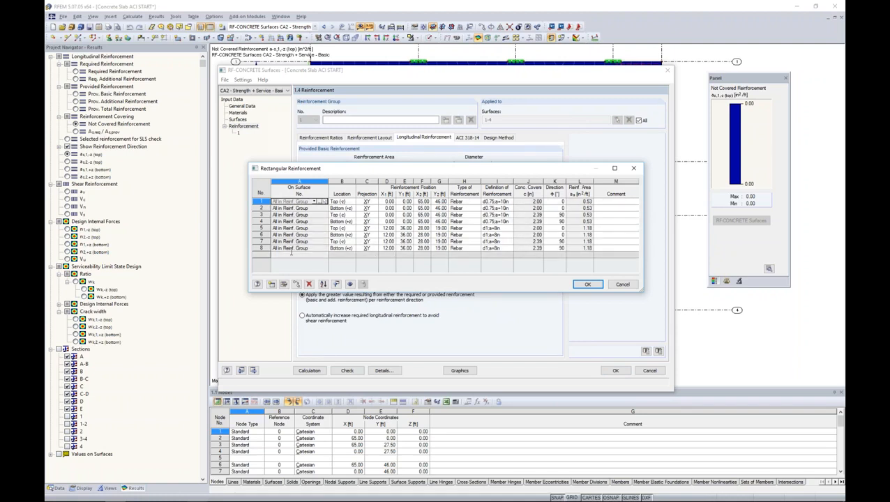
{"action": "left_click", "coordinate": [350, 284]}
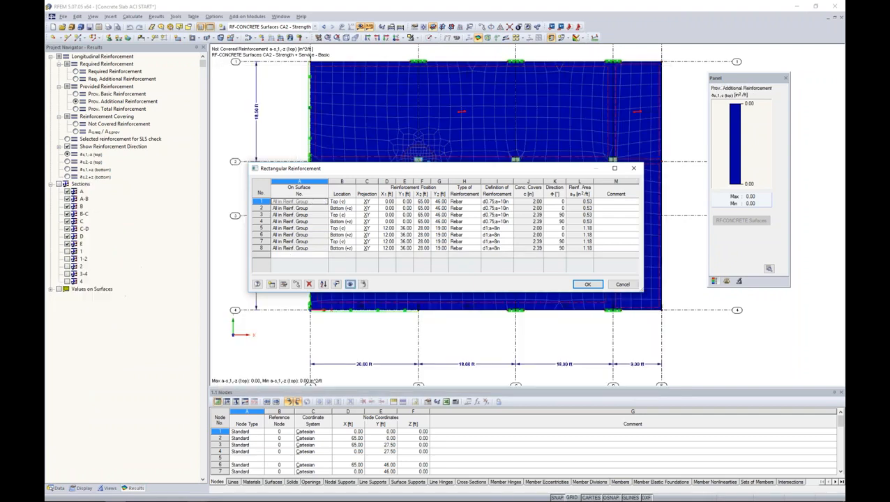
{"action": "left_click_drag", "start_coordinate": [464, 169], "coordinate": [463, 254]}
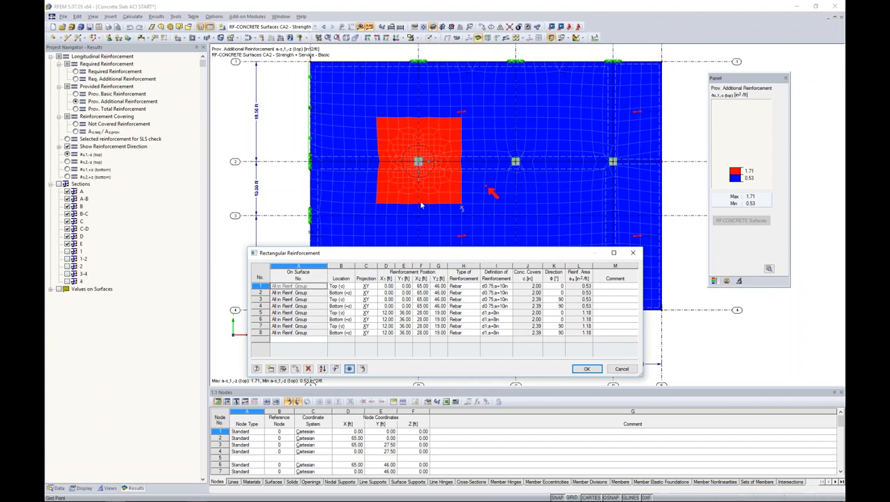
{"action": "left_click_drag", "start_coordinate": [764, 76], "coordinate": [754, 69]}
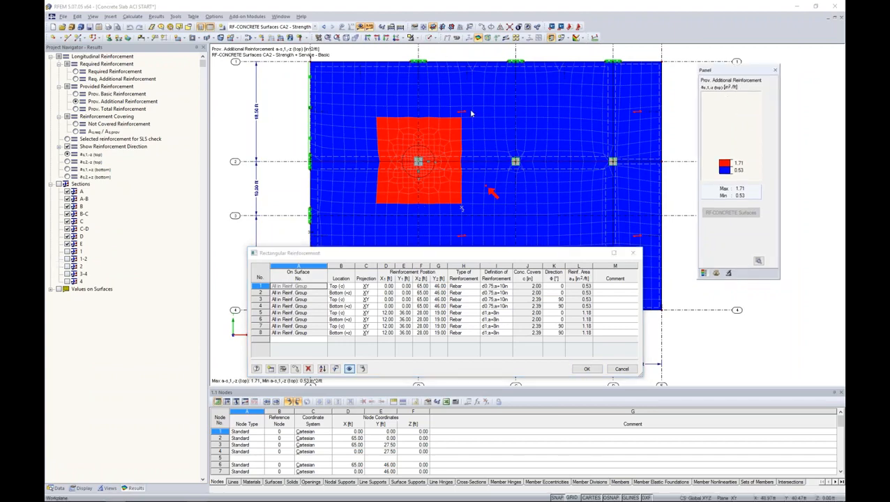
{"action": "left_click", "coordinate": [68, 162]}
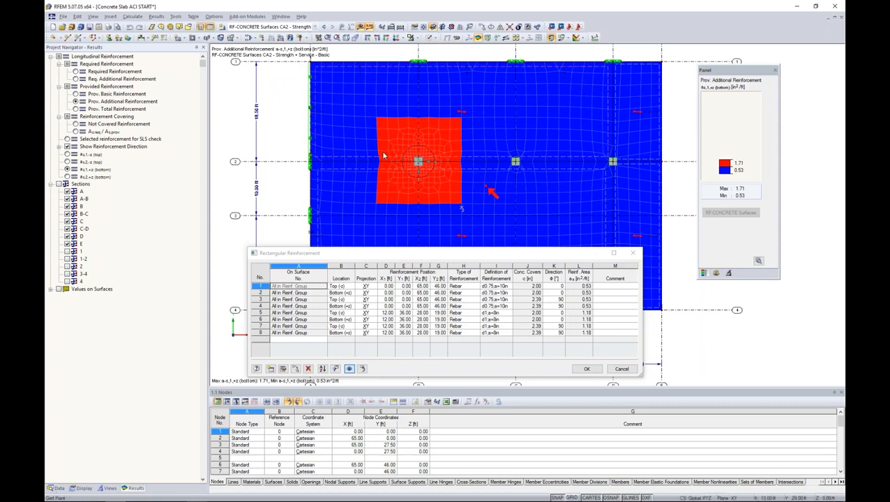
{"action": "scroll", "coordinate": [380, 161], "scroll_direction": "up", "scroll_amount": 4}
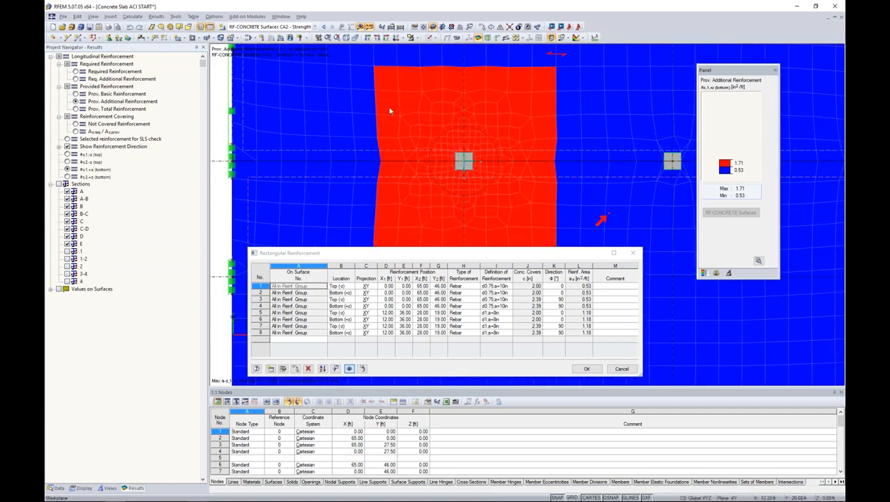
{"action": "scroll", "coordinate": [543, 141], "scroll_direction": "down", "scroll_amount": 4}
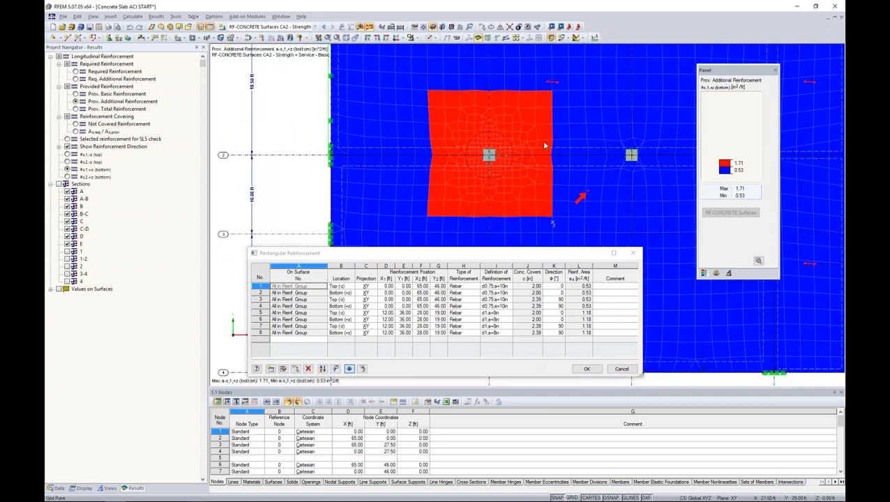
{"action": "middle_click_drag", "start_coordinate": [565, 161], "coordinate": [421, 161]}
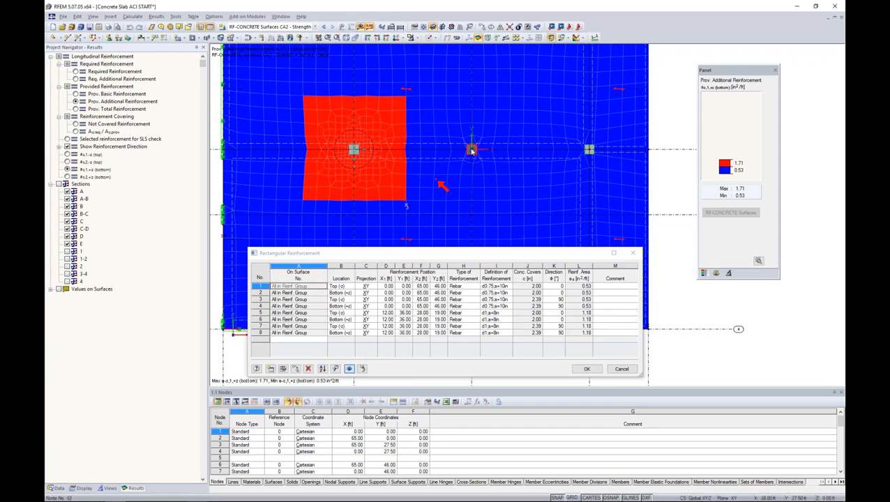
Copy the four column reinforcement entries (rows 5–8) once to the middle column, with an 18 ft offset in X.
{"action": "left_click_drag", "start_coordinate": [256, 312], "coordinate": [259, 335]}
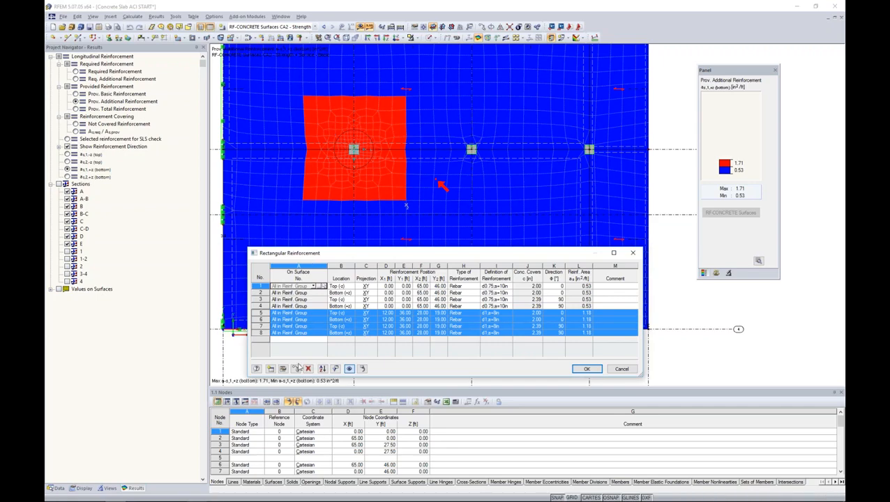
{"action": "left_click", "coordinate": [295, 369]}
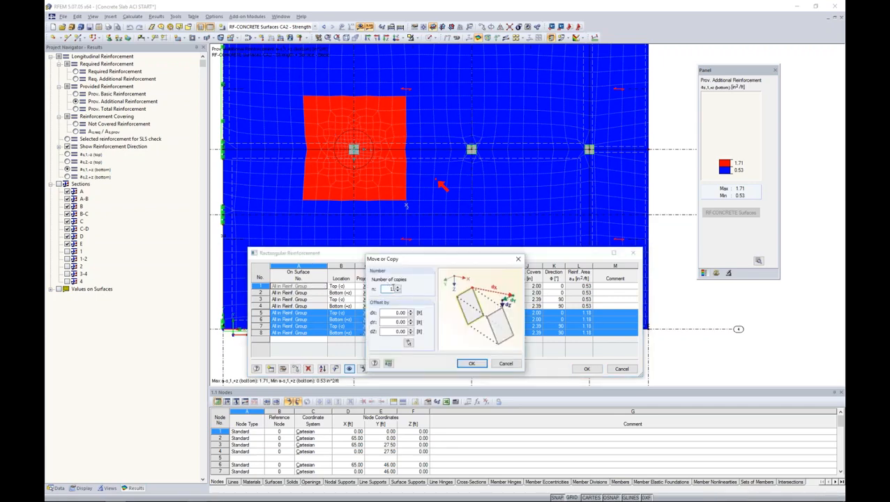
{"action": "left_click", "coordinate": [409, 343]}
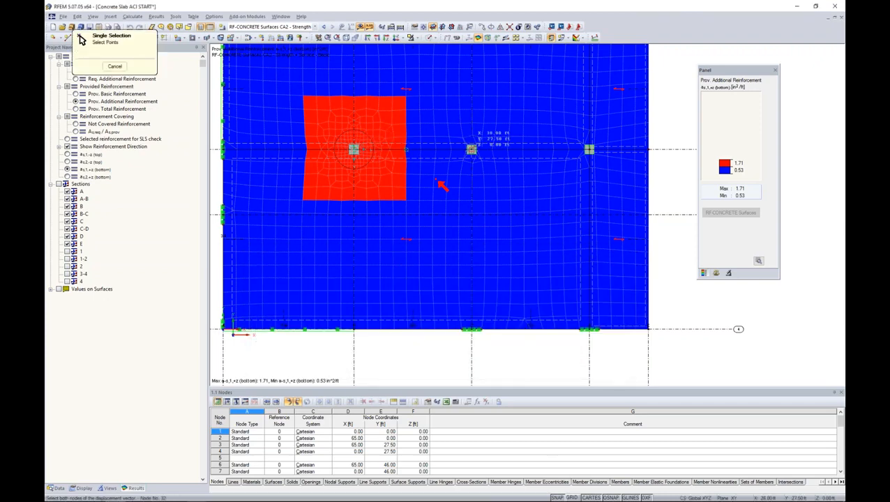
{"action": "left_click", "coordinate": [472, 149]}
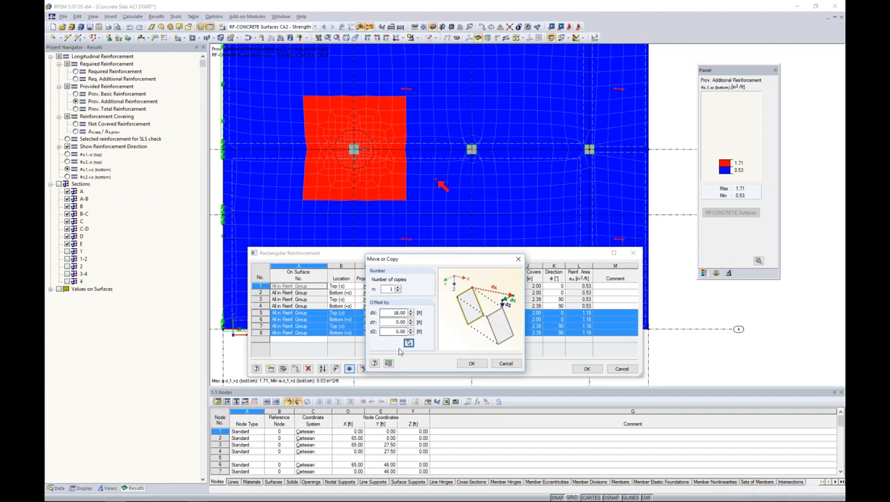
{"action": "left_click", "coordinate": [471, 365]}
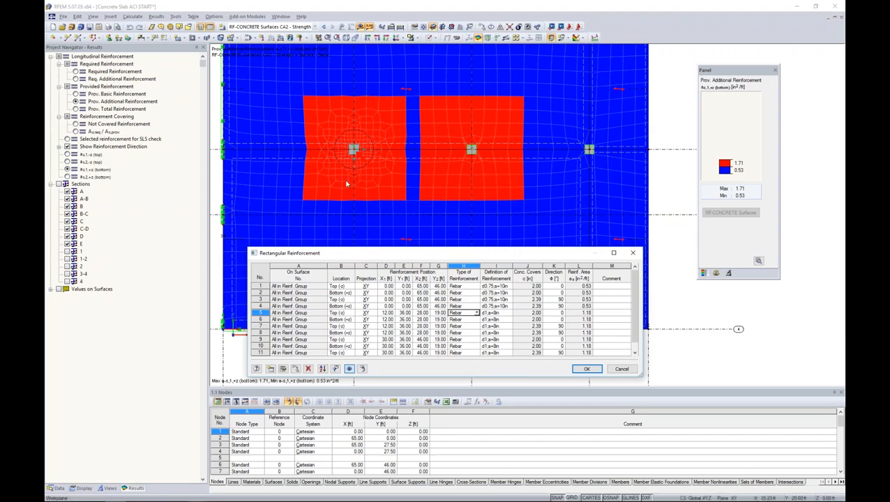
Copy the middle column's four reinforcement entries (rows 9–12) to the third column on grid line 2, 18 ft further in X.
{"action": "scroll", "coordinate": [517, 329], "scroll_direction": "down", "scroll_amount": 1}
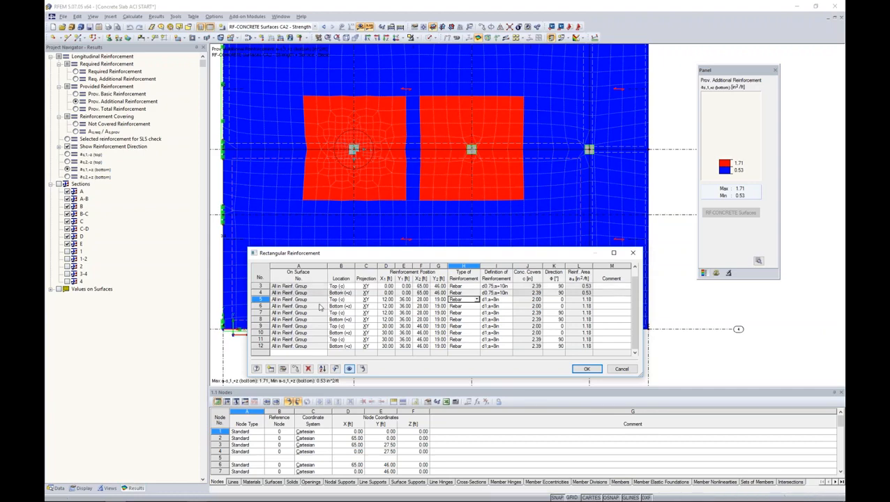
{"action": "left_click_drag", "start_coordinate": [453, 326], "coordinate": [453, 354]}
{"action": "left_click", "coordinate": [283, 369]}
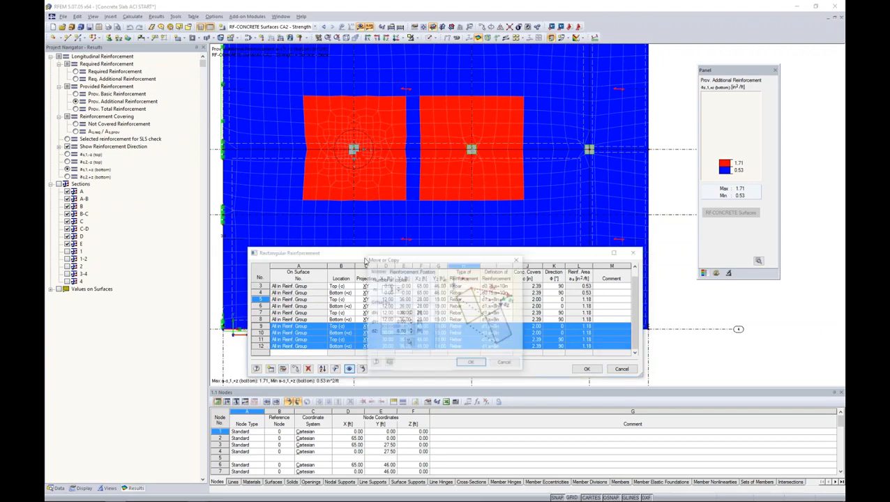
{"action": "left_click", "coordinate": [408, 343]}
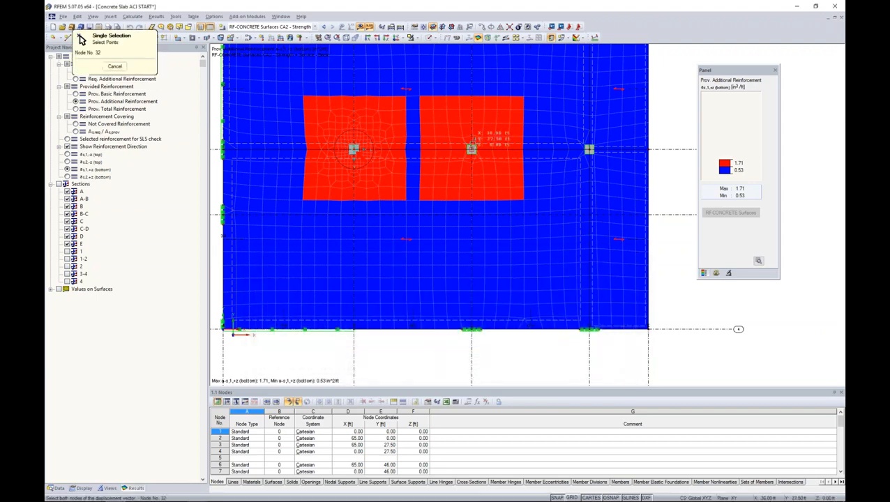
{"action": "left_click", "coordinate": [589, 148]}
{"action": "left_click", "coordinate": [471, 364]}
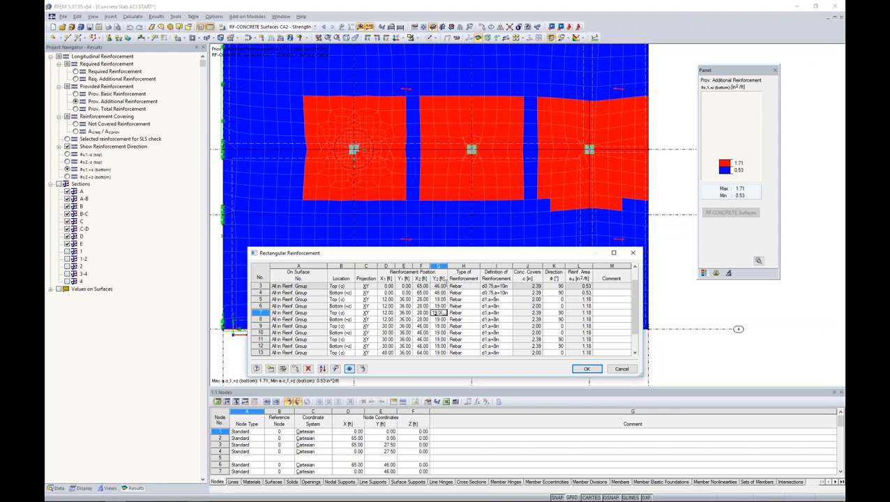
Accept the rectangular reinforcement table and close the RF-CONCRETE Surfaces module.
{"action": "left_click_drag", "start_coordinate": [550, 255], "coordinate": [659, 137]}
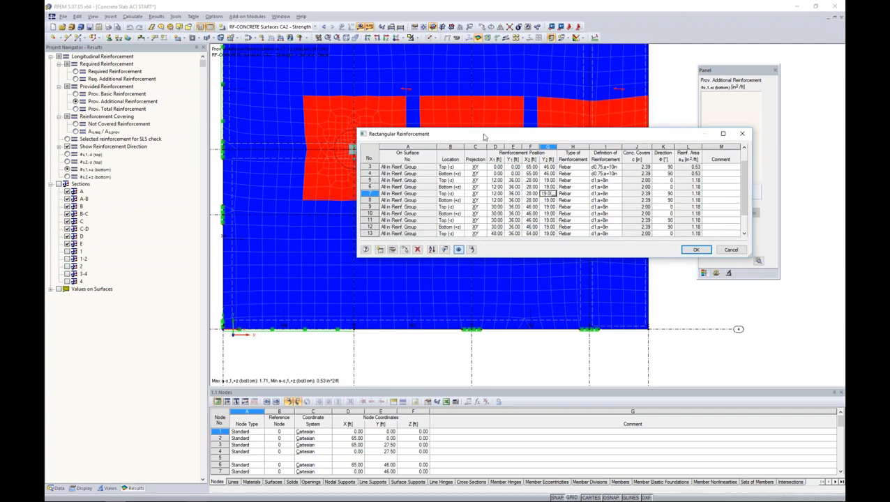
{"action": "left_click_drag", "start_coordinate": [484, 136], "coordinate": [366, 158]}
{"action": "left_click", "coordinate": [582, 271]}
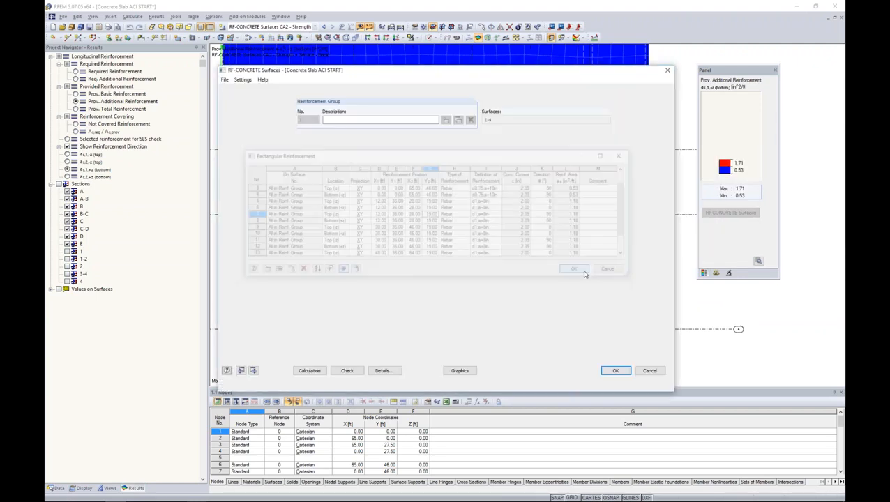
{"action": "left_click", "coordinate": [615, 370]}
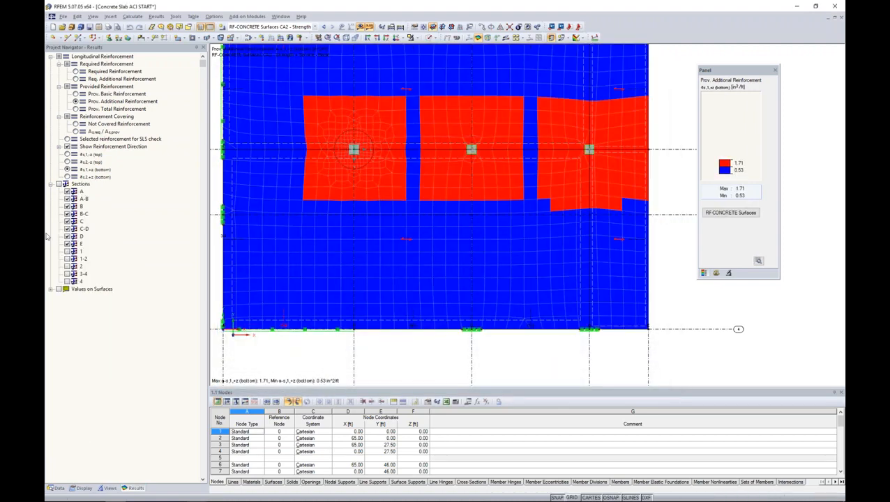
Switch to the prepared model Concrete Slab ACI - REGIONS2.
{"action": "left_click", "coordinate": [56, 489]}
{"action": "scroll", "coordinate": [71, 139], "scroll_direction": "up", "scroll_amount": 3}
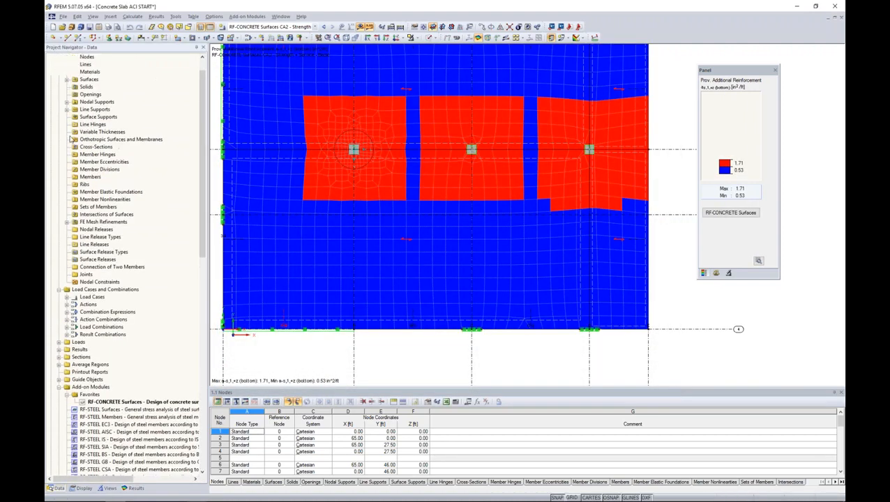
{"action": "left_click", "coordinate": [50, 65]}
{"action": "double_click", "coordinate": [74, 73]}
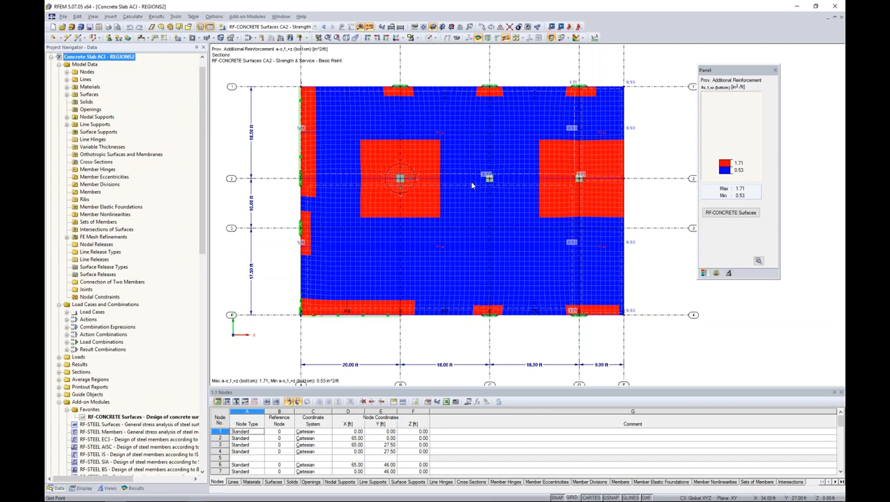
Review the full table of rectangular longitudinal reinforcements in the REGIONS2 model's CA2 design case, down to the last row.
{"action": "left_click", "coordinate": [731, 212]}
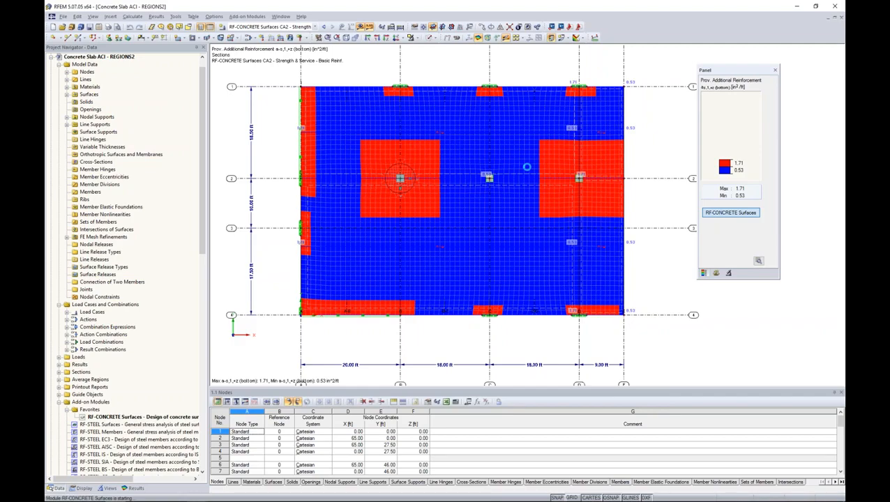
{"action": "left_click", "coordinate": [243, 149]}
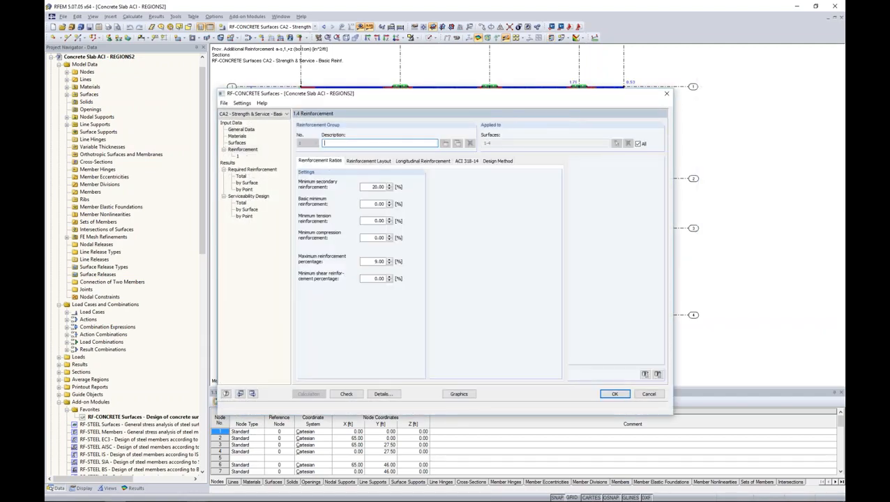
{"action": "left_click", "coordinate": [412, 161]}
{"action": "left_click", "coordinate": [444, 252]}
{"action": "left_click_drag", "start_coordinate": [632, 217], "coordinate": [633, 242]}
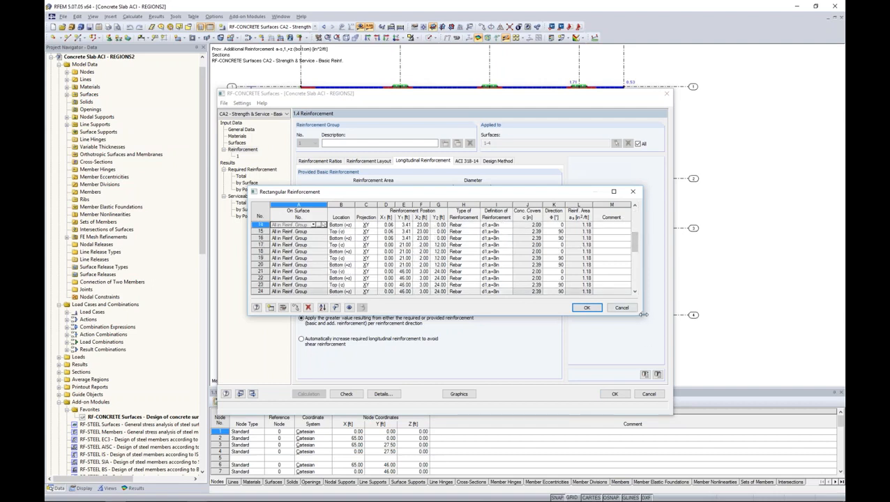
{"action": "left_click_drag", "start_coordinate": [634, 242], "coordinate": [634, 279]}
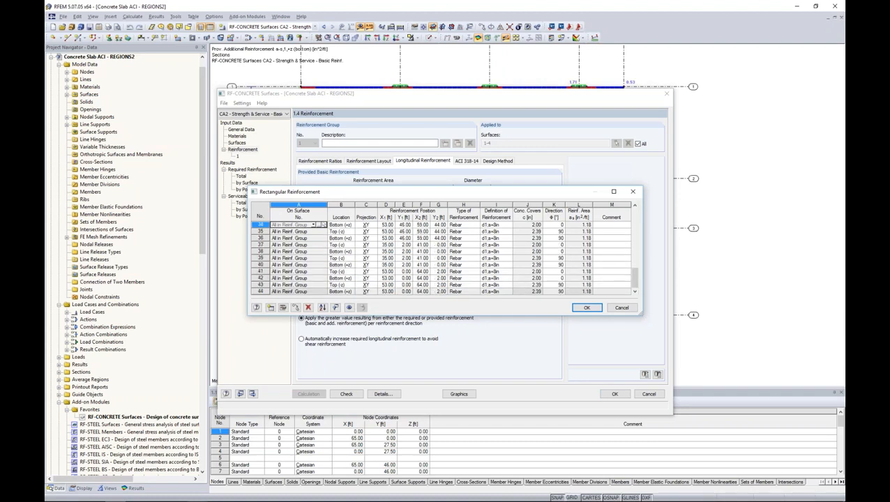
{"action": "left_click", "coordinate": [584, 311]}
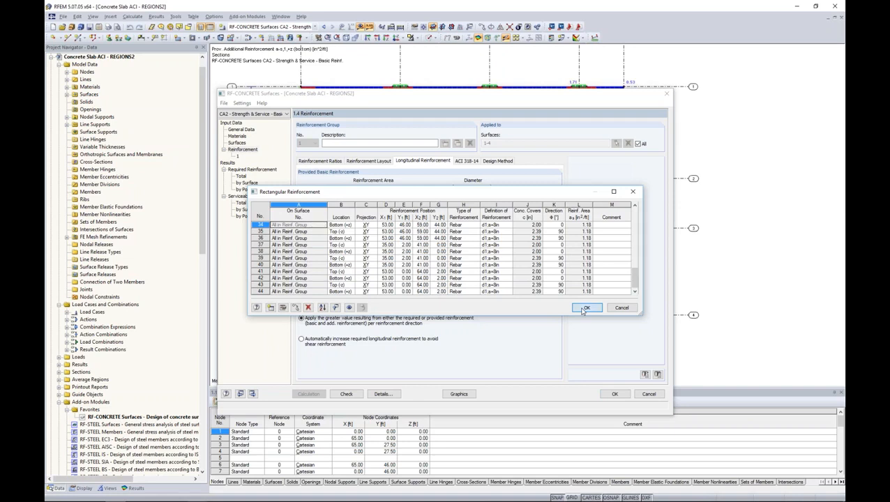
{"action": "left_click", "coordinate": [584, 312]}
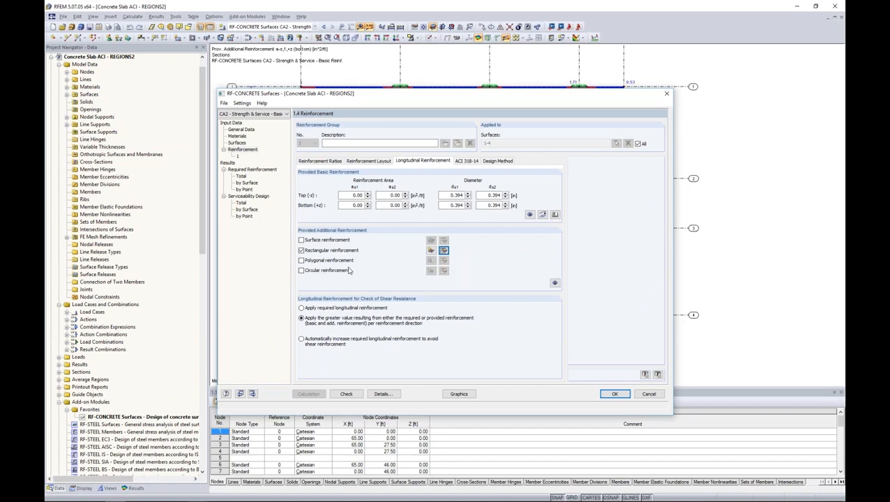
Review the required reinforcement totals, the serviceability design totals and the error messages used in the CA2 results.
{"action": "left_click", "coordinate": [241, 176]}
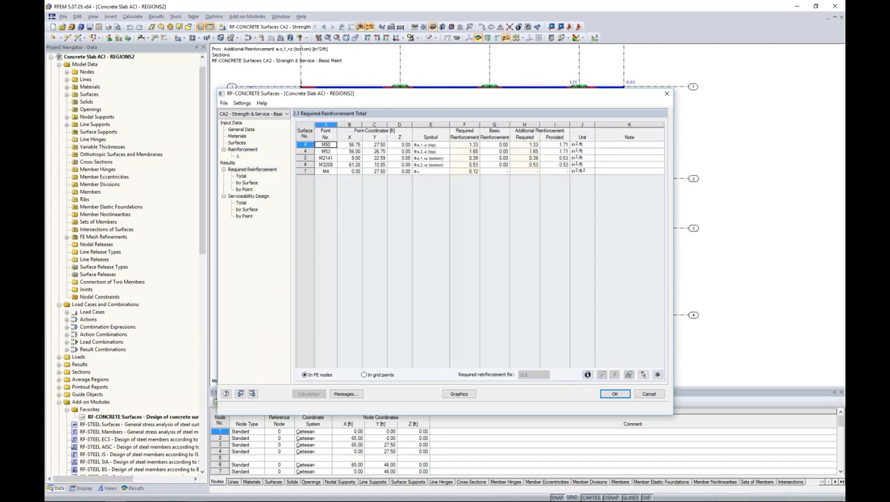
{"action": "left_click", "coordinate": [242, 202]}
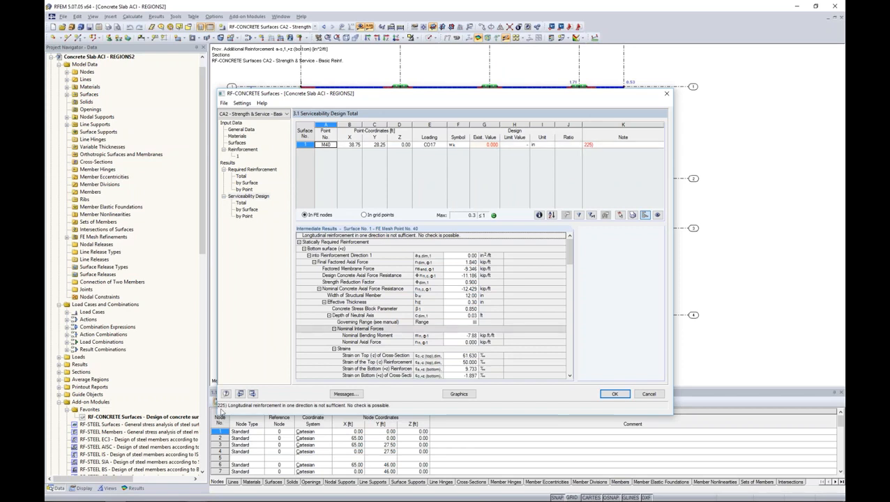
{"action": "left_click", "coordinate": [345, 394]}
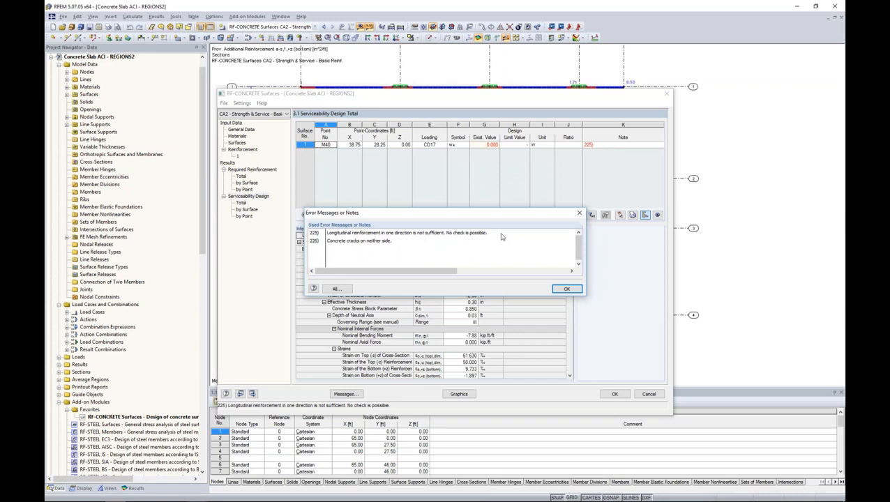
{"action": "left_click", "coordinate": [569, 290]}
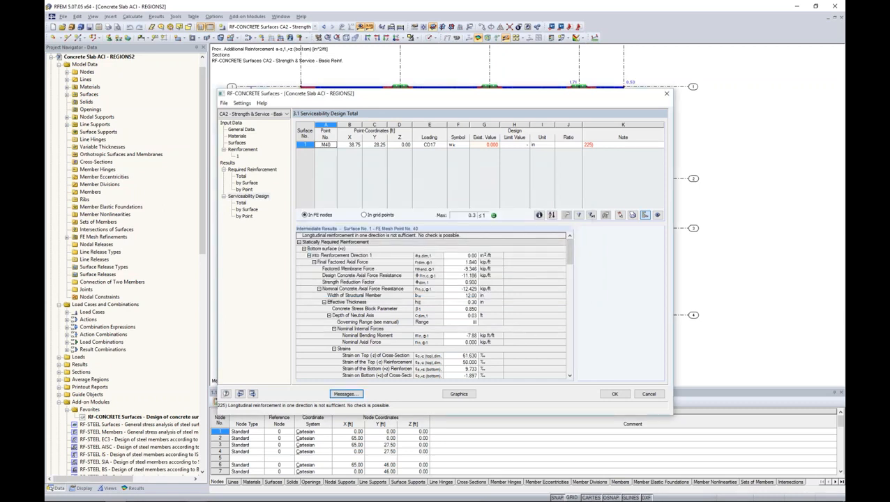
Display the required bottom reinforcement in direction 1 graphically on the slab with smooth color transition.
{"action": "left_click", "coordinate": [459, 394]}
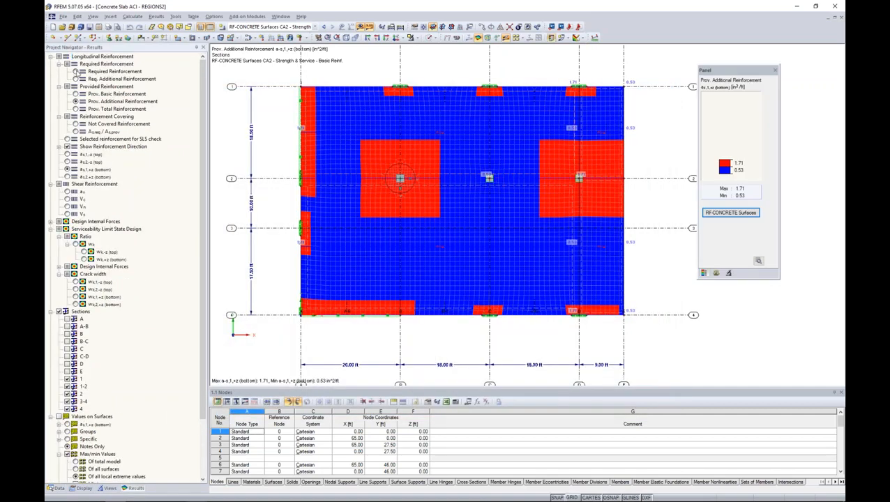
{"action": "left_click", "coordinate": [82, 72]}
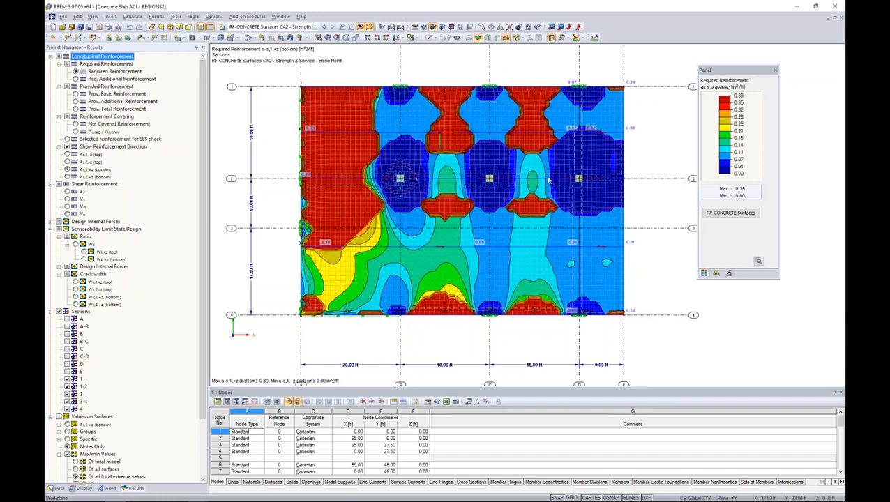
{"action": "left_click", "coordinate": [759, 261]}
{"action": "left_click", "coordinate": [709, 358]}
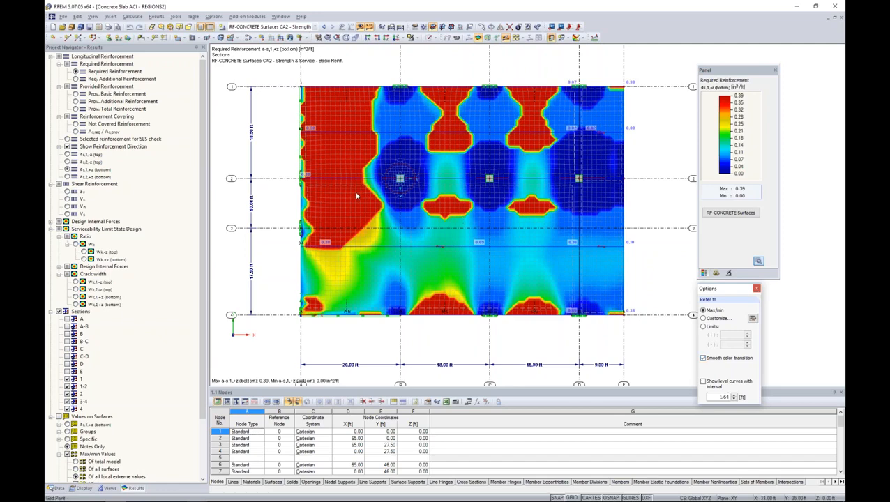
Examine the required, provided additional and not covered top reinforcement on the slab, focusing on the middle column on grid line 2.
{"action": "left_click", "coordinate": [67, 155]}
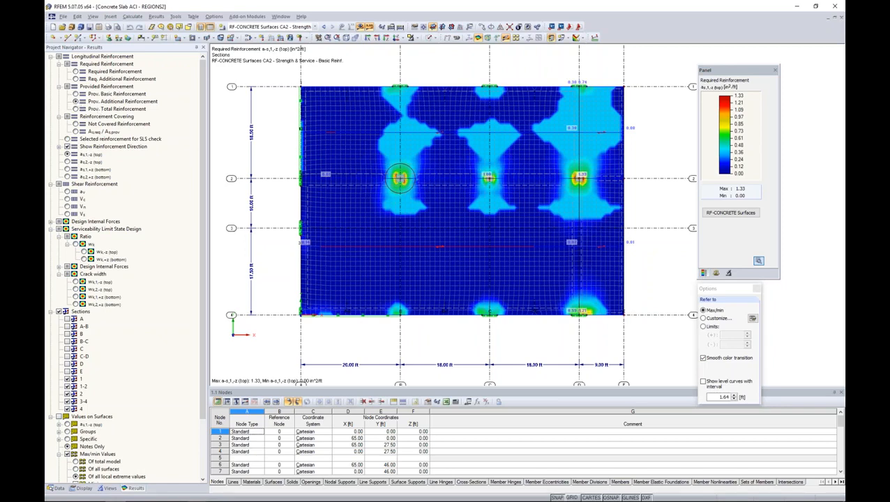
{"action": "left_click", "coordinate": [75, 101]}
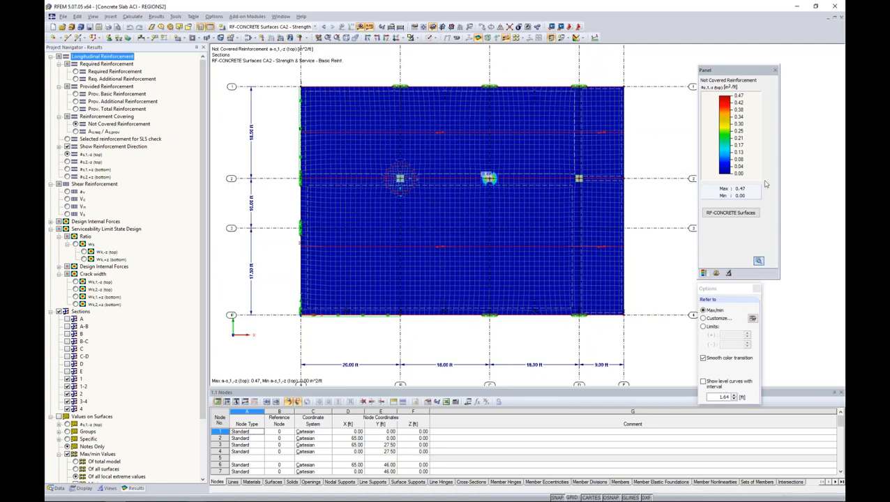
{"action": "scroll", "coordinate": [497, 187], "scroll_direction": "up", "scroll_amount": 5}
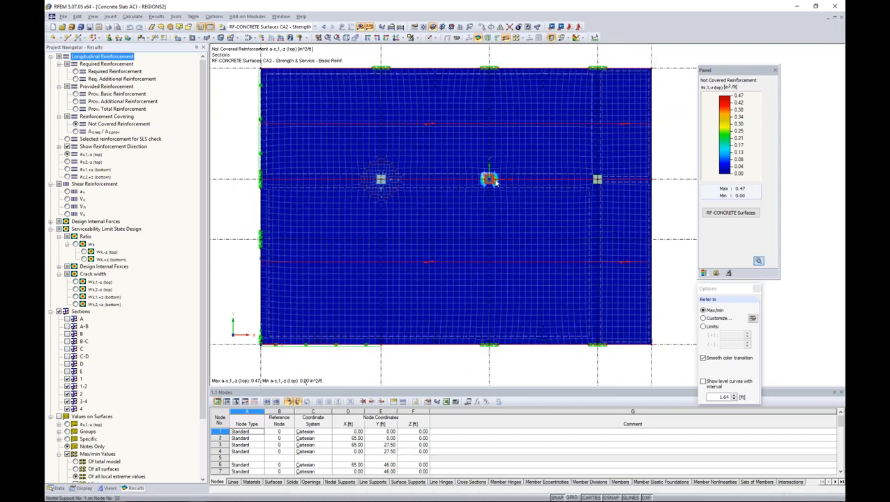
{"action": "scroll", "coordinate": [497, 187], "scroll_direction": "up", "scroll_amount": 1}
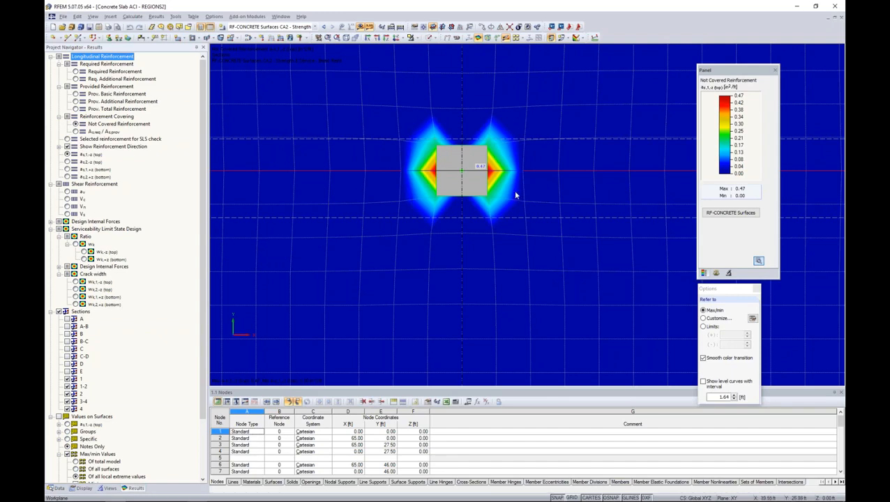
{"action": "scroll", "coordinate": [515, 195], "scroll_direction": "down", "scroll_amount": 6}
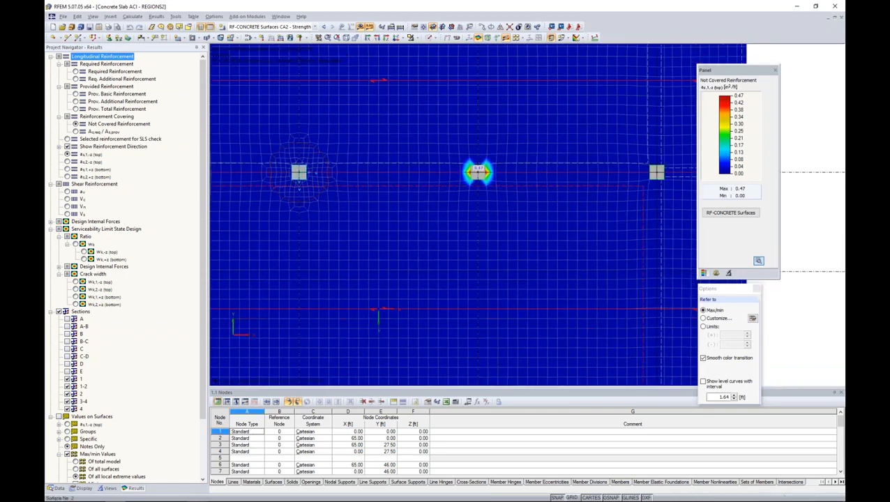
{"action": "scroll", "coordinate": [515, 195], "scroll_direction": "down", "scroll_amount": 2}
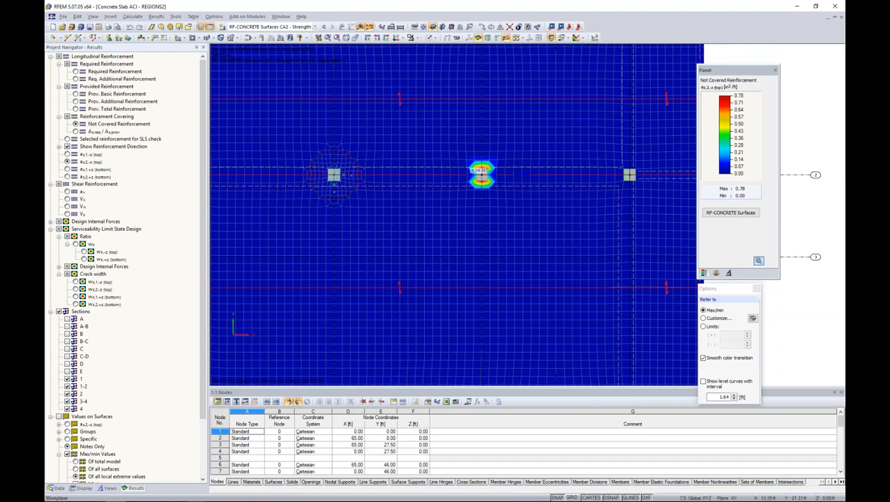
{"action": "left_click", "coordinate": [67, 169]}
Examine the required-to-provided reinforcement ratio for the bottom layer in direction 2 and the top layer in directions 1 and 2.
{"action": "scroll", "coordinate": [478, 217], "scroll_direction": "up", "scroll_amount": 1}
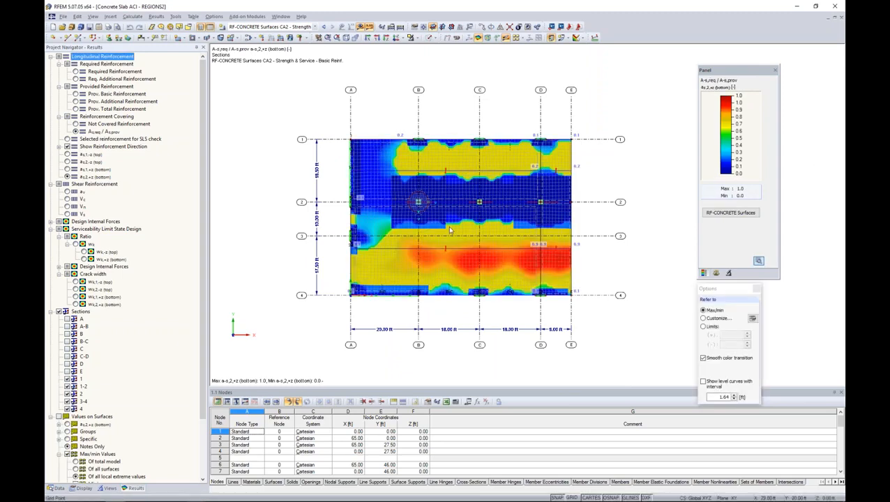
{"action": "scroll", "coordinate": [466, 223], "scroll_direction": "up", "scroll_amount": 3}
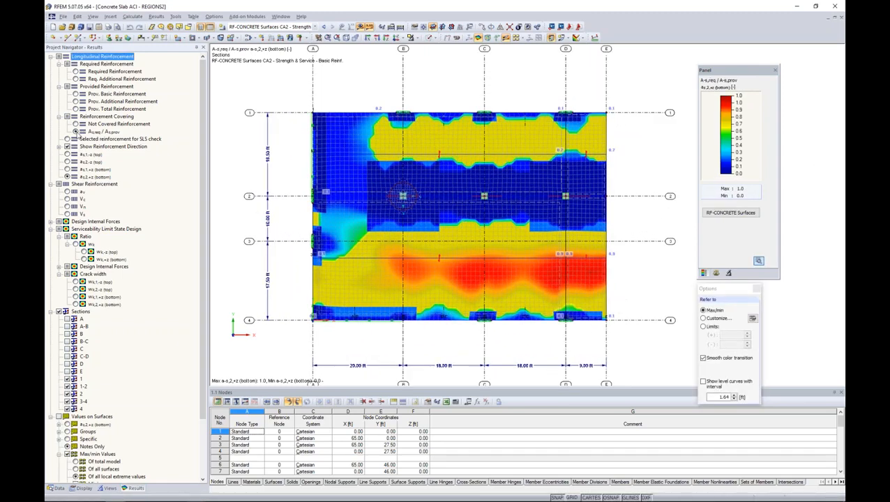
{"action": "left_click", "coordinate": [67, 154]}
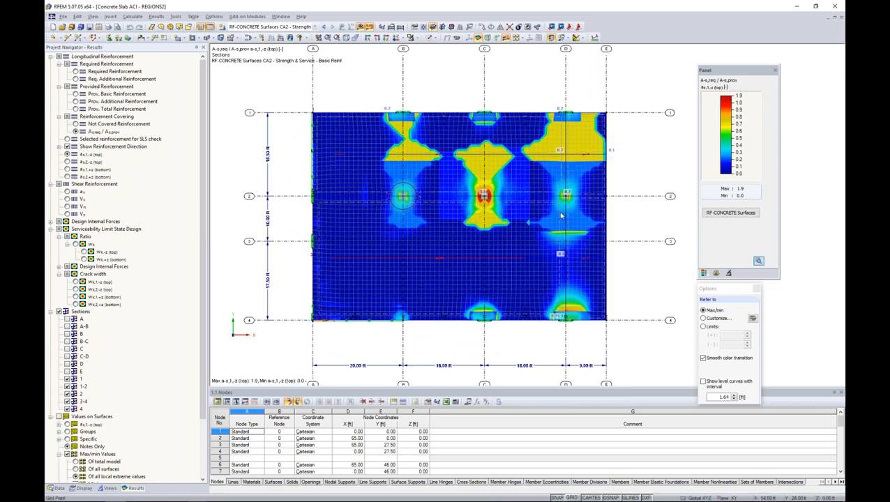
{"action": "scroll", "coordinate": [584, 204], "scroll_direction": "up", "scroll_amount": 2}
{"action": "left_click", "coordinate": [67, 162]}
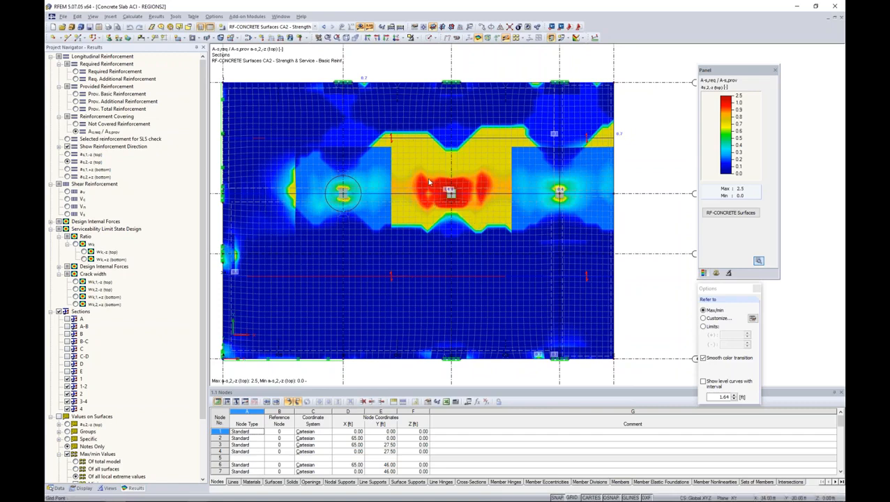
Copy rectangular reinforcement rows 5–8 from column B to middle column C on grid line 2, using the displacement vector between the columns.
{"action": "left_click", "coordinate": [741, 213]}
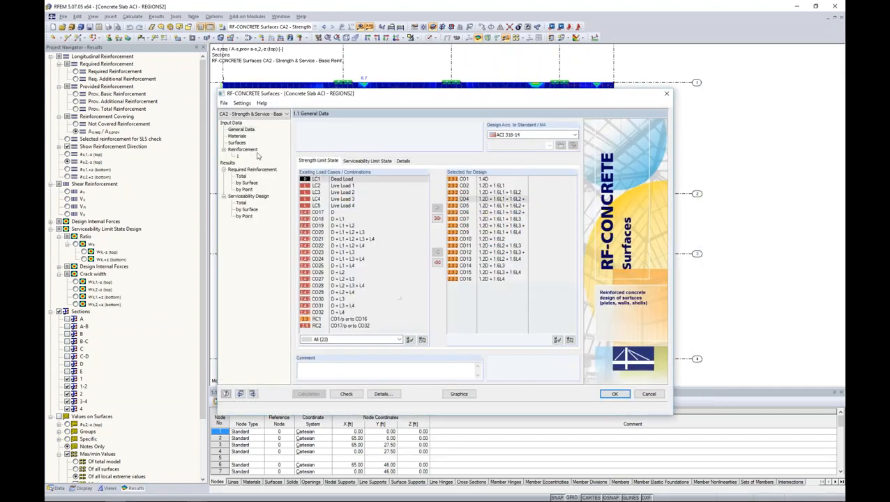
{"action": "left_click", "coordinate": [249, 150]}
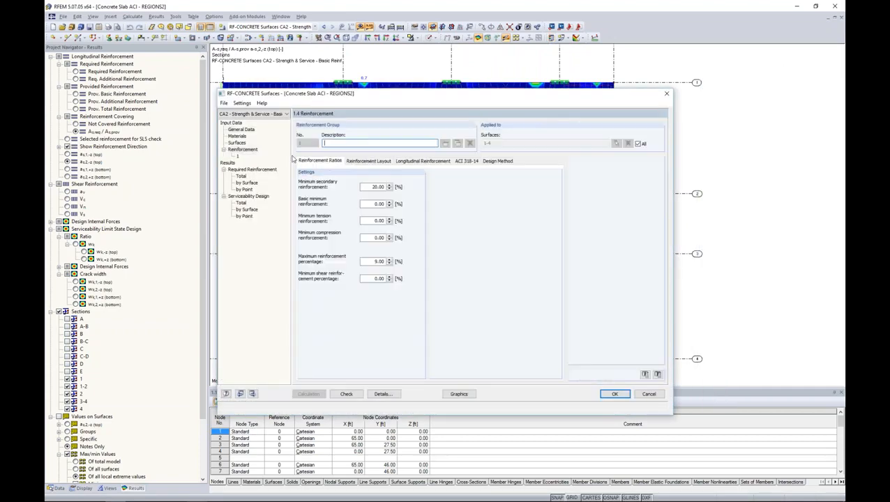
{"action": "left_click", "coordinate": [408, 163]}
{"action": "left_click", "coordinate": [444, 250]}
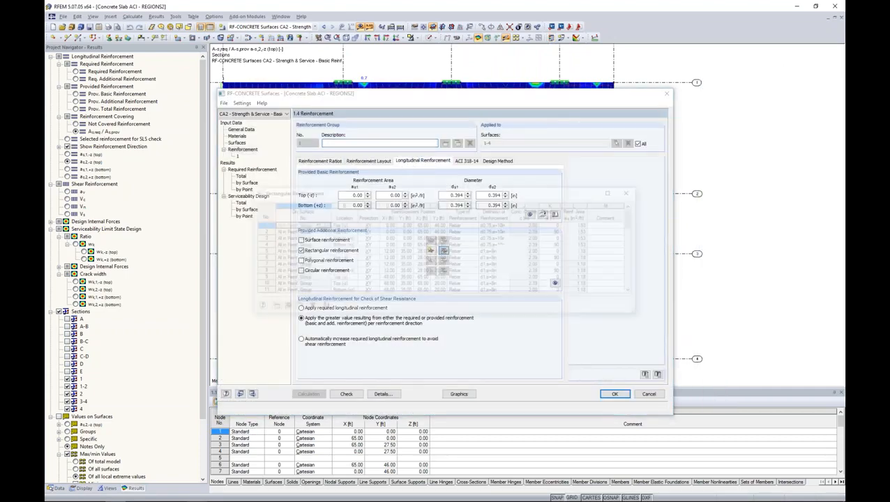
{"action": "left_click_drag", "start_coordinate": [262, 252], "coordinate": [262, 272]}
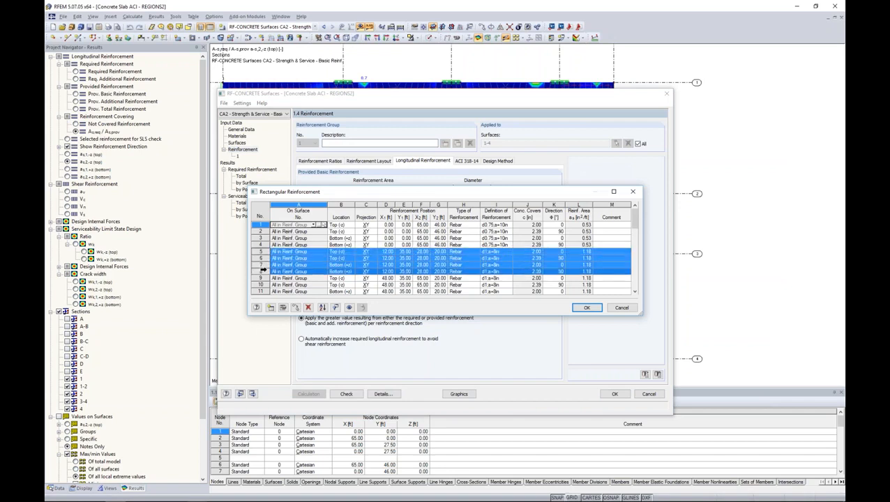
{"action": "left_click", "coordinate": [296, 308]}
{"action": "left_click", "coordinate": [409, 281]}
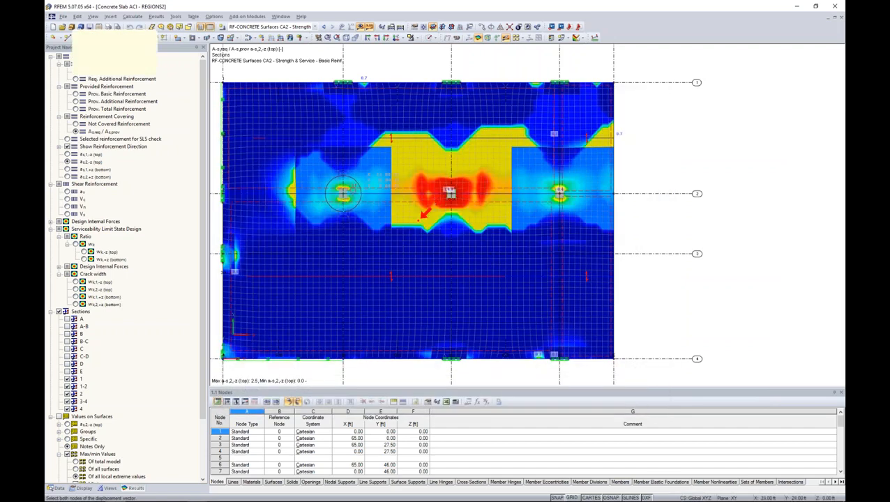
{"action": "left_click", "coordinate": [451, 194]}
{"action": "left_click", "coordinate": [473, 305]}
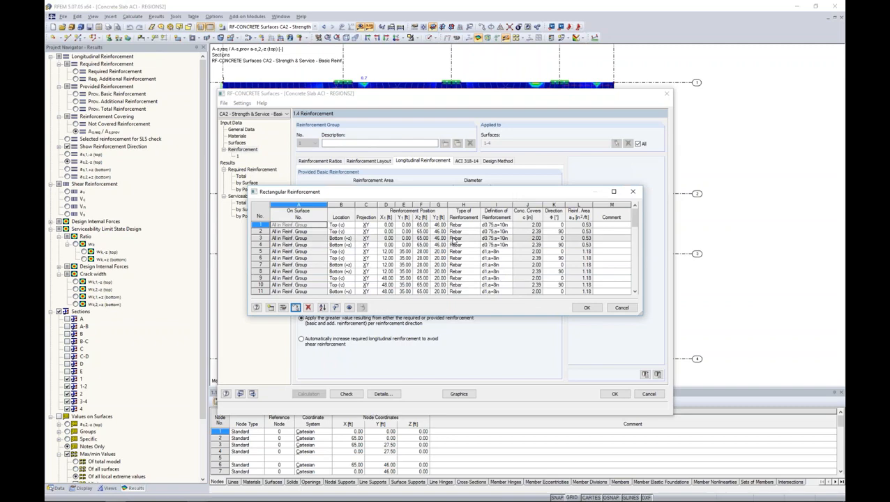
Check the rectangular reinforcement layout in the model graphics and accept the reinforcement table.
{"action": "left_click", "coordinate": [349, 307]}
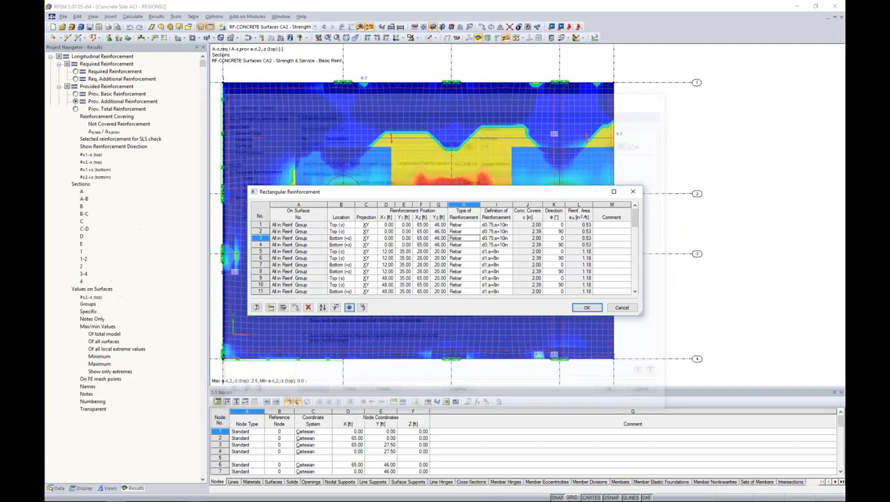
{"action": "left_click_drag", "start_coordinate": [430, 196], "coordinate": [416, 272]}
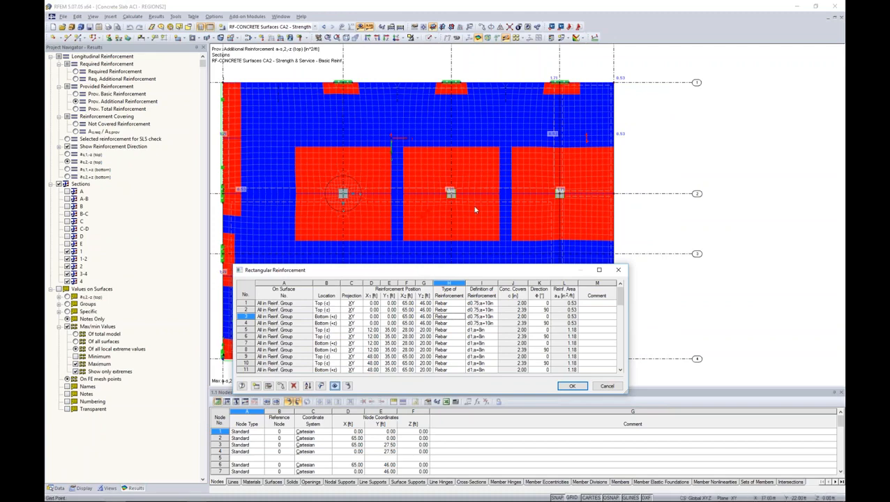
{"action": "left_click", "coordinate": [569, 390]}
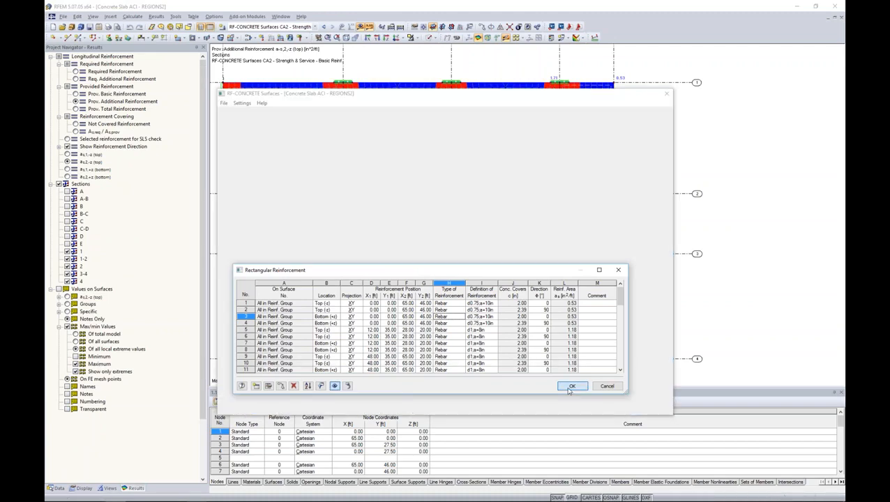
Go through the required reinforcement results to the by-point table and recalculate the CA2 design case.
{"action": "left_click", "coordinate": [245, 183]}
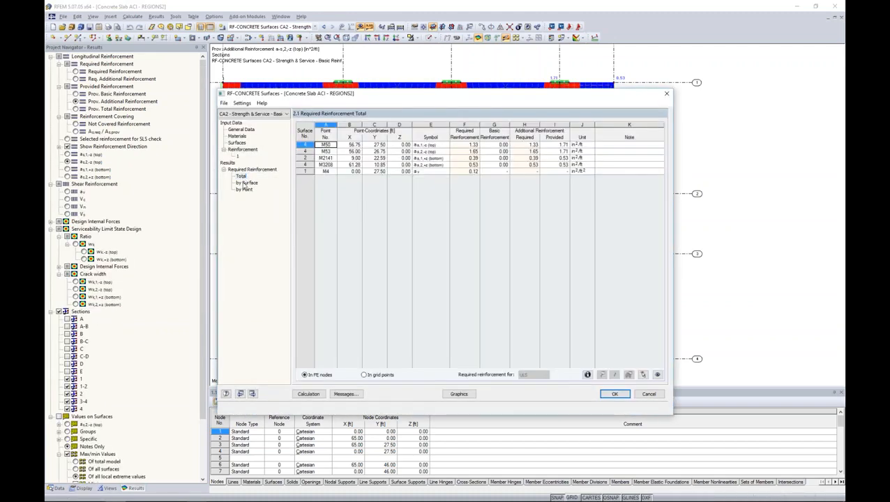
{"action": "left_click", "coordinate": [244, 190]}
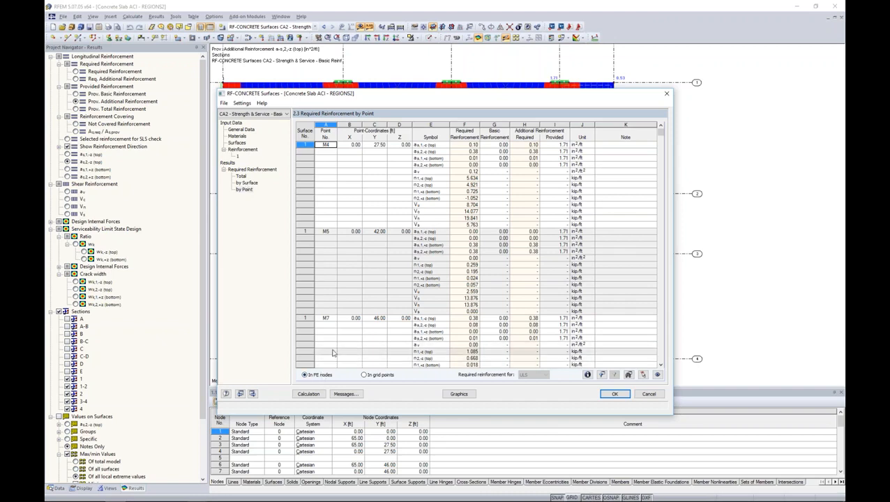
{"action": "left_click", "coordinate": [310, 395]}
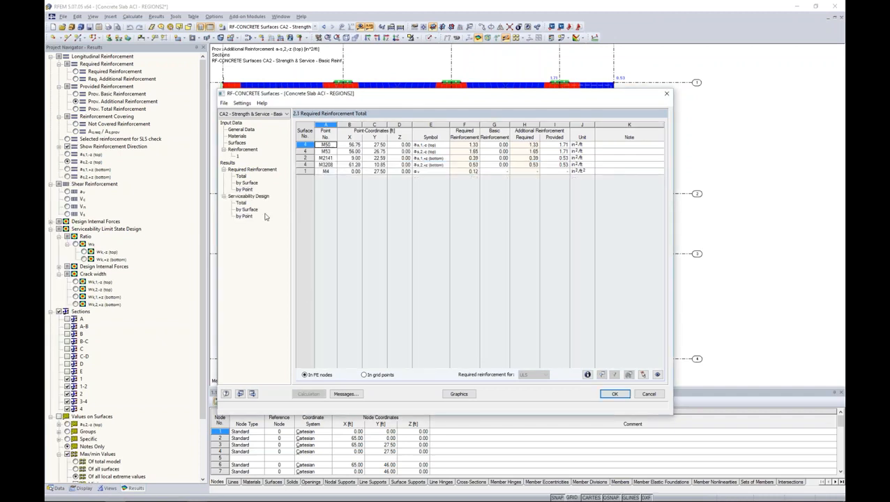
Review the recalculated serviceability design results in total, by surface and by point, and view the reinforcement layout behind them.
{"action": "left_click", "coordinate": [257, 198]}
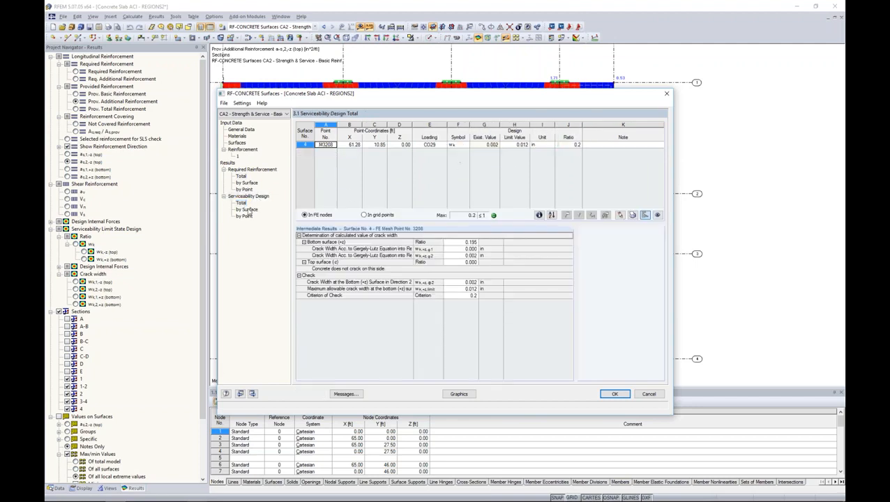
{"action": "left_click", "coordinate": [246, 209]}
{"action": "left_click", "coordinate": [245, 215]}
{"action": "left_click_drag", "start_coordinate": [403, 104], "coordinate": [394, 300]}
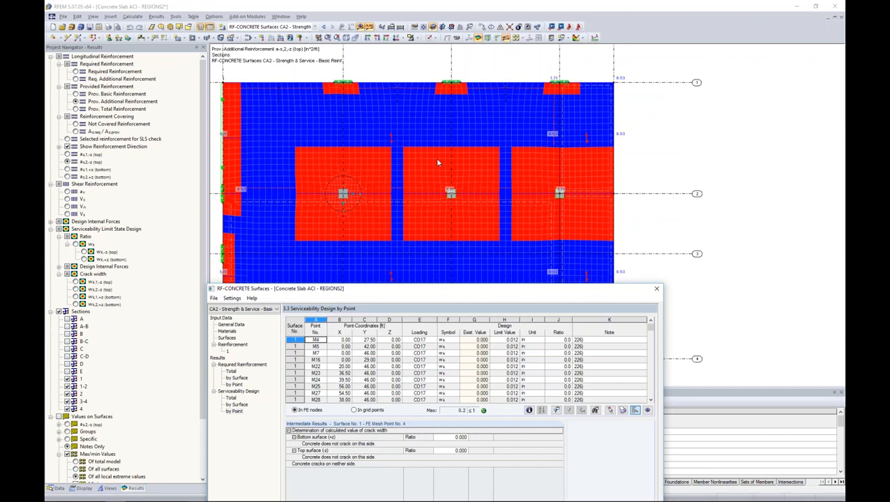
{"action": "left_click_drag", "start_coordinate": [410, 293], "coordinate": [395, 92]}
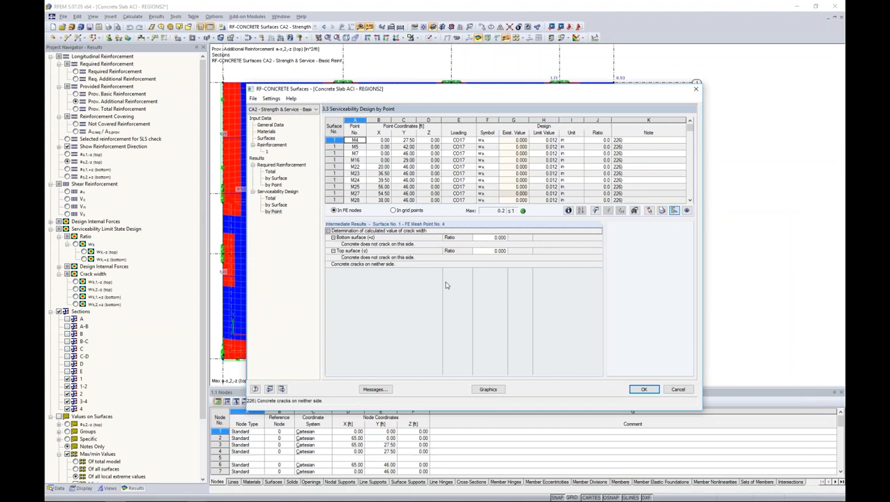
Copy design case CA2 to a new case no. 3 with the description Deflect.
{"action": "left_click", "coordinate": [270, 125]}
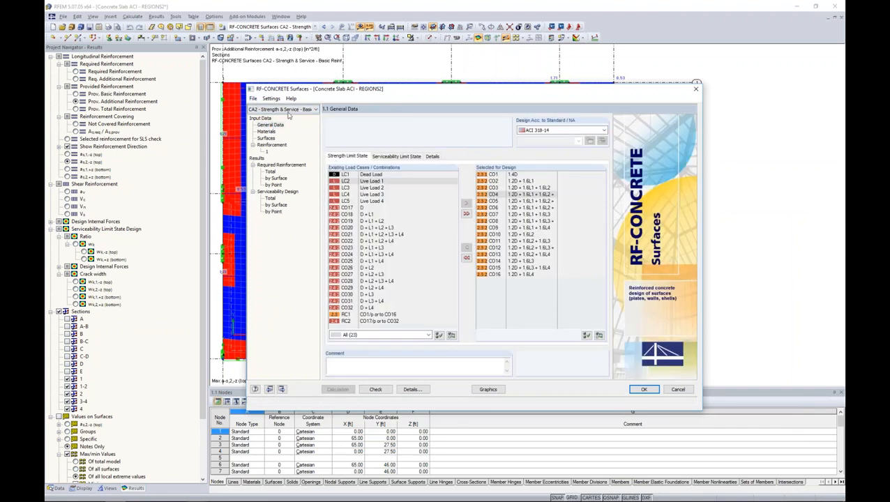
{"action": "left_click", "coordinate": [253, 98]}
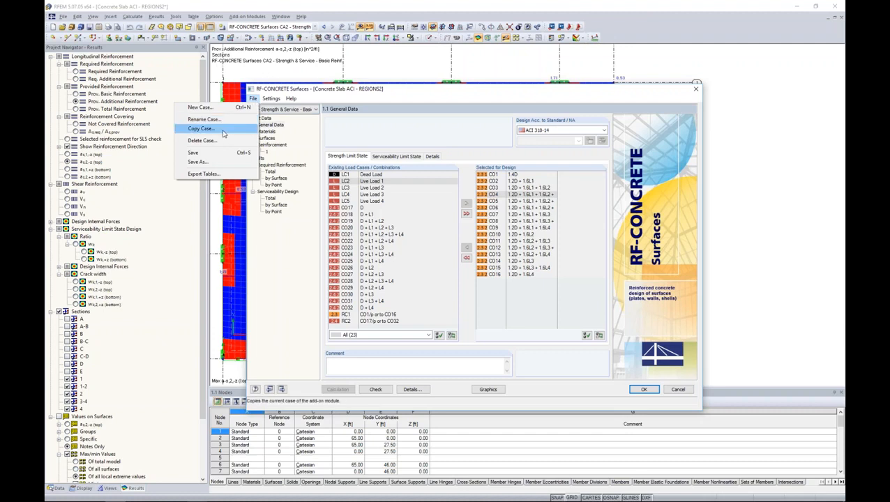
{"action": "left_click", "coordinate": [203, 129]}
{"action": "type", "text": "Deflect"}
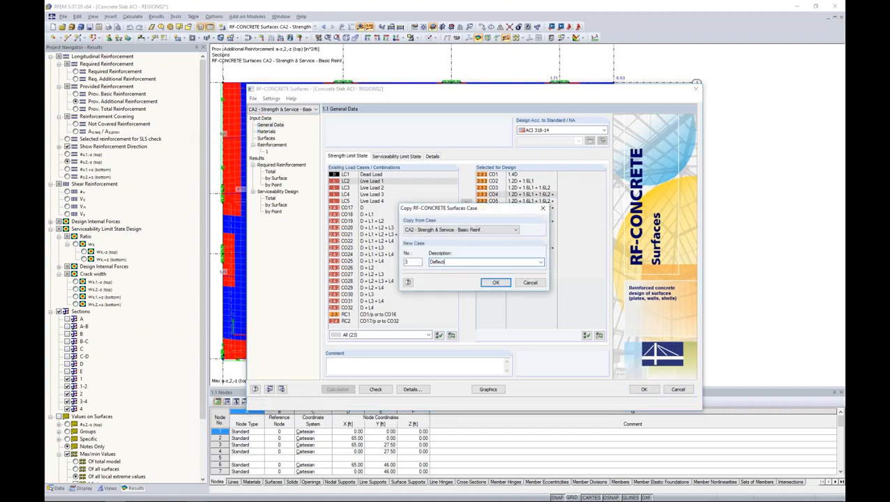
{"action": "left_click", "coordinate": [492, 282]}
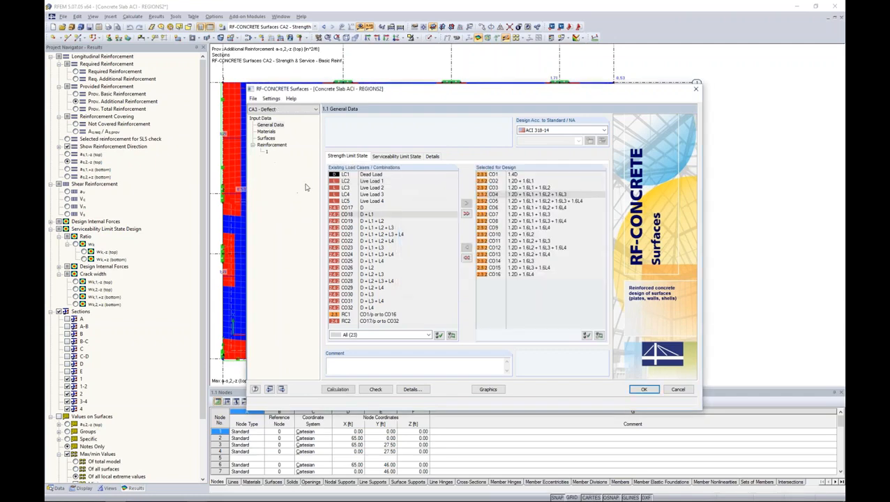
Enable deflection design with RF-CONCRETE Deflect in the analytical serviceability settings, considering 60-month long-term deflection and tension stiffening, and consult the Shrinkage & Creep slide.
{"action": "left_click", "coordinate": [391, 157]}
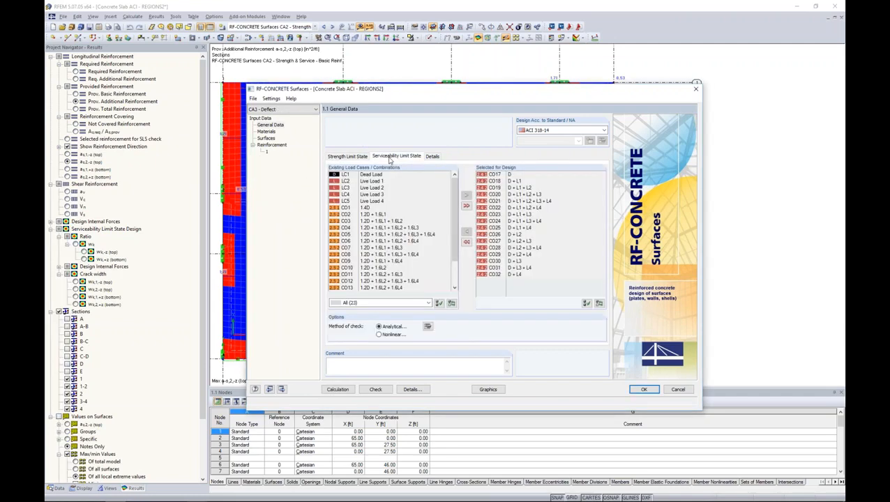
{"action": "left_click", "coordinate": [358, 157]}
{"action": "left_click", "coordinate": [388, 157]}
{"action": "left_click", "coordinate": [428, 327]}
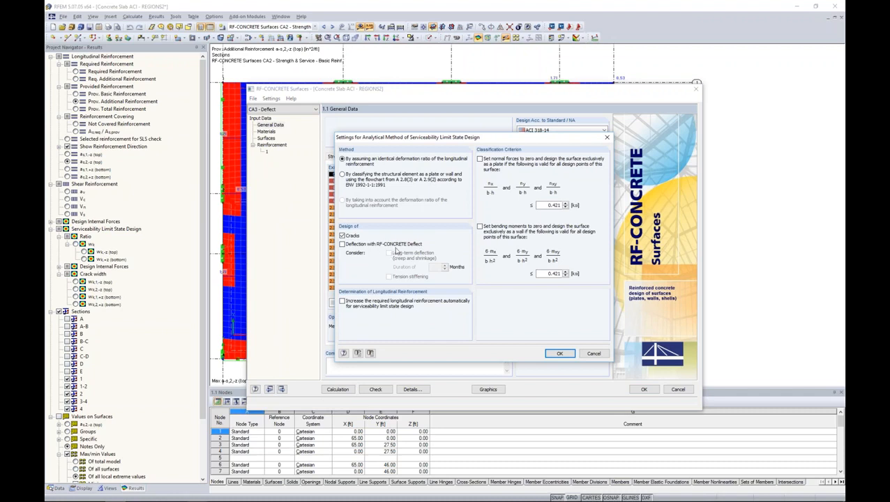
{"action": "left_click", "coordinate": [342, 244]}
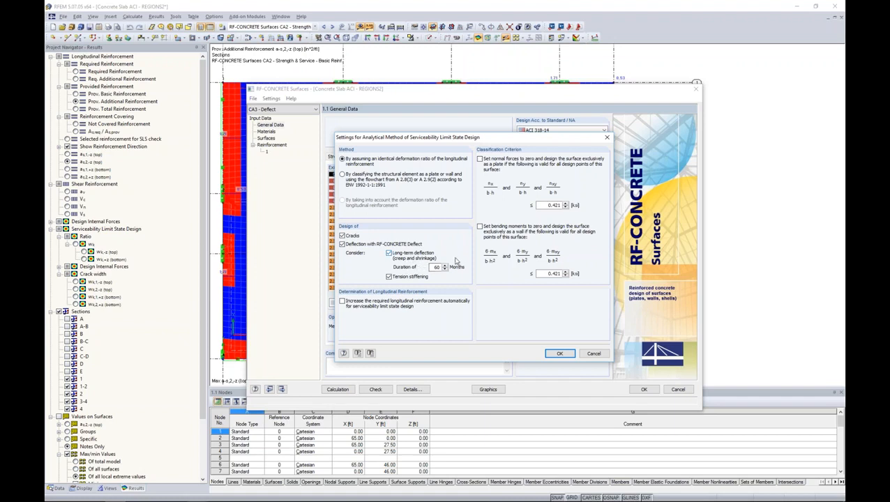
{"action": "key", "text": "alt+Tab"}
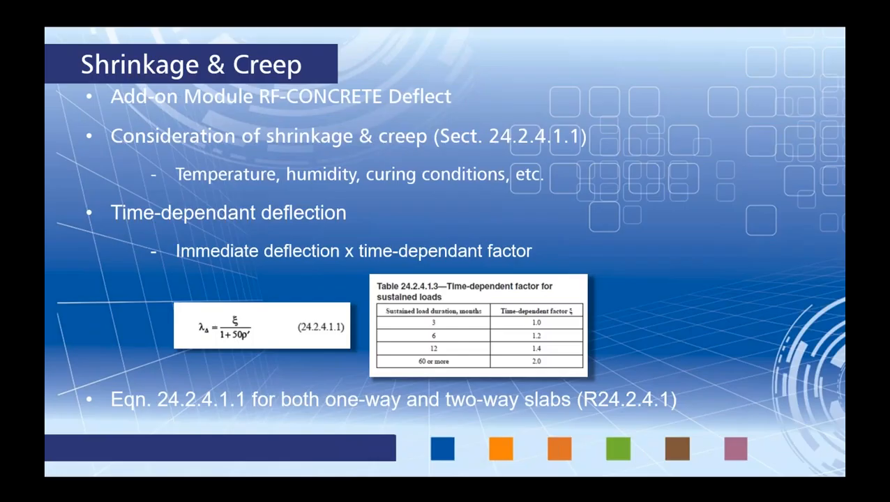
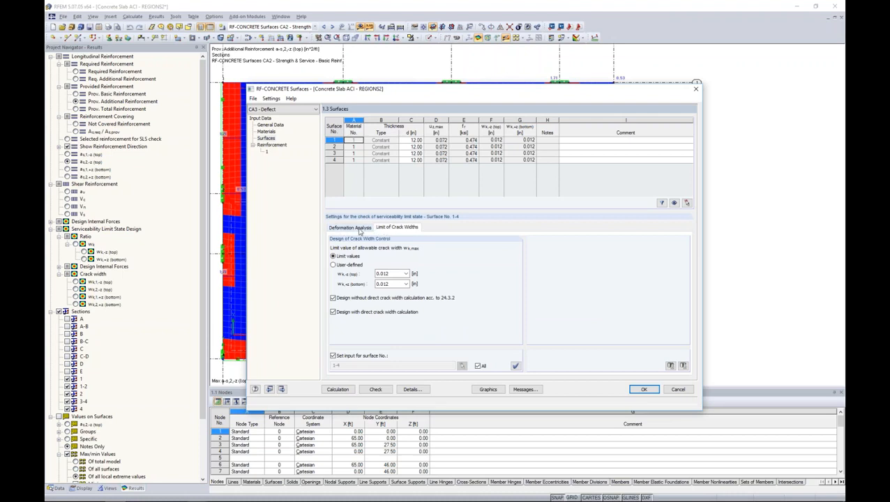
Turn off the shared deformation analysis input for surfaces 1–4 and check the individual surfaces' limits alongside the model.
{"action": "left_click", "coordinate": [360, 231]}
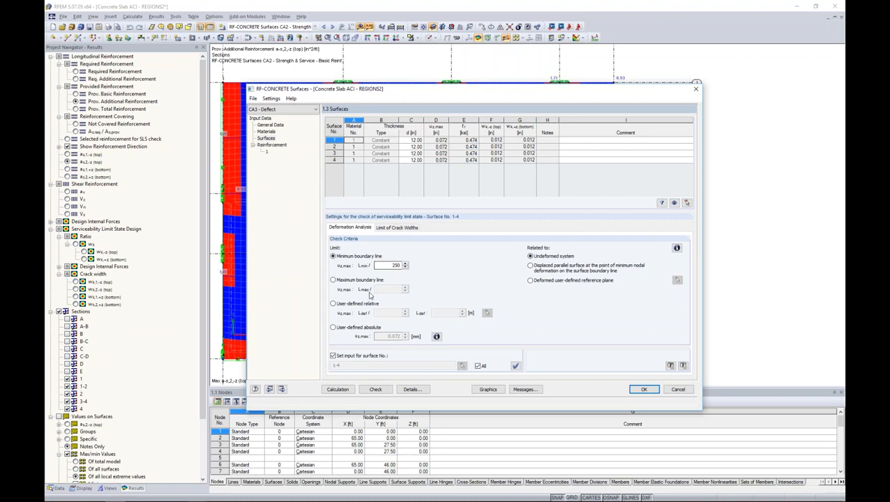
{"action": "left_click", "coordinate": [334, 356]}
{"action": "left_click", "coordinate": [413, 147]}
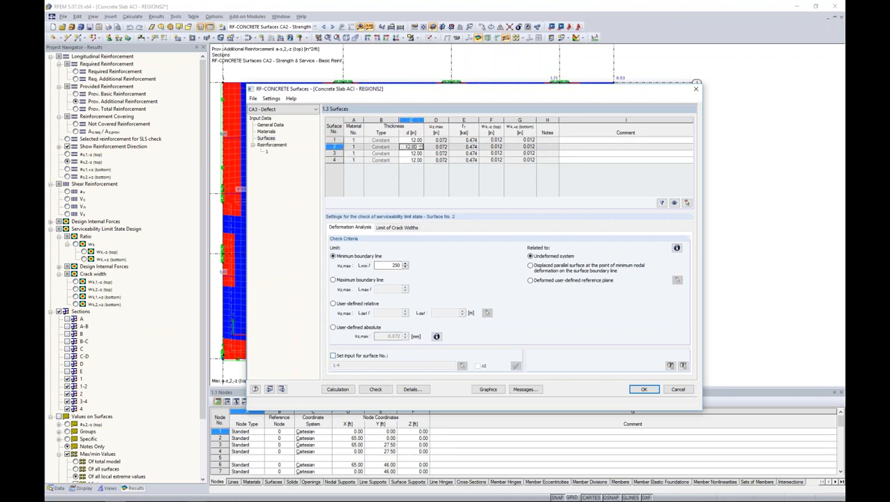
{"action": "left_click", "coordinate": [410, 153]}
{"action": "left_click", "coordinate": [413, 160]}
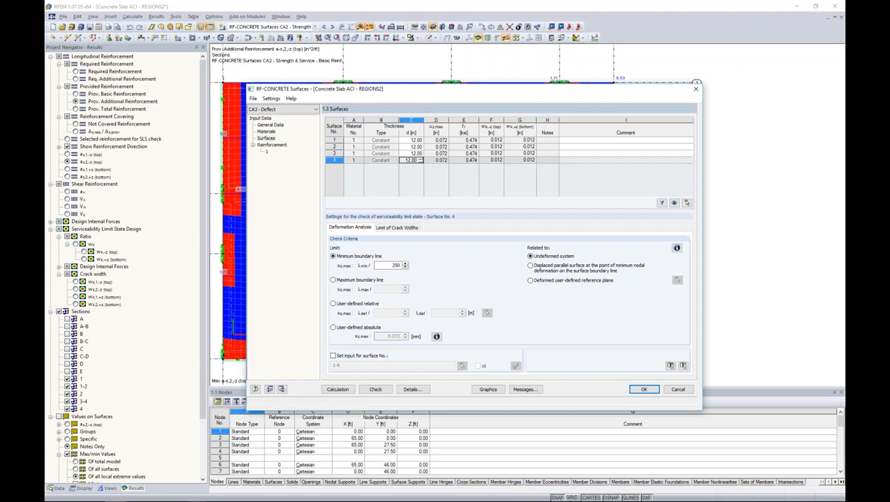
{"action": "left_click_drag", "start_coordinate": [426, 93], "coordinate": [407, 286]}
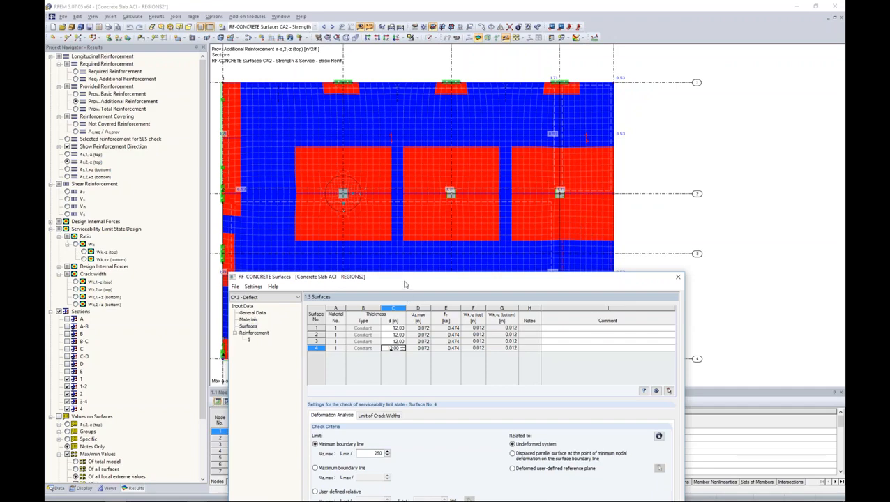
{"action": "left_click_drag", "start_coordinate": [405, 278], "coordinate": [423, 109]}
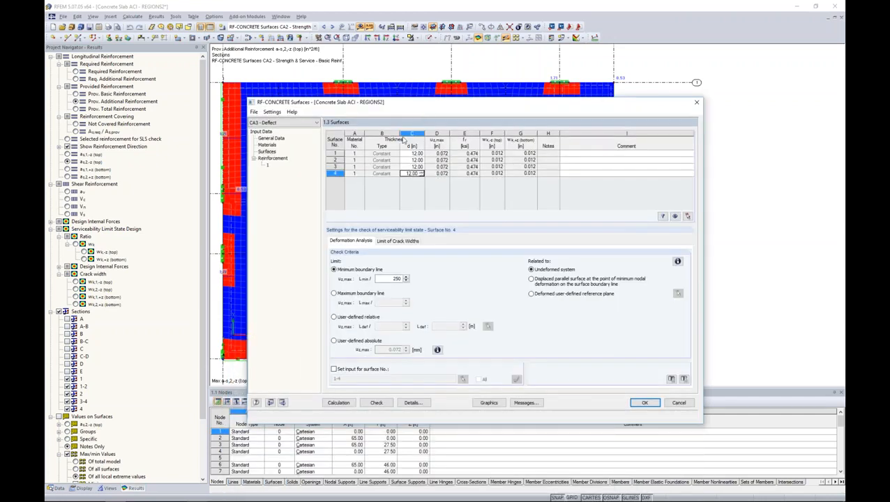
Give surface 1 a user-defined relative deflection limit of L/240, picking the 18.50 ft reference length between two model points.
{"action": "left_click", "coordinate": [386, 154]}
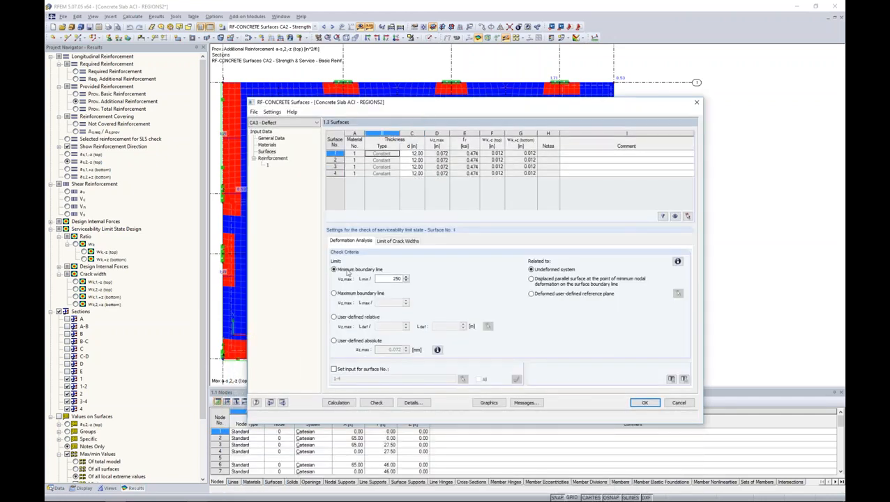
{"action": "left_click", "coordinate": [333, 317]}
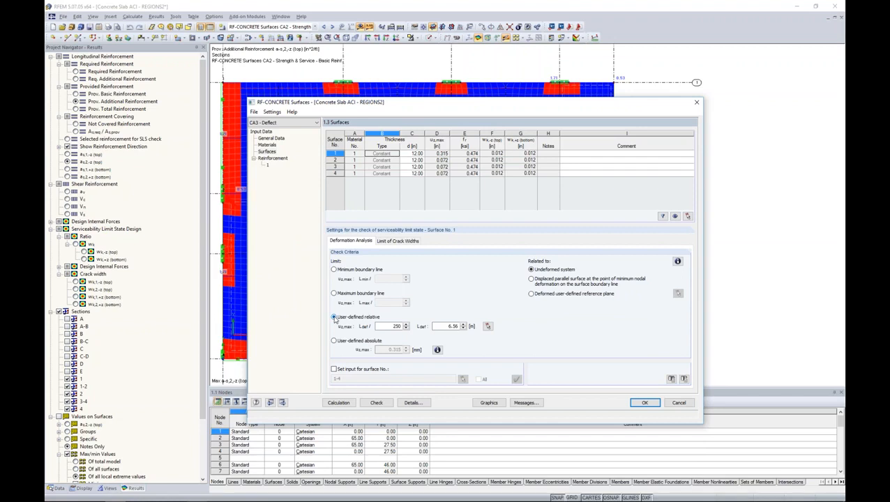
{"action": "double_click", "coordinate": [396, 326]}
{"action": "type", "text": "2"}
{"action": "left_click", "coordinate": [487, 327]}
{"action": "left_click", "coordinate": [223, 82]}
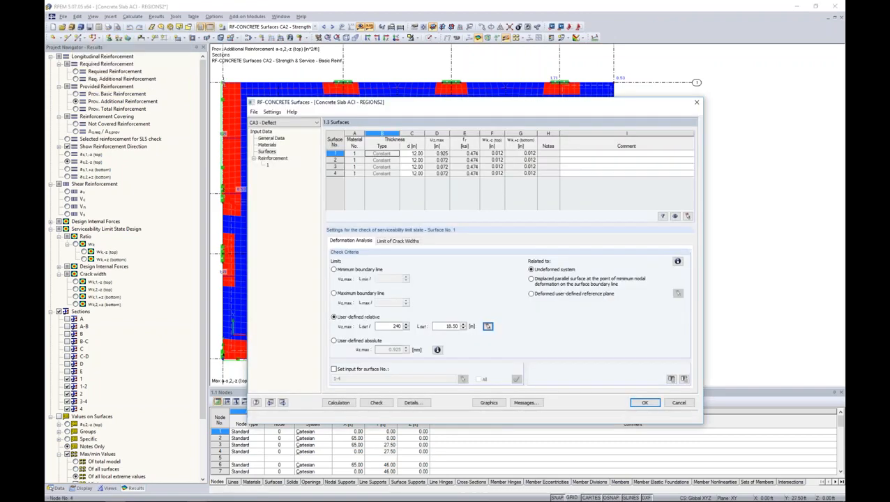
{"action": "left_click", "coordinate": [442, 326]}
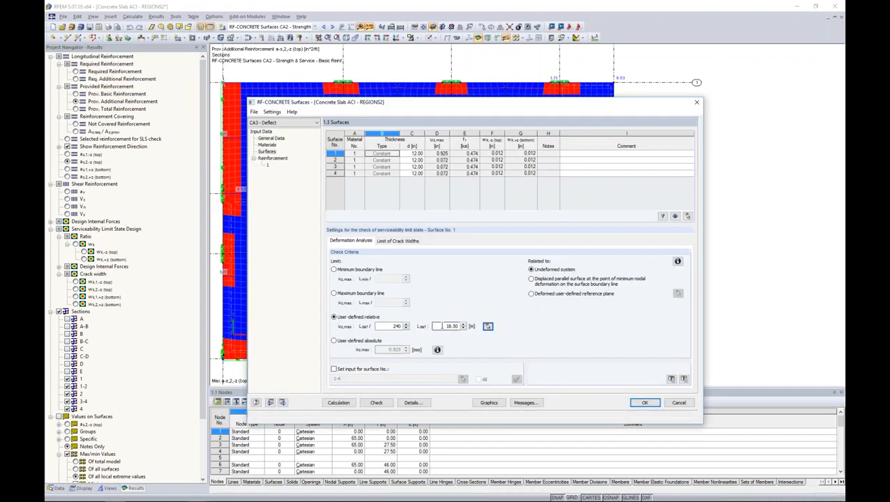
Give surface 2 a user-defined relative deflection limit of L/240, picking the 27.50 ft reference length between two model points.
{"action": "left_click", "coordinate": [411, 160]}
{"action": "left_click", "coordinate": [411, 160]}
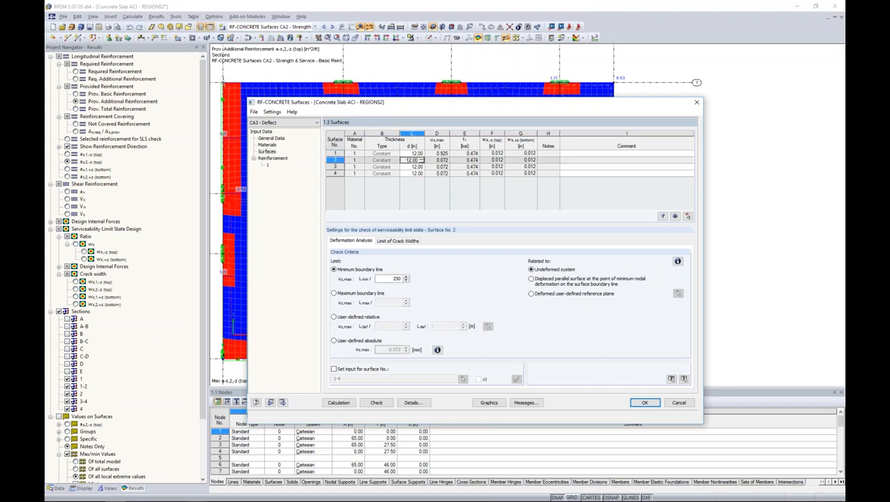
{"action": "left_click", "coordinate": [335, 316]}
{"action": "double_click", "coordinate": [396, 325]}
{"action": "type", "text": "24"}
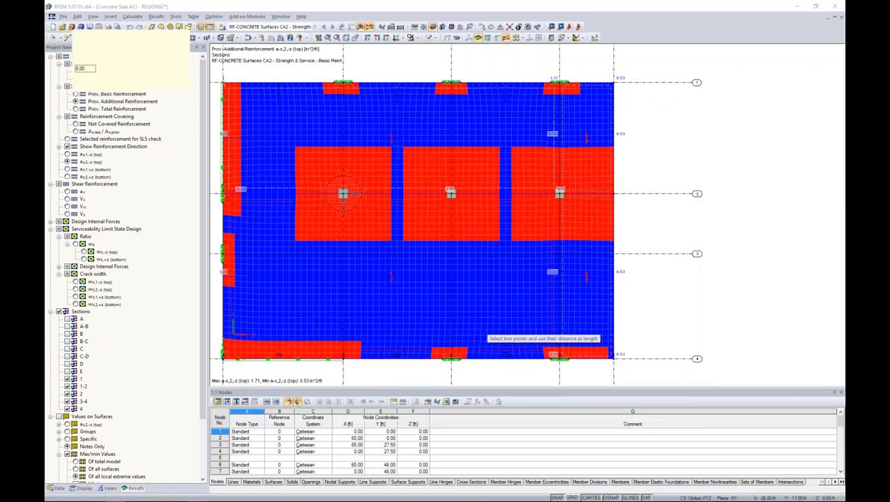
{"action": "left_click", "coordinate": [488, 326]}
{"action": "middle_click_drag", "start_coordinate": [295, 219], "coordinate": [432, 195]}
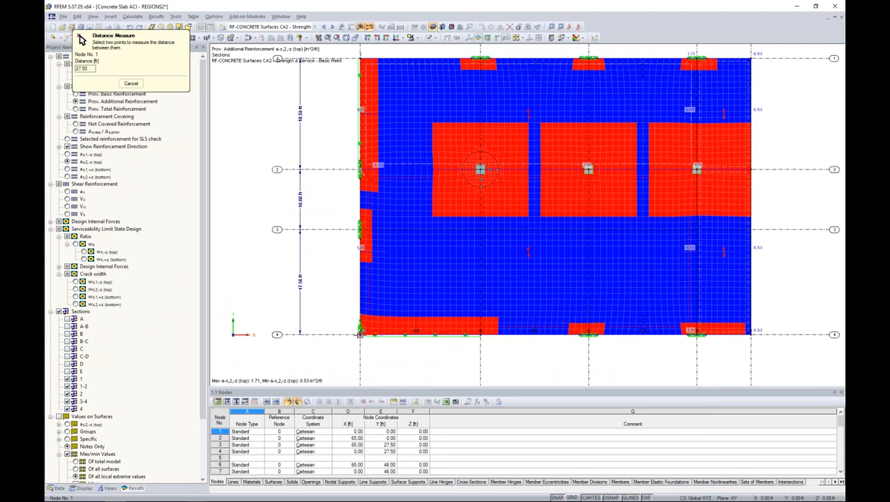
{"action": "left_click", "coordinate": [361, 334]}
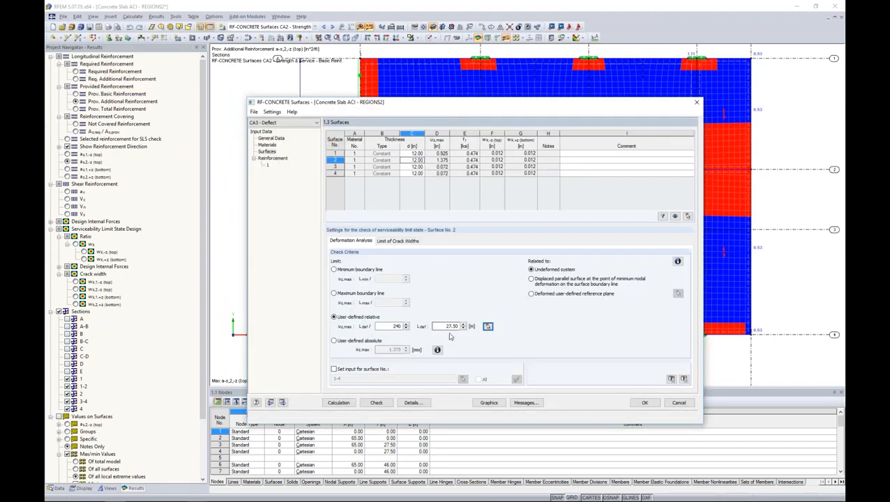
{"action": "left_click_drag", "start_coordinate": [450, 106], "coordinate": [528, 101]}
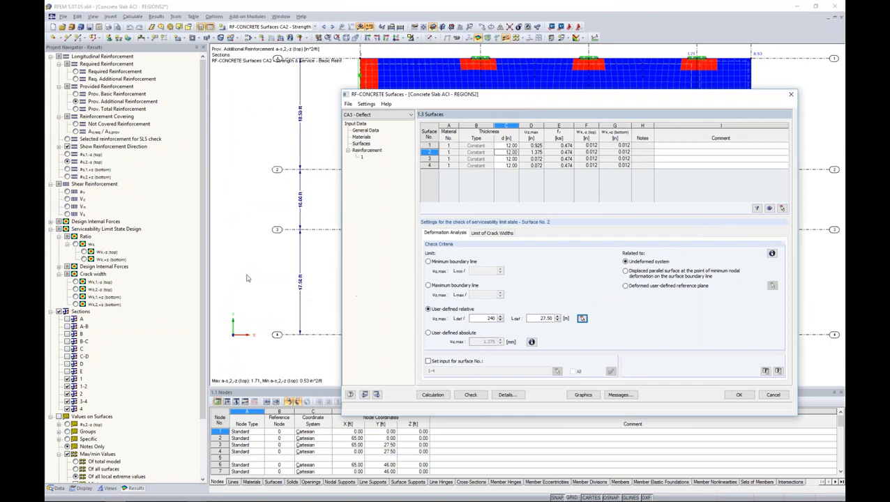
{"action": "left_click_drag", "start_coordinate": [503, 98], "coordinate": [414, 89]}
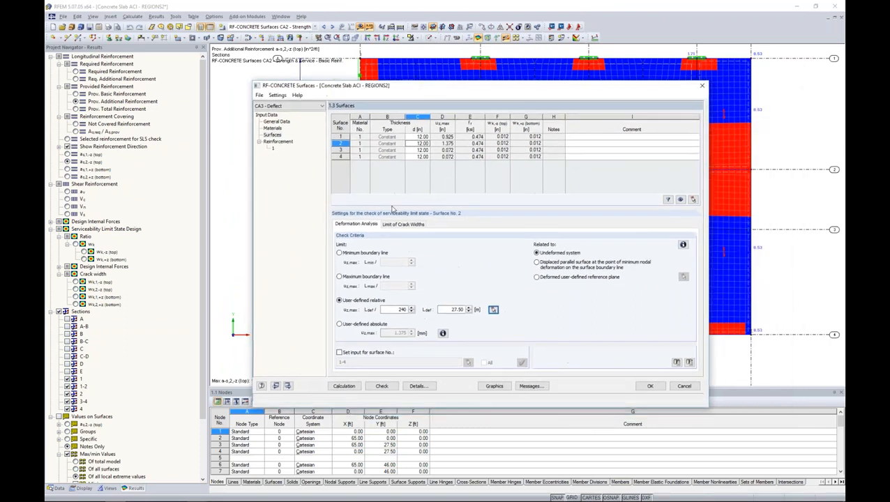
Give surface 3 a user-defined relative deflection limit of L/125, picking the 9.00 ft cantilever length between two model points.
{"action": "left_click", "coordinate": [398, 150]}
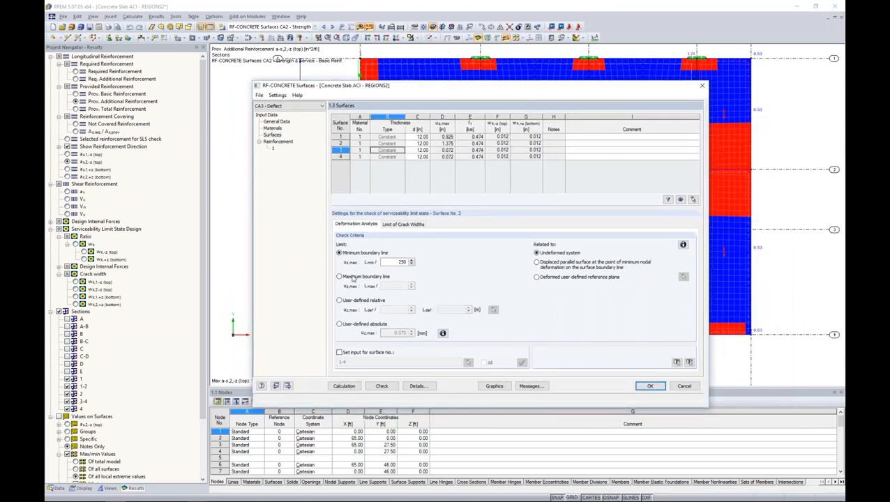
{"action": "left_click", "coordinate": [339, 301]}
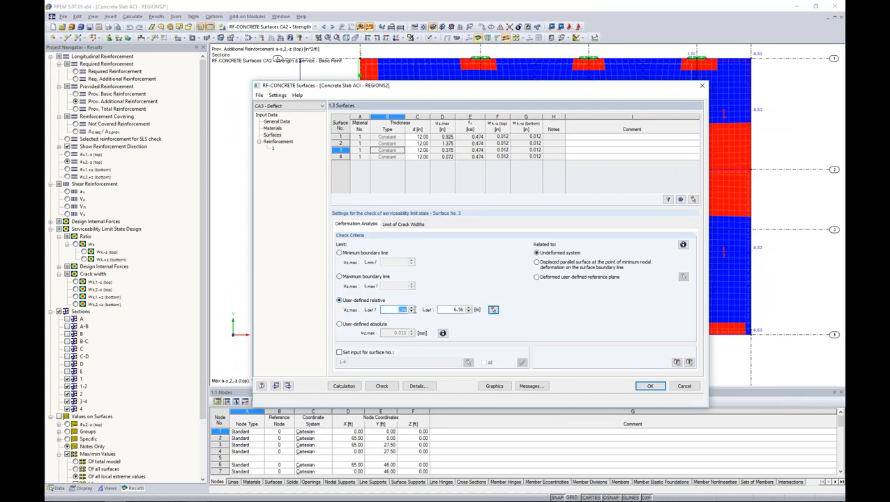
{"action": "type", "text": "125"}
{"action": "left_click", "coordinate": [493, 310]}
{"action": "middle_click_drag", "start_coordinate": [638, 168], "coordinate": [492, 204]}
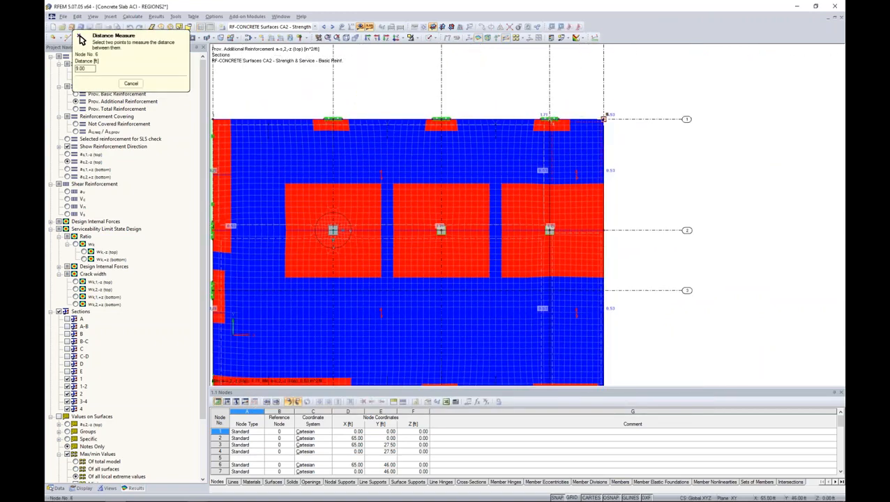
{"action": "left_click", "coordinate": [606, 120]}
Give surface 4 a user-defined relative deflection limit of L/125 with a reference length of 9.00 ft.
{"action": "left_click", "coordinate": [386, 157]}
{"action": "left_click", "coordinate": [340, 301]}
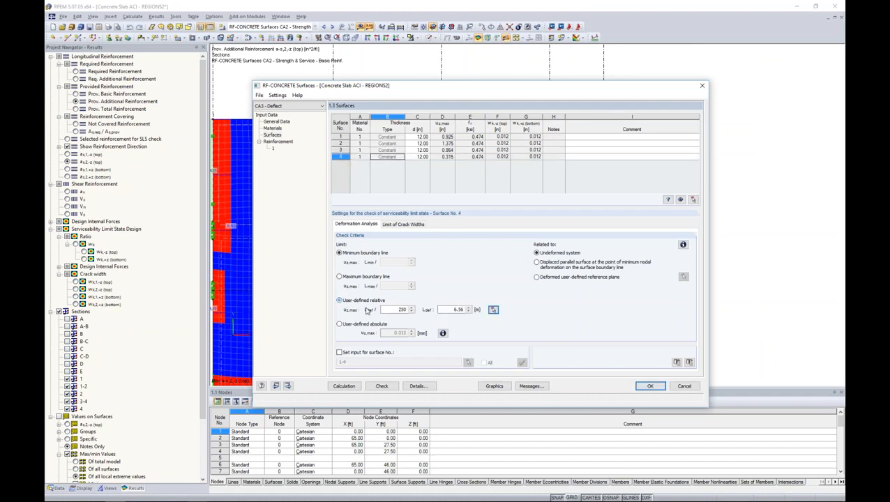
{"action": "type", "text": "1"}
{"action": "double_click", "coordinate": [448, 309]}
{"action": "type", "text": "9.0"}
View the information diagrams on the reference planes for local deformation, and close them.
{"action": "left_click", "coordinate": [683, 245]}
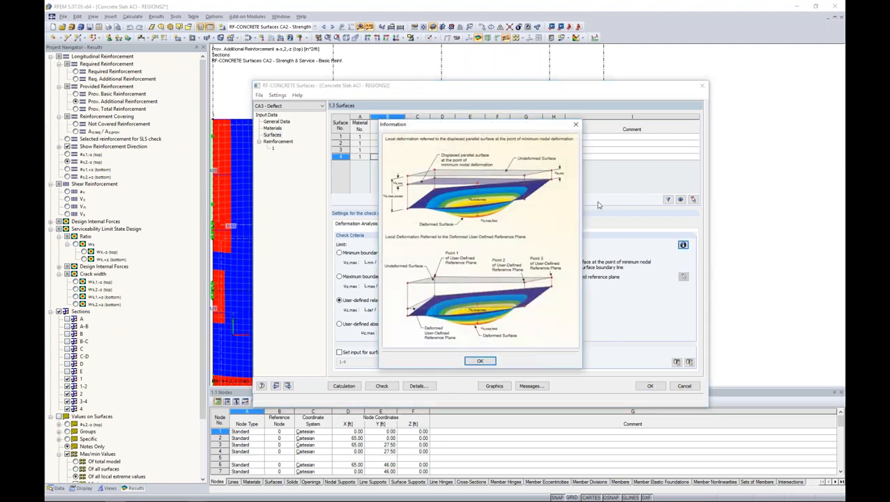
{"action": "left_click_drag", "start_coordinate": [467, 128], "coordinate": [362, 145]}
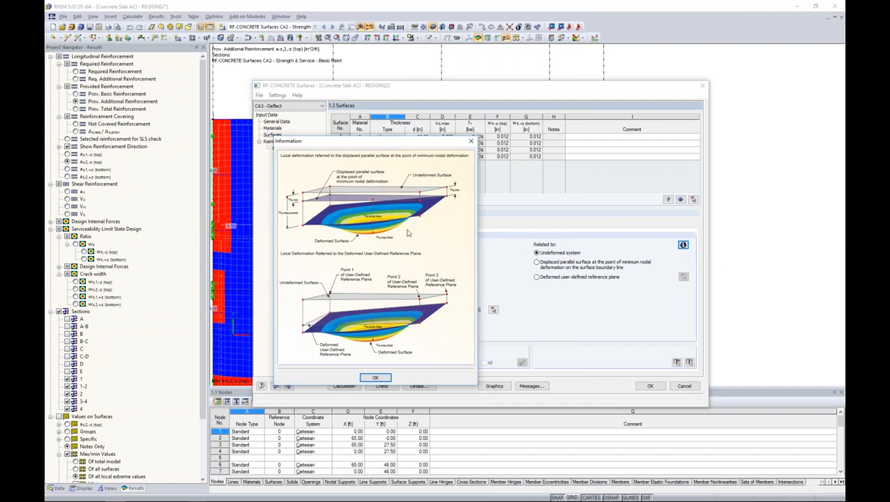
{"action": "left_click", "coordinate": [471, 142]}
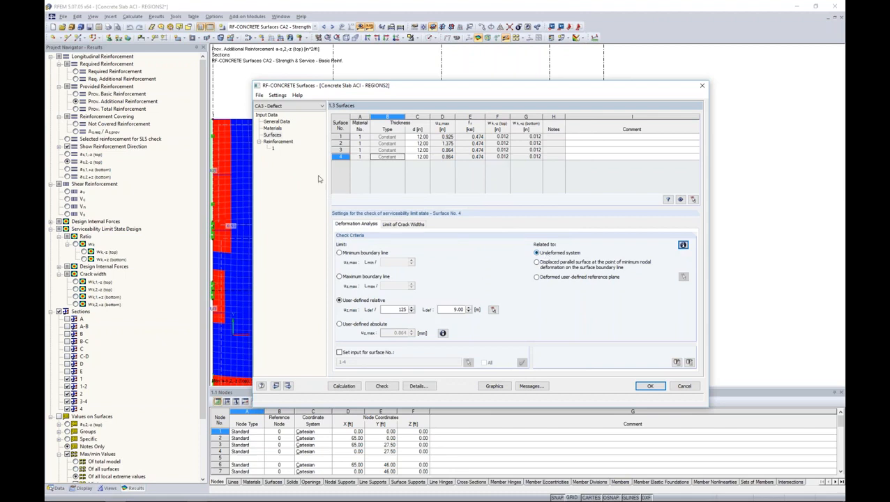
Check the Deflect case's longitudinal reinforcement settings, accept the module input and show the model data tree.
{"action": "left_click", "coordinate": [288, 143]}
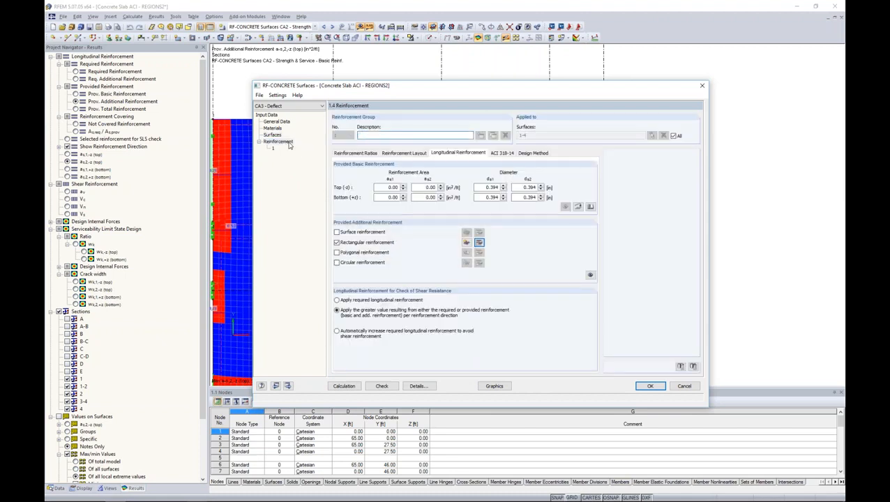
{"action": "mouse_move", "coordinate": [454, 91]}
{"action": "left_mouse_down"}
{"action": "mouse_move", "coordinate": [476, 277]}
{"action": "mouse_move", "coordinate": [491, 192]}
{"action": "mouse_move", "coordinate": [543, 80]}
{"action": "mouse_move", "coordinate": [496, 63]}
{"action": "mouse_move", "coordinate": [453, 78]}
{"action": "left_mouse_up"}
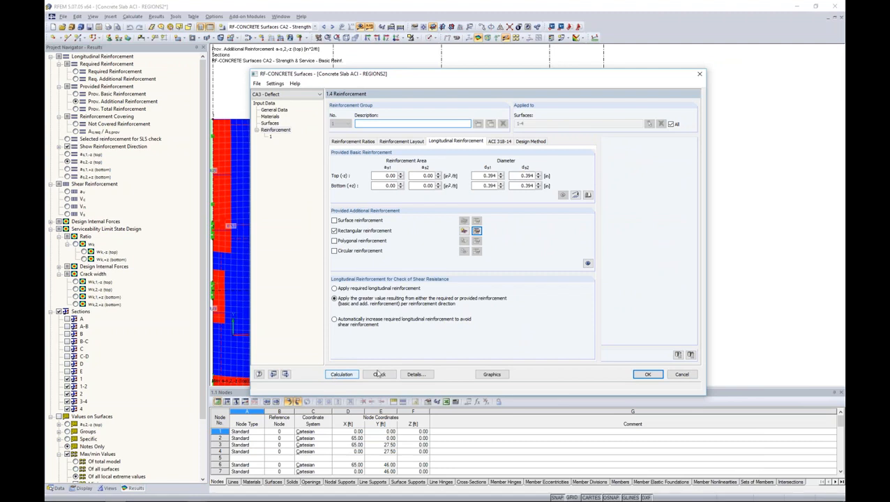
{"action": "left_click", "coordinate": [647, 374]}
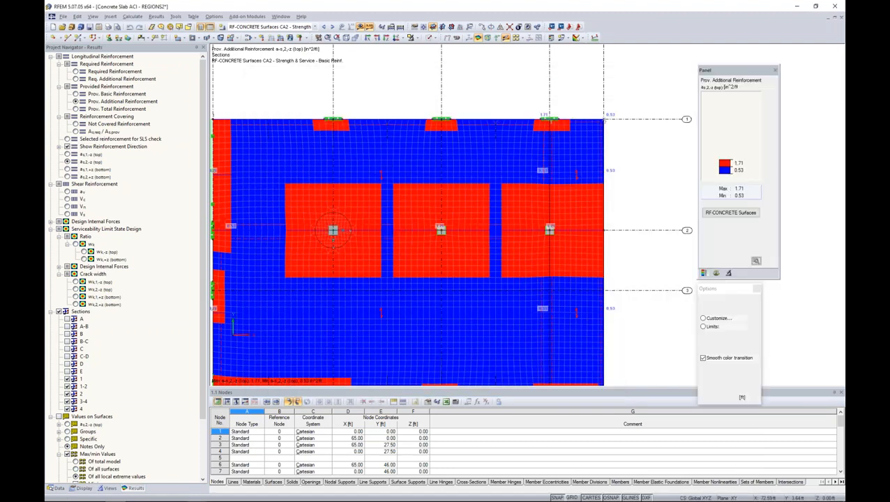
{"action": "left_click", "coordinate": [57, 488]}
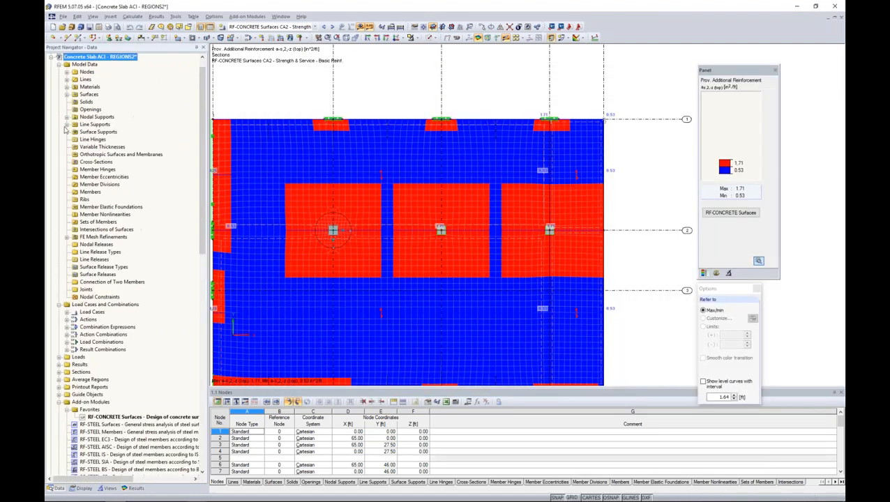
Switch to the model Concrete Slab ACI - DEFLECTION 1 and show the total serviceability design results of RF-CONCRETE Surfaces.
{"action": "left_click", "coordinate": [54, 59]}
{"action": "double_click", "coordinate": [102, 79]}
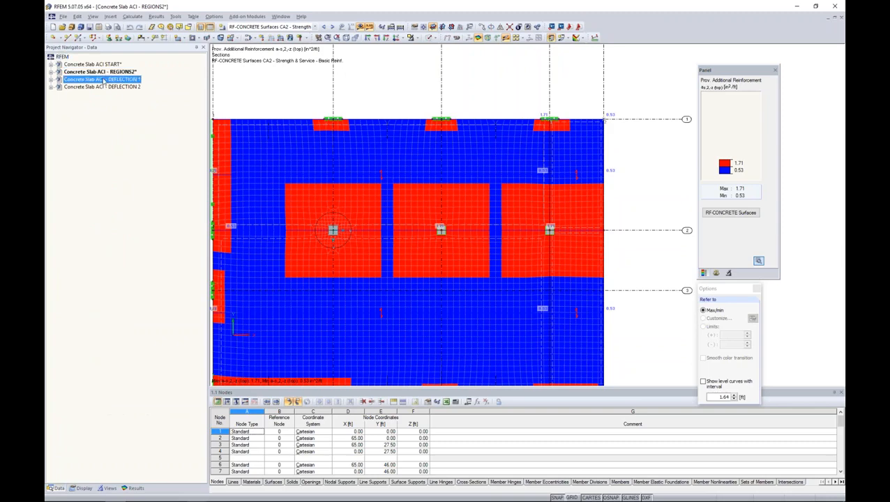
{"action": "left_click", "coordinate": [51, 80]}
{"action": "double_click", "coordinate": [155, 418]}
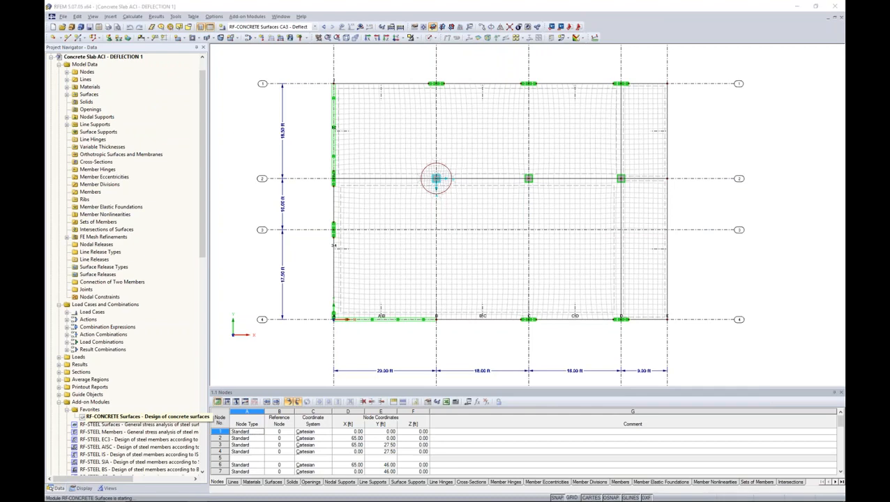
{"action": "left_click", "coordinate": [241, 203]}
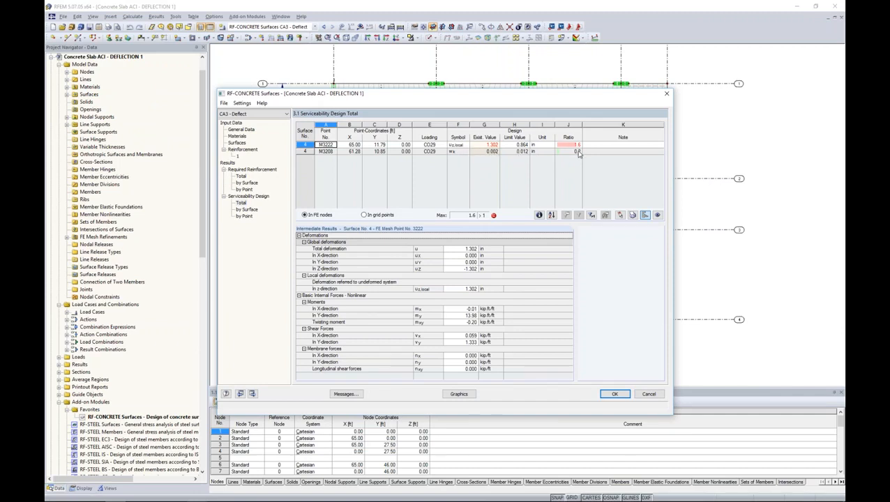
{"action": "left_click", "coordinate": [478, 145]}
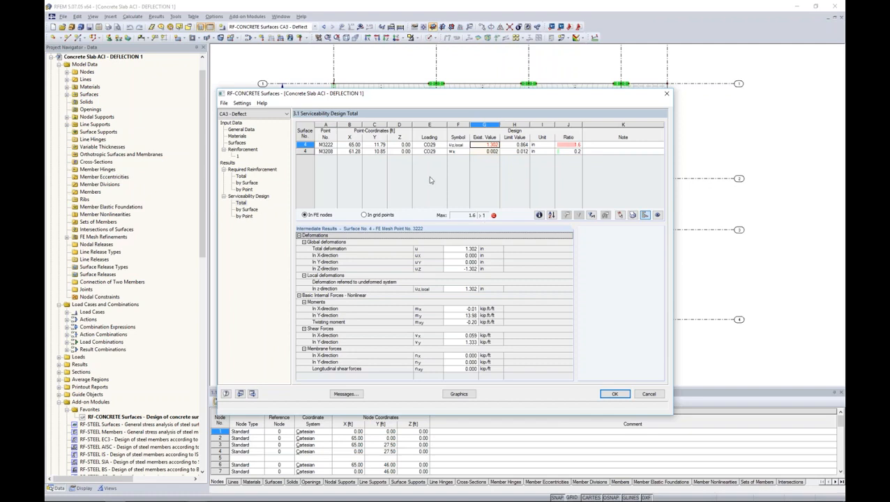
Examine the serviceability design results by surface and locate the governing surface 4 deflection point in the model.
{"action": "left_click", "coordinate": [246, 209]}
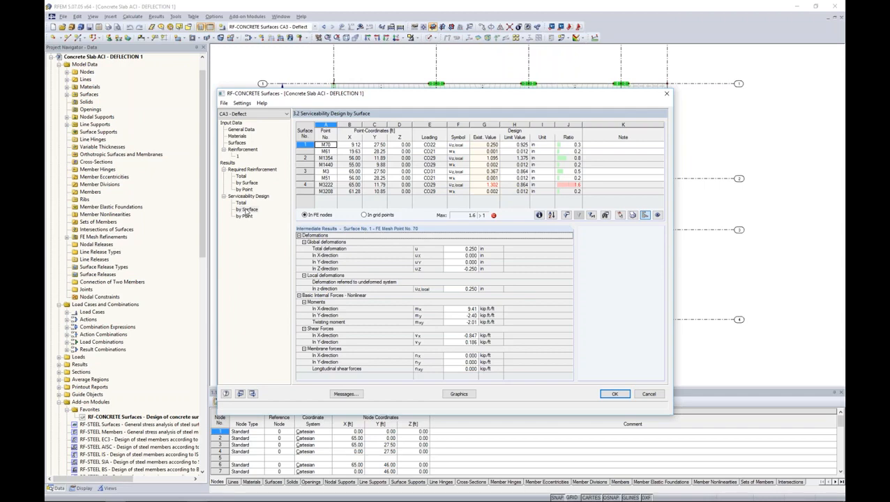
{"action": "left_click_drag", "start_coordinate": [393, 96], "coordinate": [382, 264]}
{"action": "left_click", "coordinate": [418, 352]}
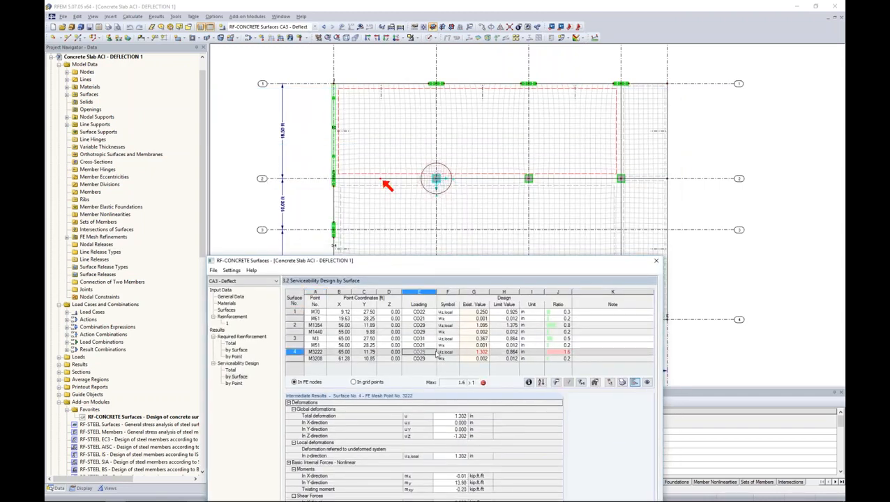
{"action": "left_click_drag", "start_coordinate": [483, 264], "coordinate": [412, 134]}
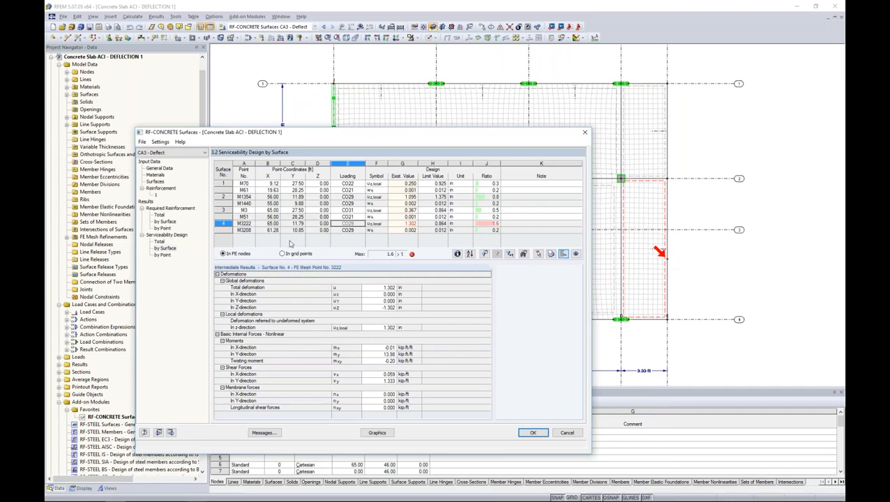
Display the CA3 local z-deformation contours graphically and examine the deflected slab in 3D from several angles.
{"action": "left_click", "coordinate": [383, 435]}
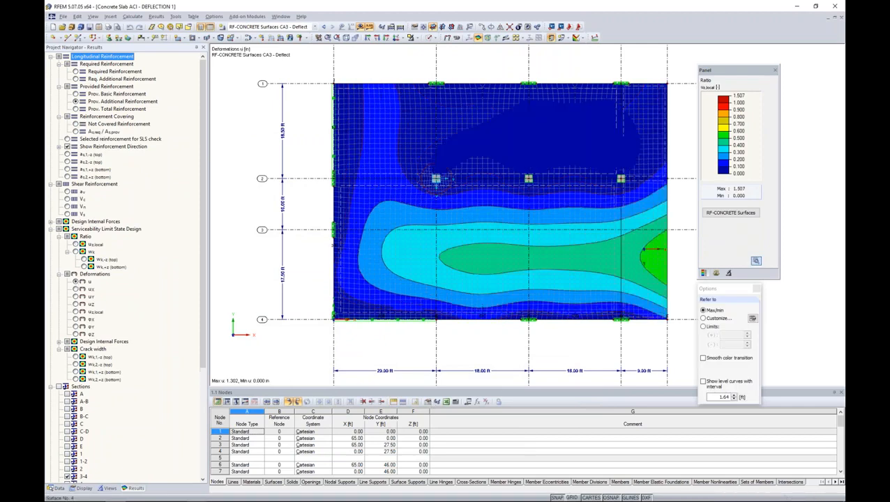
{"action": "middle_click_drag", "start_coordinate": [658, 341], "coordinate": [536, 95], "text": "ctrl"}
{"action": "scroll", "coordinate": [608, 129], "scroll_direction": "down", "scroll_amount": 1}
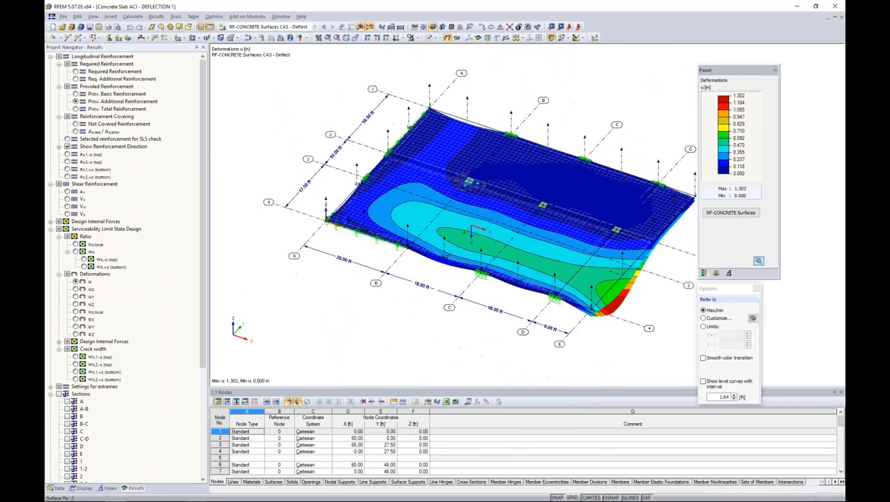
{"action": "middle_click_drag", "start_coordinate": [609, 129], "coordinate": [474, 78]}
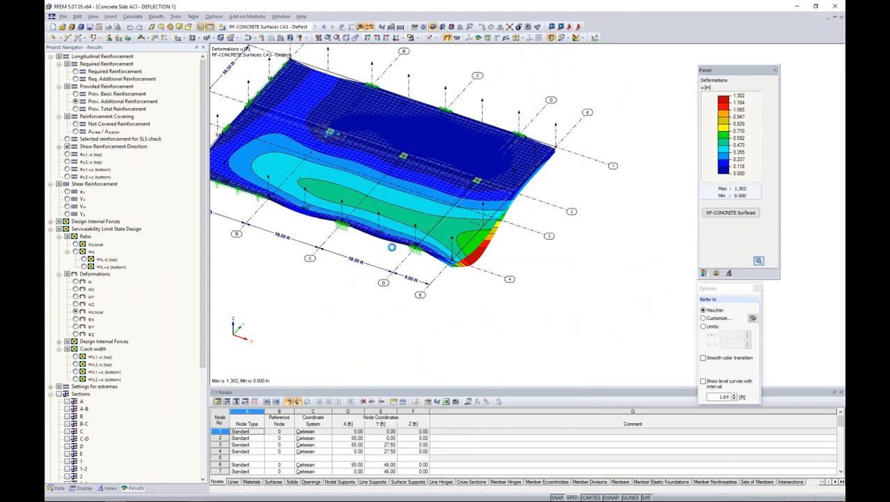
{"action": "middle_click_drag", "start_coordinate": [471, 287], "coordinate": [398, 213], "text": "ctrl"}
{"action": "middle_click_drag", "start_coordinate": [386, 180], "coordinate": [349, 186], "text": "ctrl"}
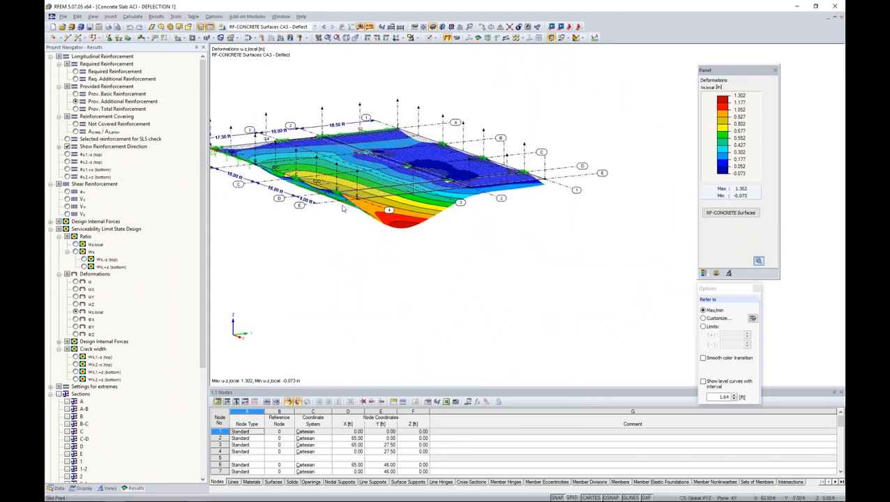
{"action": "middle_click_drag", "start_coordinate": [372, 234], "coordinate": [557, 306], "text": "ctrl"}
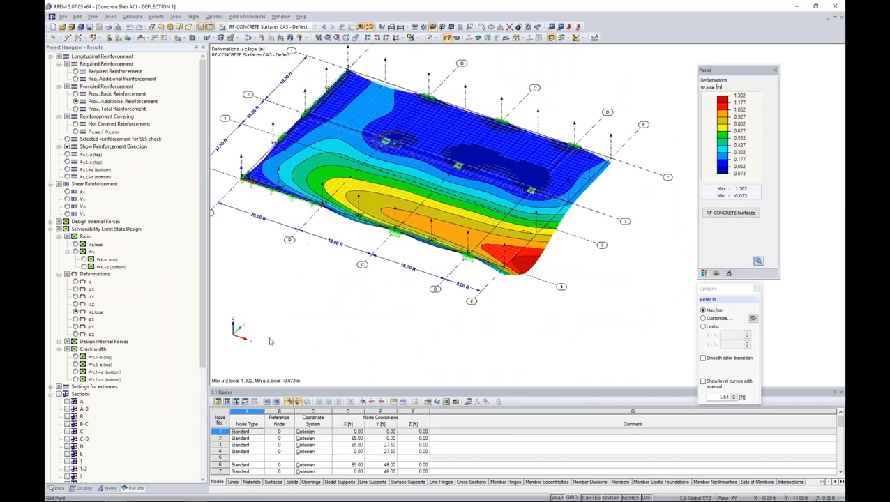
{"action": "scroll", "coordinate": [199, 297], "scroll_direction": "down", "scroll_amount": 2}
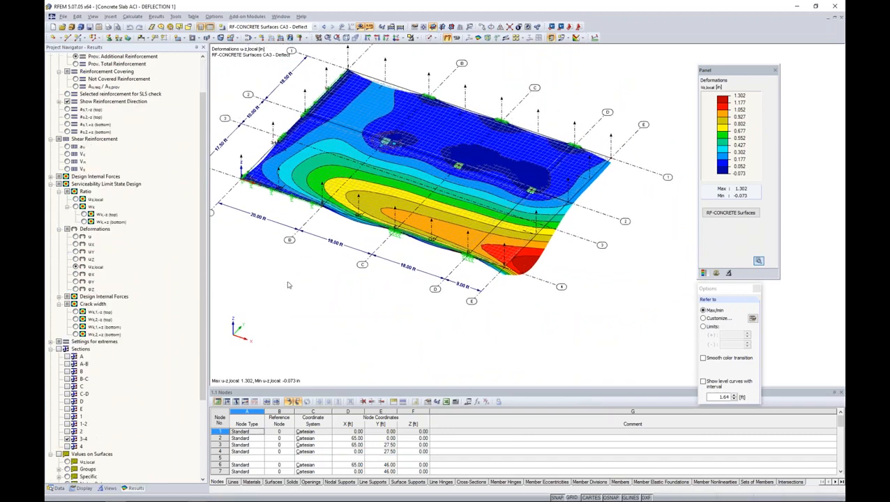
Turn on the section results and hide the surface contours so that only the section 3-4 deformation diagram is displayed.
{"action": "left_click", "coordinate": [505, 39]}
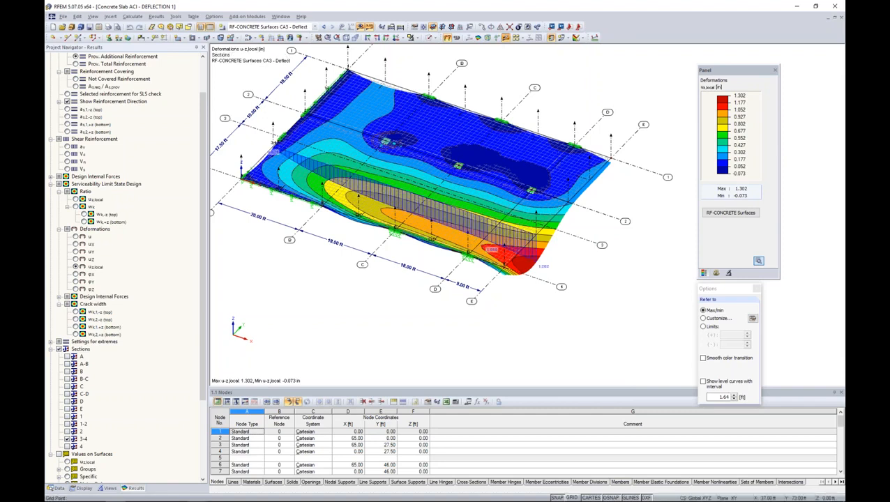
{"action": "left_click", "coordinate": [577, 38]}
{"action": "left_click", "coordinate": [587, 100]}
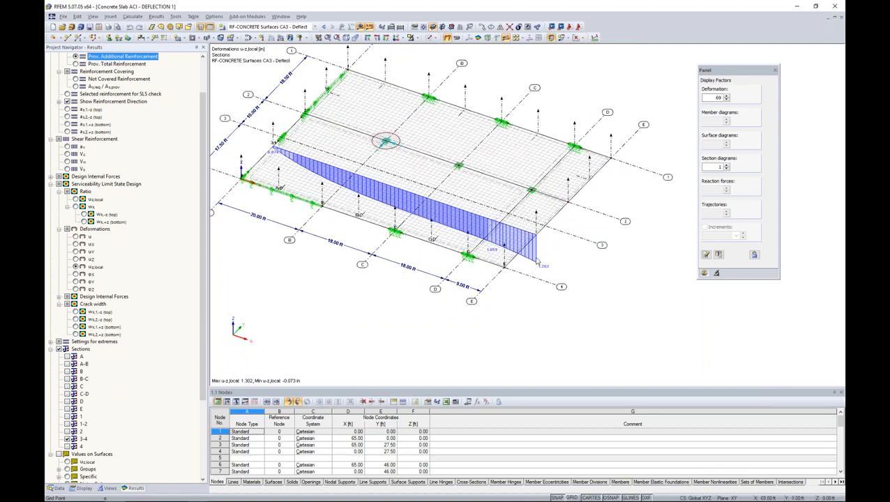
Open the result diagram of section 3-4, add the total deformation u, and close the diagram.
{"action": "right_click", "coordinate": [536, 214]}
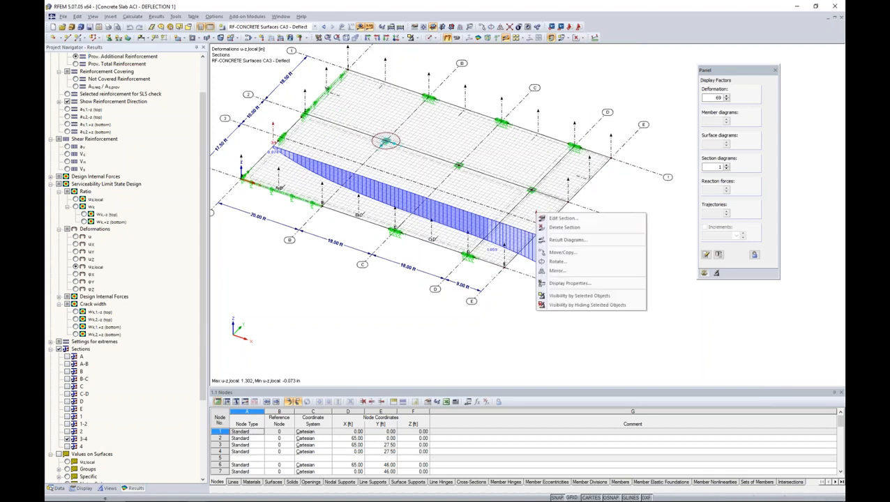
{"action": "left_click", "coordinate": [548, 239]}
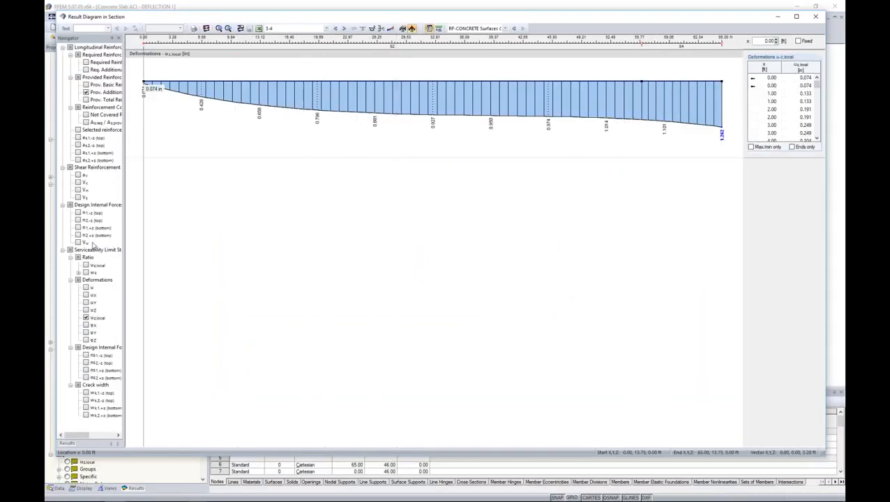
{"action": "left_click", "coordinate": [86, 287]}
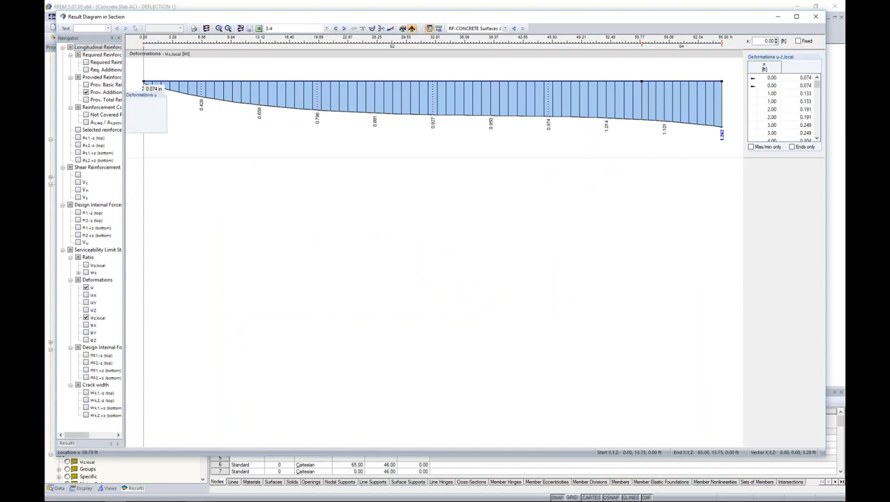
{"action": "left_click", "coordinate": [816, 16]}
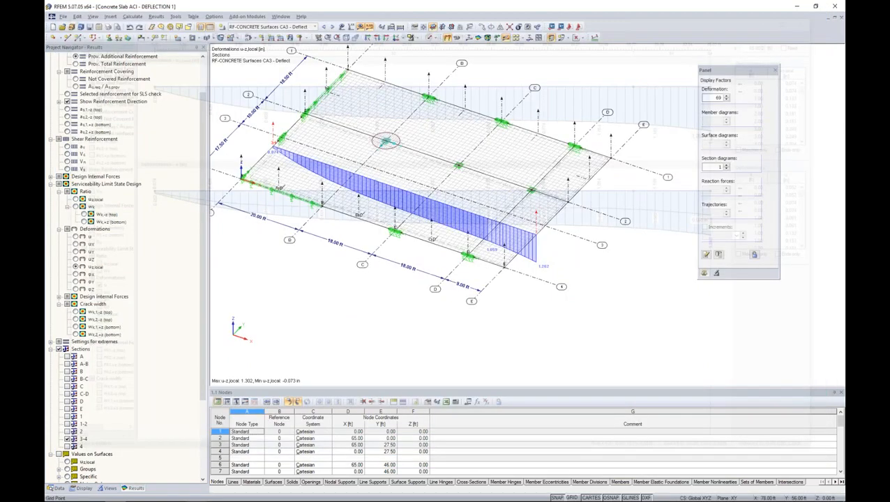
Show the surface deformation contours again and return the slab to a plan view.
{"action": "left_click", "coordinate": [583, 42]}
{"action": "left_click", "coordinate": [585, 49]}
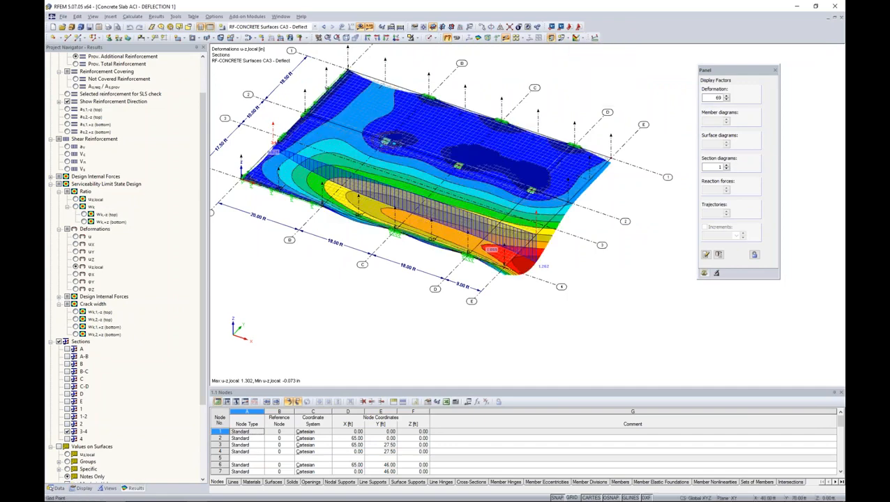
{"action": "middle_click_drag", "start_coordinate": [381, 300], "coordinate": [473, 346], "text": "ctrl"}
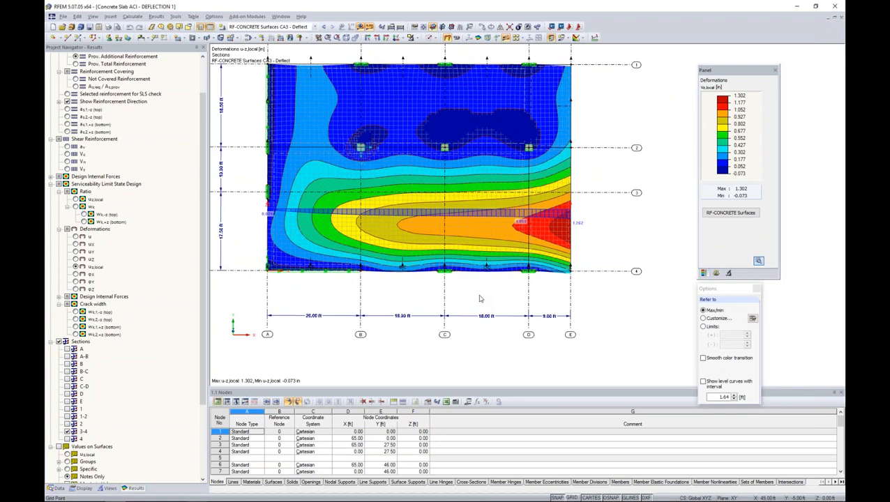
Set the thickness of surfaces 1 to 4 to 14 in in the RF-CONCRETE Surfaces case CA3 - Deflect.
{"action": "left_click", "coordinate": [741, 212]}
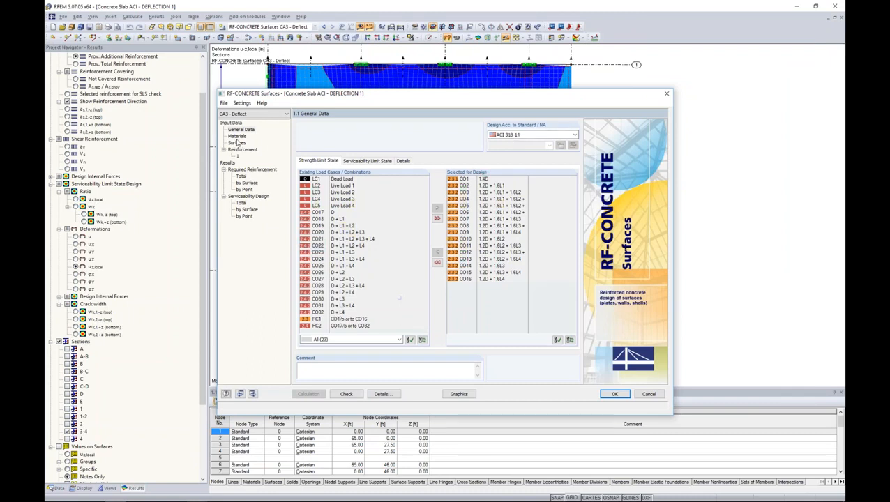
{"action": "left_click", "coordinate": [238, 143]}
{"action": "left_click", "coordinate": [382, 145]}
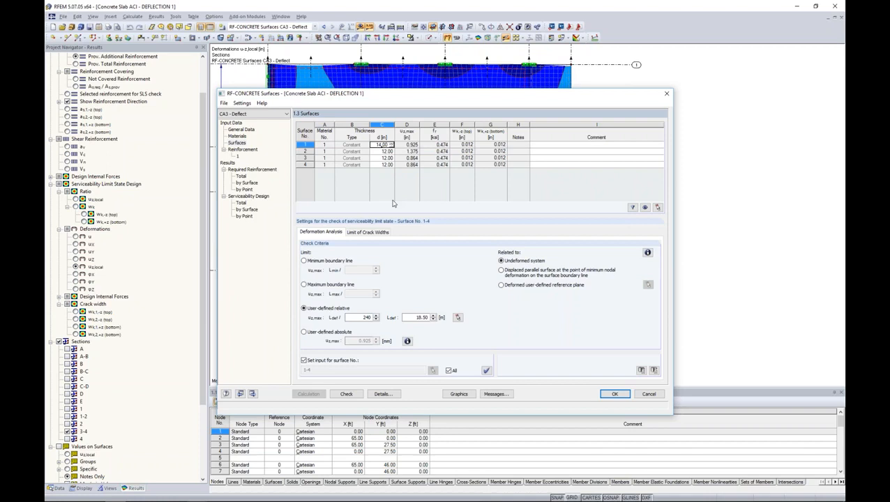
{"action": "key", "text": "Return"}
{"action": "type", "text": "14"}
{"action": "key", "text": "Return"}
{"action": "type", "text": "14"}
{"action": "key", "text": "Return"}
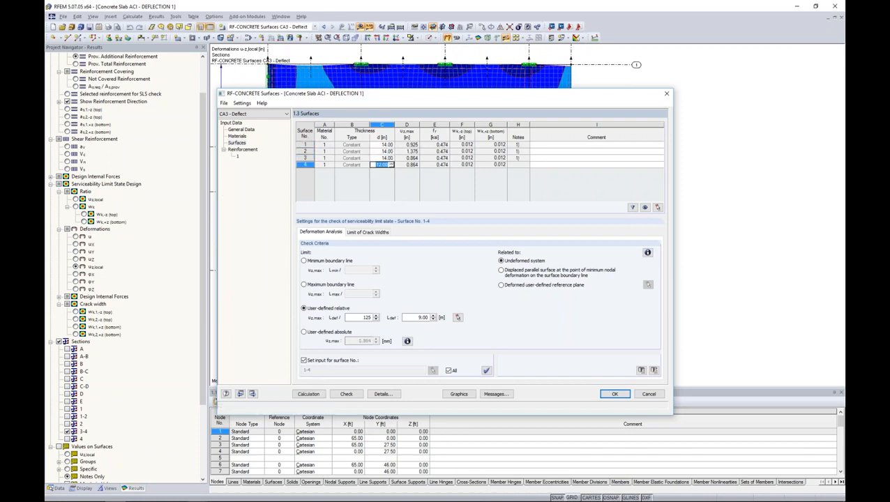
{"action": "type", "text": "14"}
{"action": "left_click", "coordinate": [505, 167]}
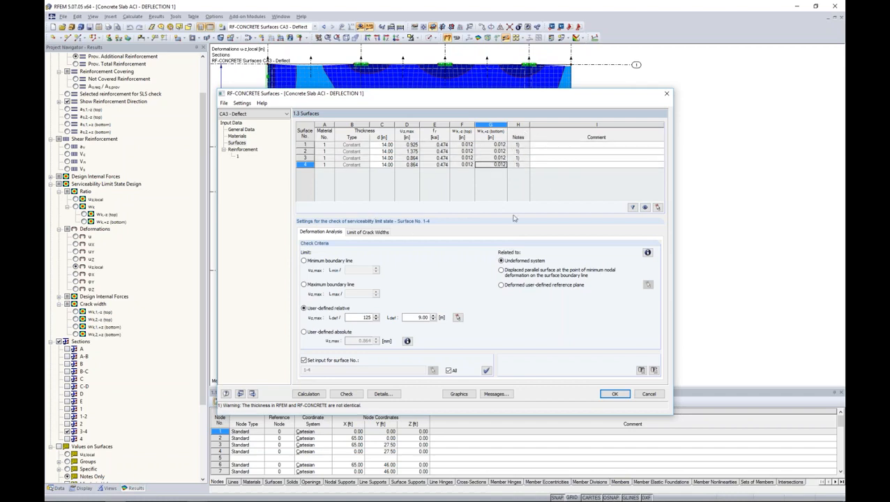
Read the design module's messages about the surface input, close them and accept the module input.
{"action": "left_click", "coordinate": [495, 394]}
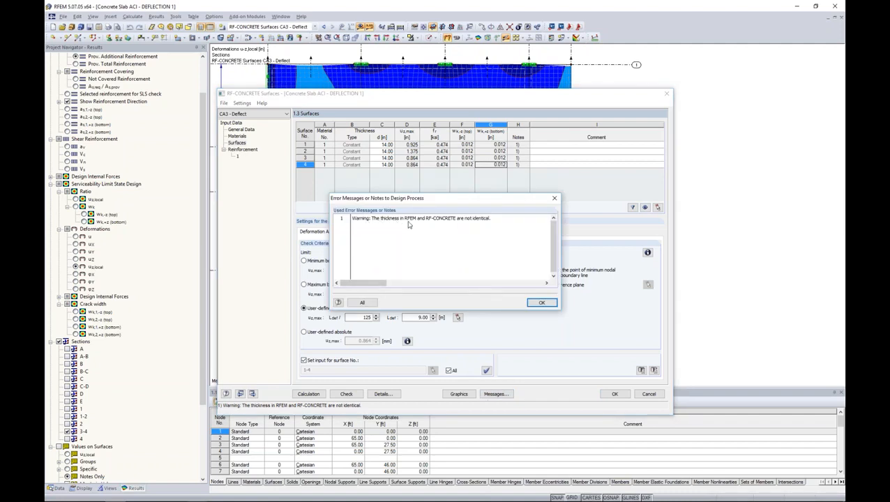
{"action": "left_click", "coordinate": [555, 198]}
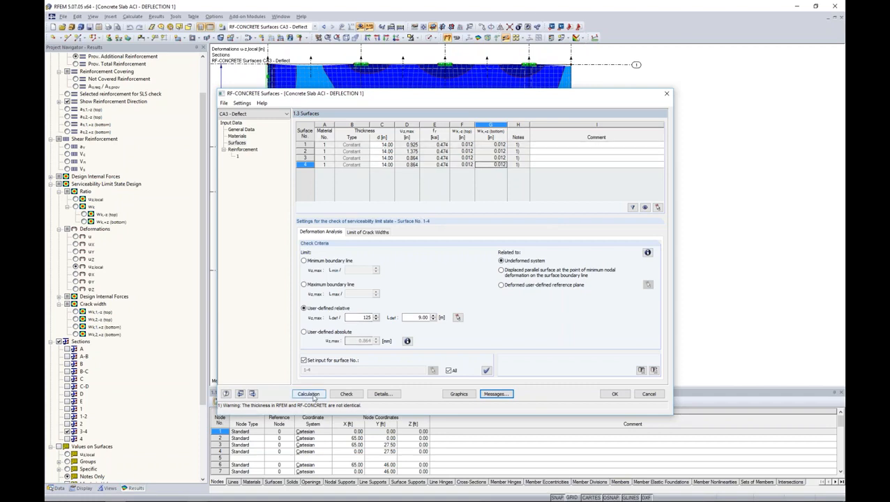
{"action": "left_click", "coordinate": [614, 395]}
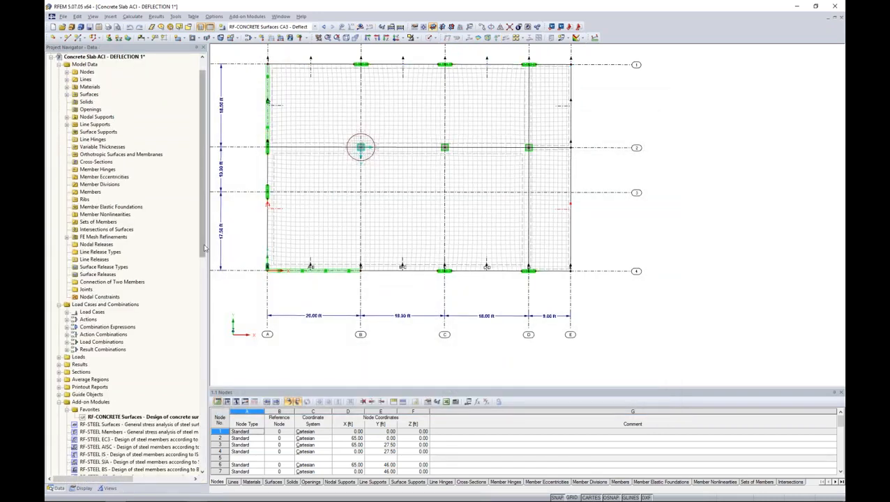
Switch to the model Concrete Slab ACI - DEFLECTION 2 and open its RF-CONCRETE Surfaces module.
{"action": "scroll", "coordinate": [202, 160], "scroll_direction": "up", "scroll_amount": 1}
{"action": "left_click", "coordinate": [51, 79]}
{"action": "double_click", "coordinate": [101, 87]}
{"action": "left_click", "coordinate": [51, 86]}
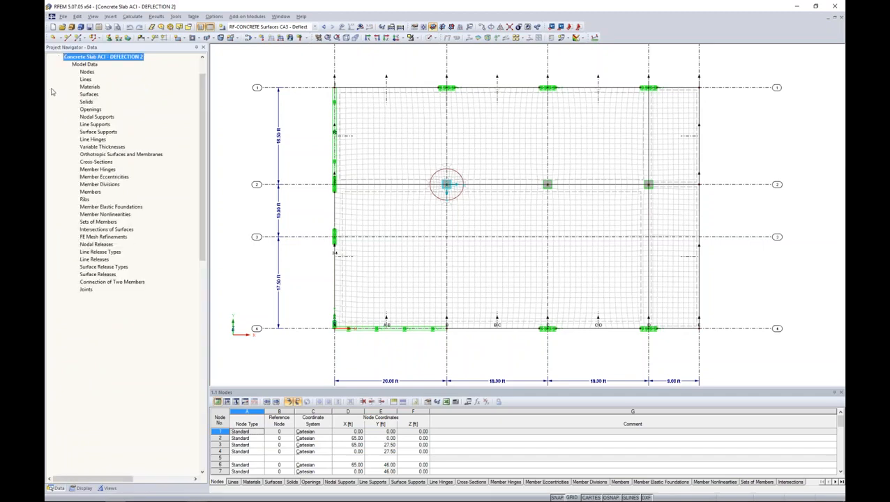
{"action": "double_click", "coordinate": [140, 418]}
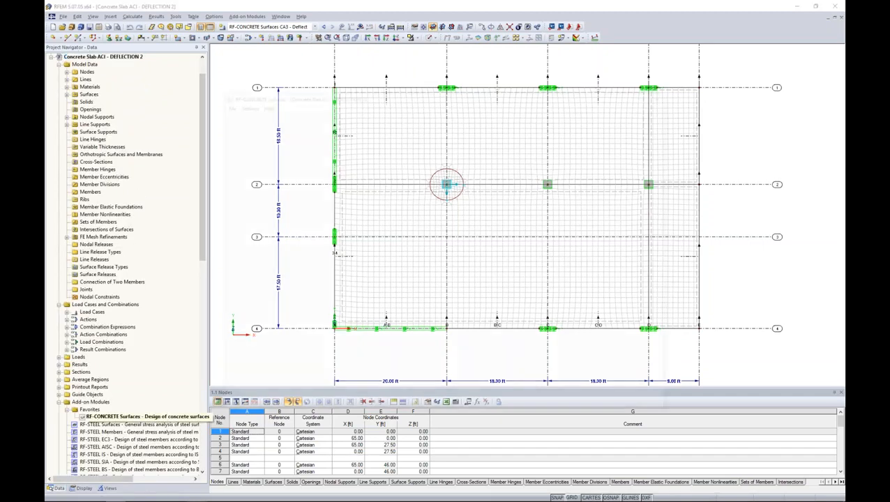
Check the surface thicknesses and the serviceability design results in total and by surface, and close the module.
{"action": "left_click", "coordinate": [238, 143]}
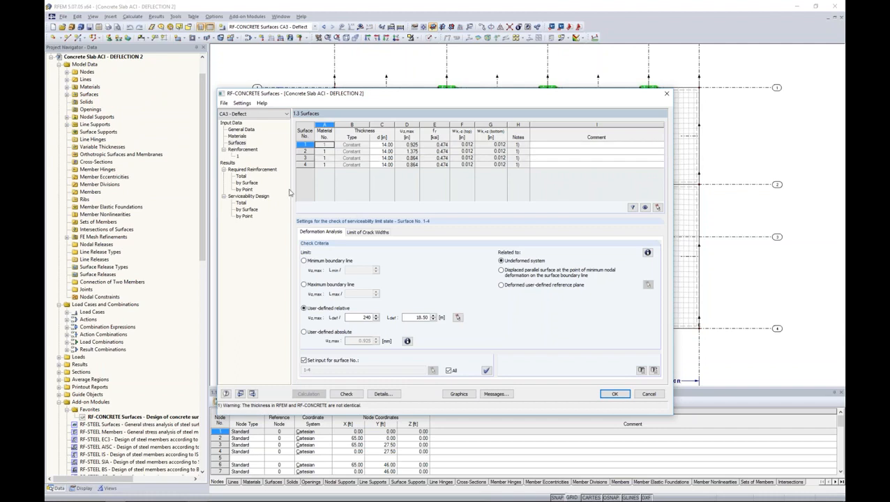
{"action": "left_click", "coordinate": [240, 204]}
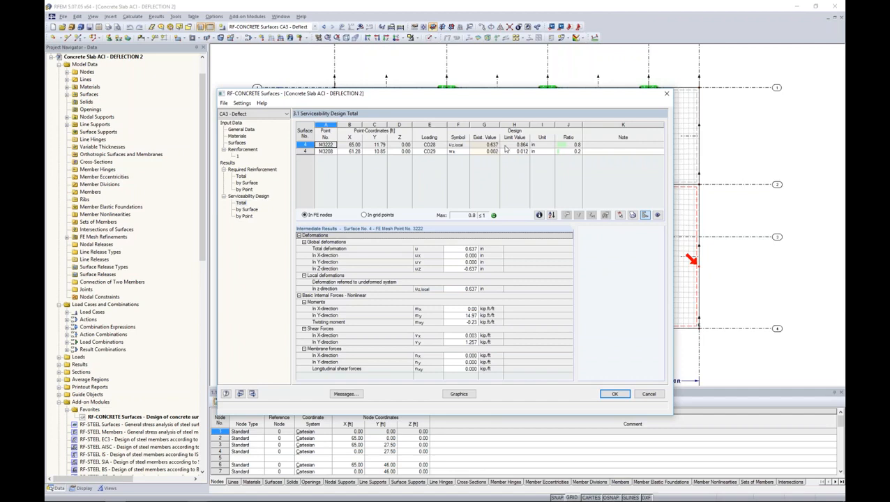
{"action": "left_click", "coordinate": [246, 210]}
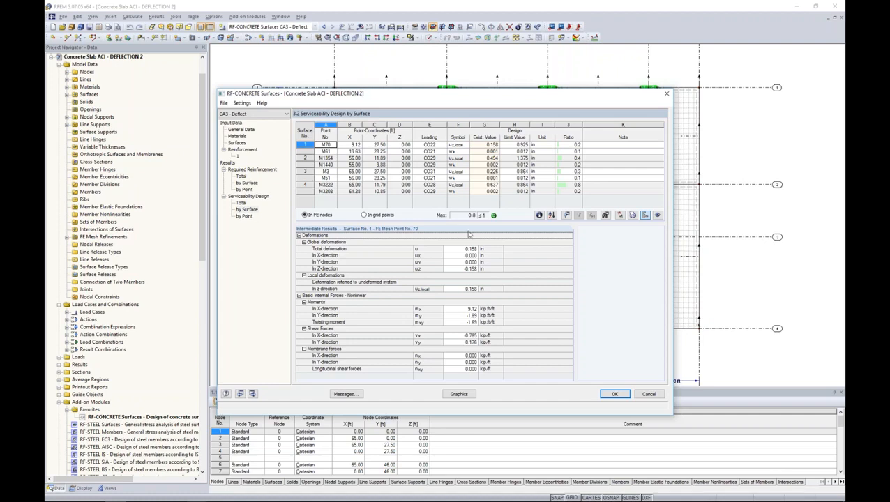
{"action": "left_click", "coordinate": [611, 395]}
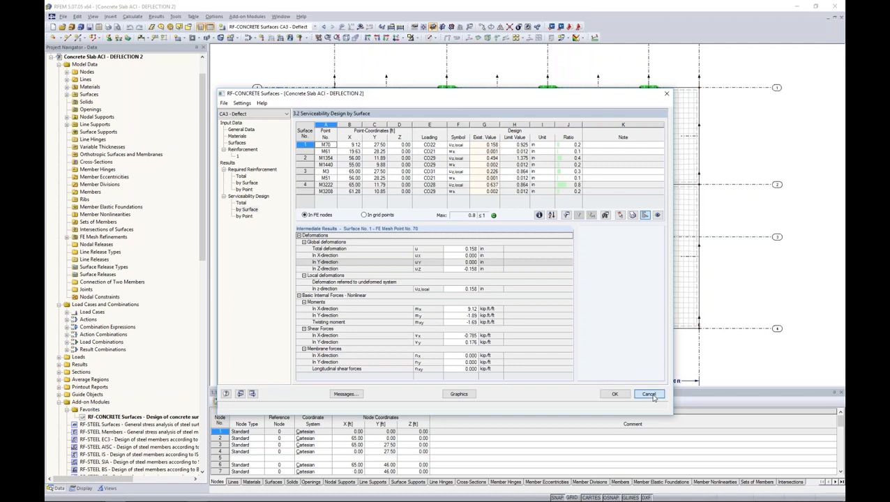
{"action": "left_click", "coordinate": [649, 394]}
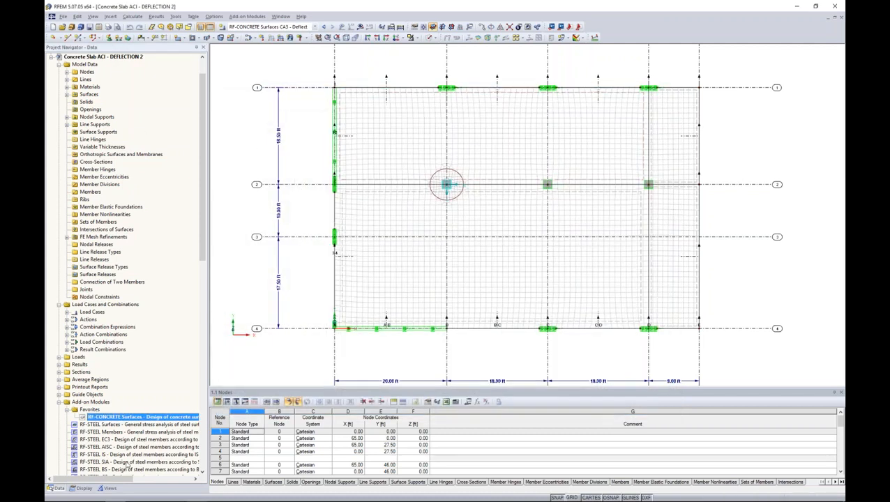
Open the RF-CONCRETE Surfaces module's case CA3 - Deflect and display the required reinforcement results graphically on the slab model.
{"action": "left_click", "coordinate": [248, 16]}
{"action": "left_click", "coordinate": [262, 28]}
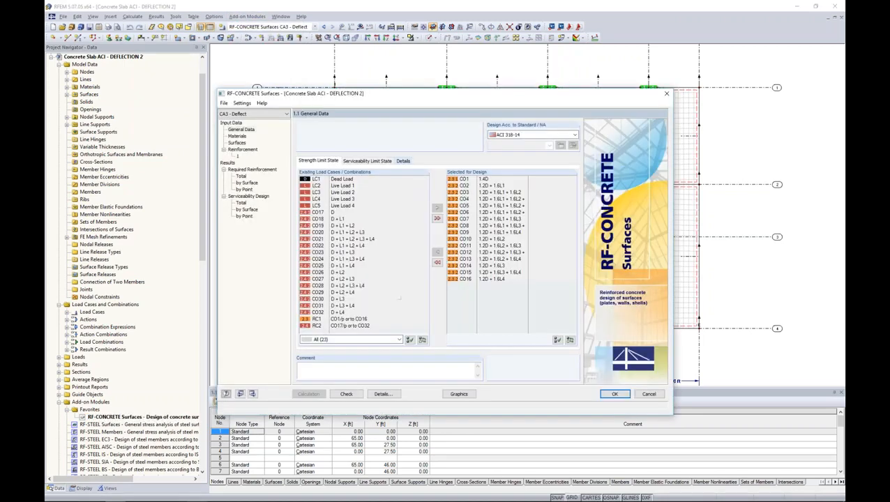
{"action": "left_click", "coordinate": [457, 393]}
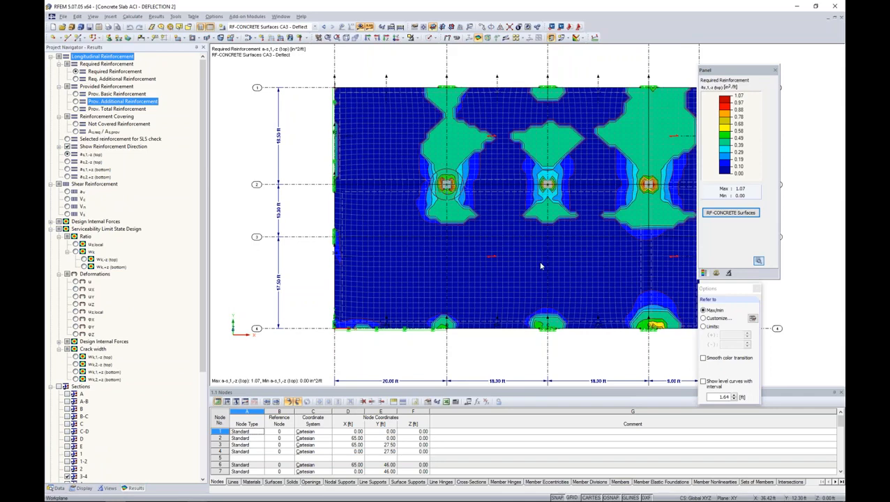
{"action": "middle_click_drag", "start_coordinate": [541, 264], "coordinate": [500, 262]}
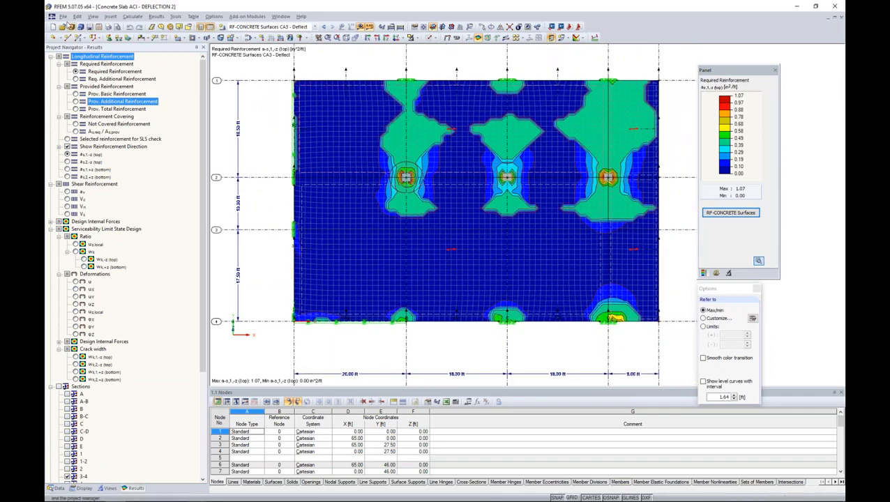
Prepare a DXF export of the current result isobands in ASCII Format - Results, review its isoline options, and proceed to saving the file.
{"action": "left_click", "coordinate": [63, 16]}
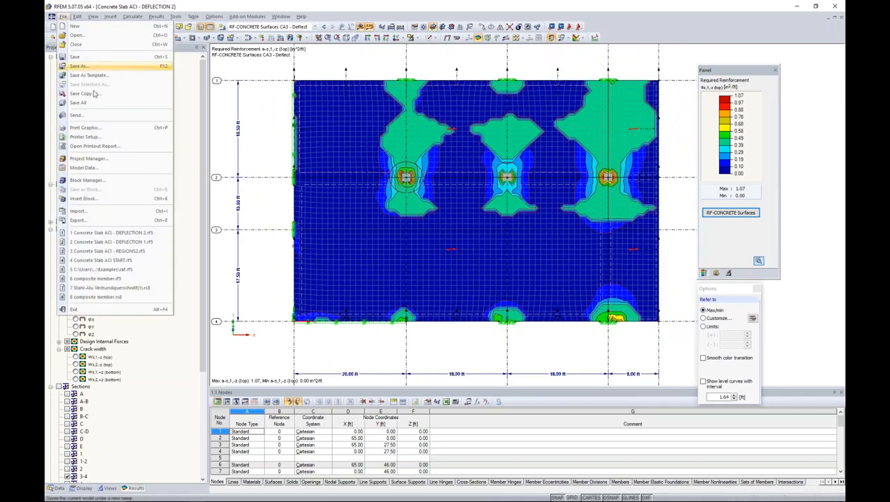
{"action": "left_click", "coordinate": [77, 220]}
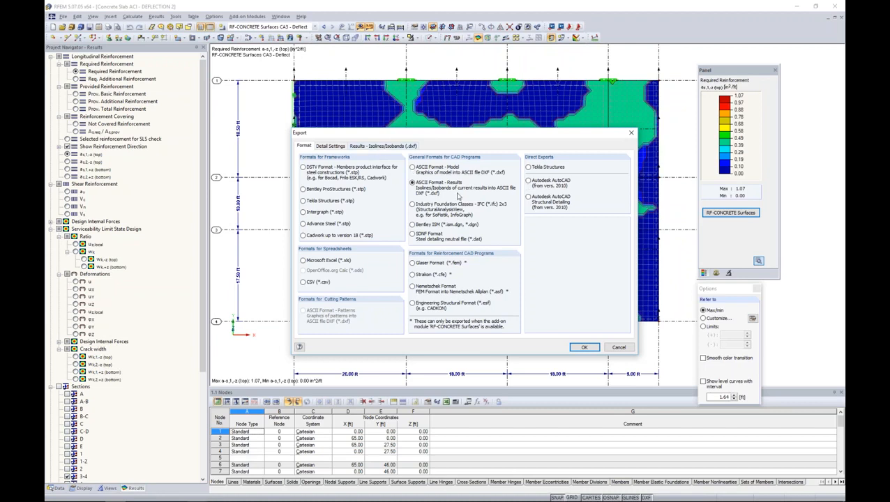
{"action": "left_click", "coordinate": [390, 147]}
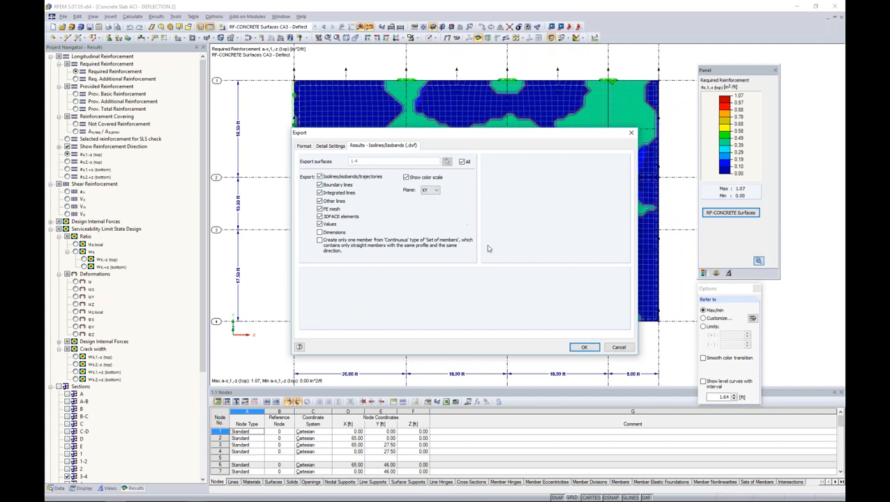
{"action": "left_click", "coordinate": [585, 348]}
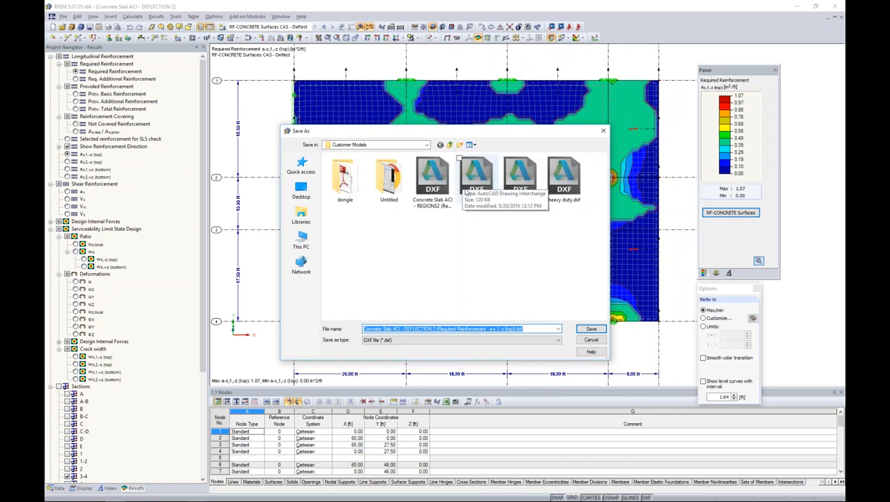
Switch to AutoCAD and examine the reinforcement isobands and value legend in the DXF drawing exported from Concrete Slab ACI - REGIONS2.
{"action": "mouse_move", "coordinate": [289, 500]}
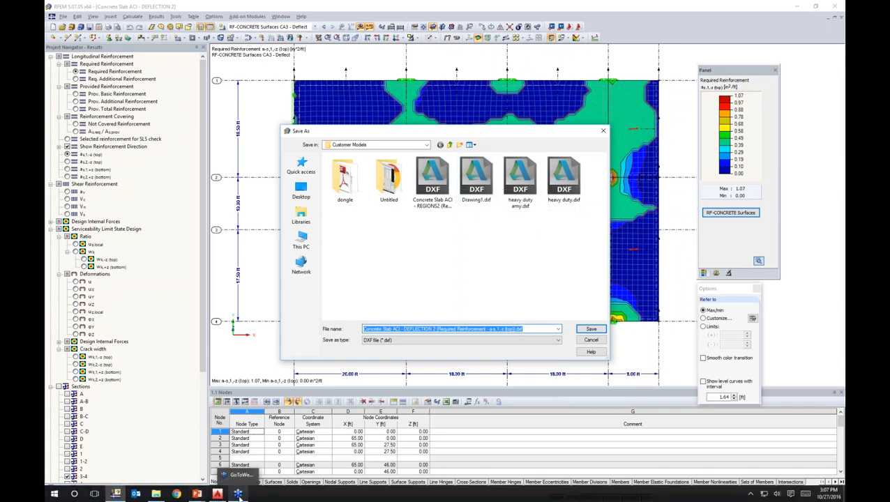
{"action": "left_click", "coordinate": [218, 494]}
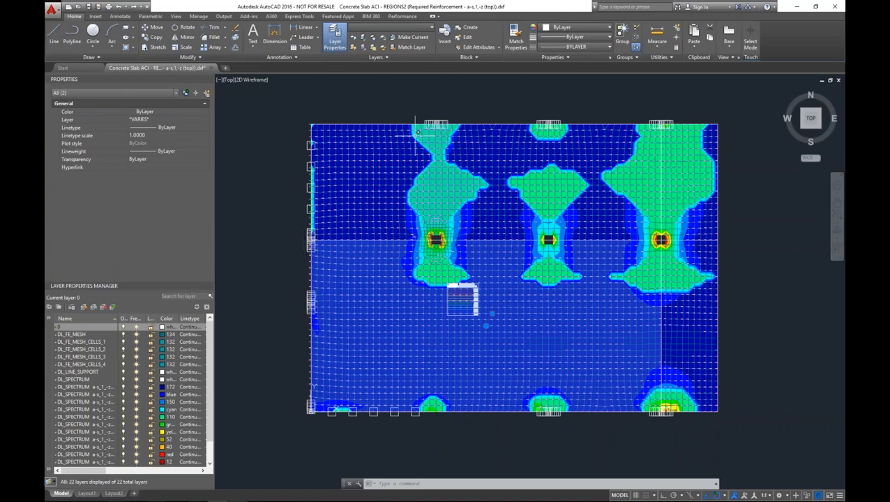
{"action": "scroll", "coordinate": [467, 314], "scroll_direction": "up", "scroll_amount": 8}
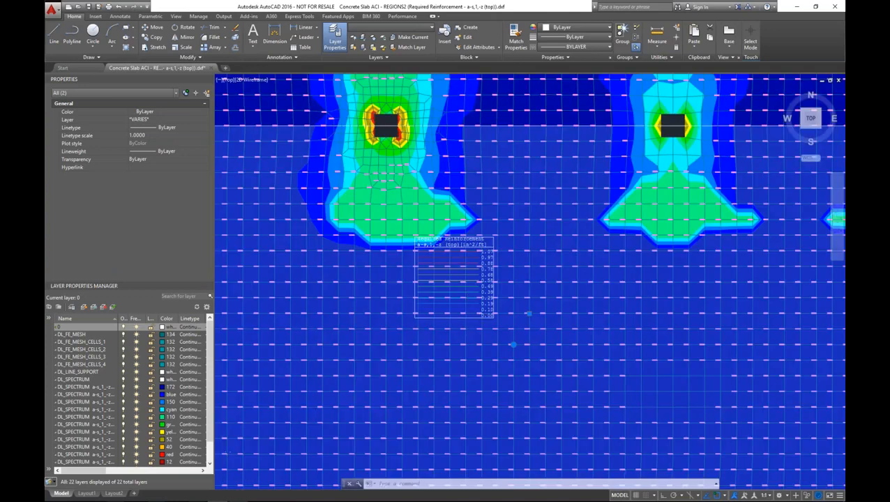
{"action": "scroll", "coordinate": [469, 289], "scroll_direction": "down", "scroll_amount": 8}
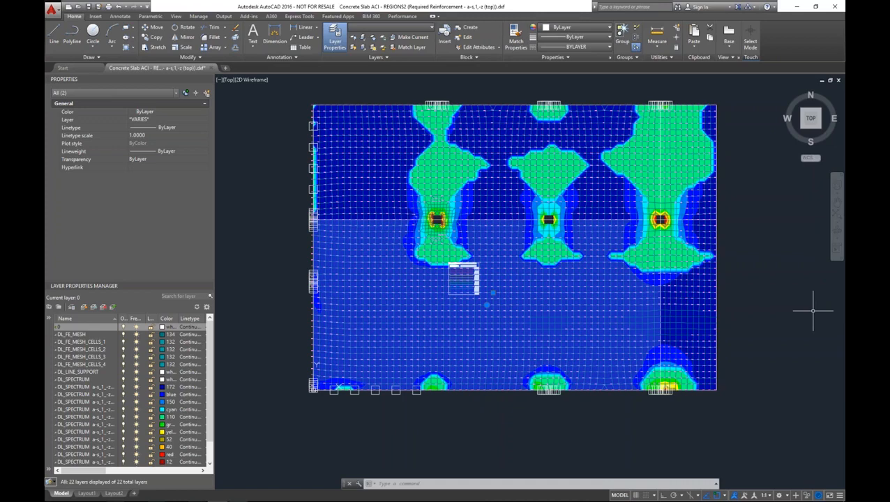
Switch to the PowerPoint slide show and advance from the Shrinkage & Creep slide to the More Information slide.
{"action": "key", "text": "alt+Tab"}
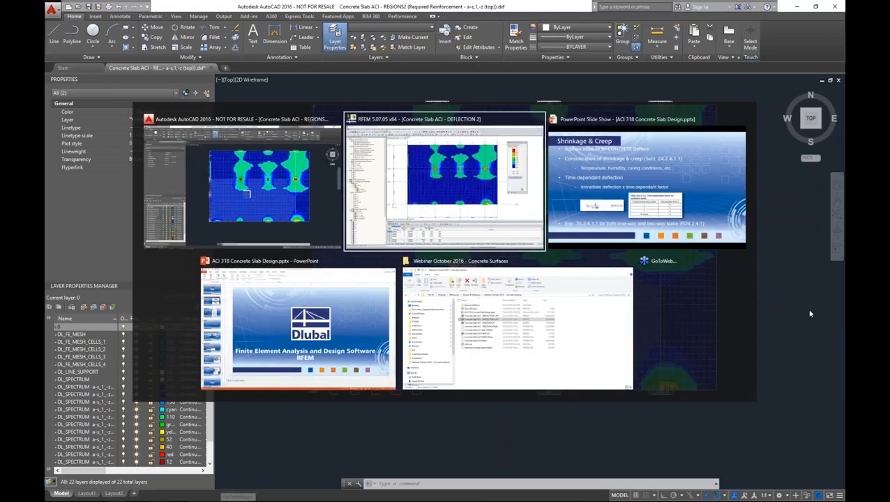
{"action": "left_click", "coordinate": [708, 223]}
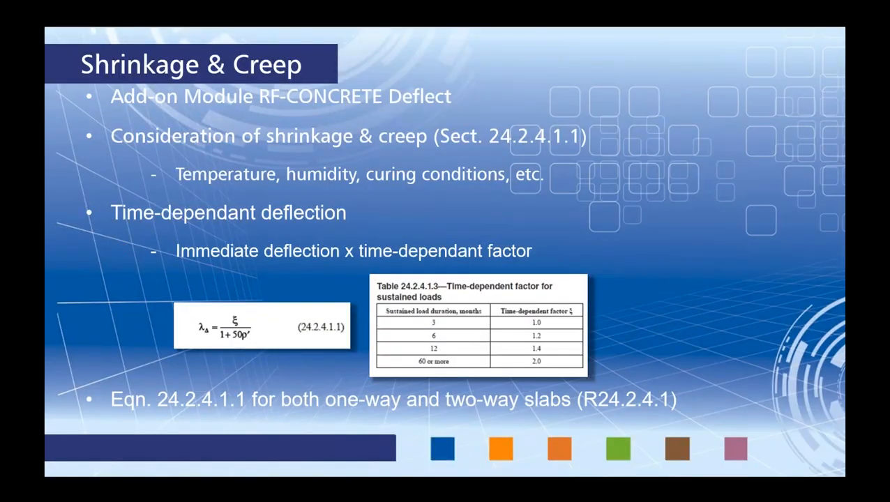
{"action": "key", "text": "Right"}
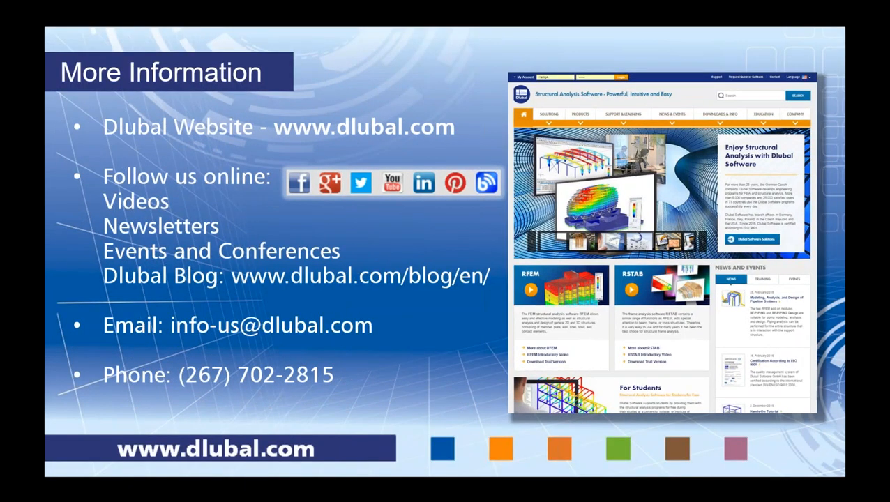